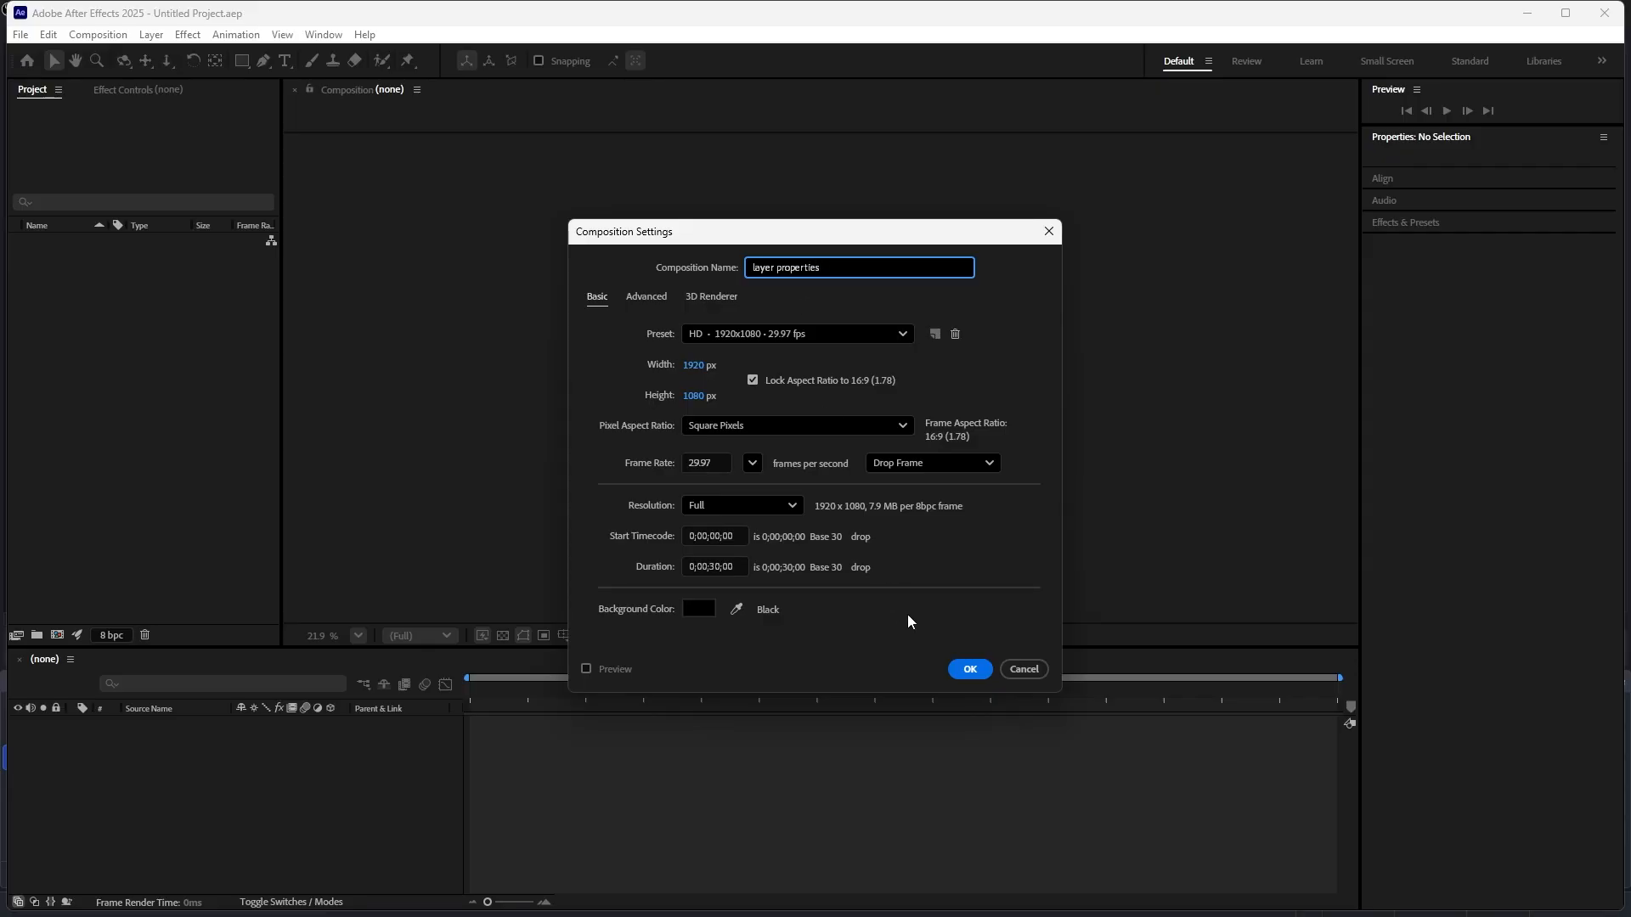
# - Create the "layer properties" composition with the HD 1920x1080 29.97 fps preset and a 30-second duration
pyautogui.click(969, 669)
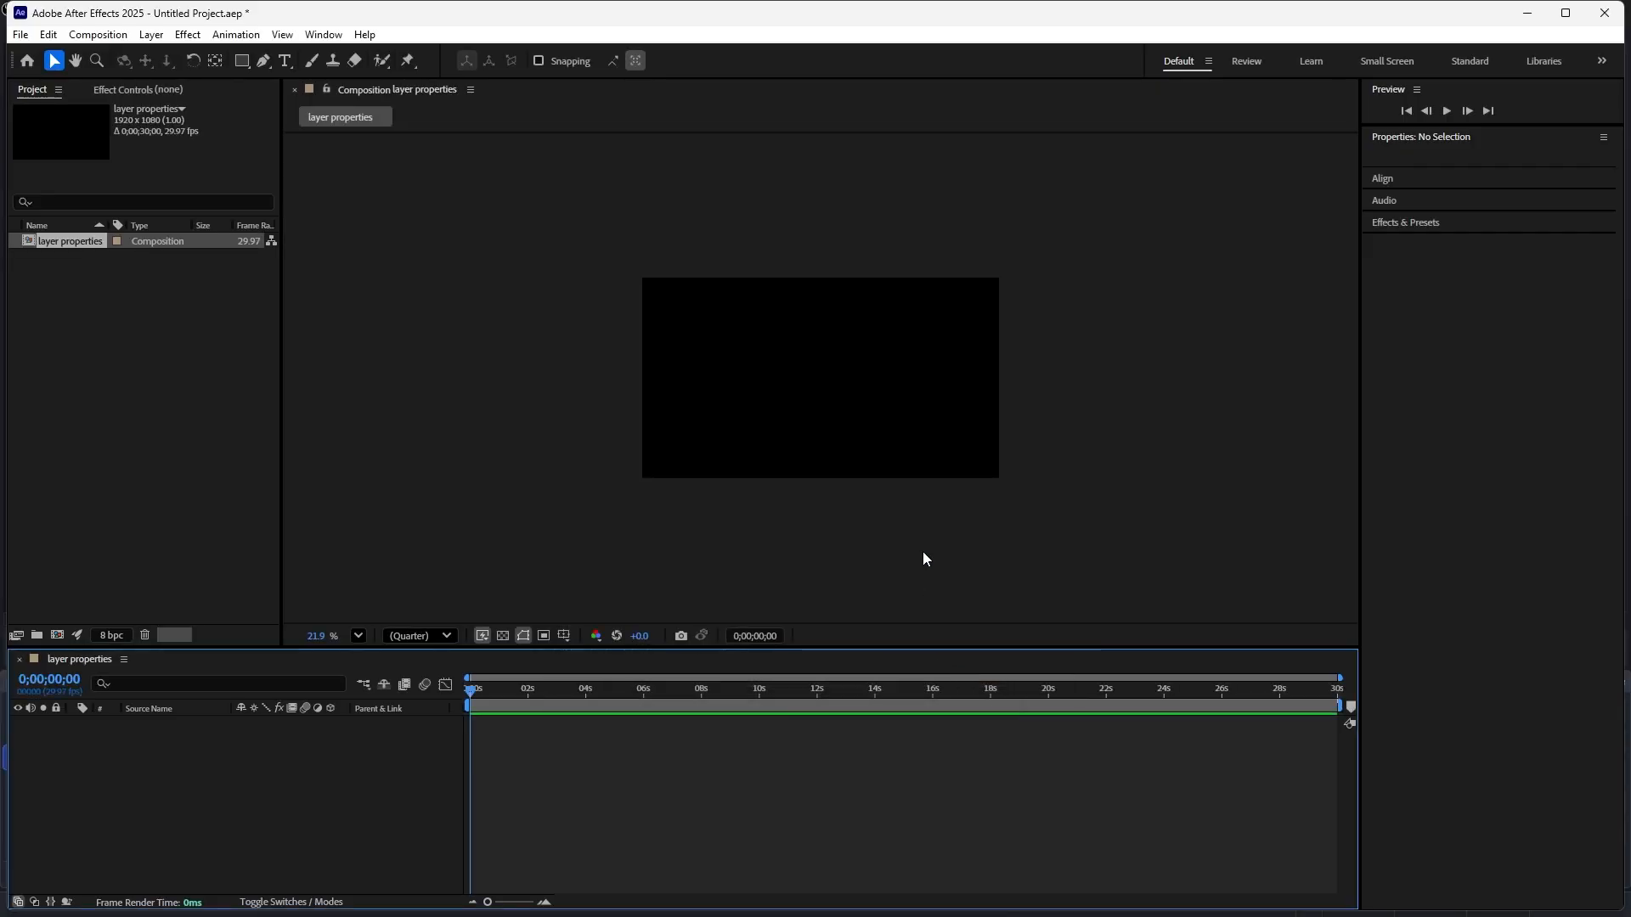
pyautogui.scroll(3, 833, 401)
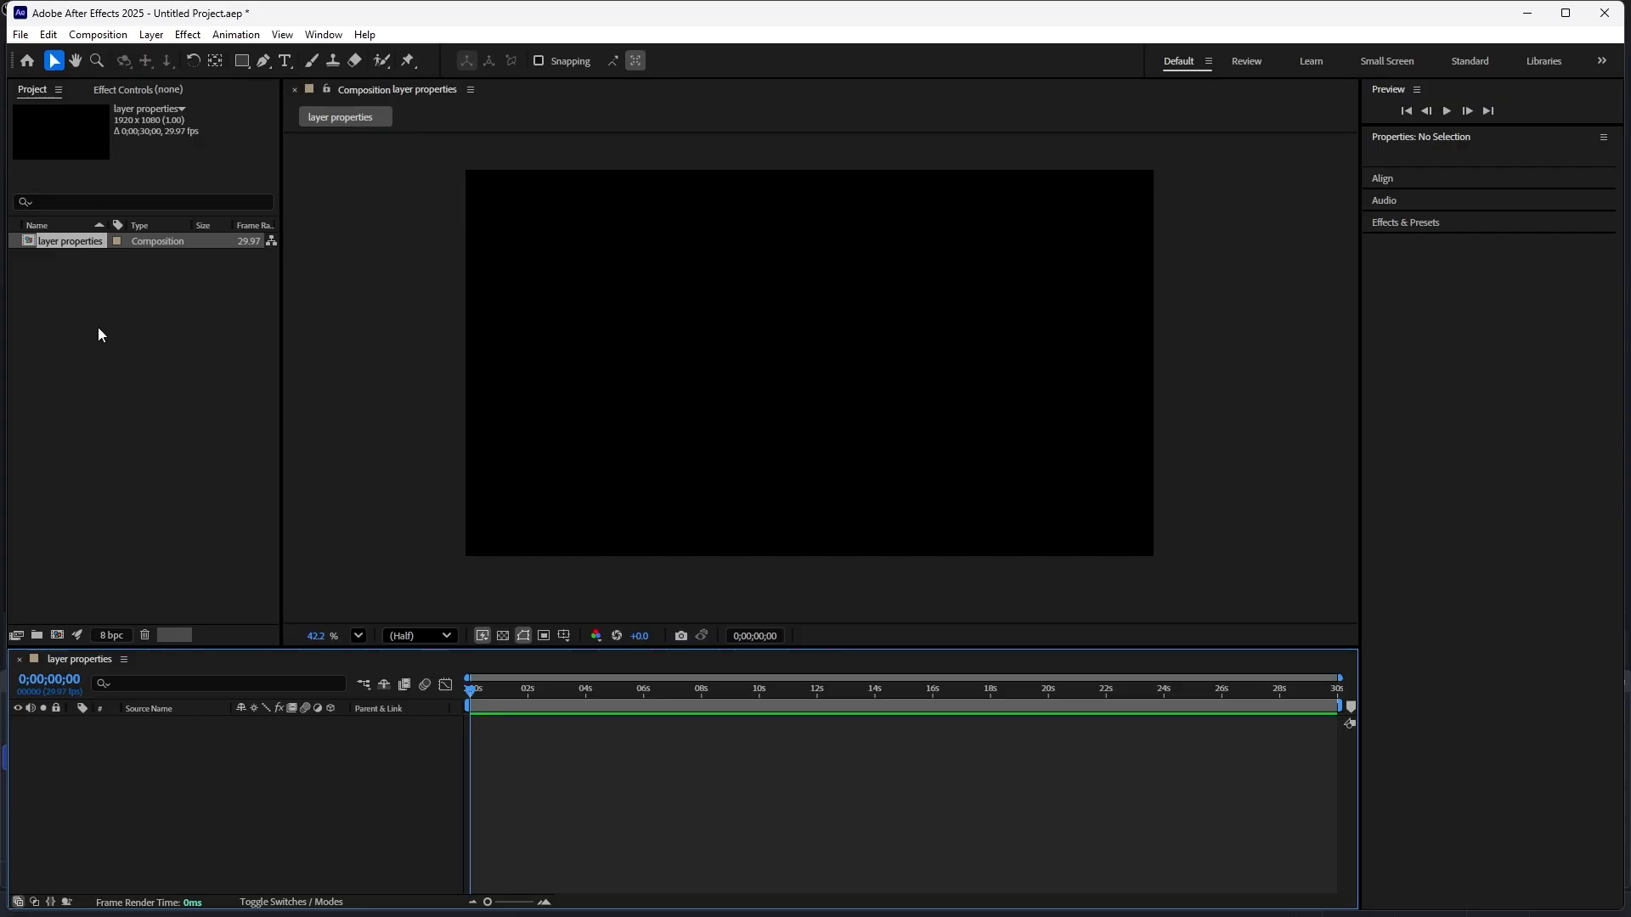
# - Import the MP4 video, the MP3 music and kids fan.png from the Desktop folder After Effects > layer properties as footage
pyautogui.rightClick(144, 319)
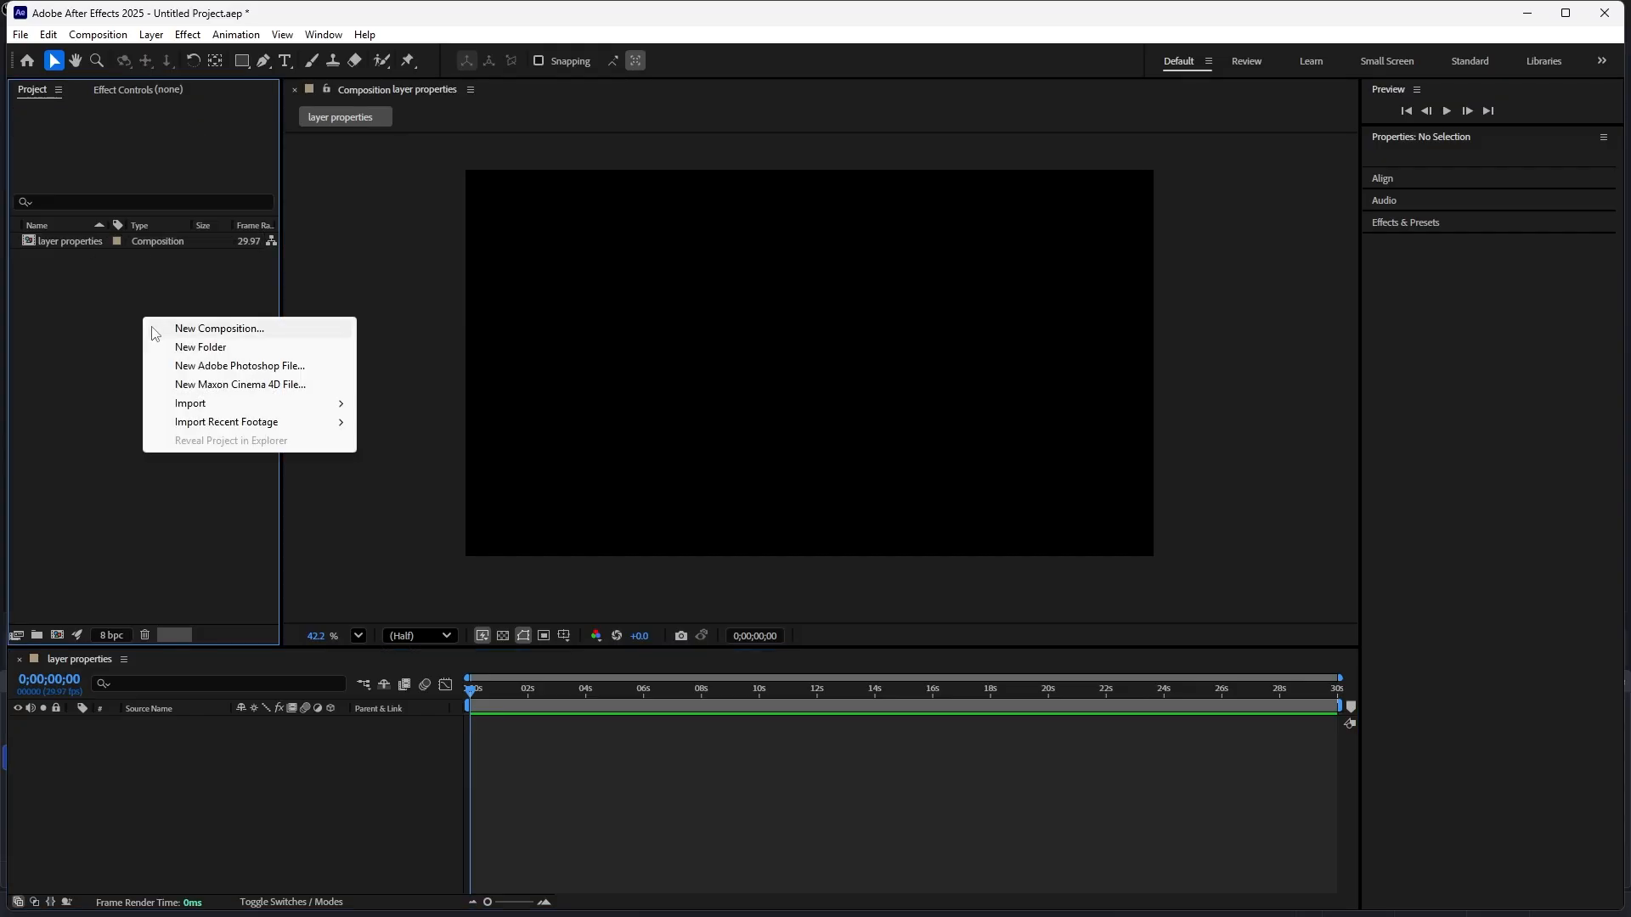
pyautogui.moveTo(321, 403)
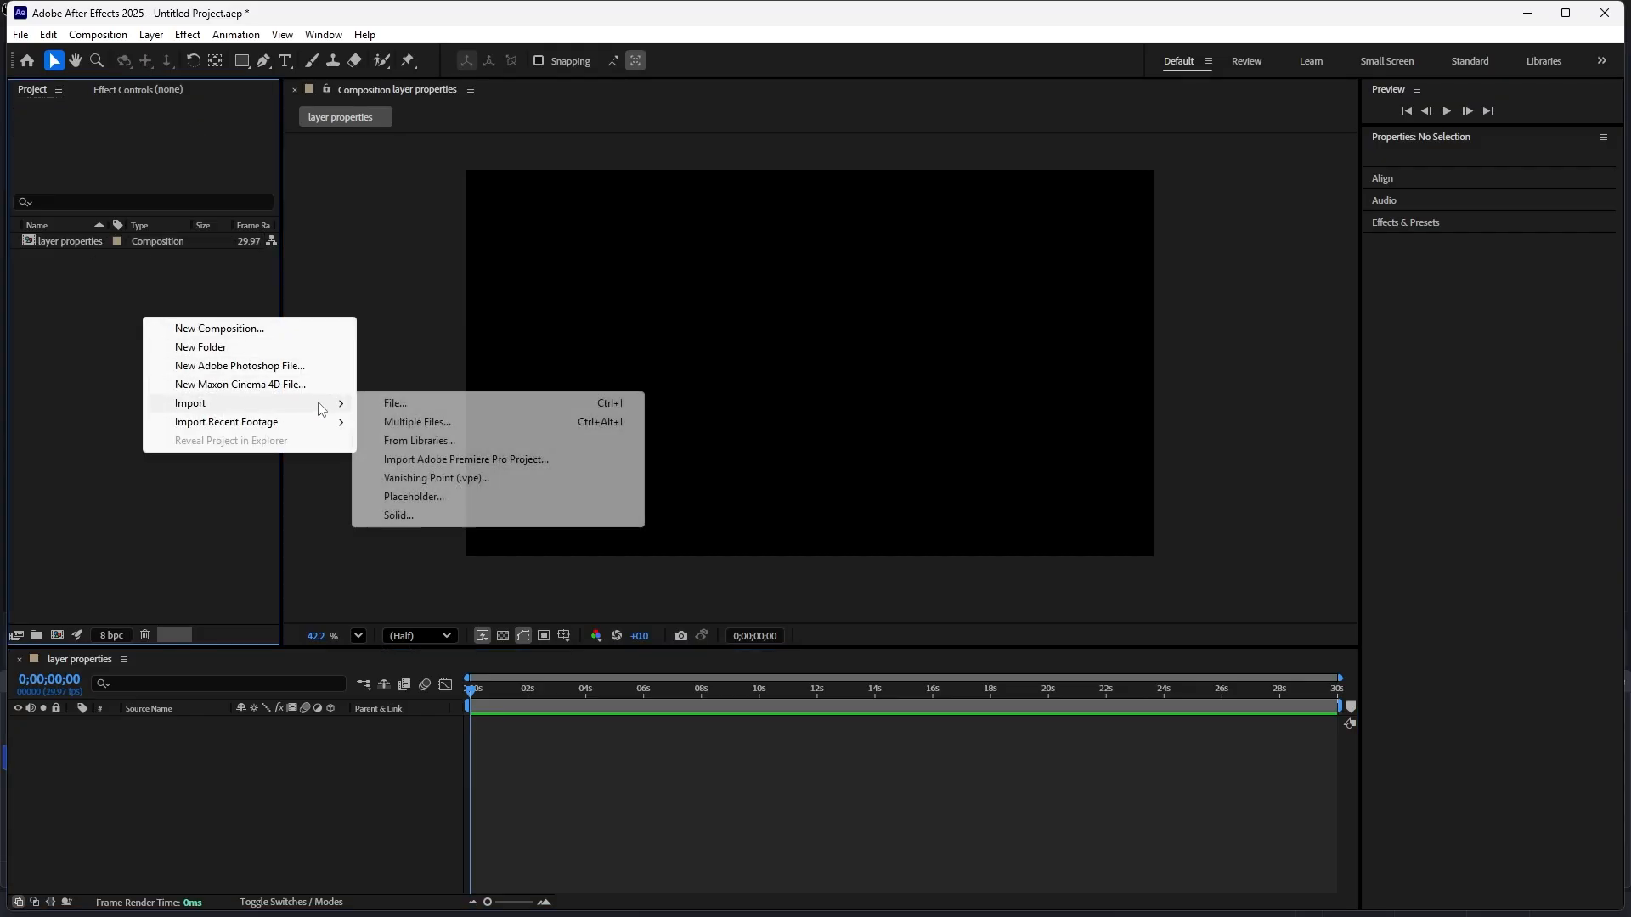
pyautogui.click(389, 405)
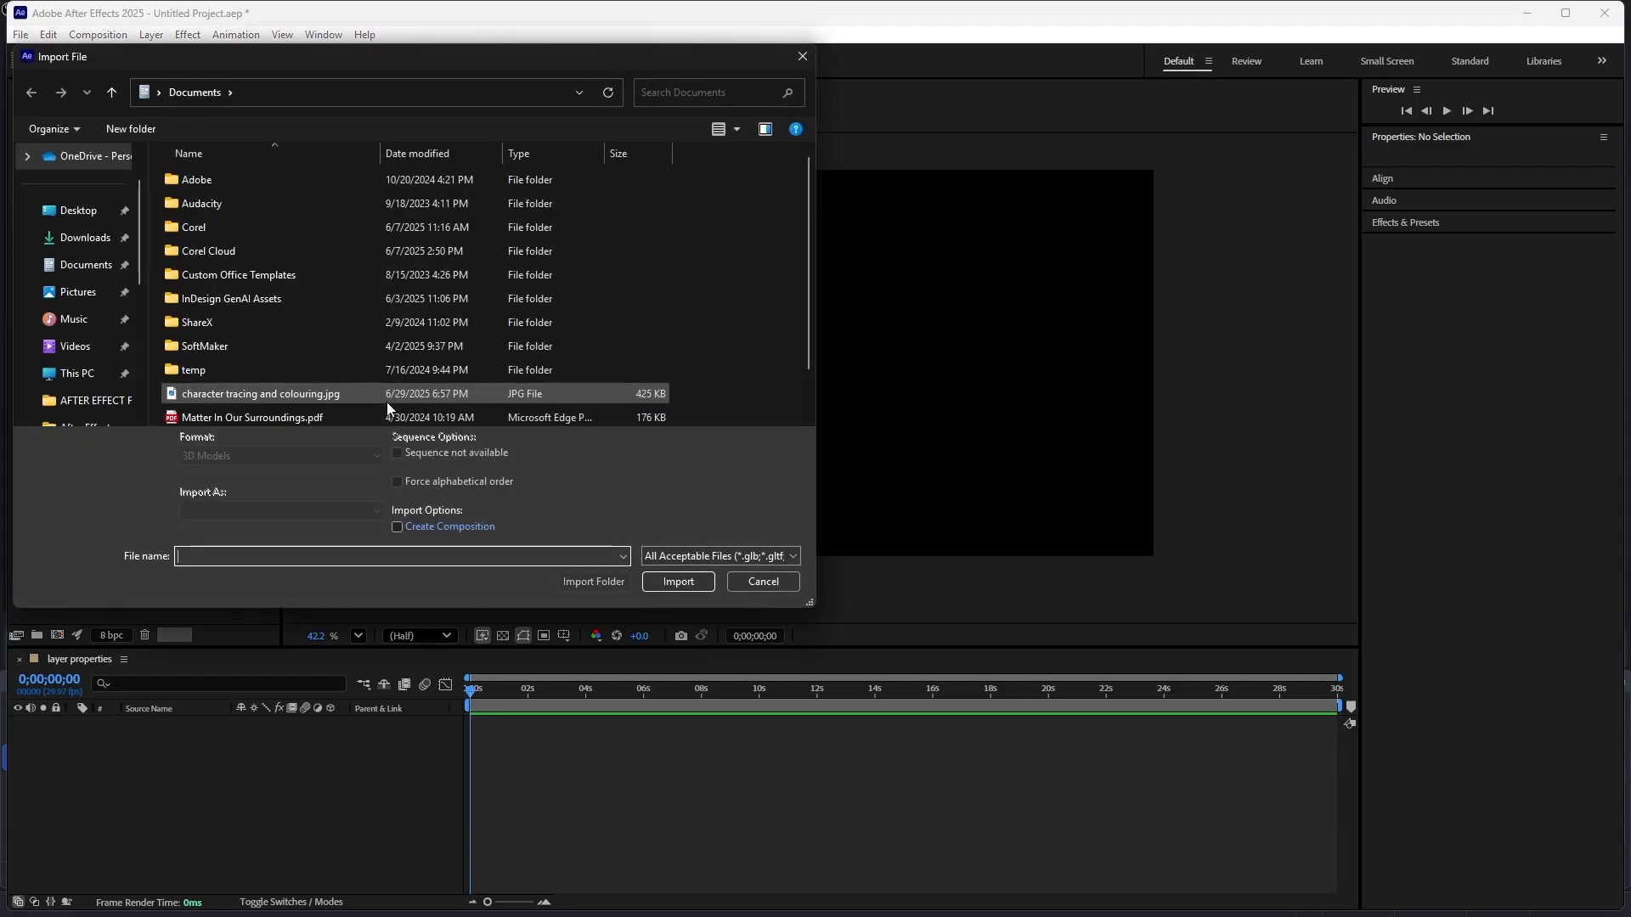
pyautogui.click(95, 212)
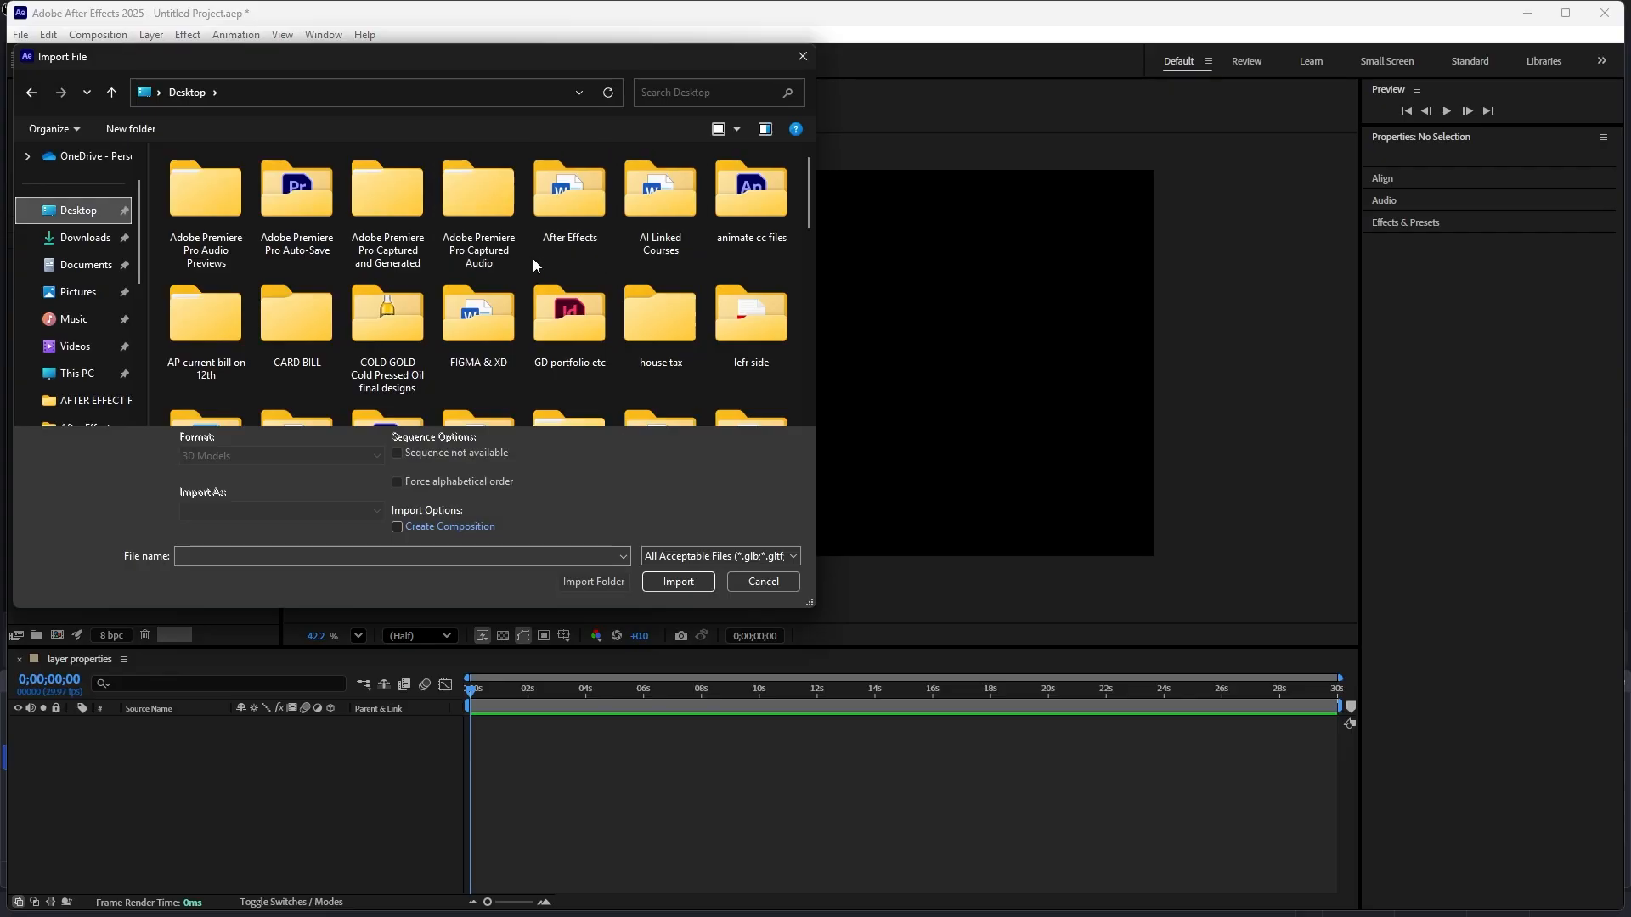
pyautogui.doubleClick(568, 229)
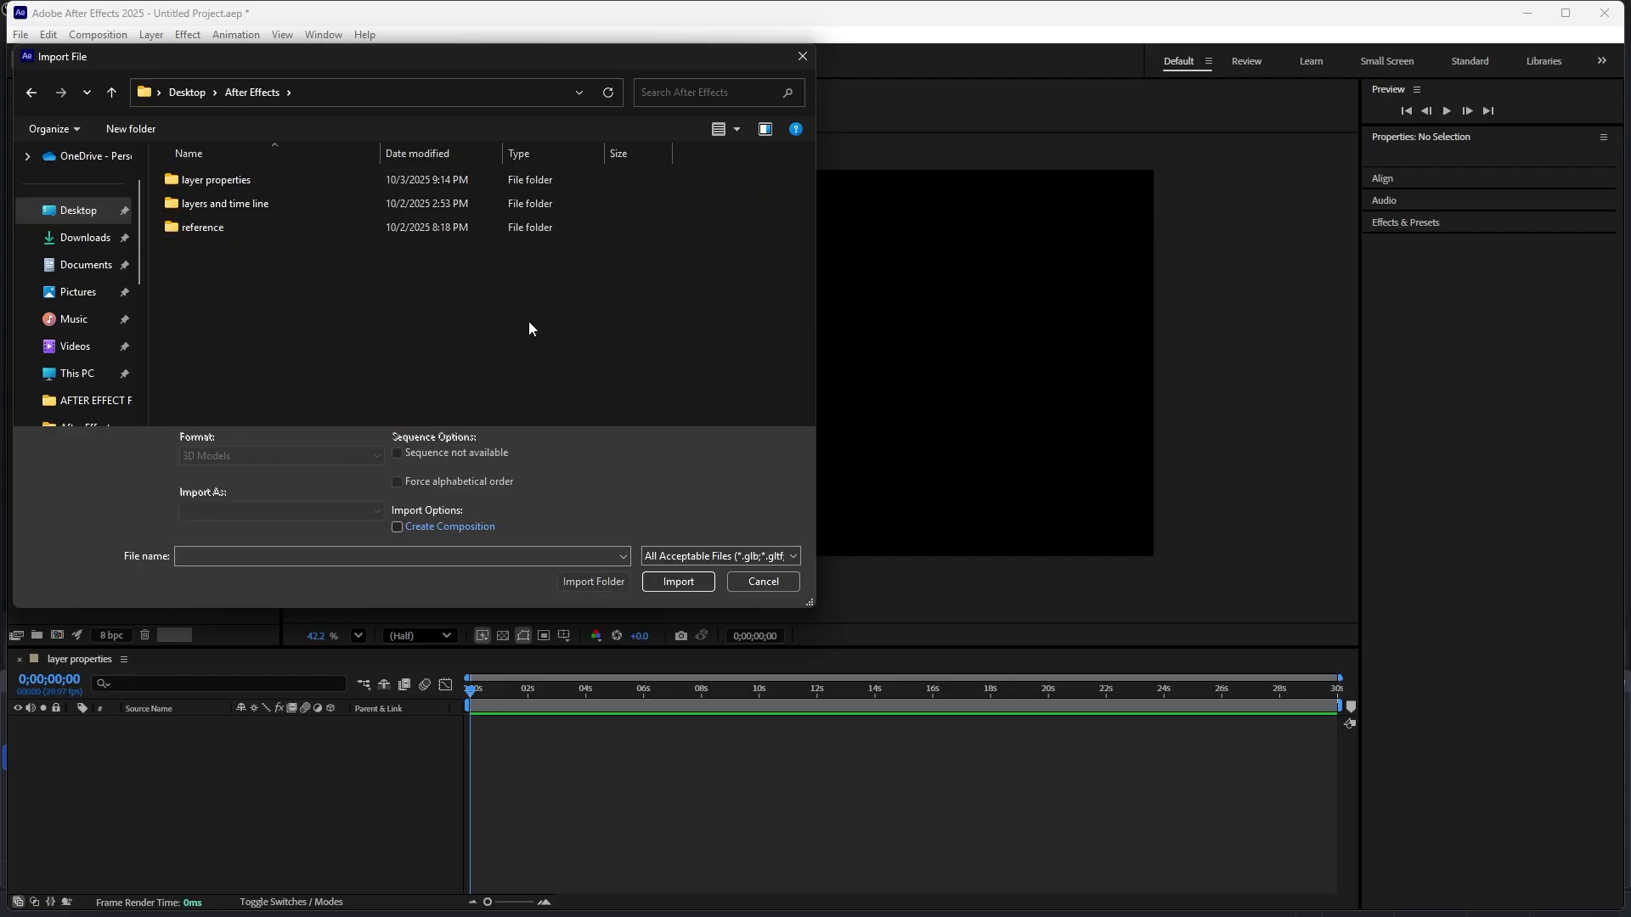
pyautogui.doubleClick(224, 183)
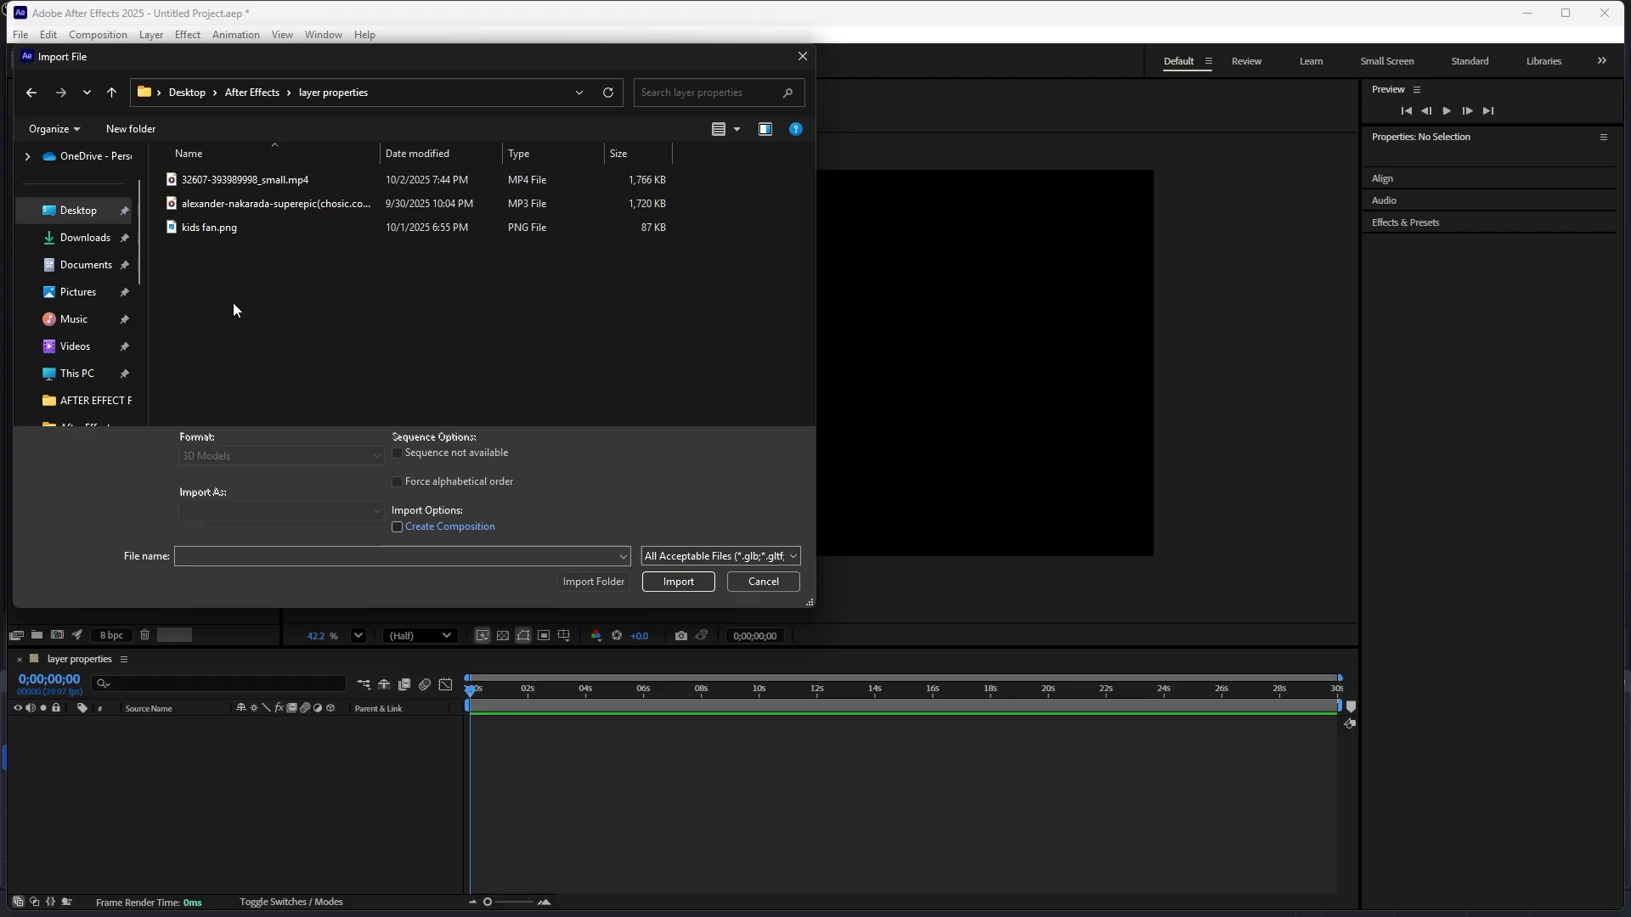
pyautogui.moveTo(216, 253); pyautogui.dragTo(257, 182)
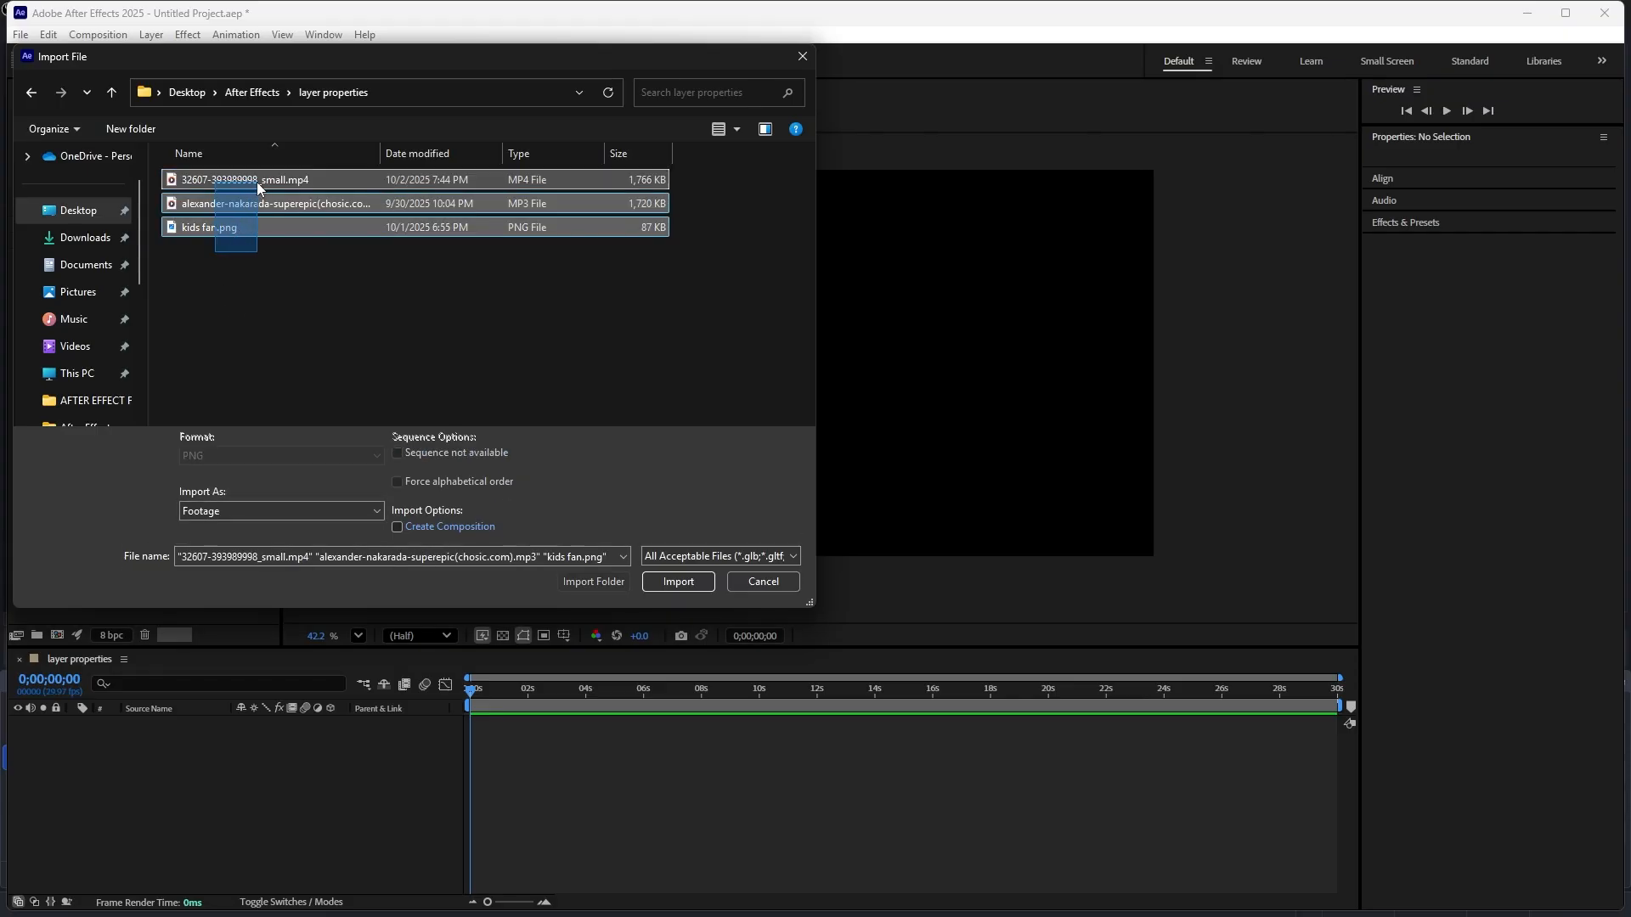
pyautogui.click(671, 583)
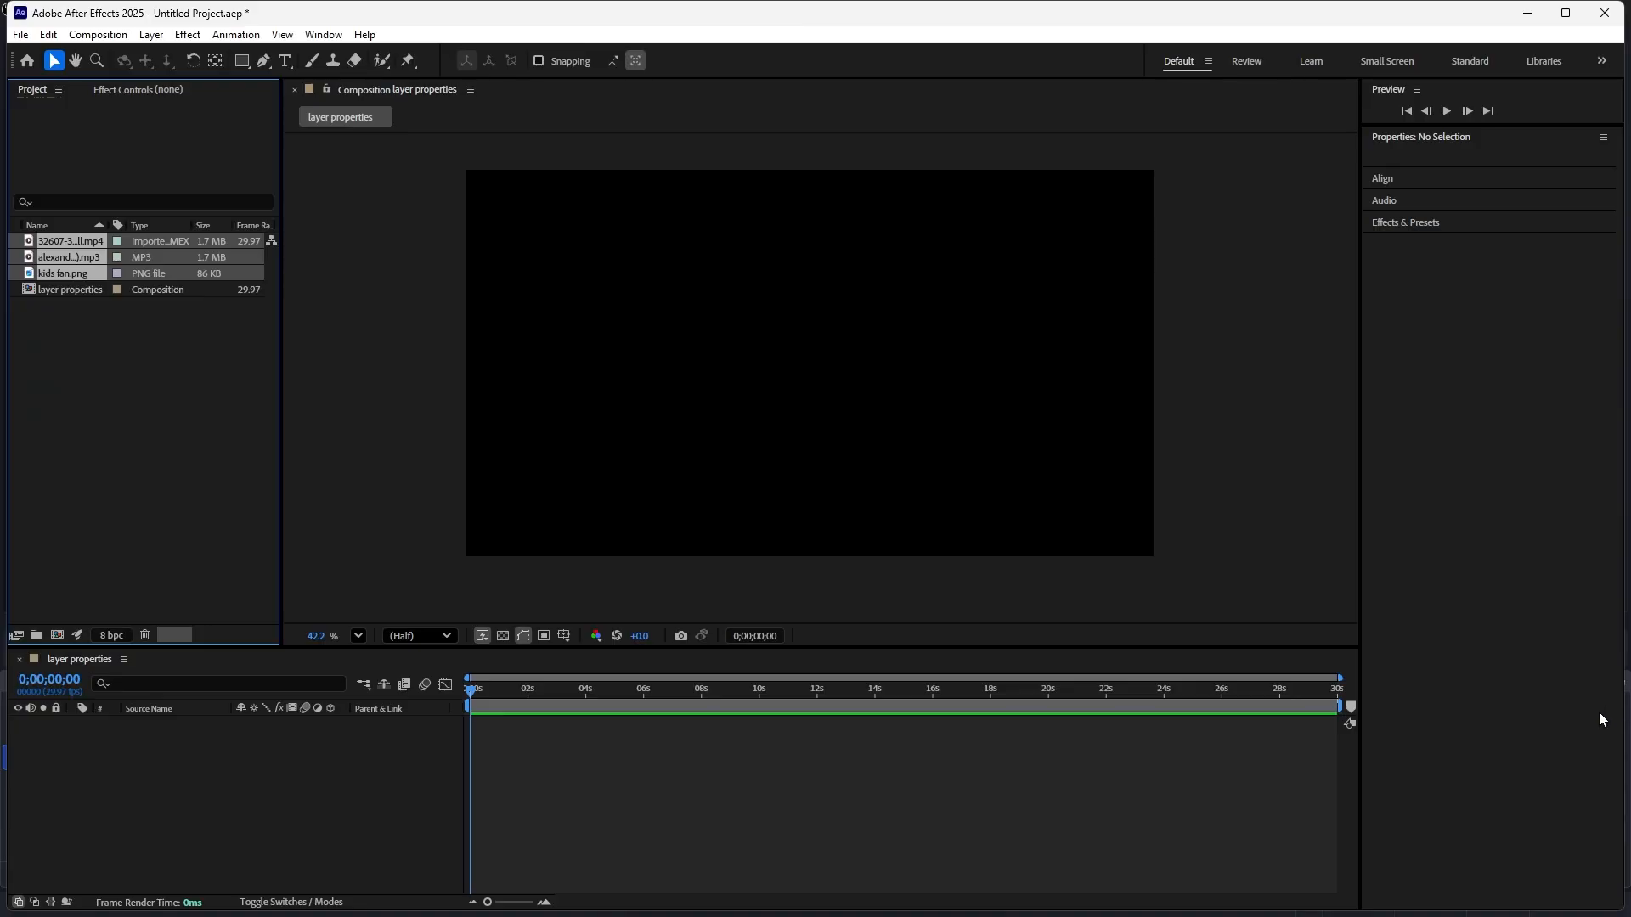
pyautogui.click(203, 439)
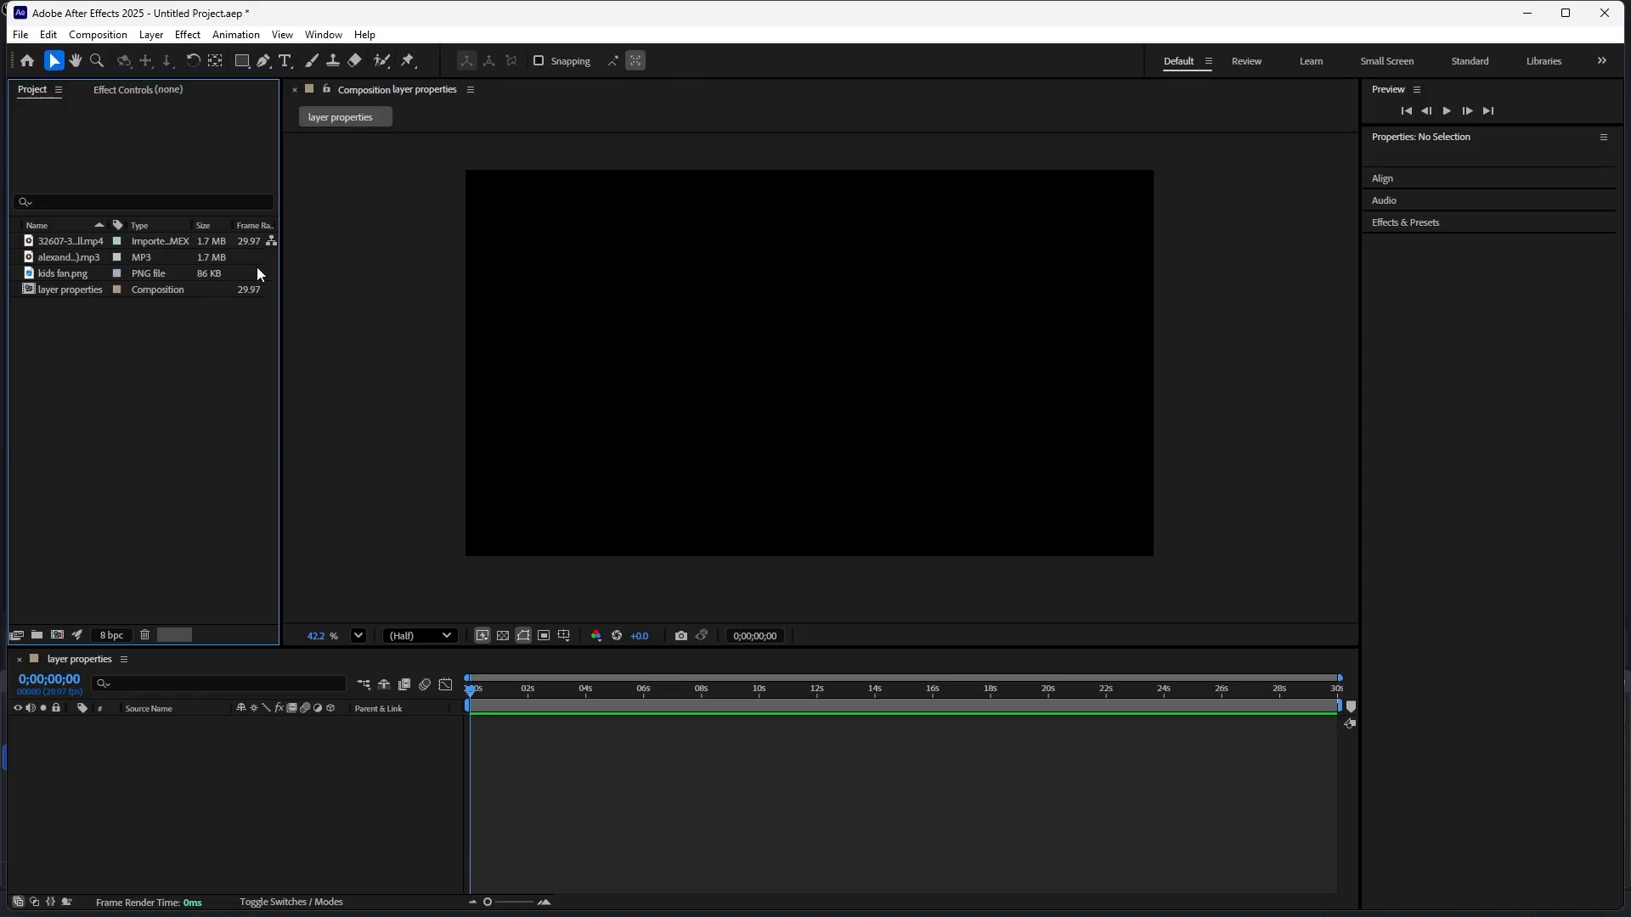
# - Add the MP4 video to the composition and fit it to the full composition frame
pyautogui.click(77, 246)
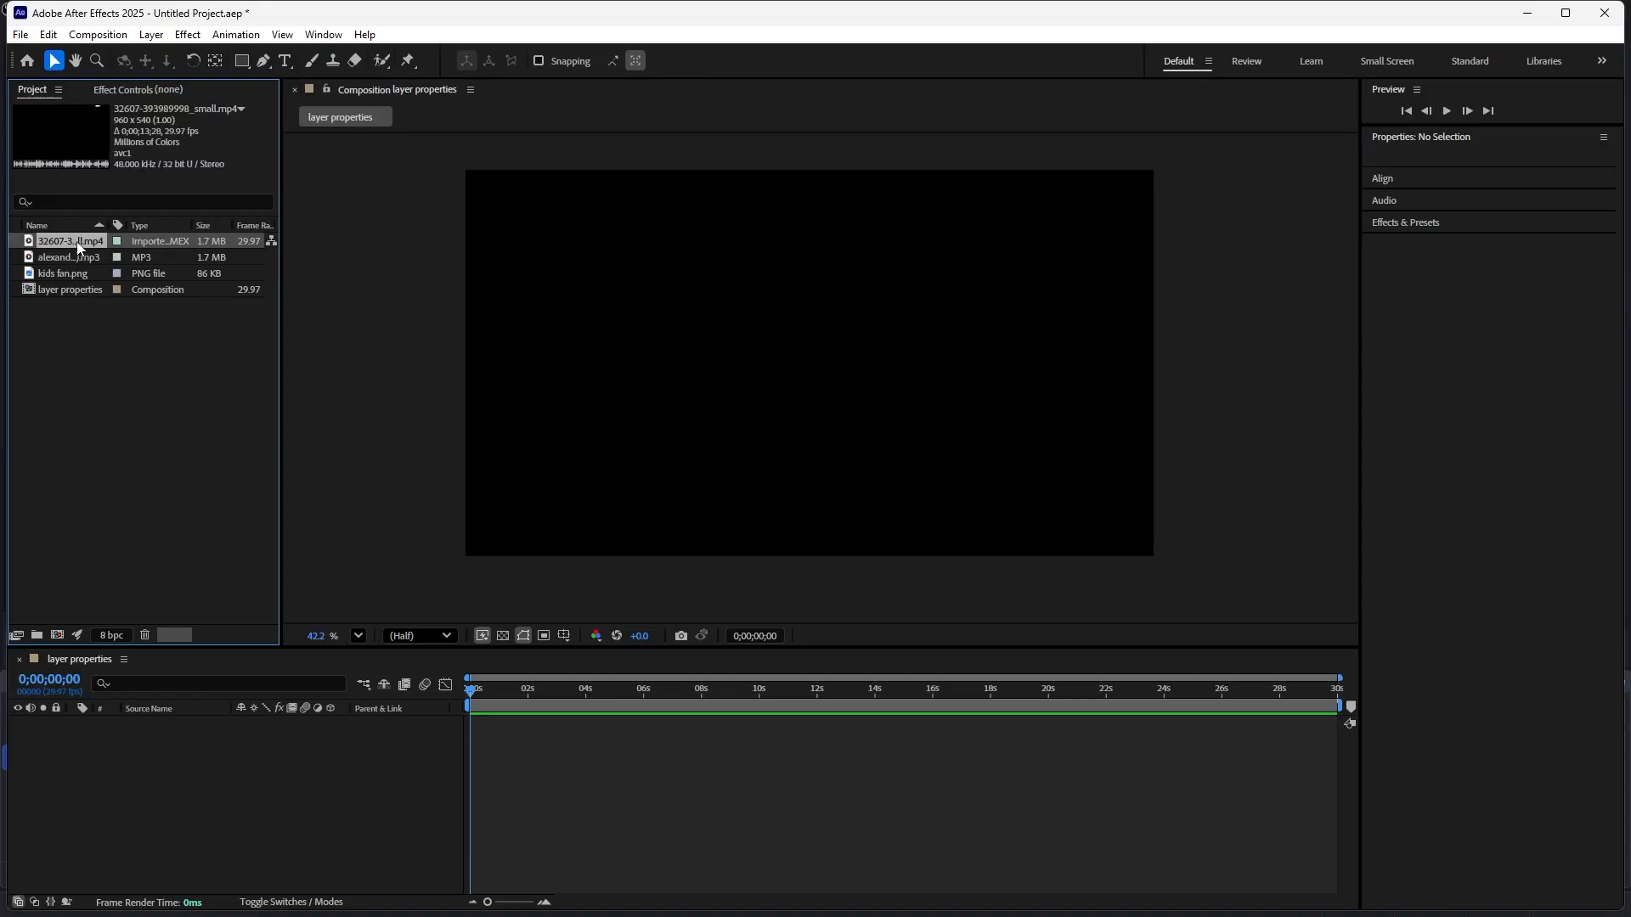
pyautogui.moveTo(79, 244); pyautogui.dragTo(715, 337)
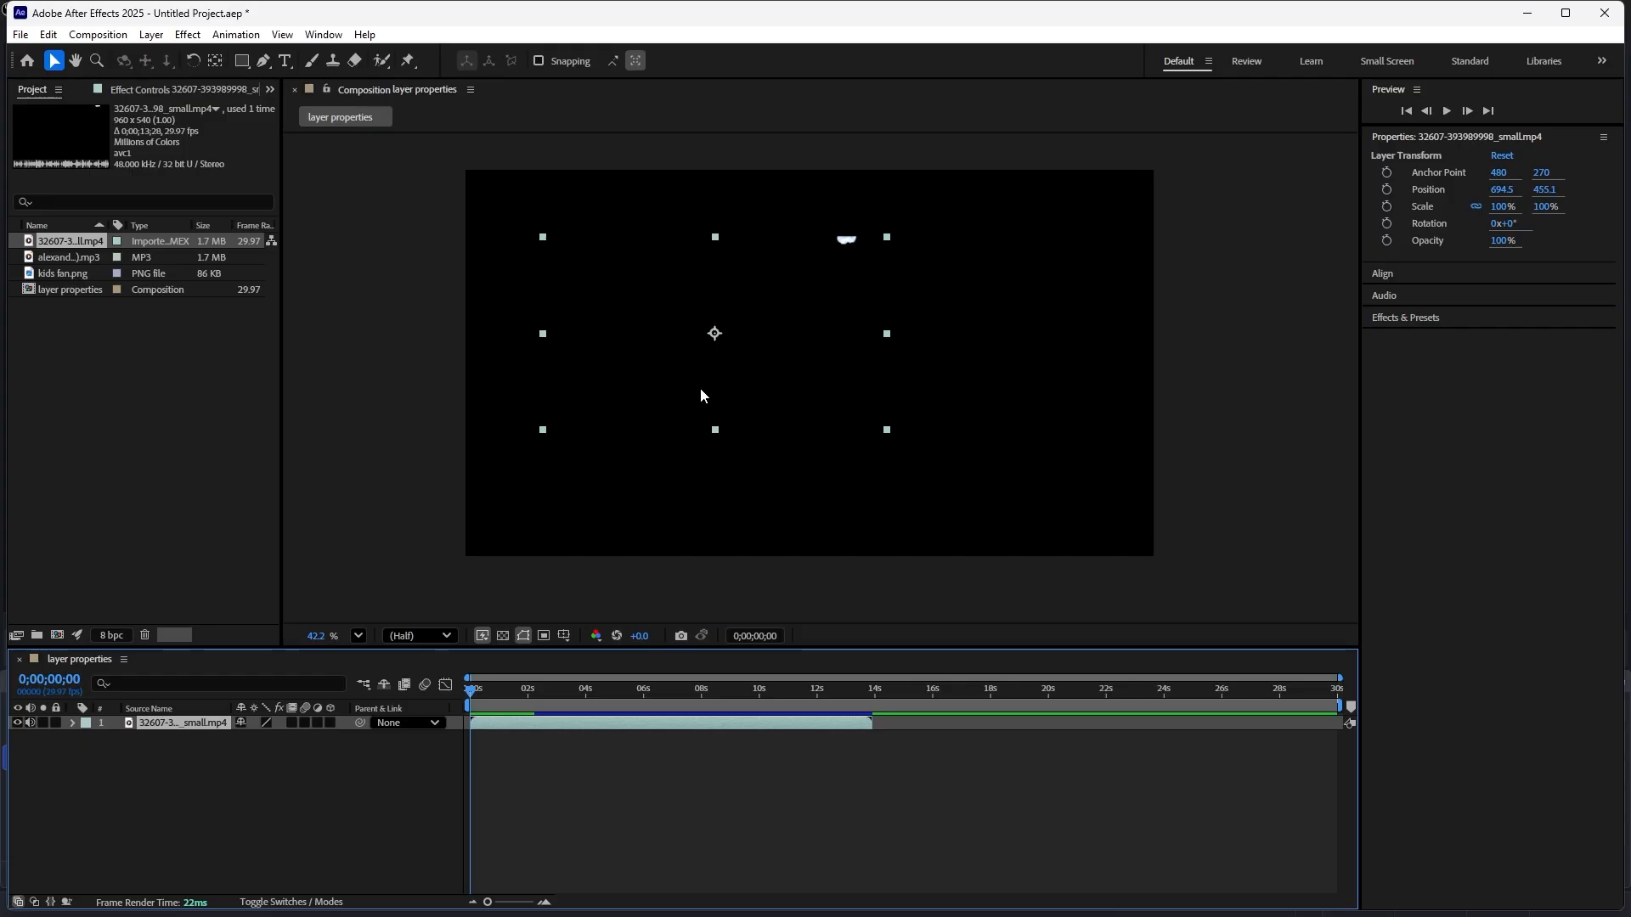
pyautogui.hotkey('ctrl', 'alt', 'f')
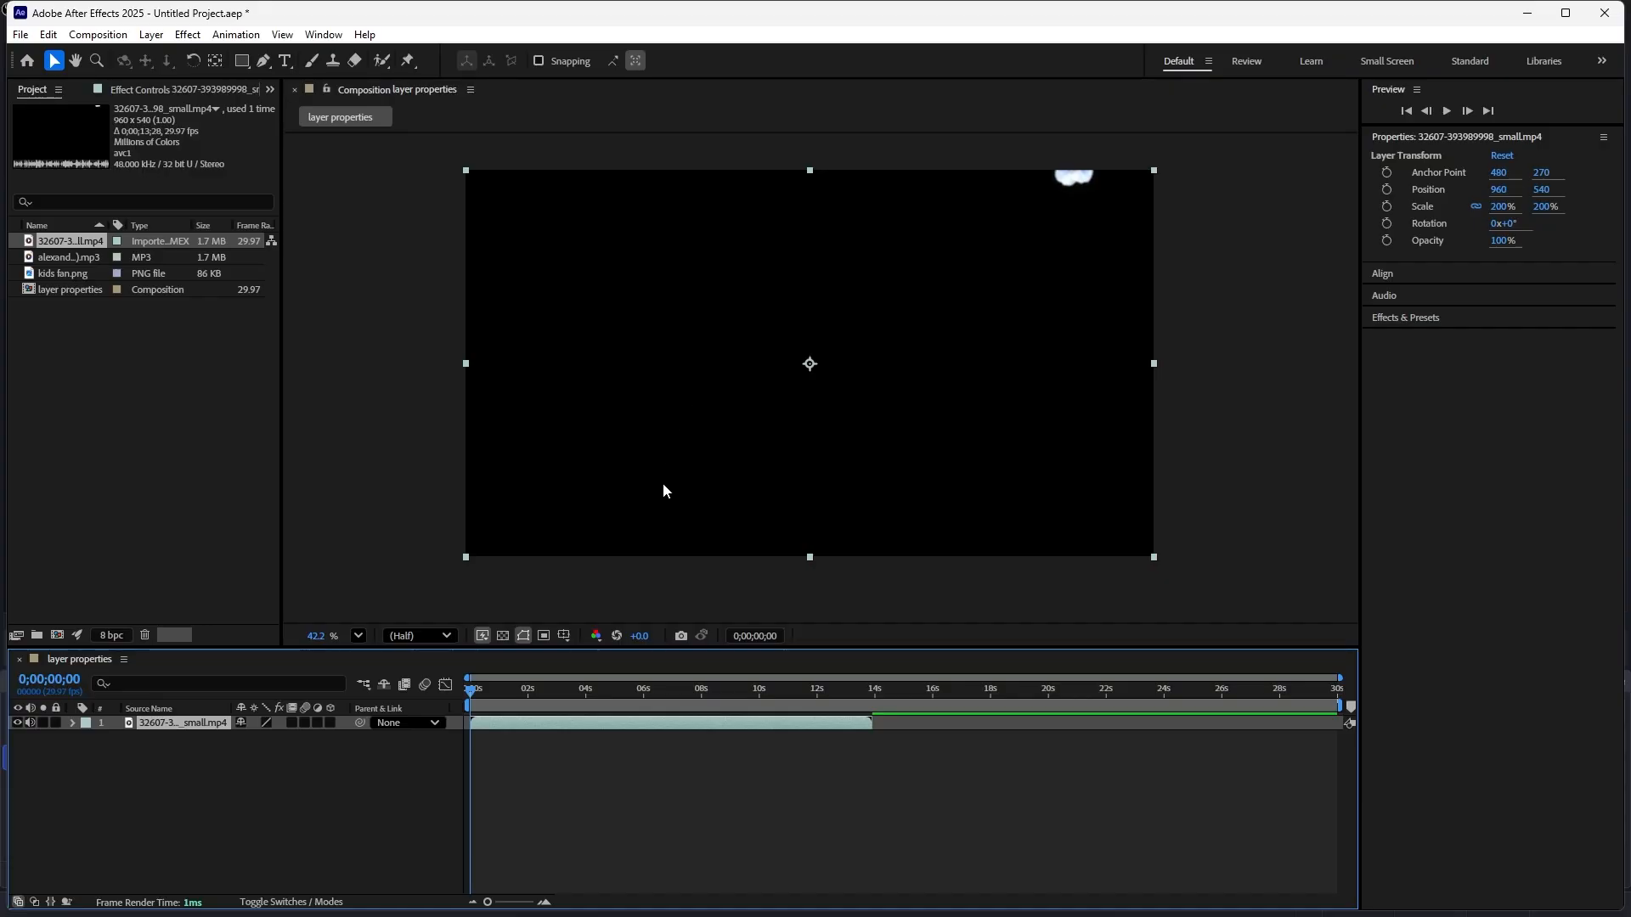
# - Preview the flower video's playback in the composition and return to the first frame
pyautogui.press('space')
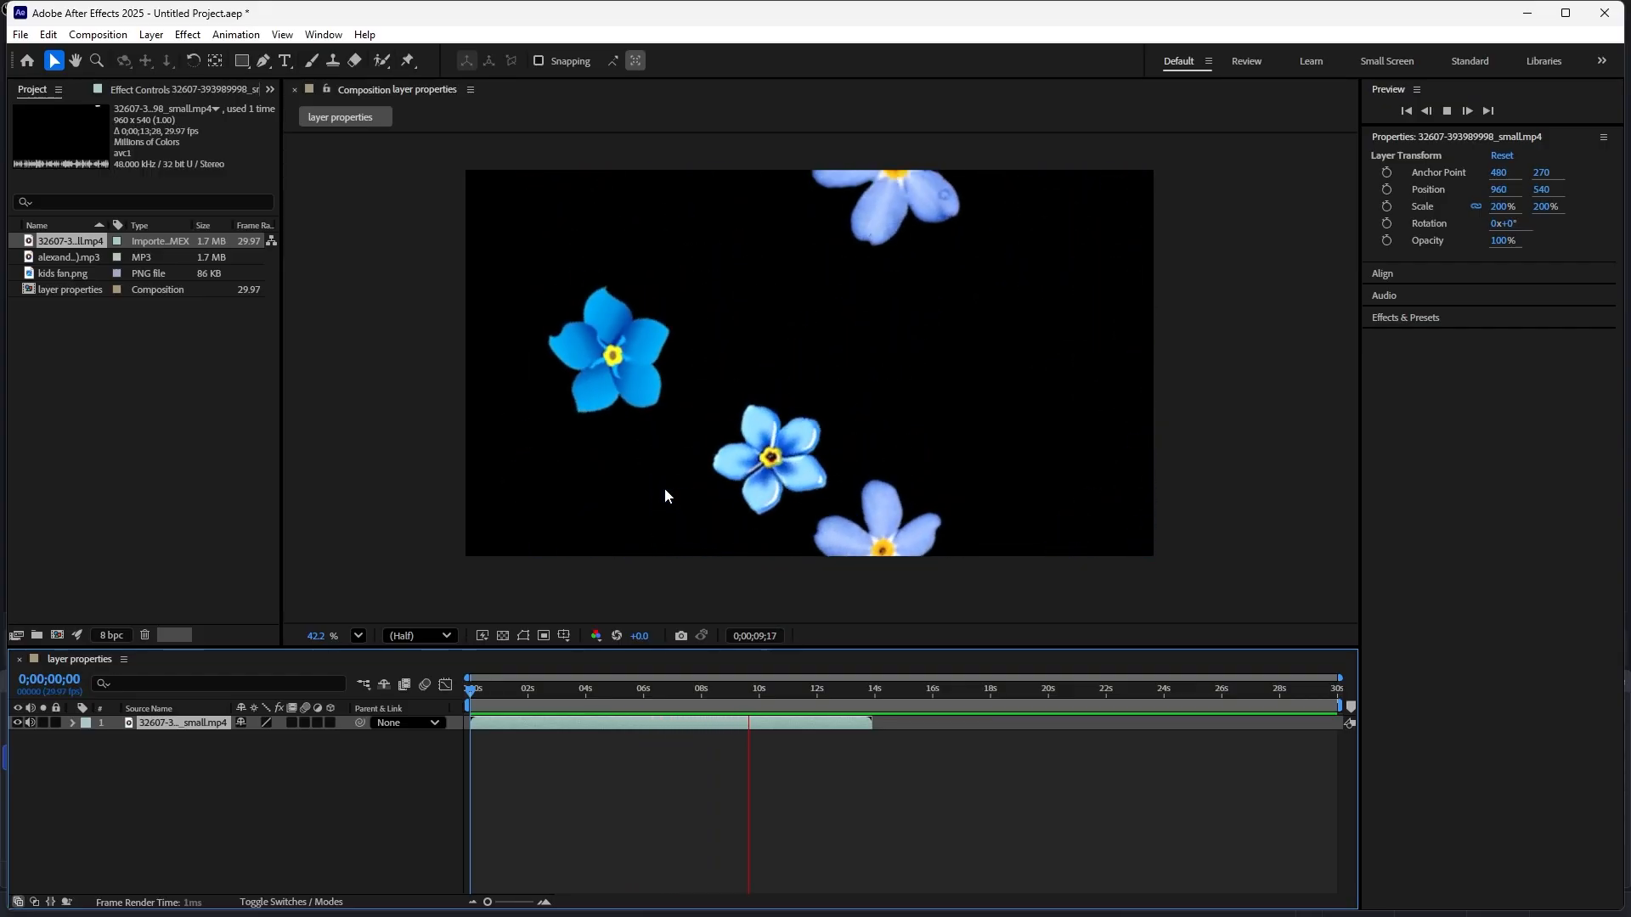
pyautogui.press('space')
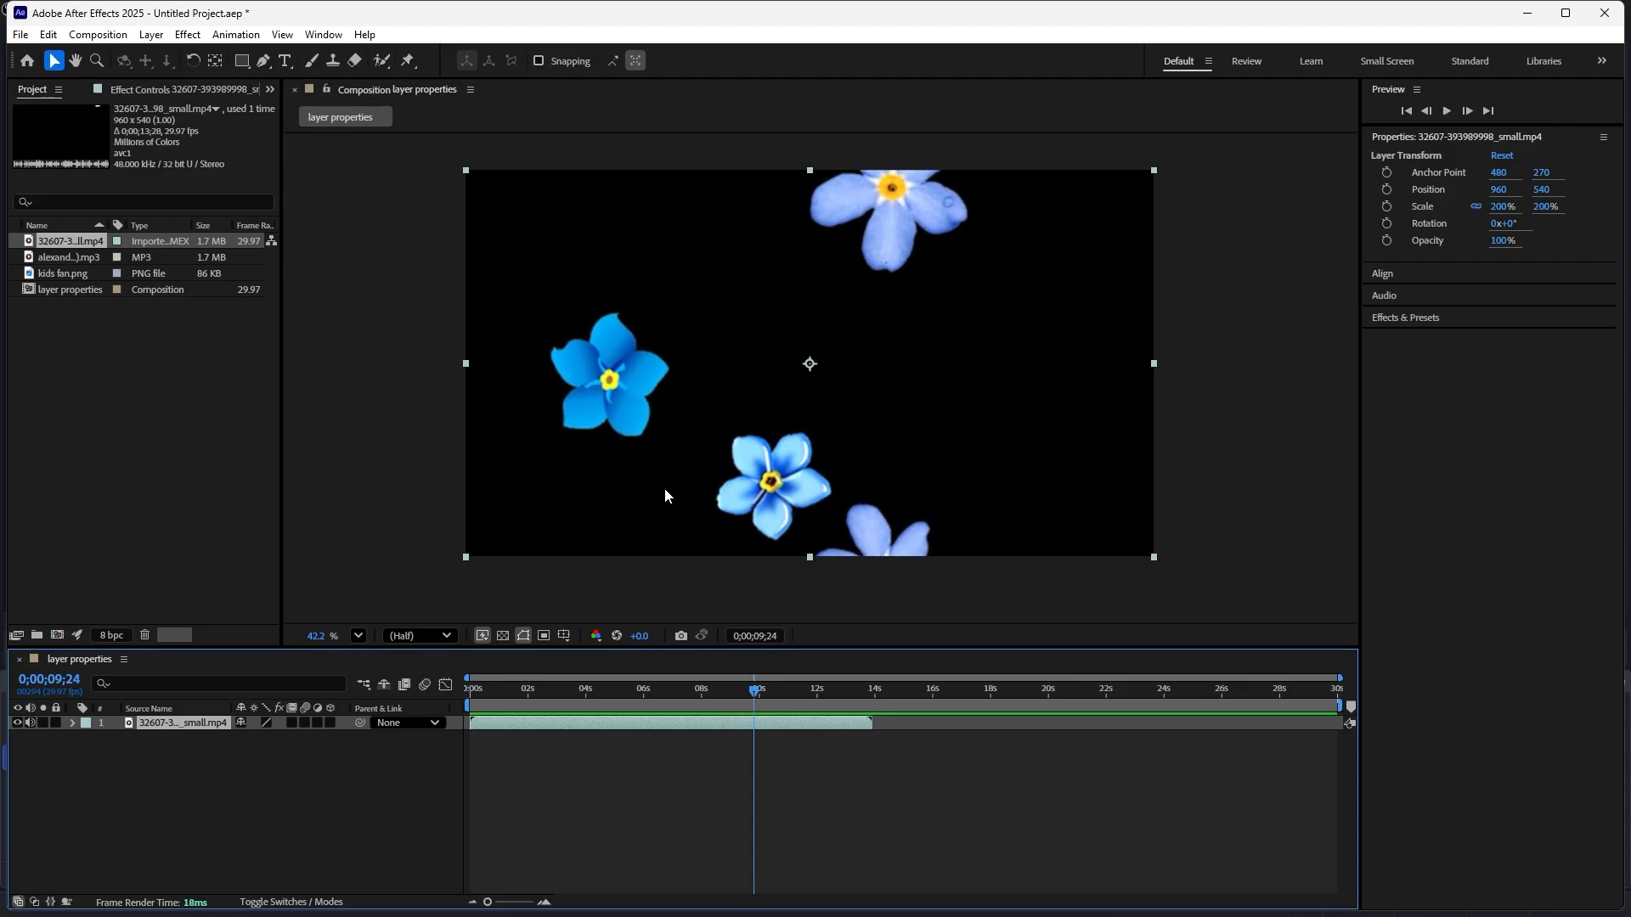
pyautogui.press('Home')
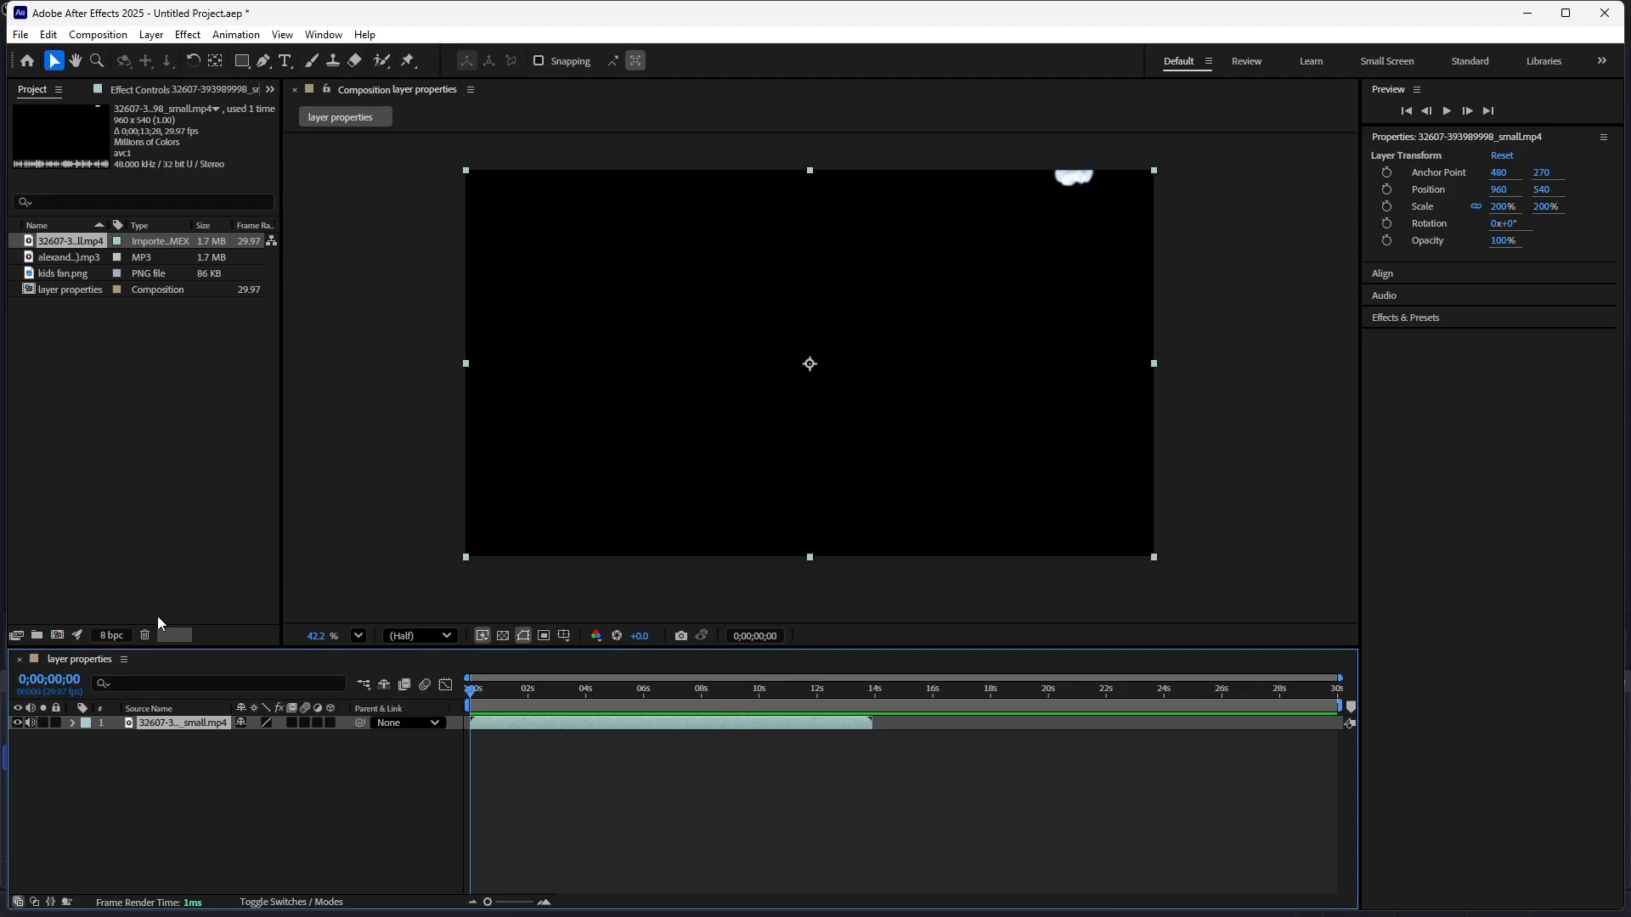
# - Place kids fan.png above the video in the composition and fit it to the composition frame
pyautogui.click(158, 493)
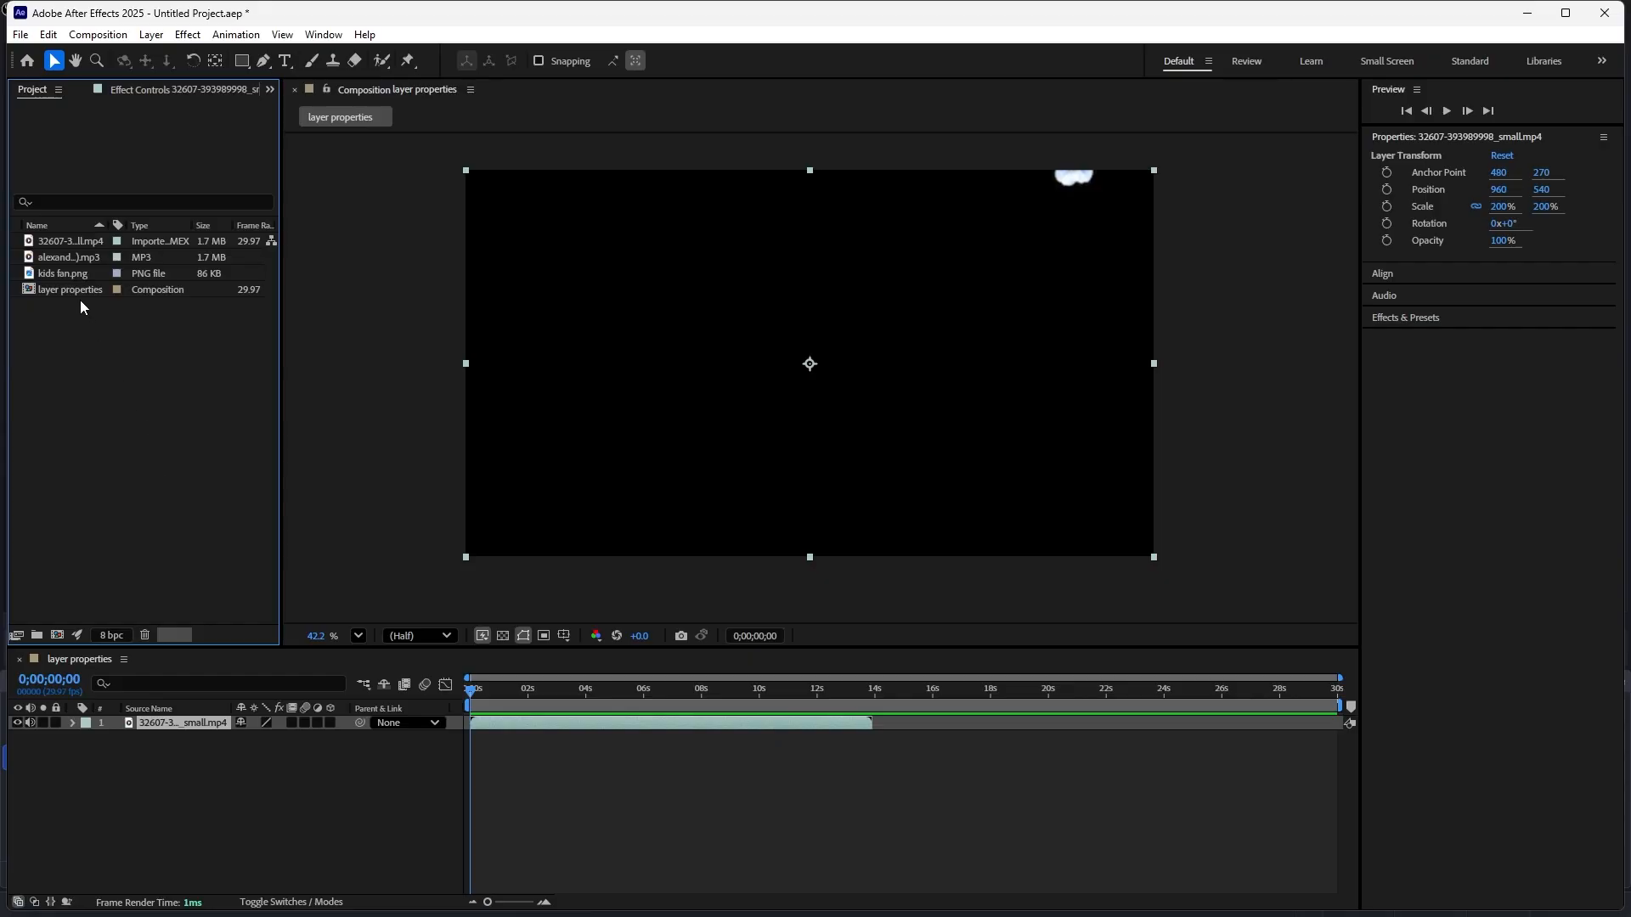
pyautogui.click(71, 258)
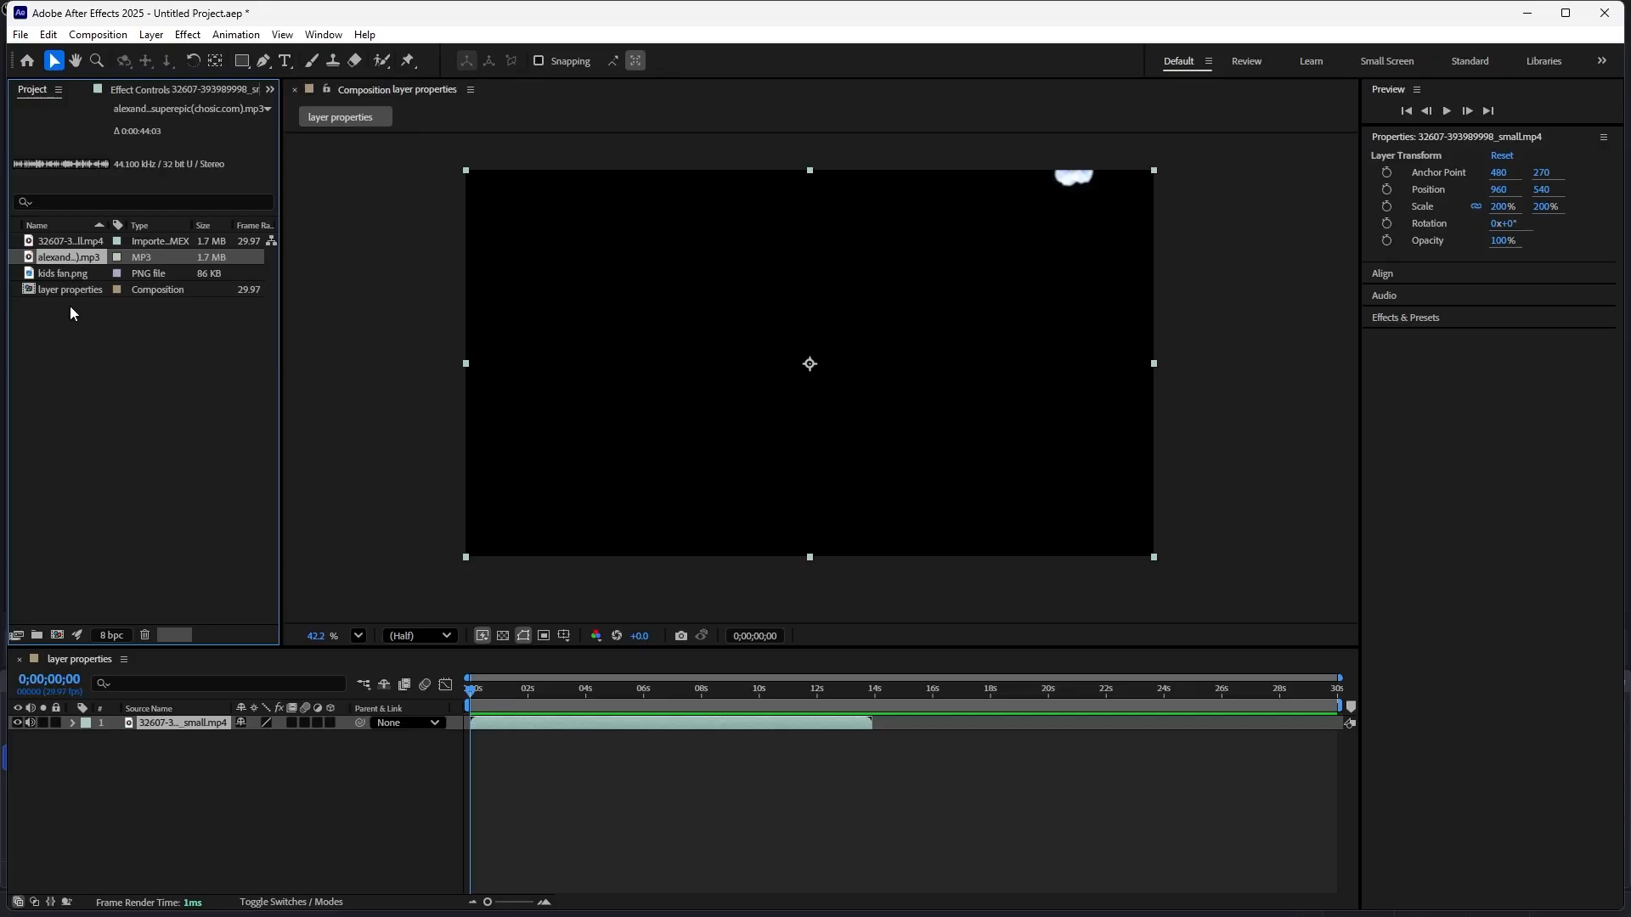
pyautogui.click(73, 277)
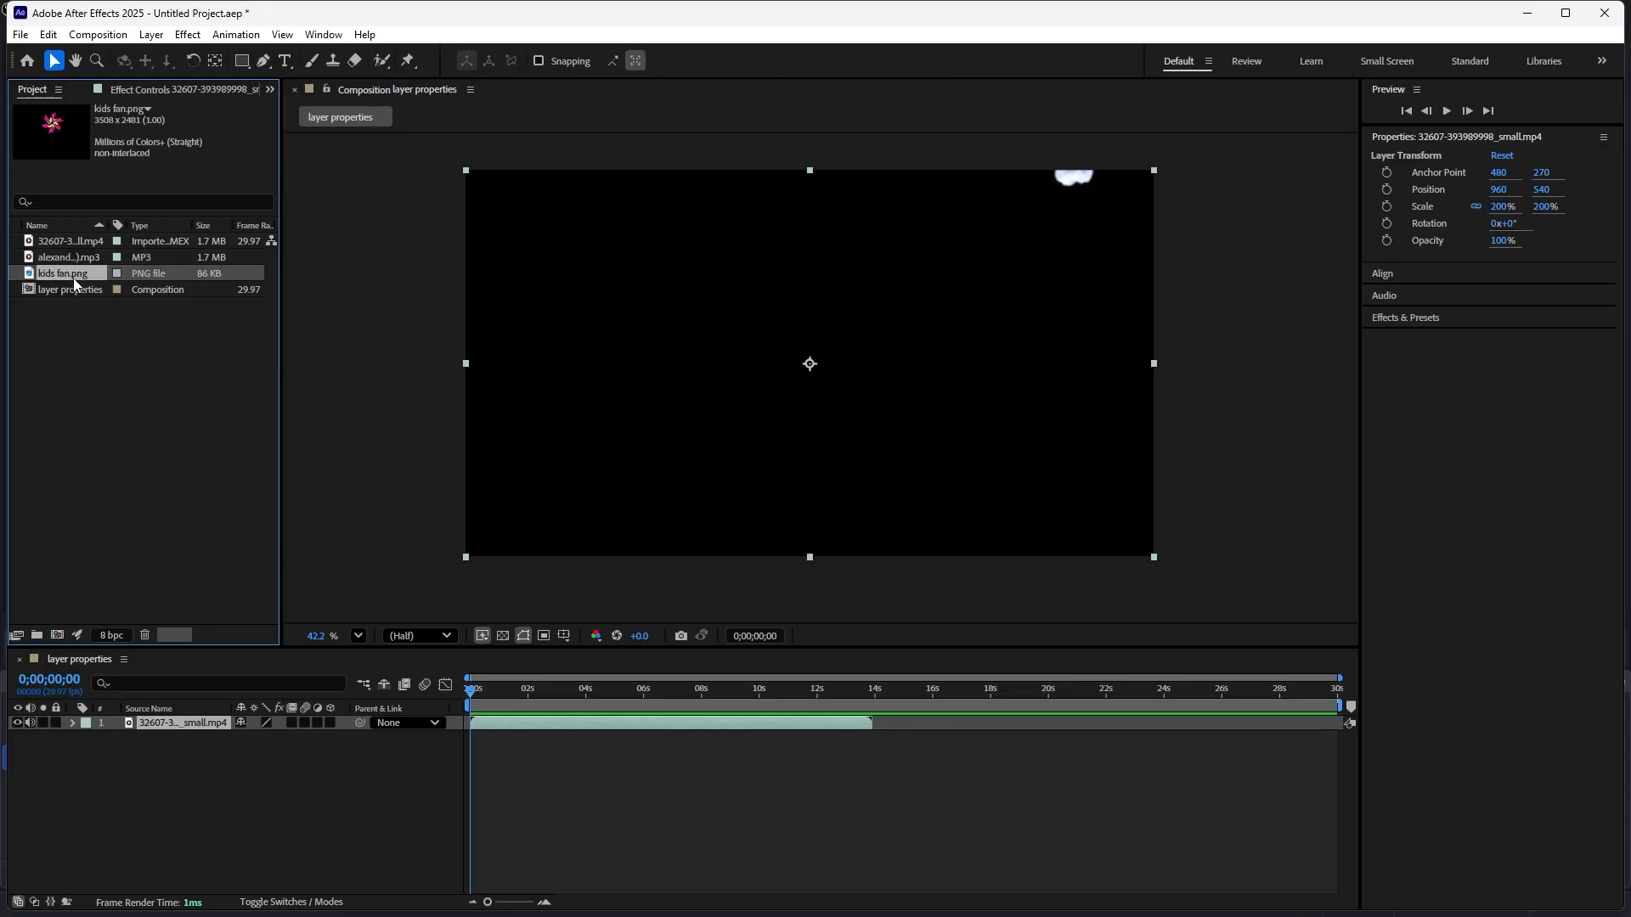
pyautogui.moveTo(73, 278); pyautogui.dragTo(673, 384)
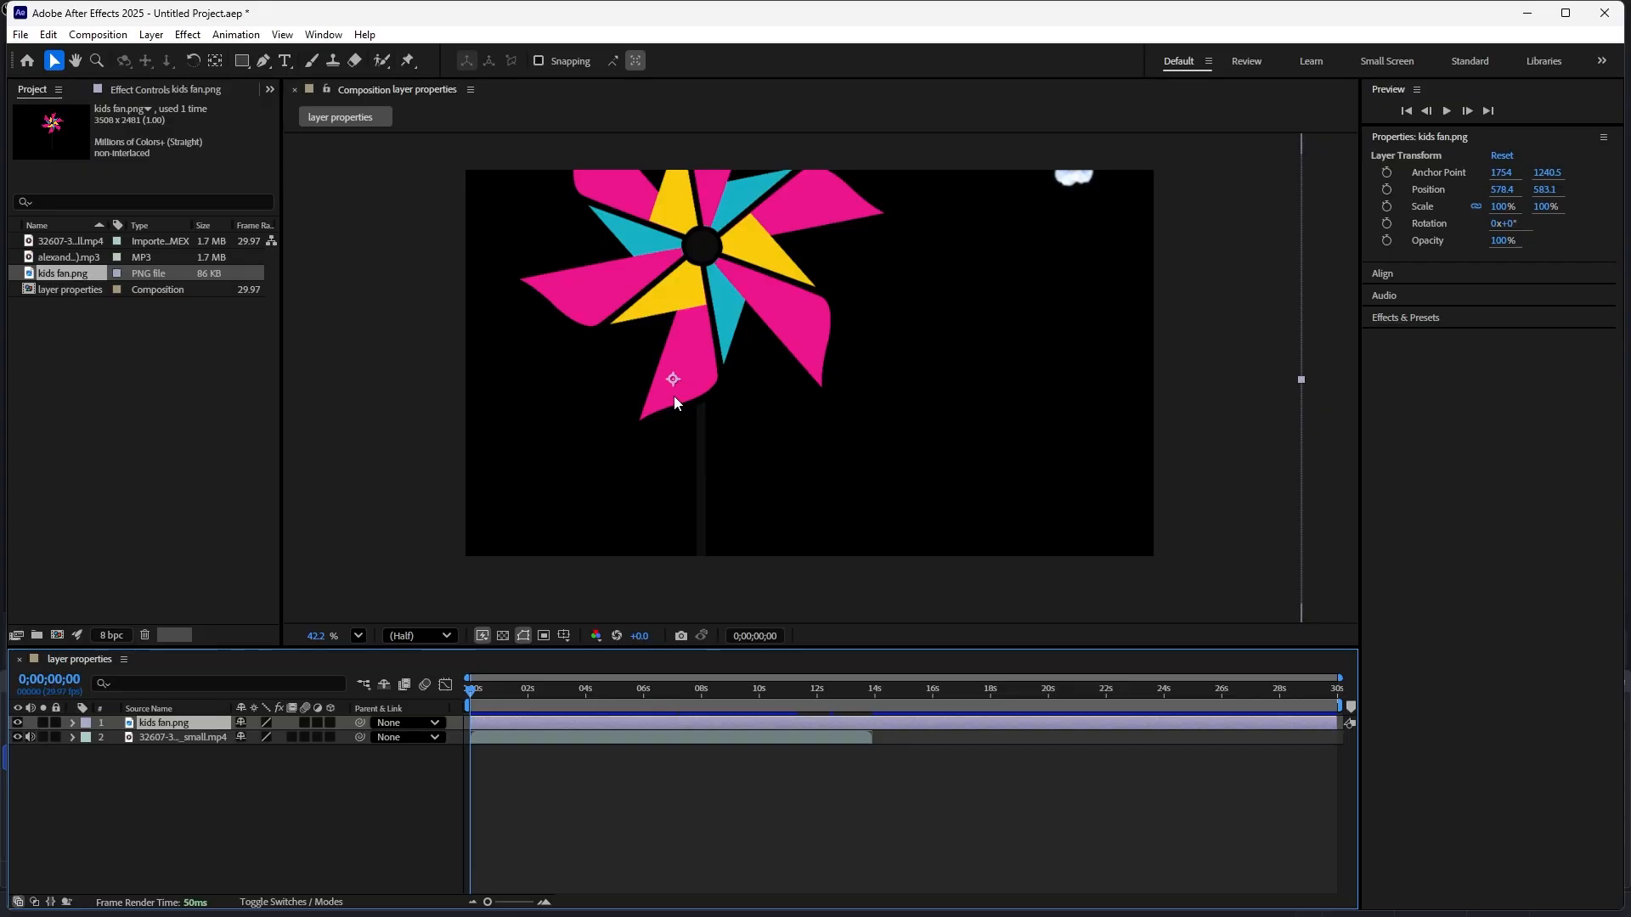
pyautogui.hotkey('ctrl', 'alt', 'f')
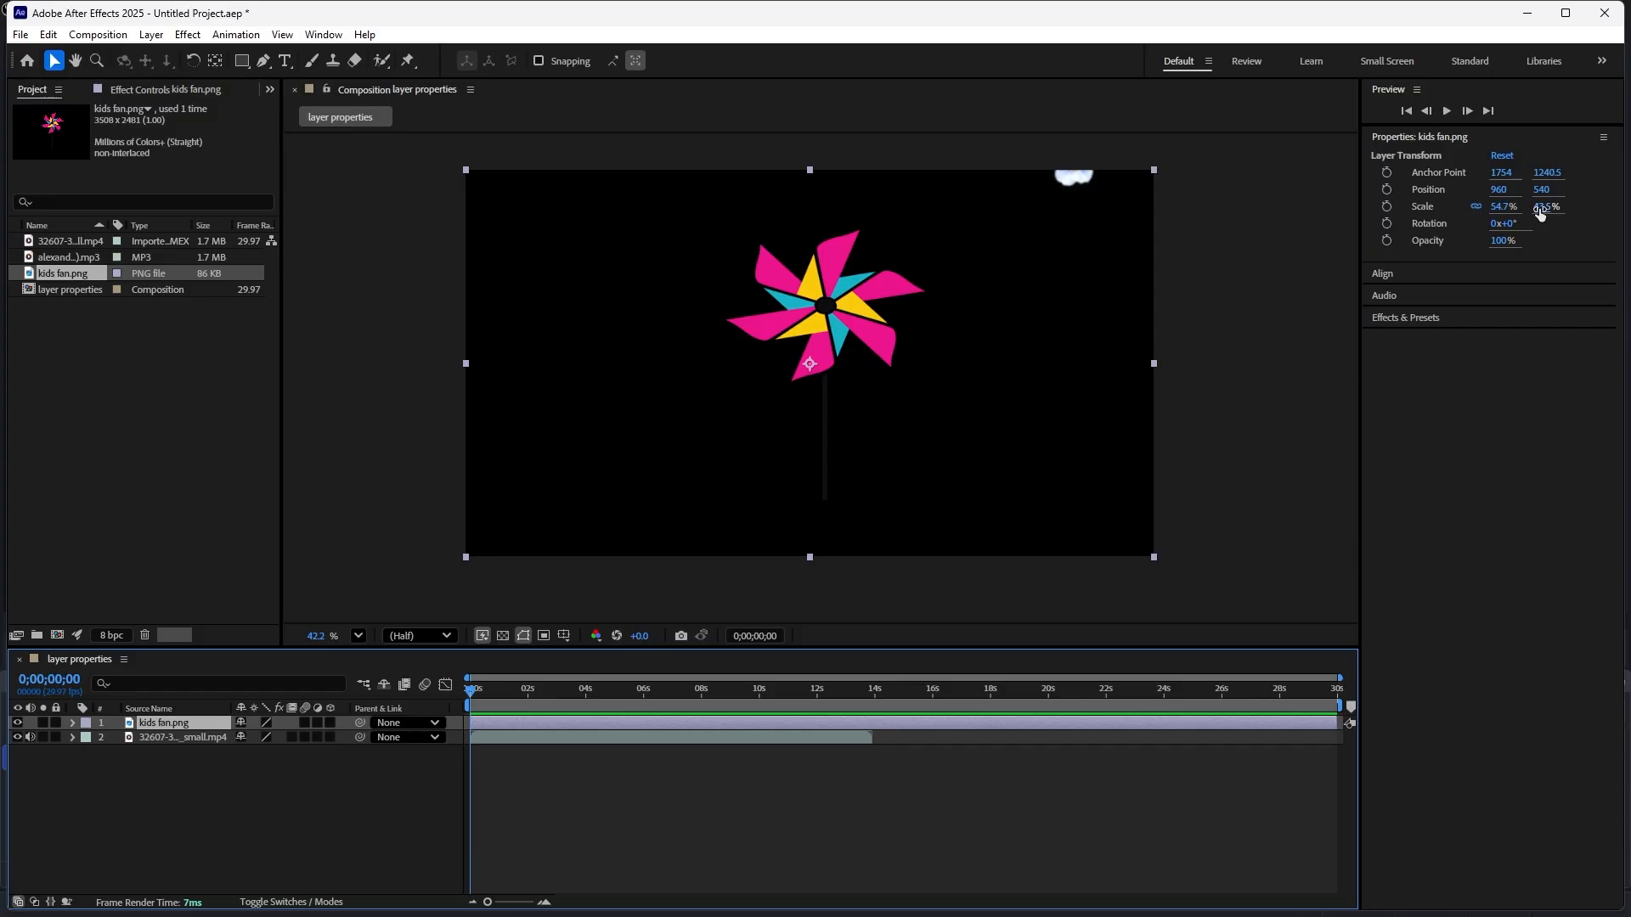
# - Shrink the kids fan layer to about 13.3% by 10.6% scale and move it to the frame's upper-left area, about 412, 265
pyautogui.moveTo(1539, 209); pyautogui.dragTo(1459, 214)
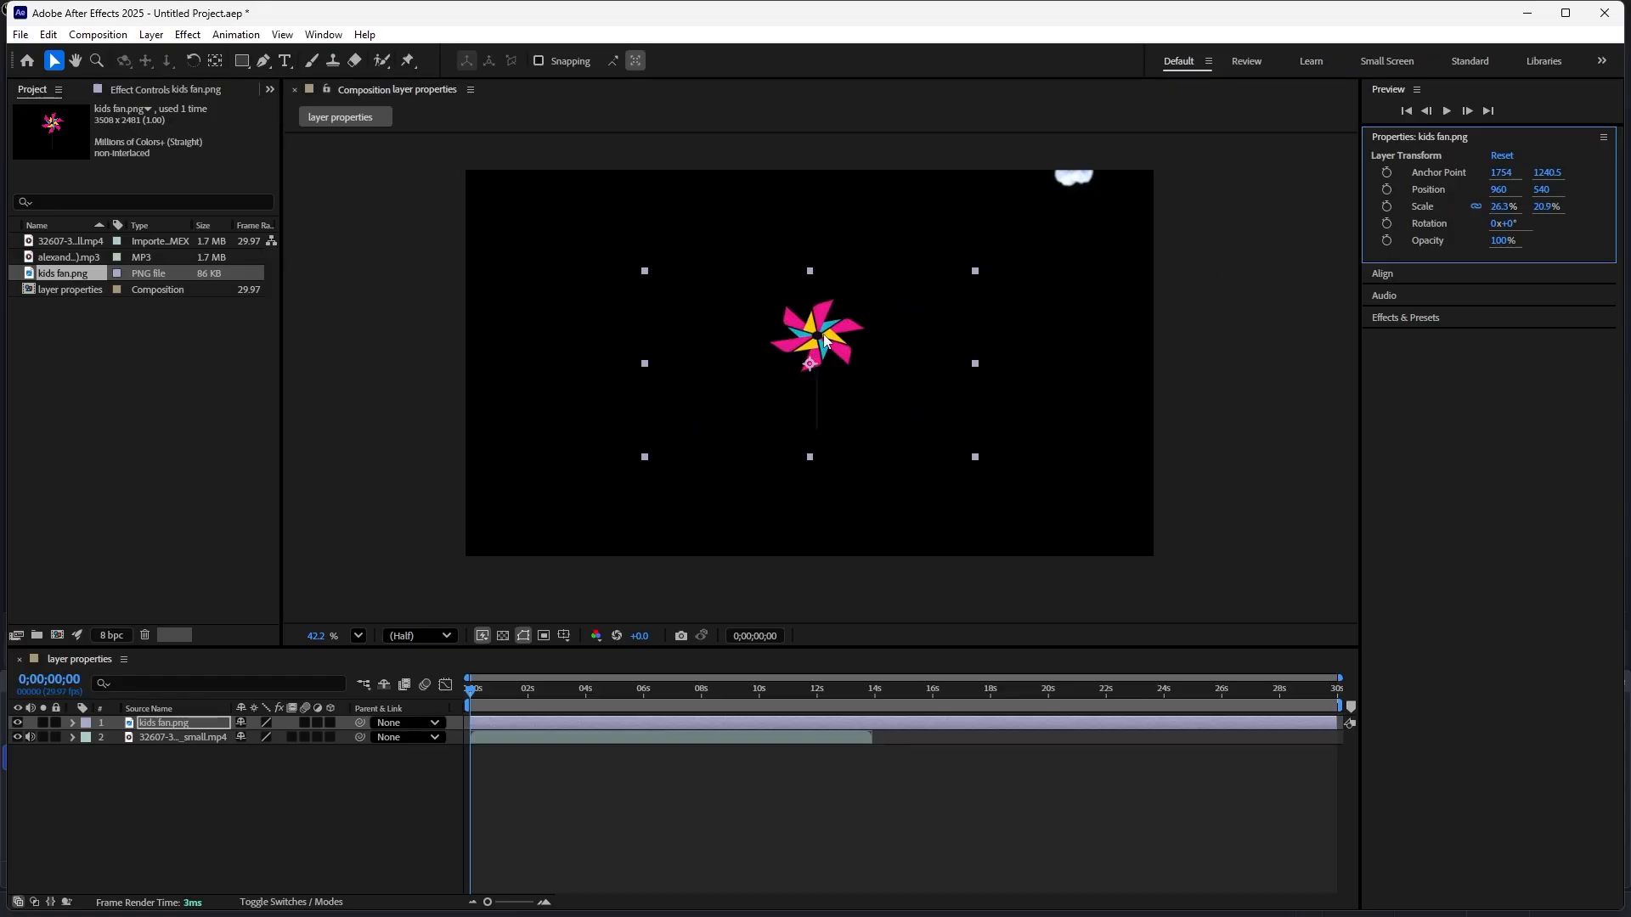
pyautogui.moveTo(823, 340); pyautogui.dragTo(695, 261)
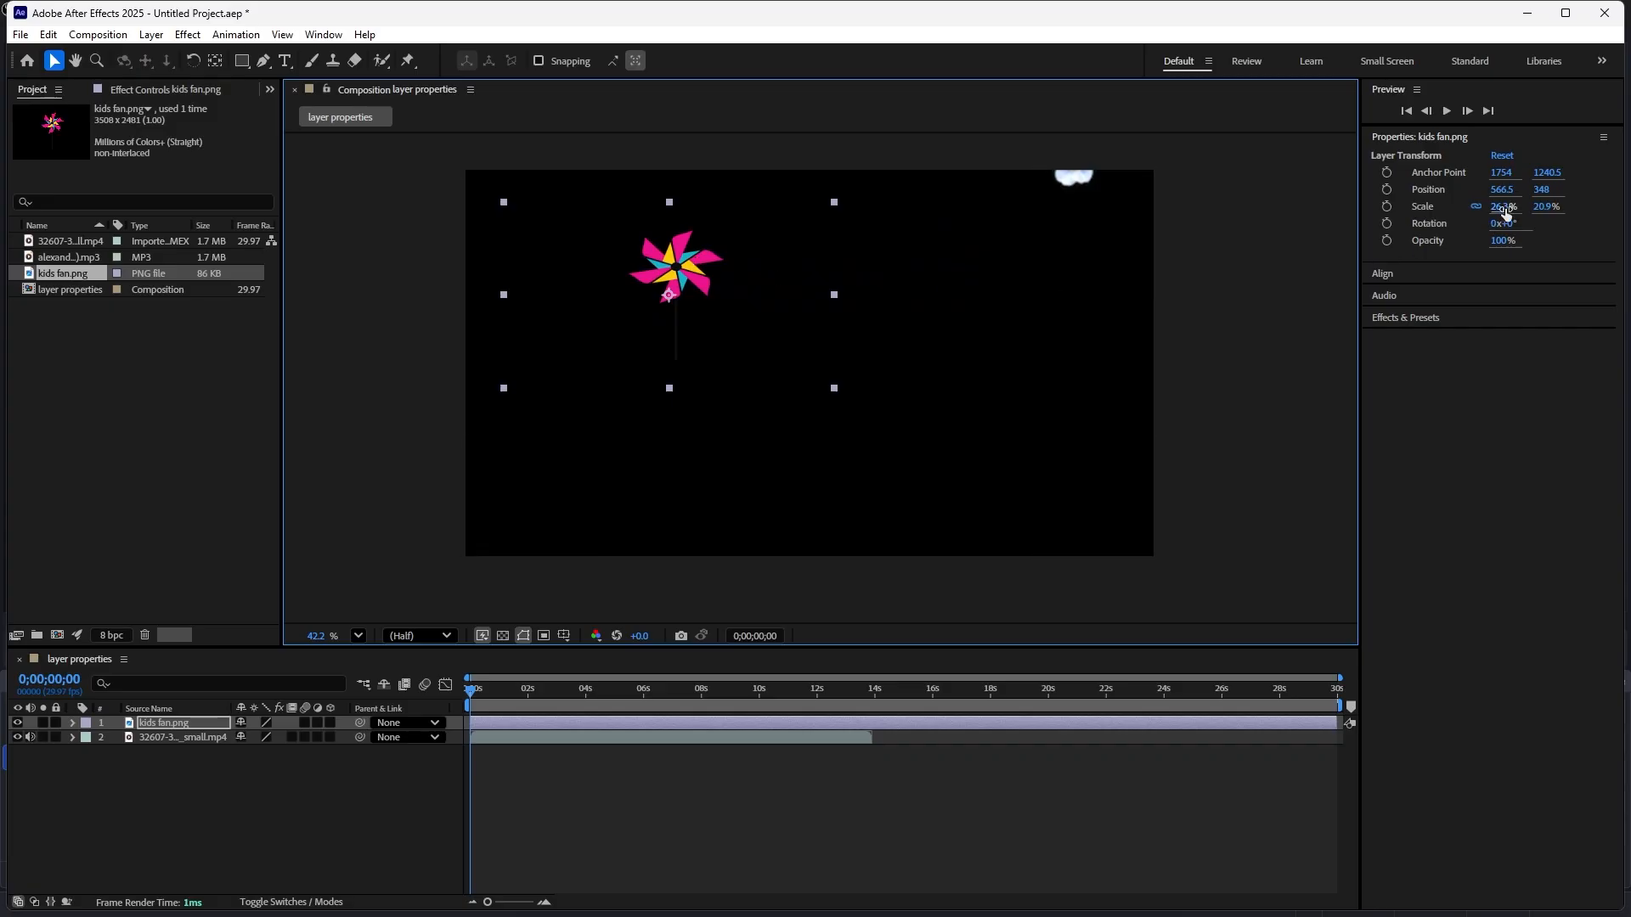
pyautogui.moveTo(1502, 214); pyautogui.dragTo(1488, 209)
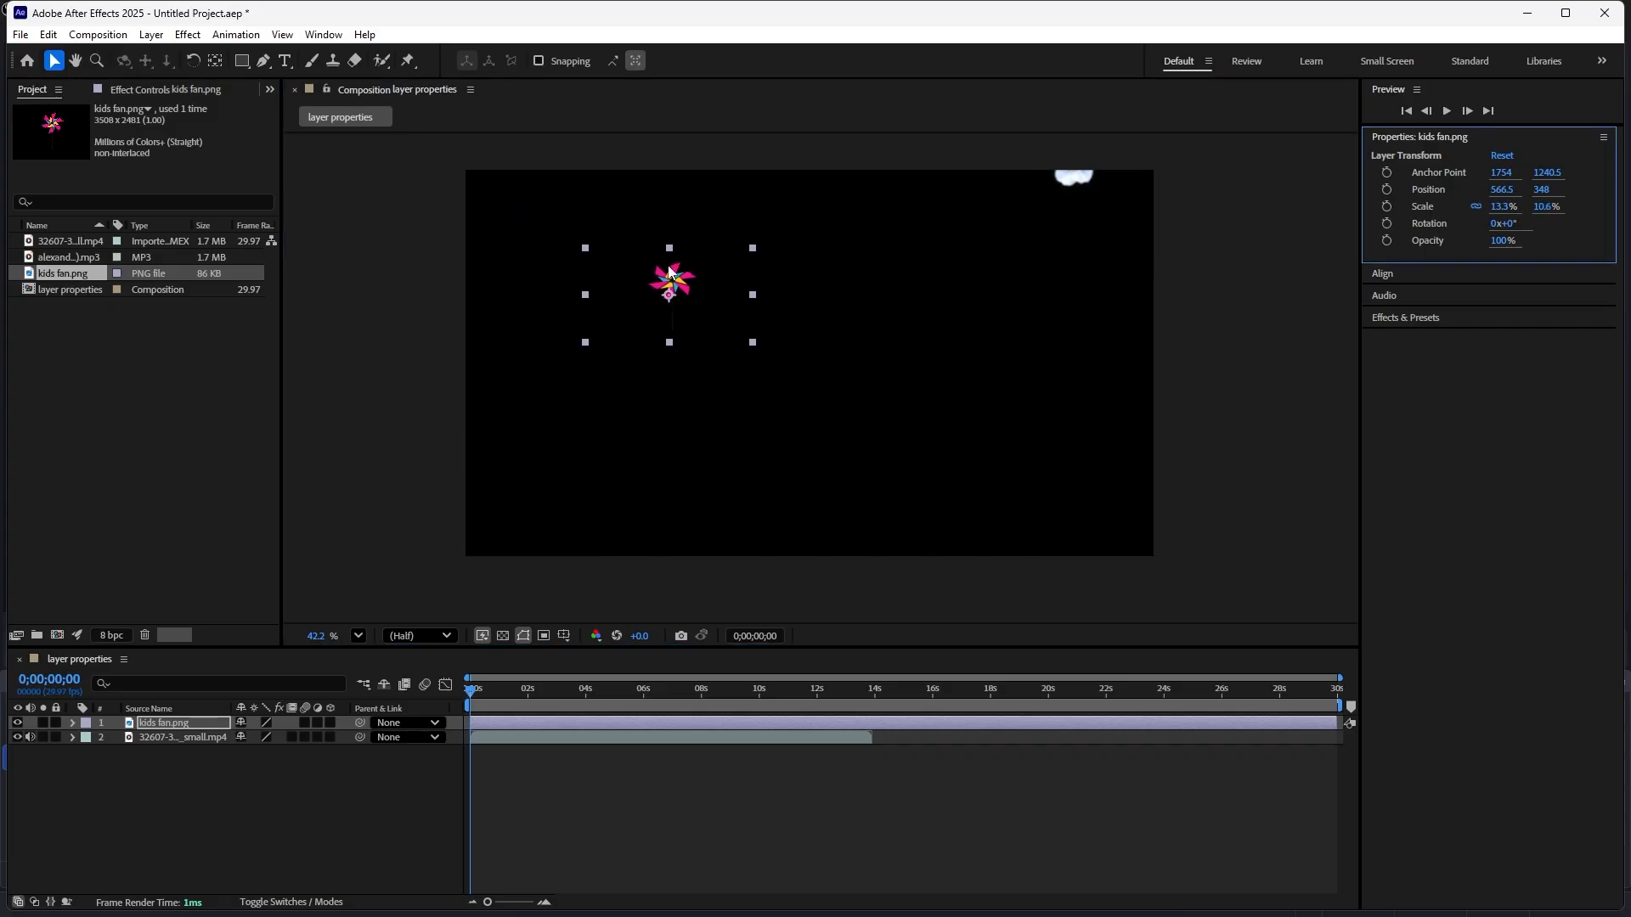
pyautogui.click(679, 283)
pyautogui.moveTo(678, 283); pyautogui.dragTo(623, 254)
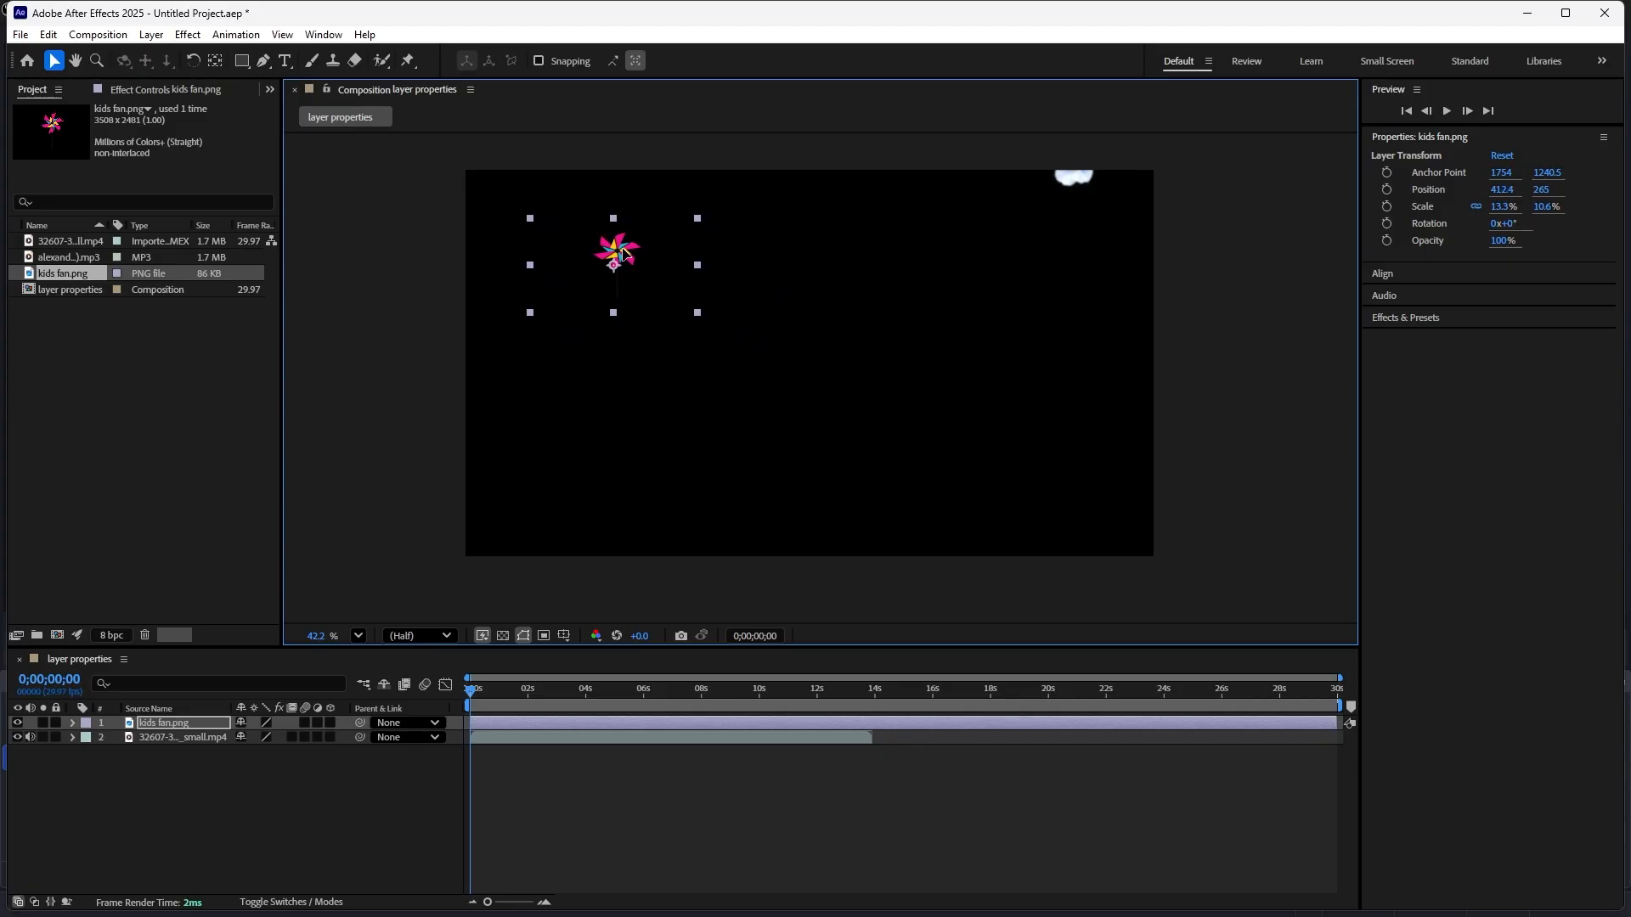
pyautogui.click(394, 366)
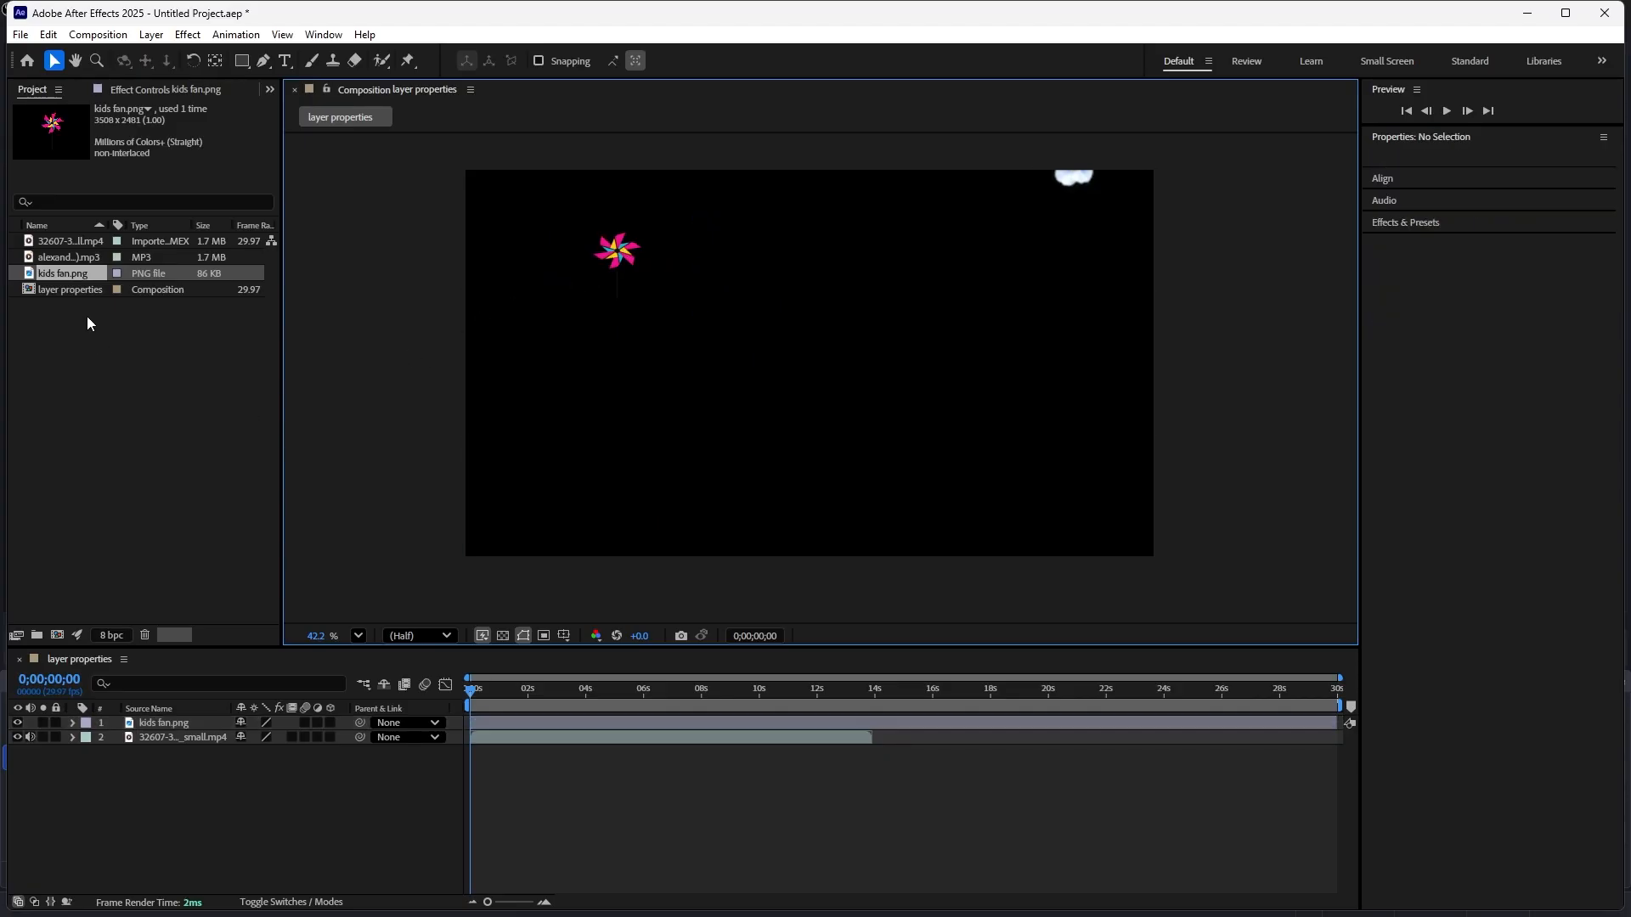
# - Add the MP3 music to the composition and move its layer below the video, at the end of the layer stack
pyautogui.click(79, 291)
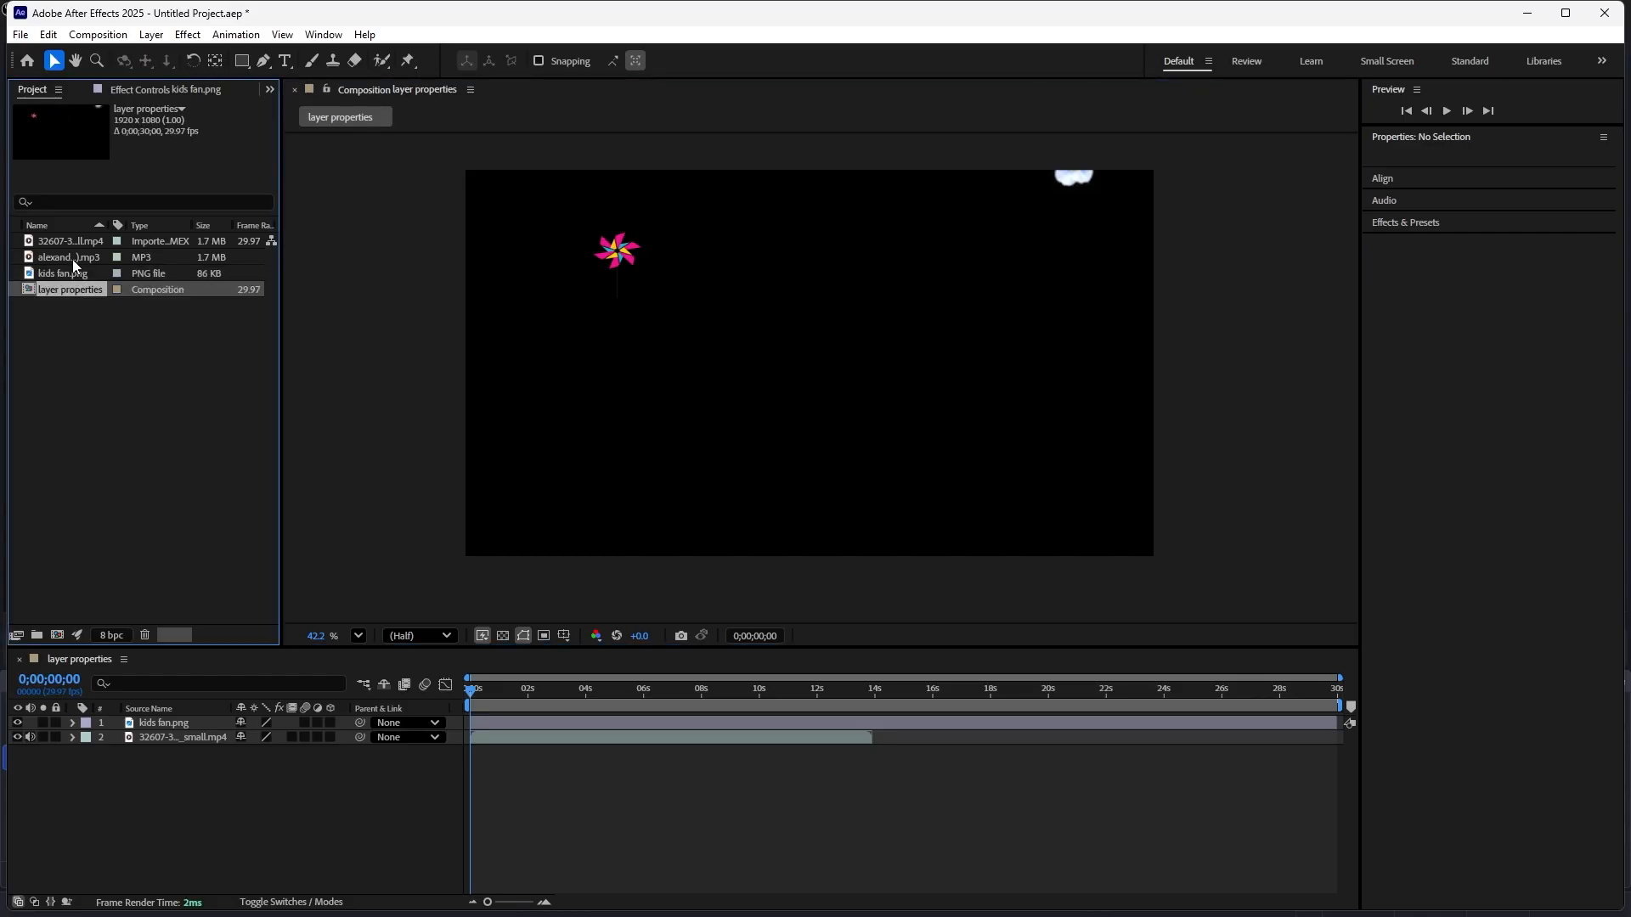
pyautogui.click(73, 260)
pyautogui.moveTo(75, 264); pyautogui.dragTo(206, 339)
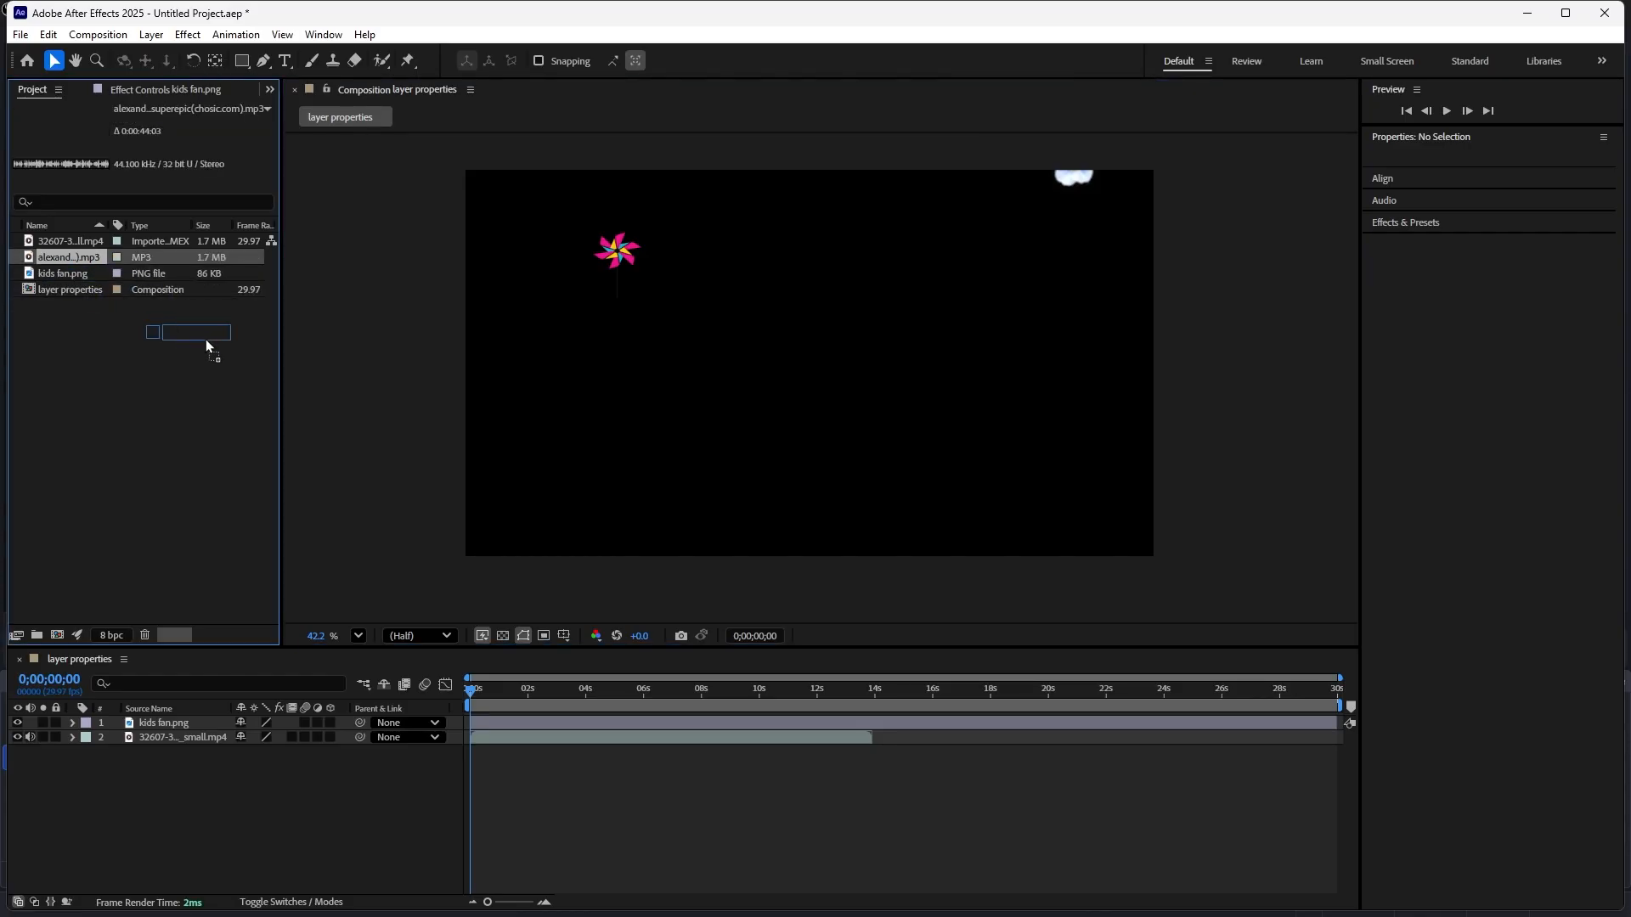
pyautogui.moveTo(498, 477); pyautogui.dragTo(502, 476)
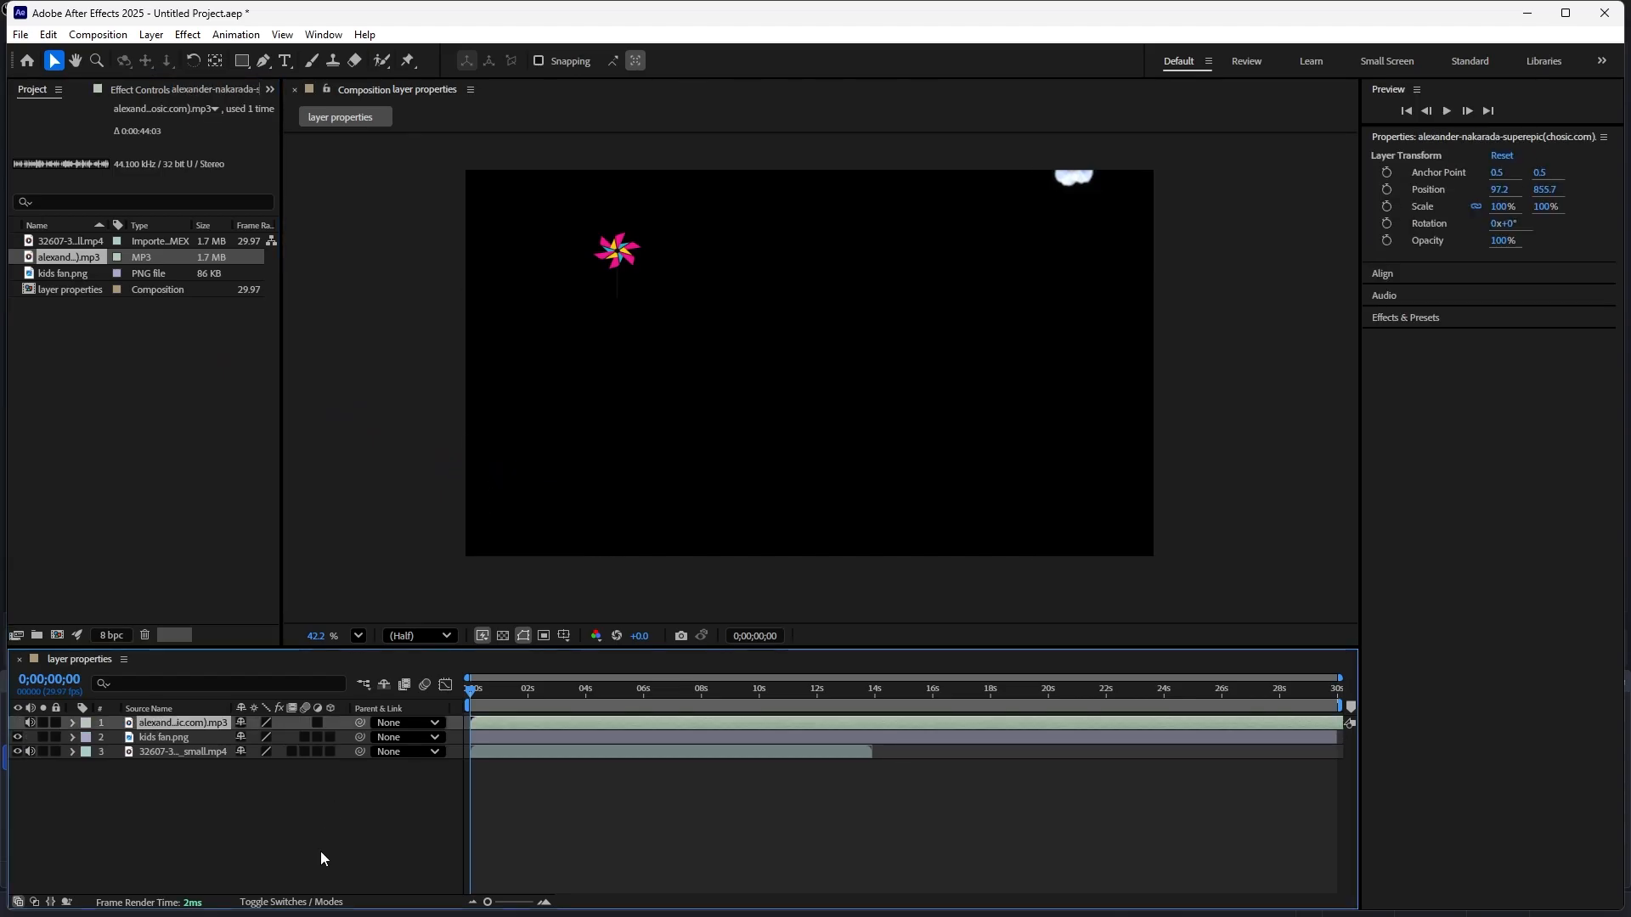
pyautogui.click(299, 865)
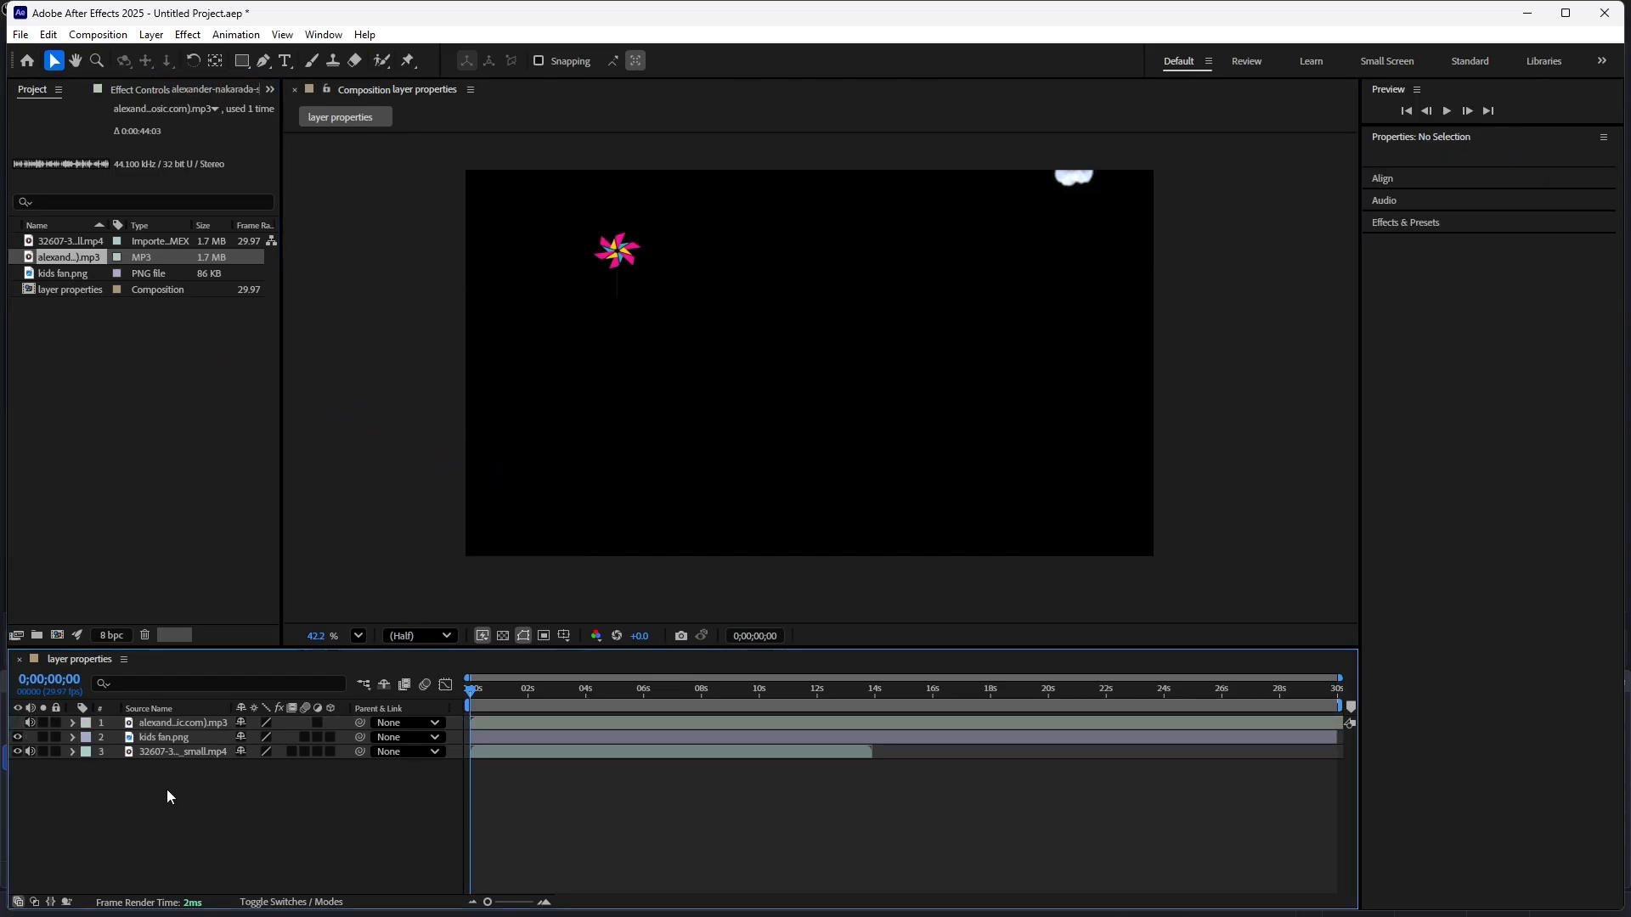
pyautogui.click(151, 725)
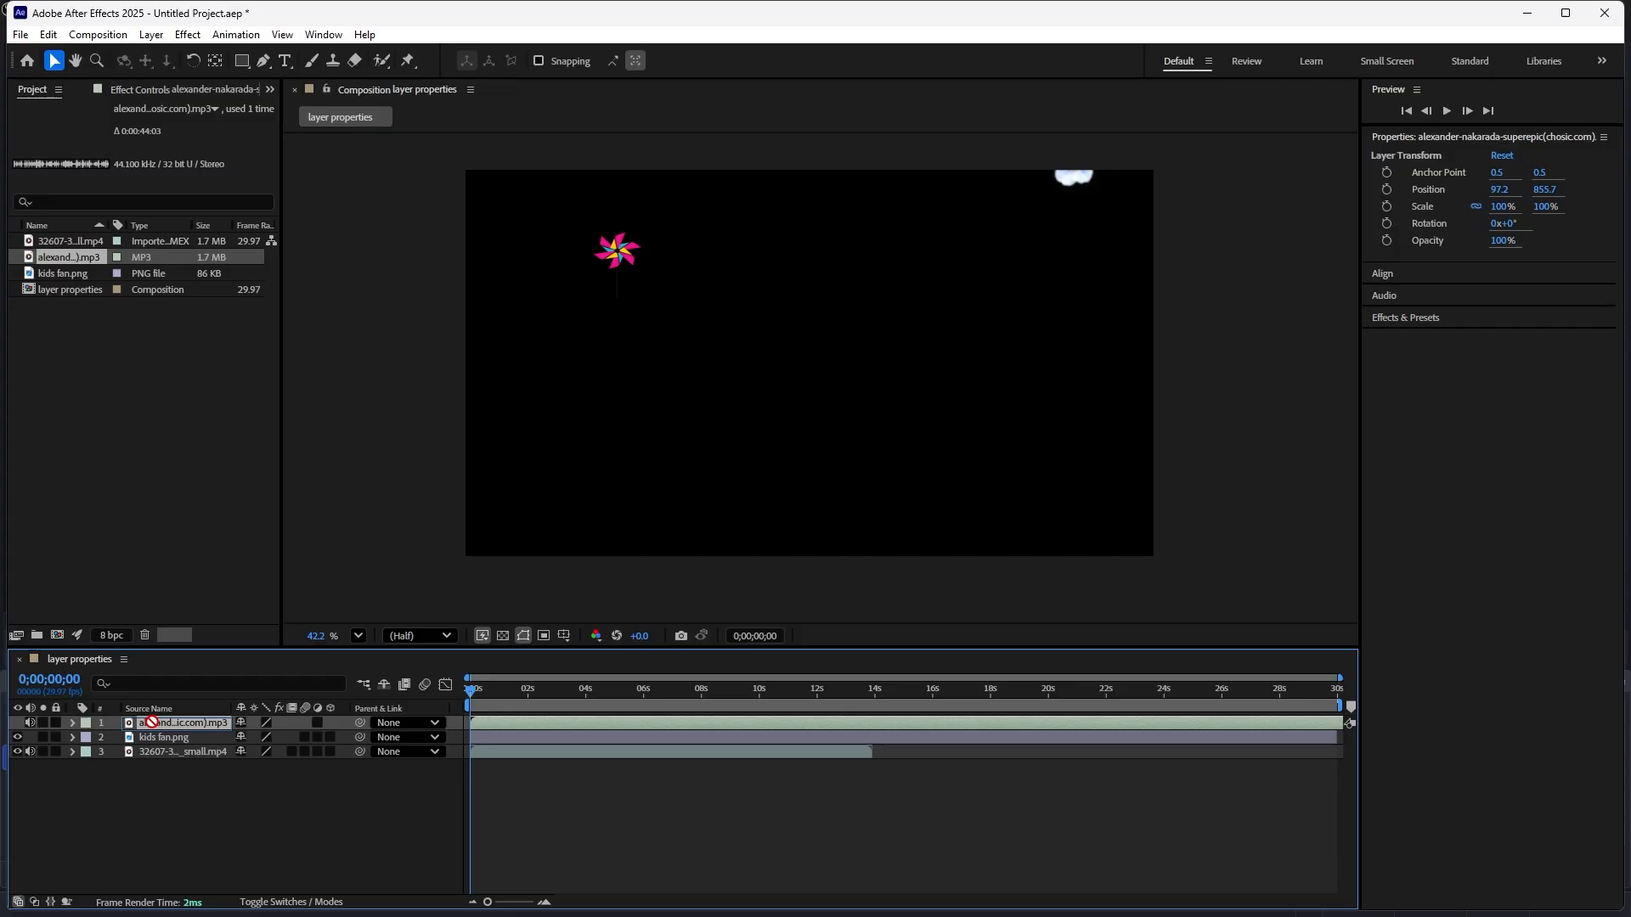
pyautogui.moveTo(152, 721); pyautogui.dragTo(151, 759)
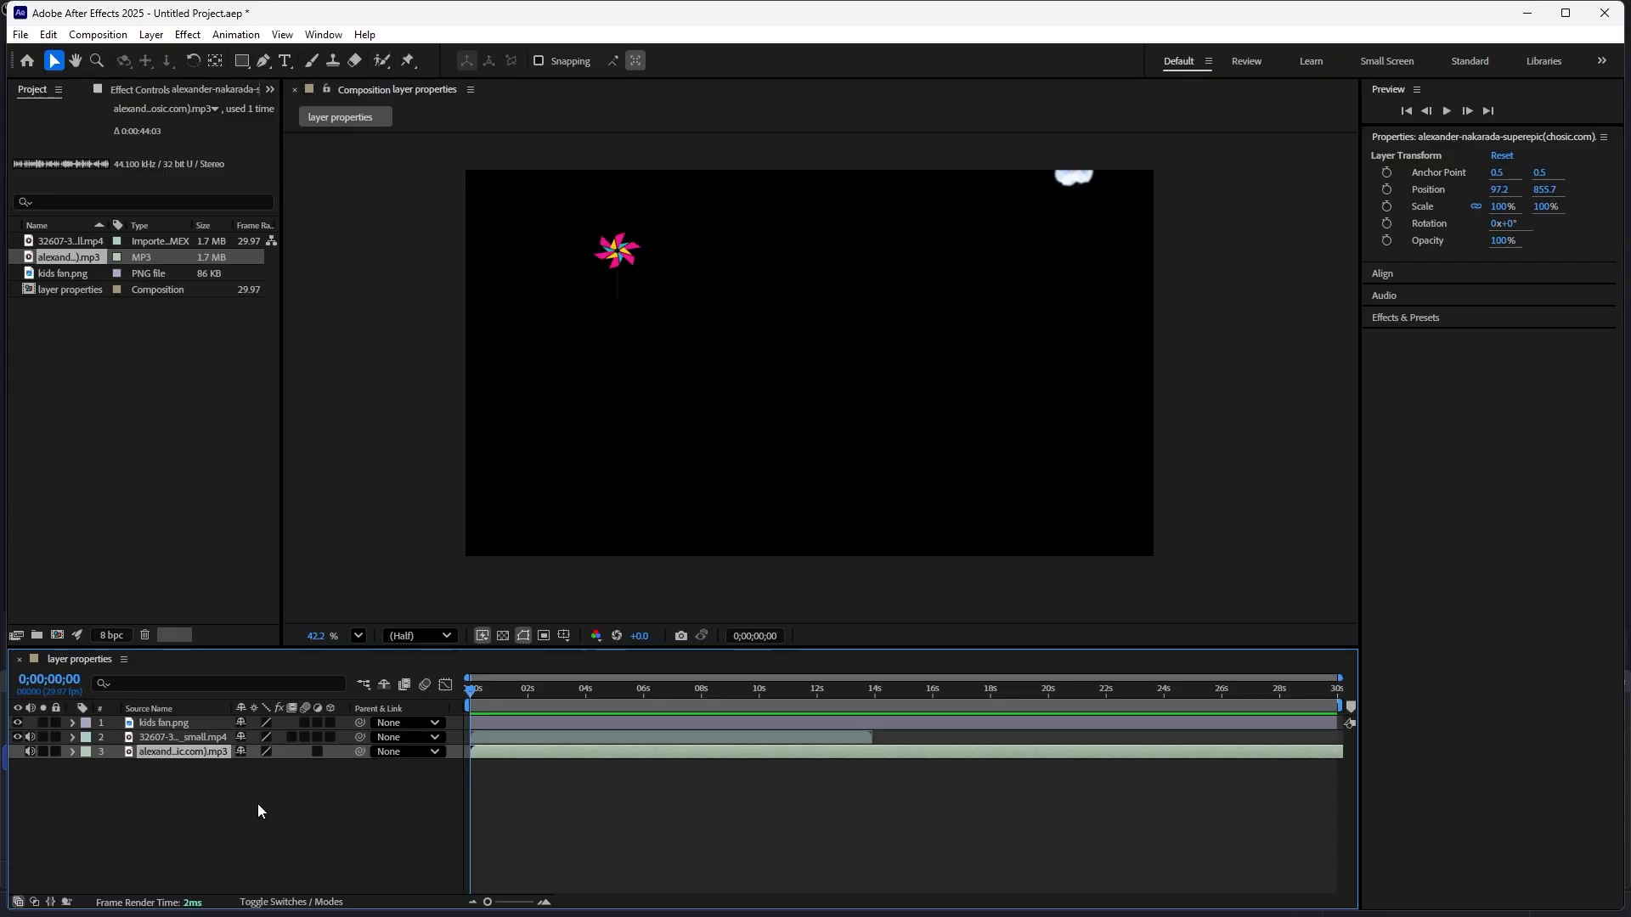
# - Preview the composition with the pinwheel, video and music together, and return to the first frame
pyautogui.press('space')
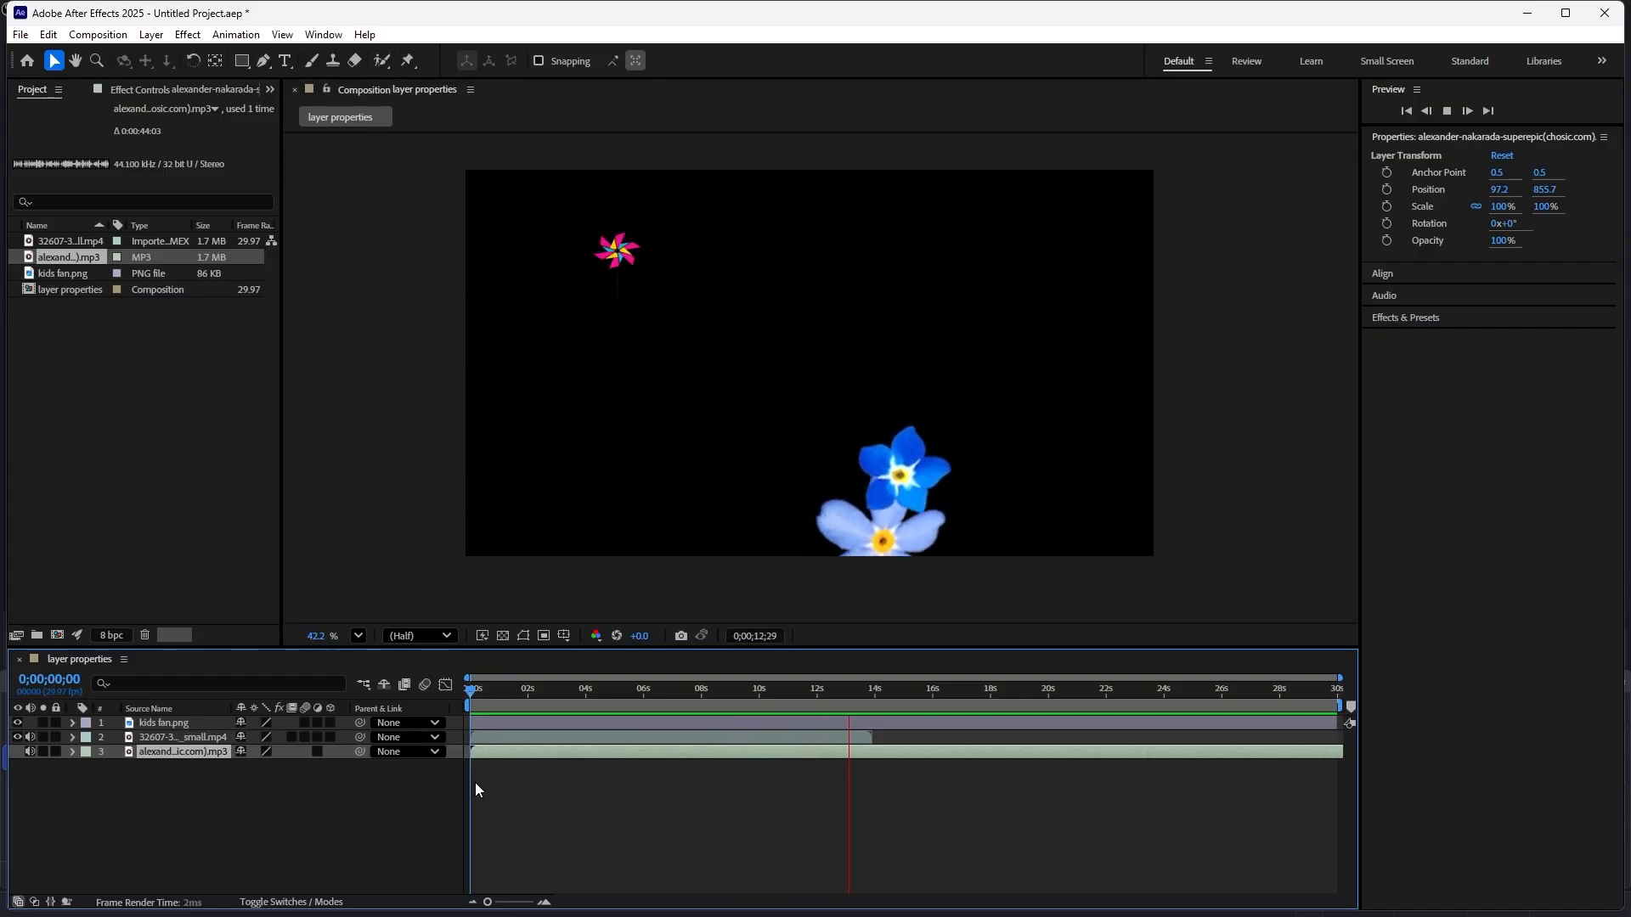
pyautogui.press('space')
pyautogui.press('Home')
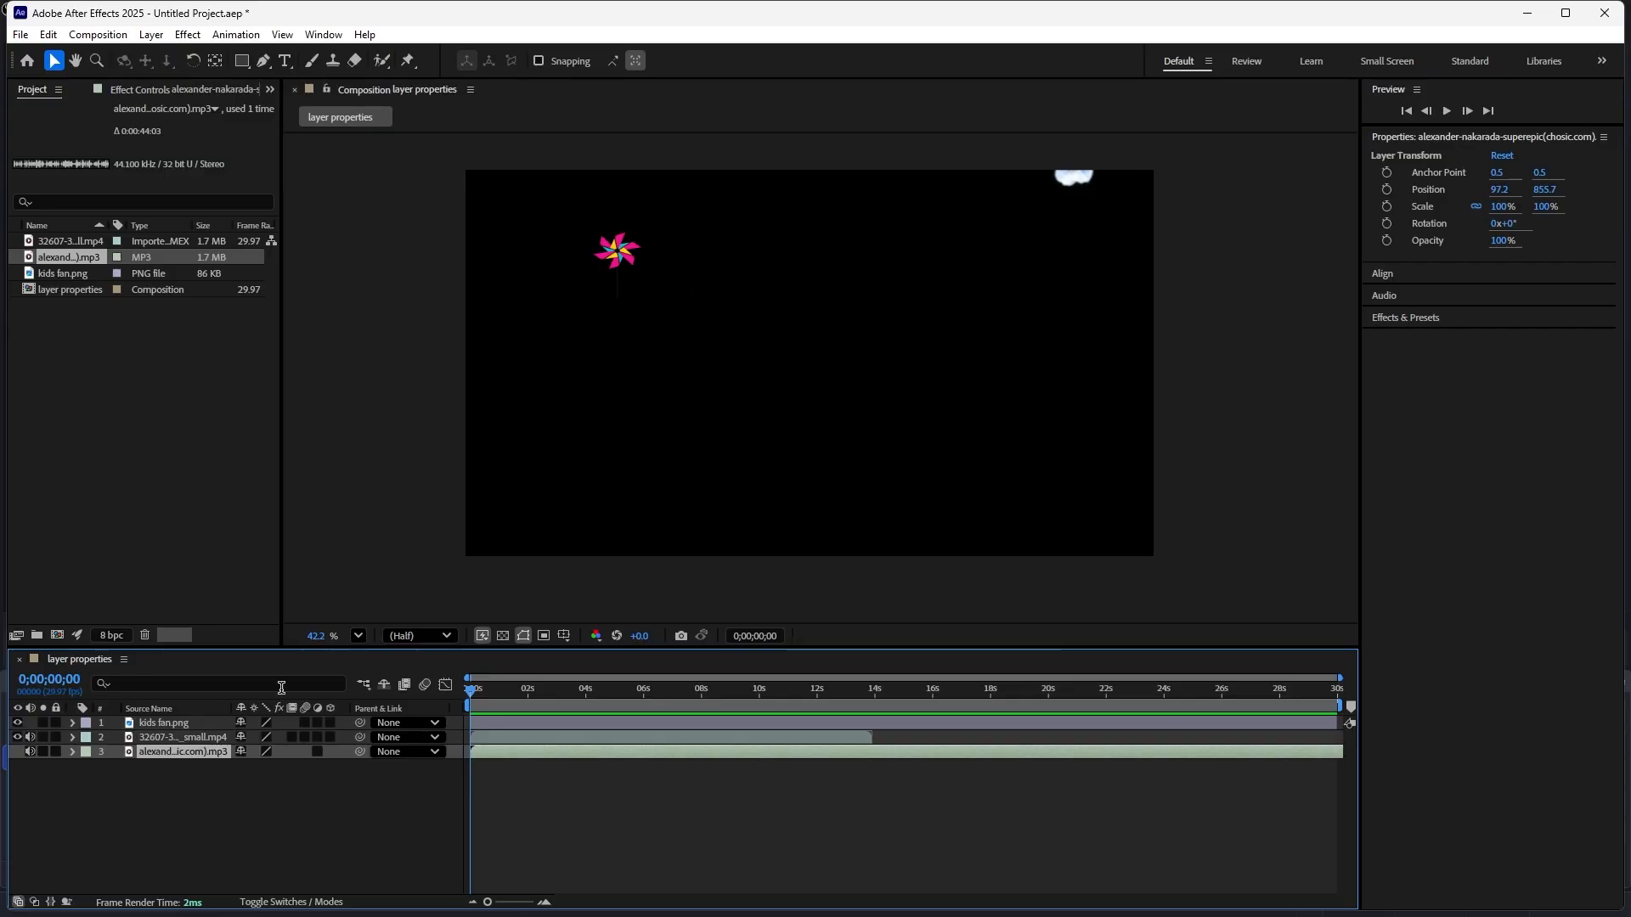
# - Switch the visibility of the kids fan and video layers off and back on, viewing the video at 0;00;05;27
pyautogui.click(17, 723)
pyautogui.click(17, 723)
pyautogui.moveTo(469, 691); pyautogui.dragTo(640, 712)
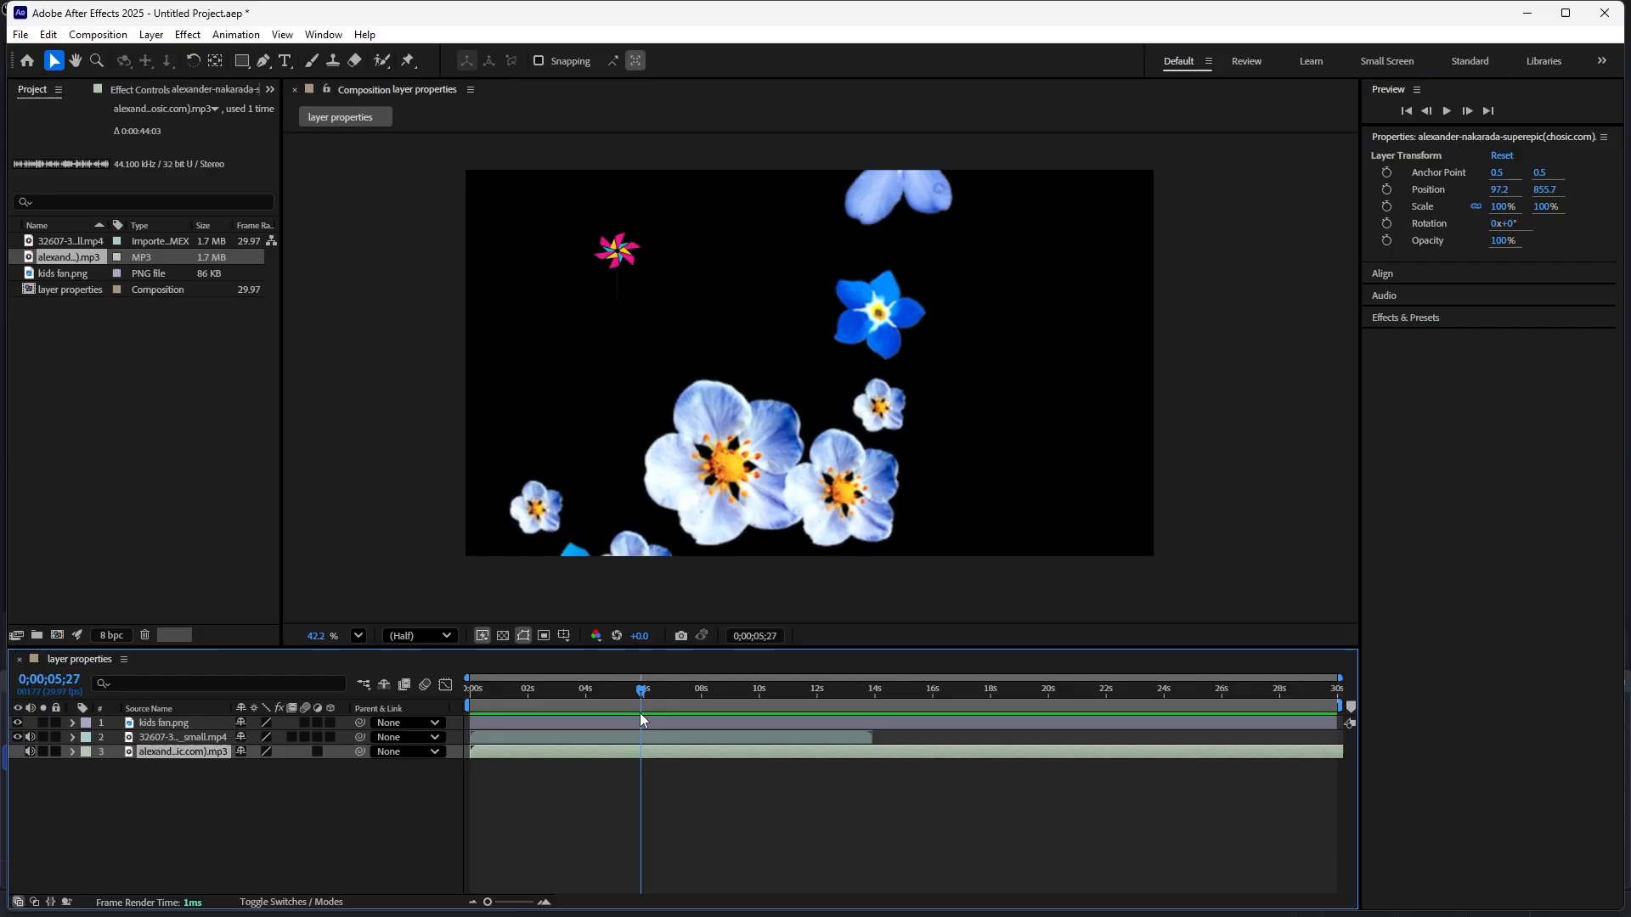
pyautogui.click(18, 738)
pyautogui.click(18, 738)
pyautogui.click(20, 759)
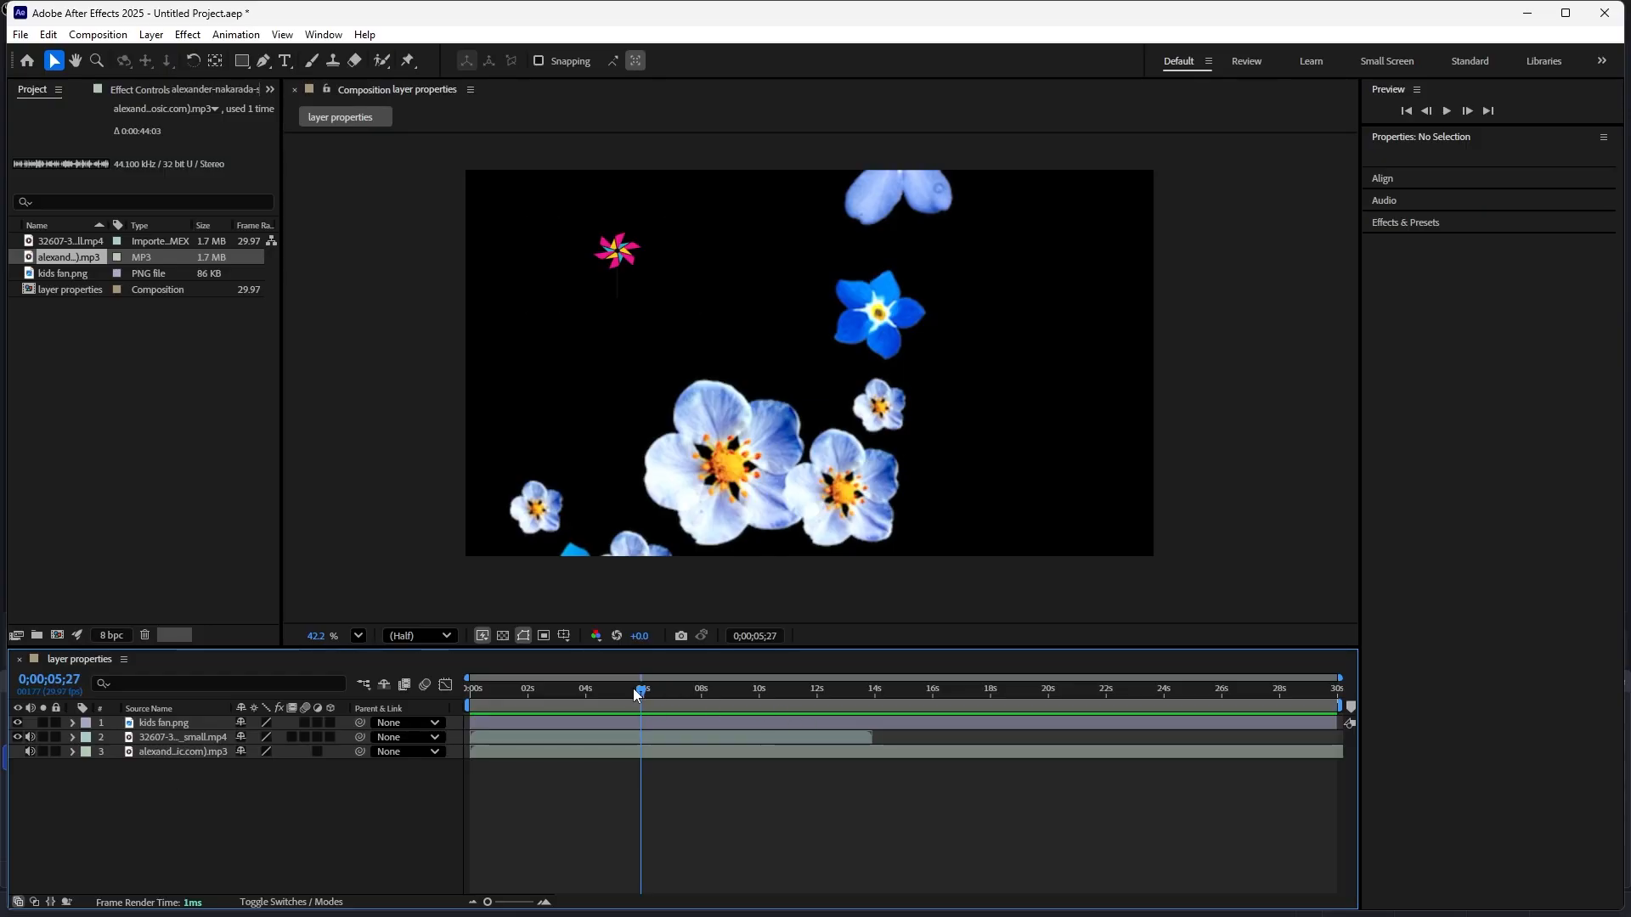
# - Solo the video layer, preview the composition from 0;00;04;24, and turn the solo off again
pyautogui.moveTo(637, 695); pyautogui.dragTo(608, 700)
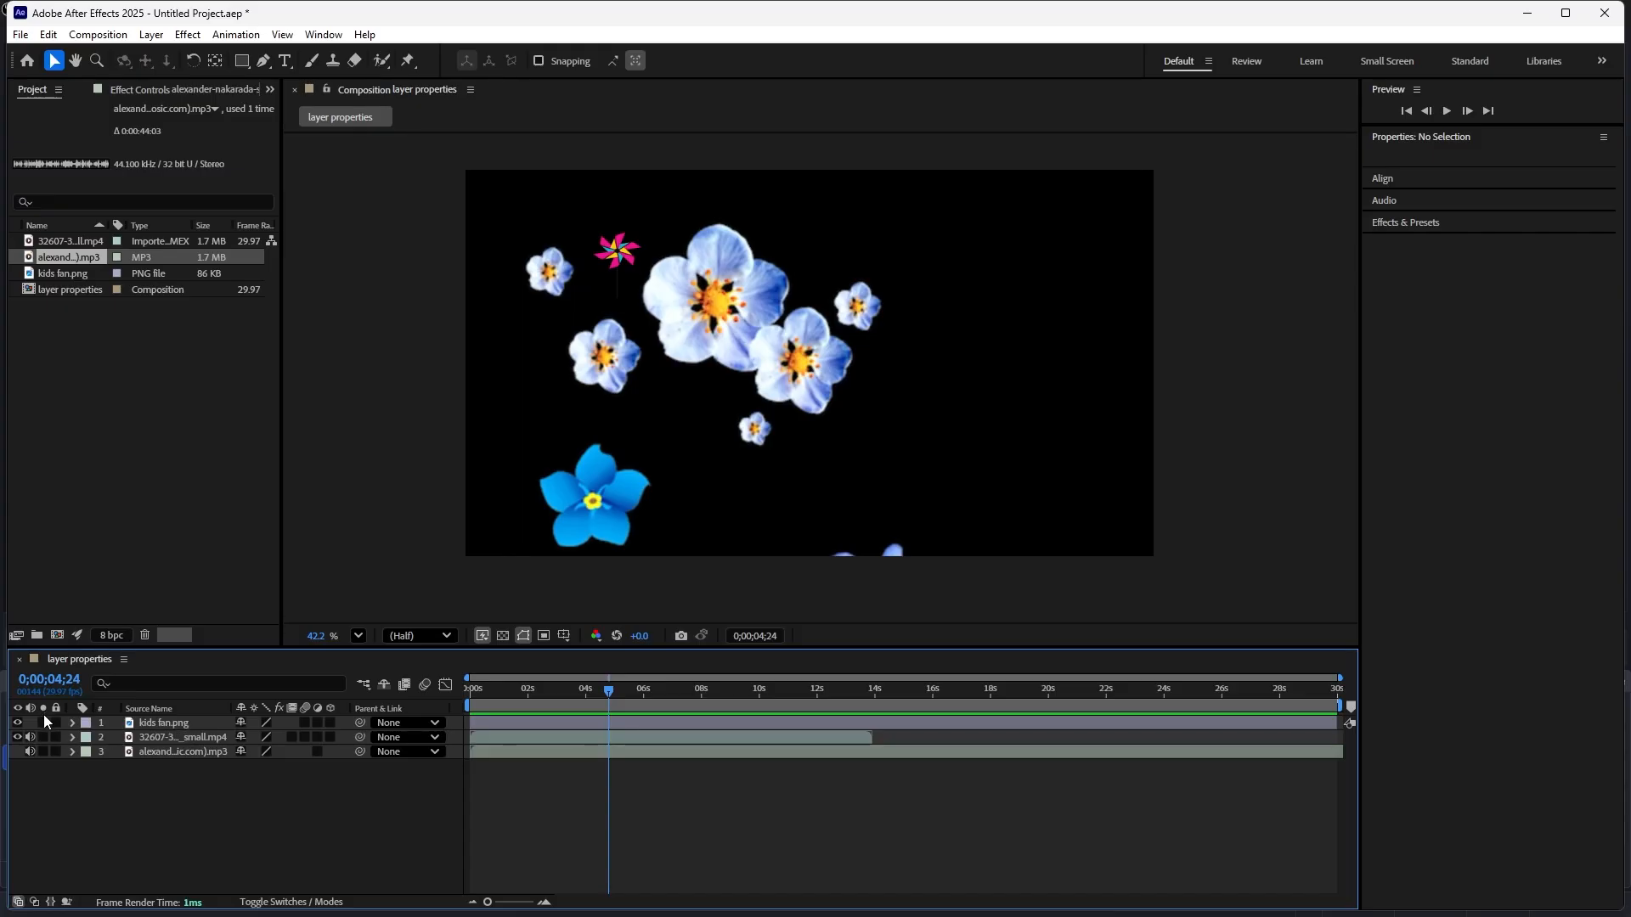
pyautogui.click(47, 736)
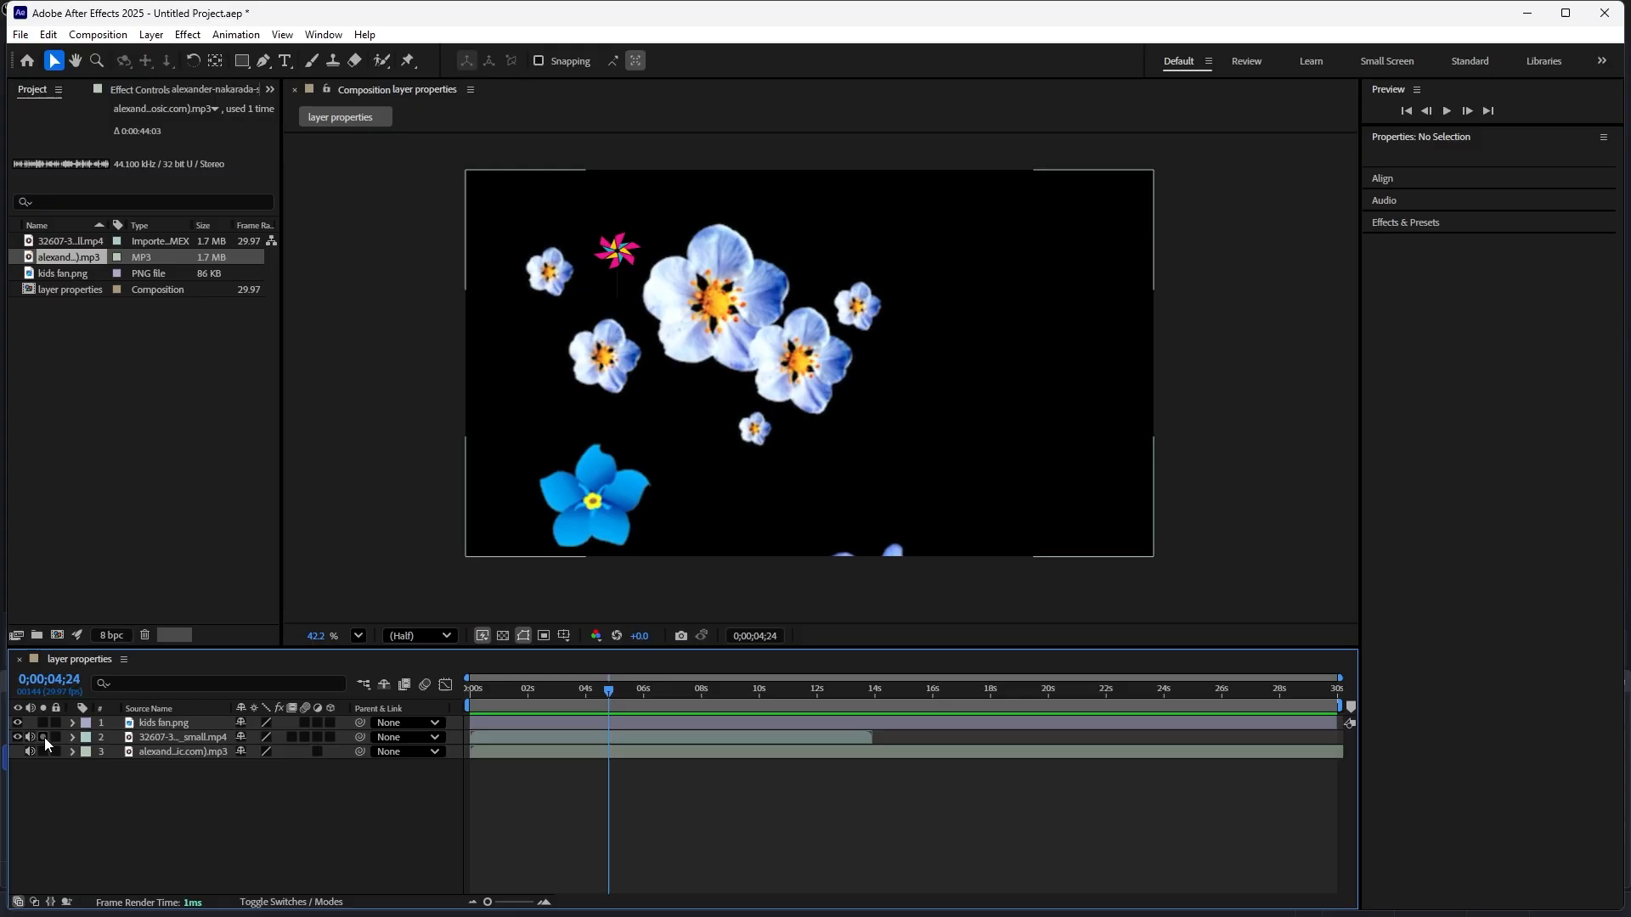
pyautogui.click(43, 736)
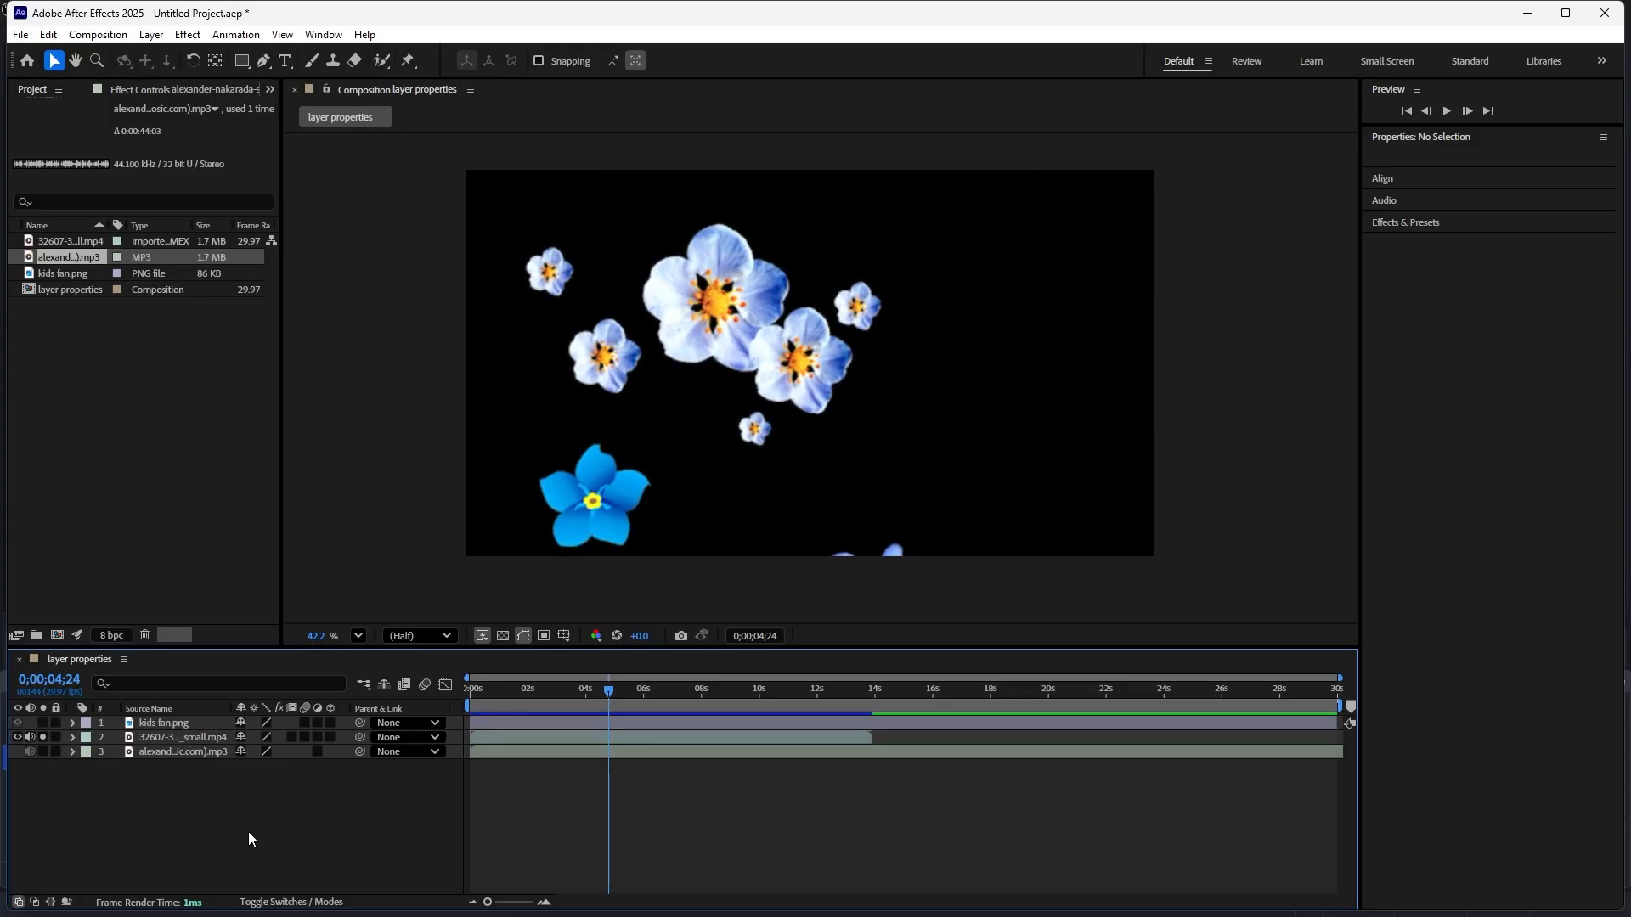
pyautogui.press('space')
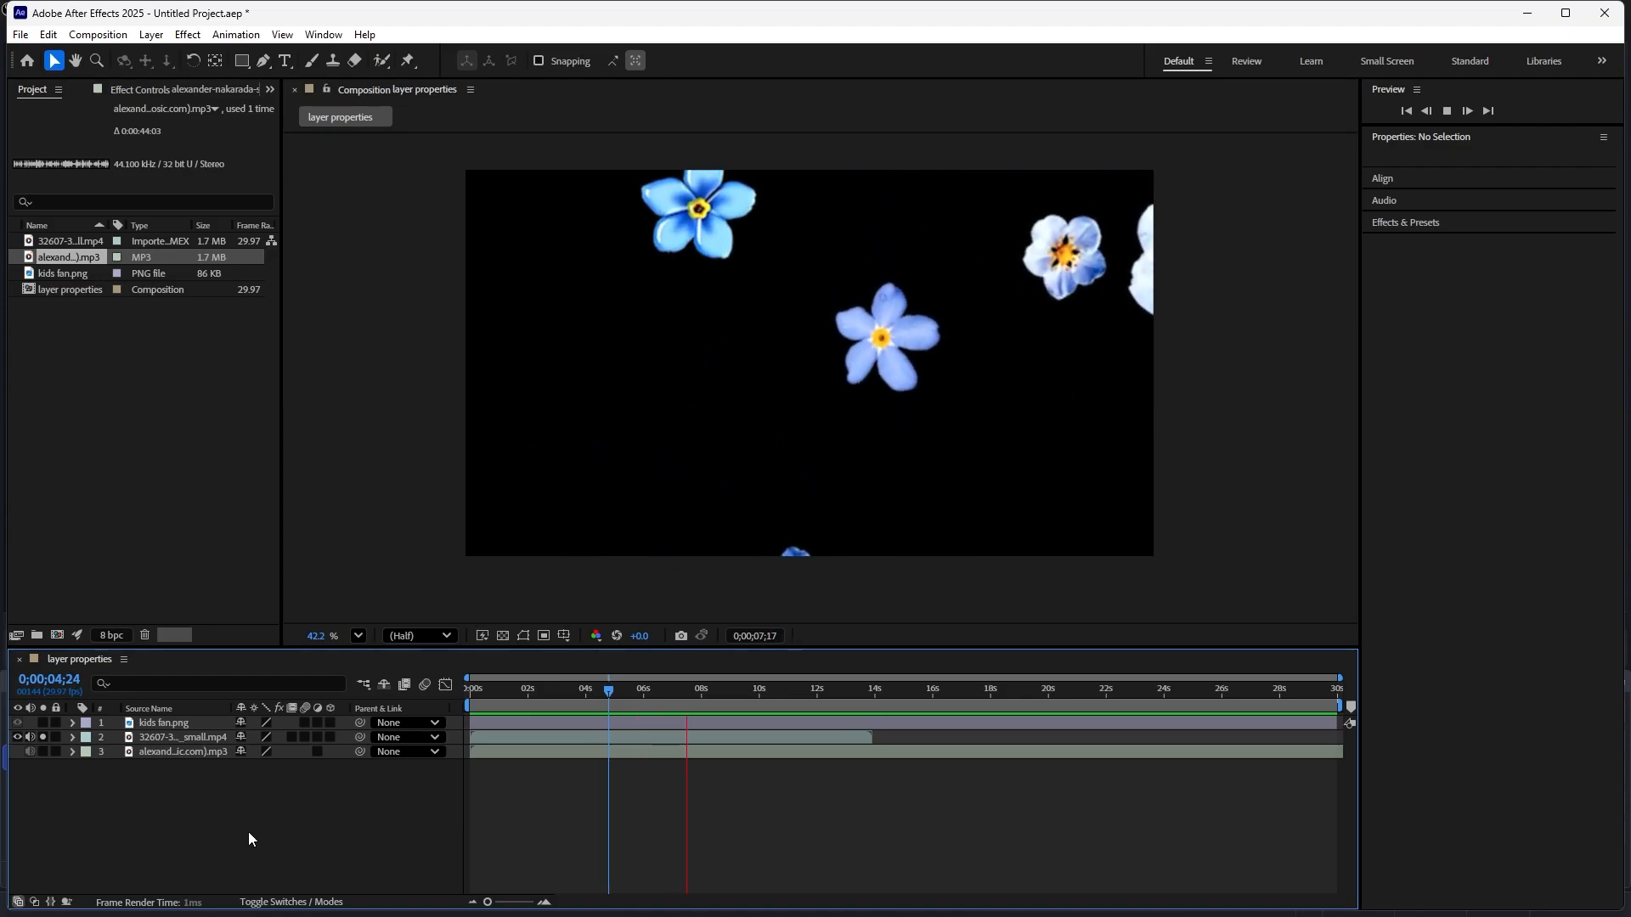
pyautogui.press('space')
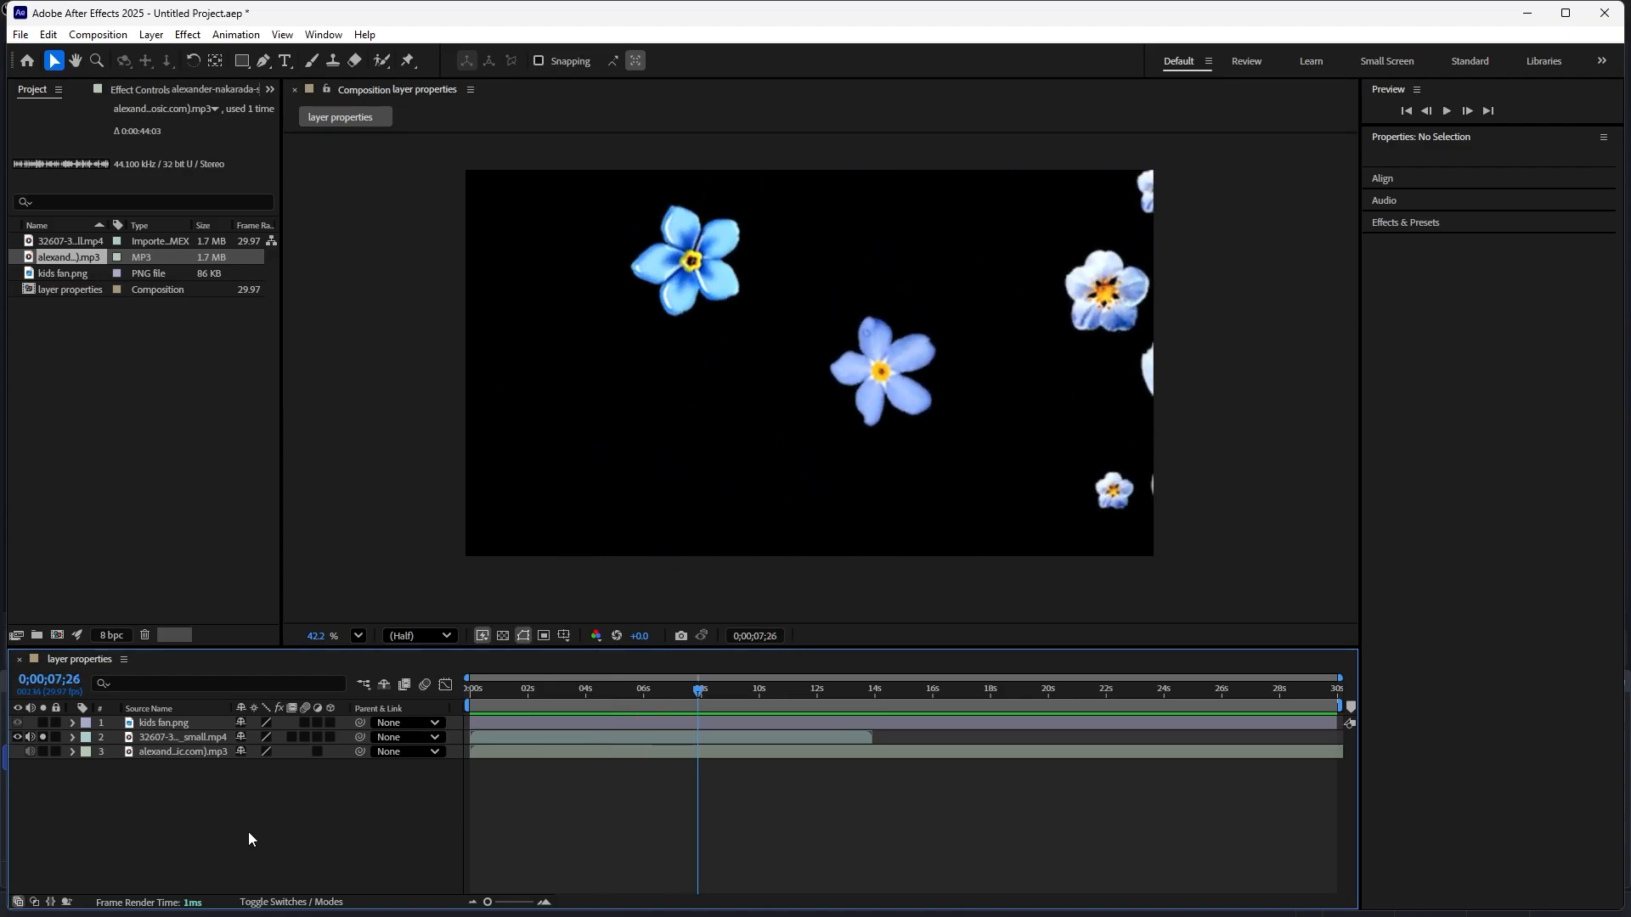
pyautogui.click(43, 737)
# - Open the kids fan, video and music layers one after another in the Layer viewer, and close the viewer
pyautogui.click(180, 752)
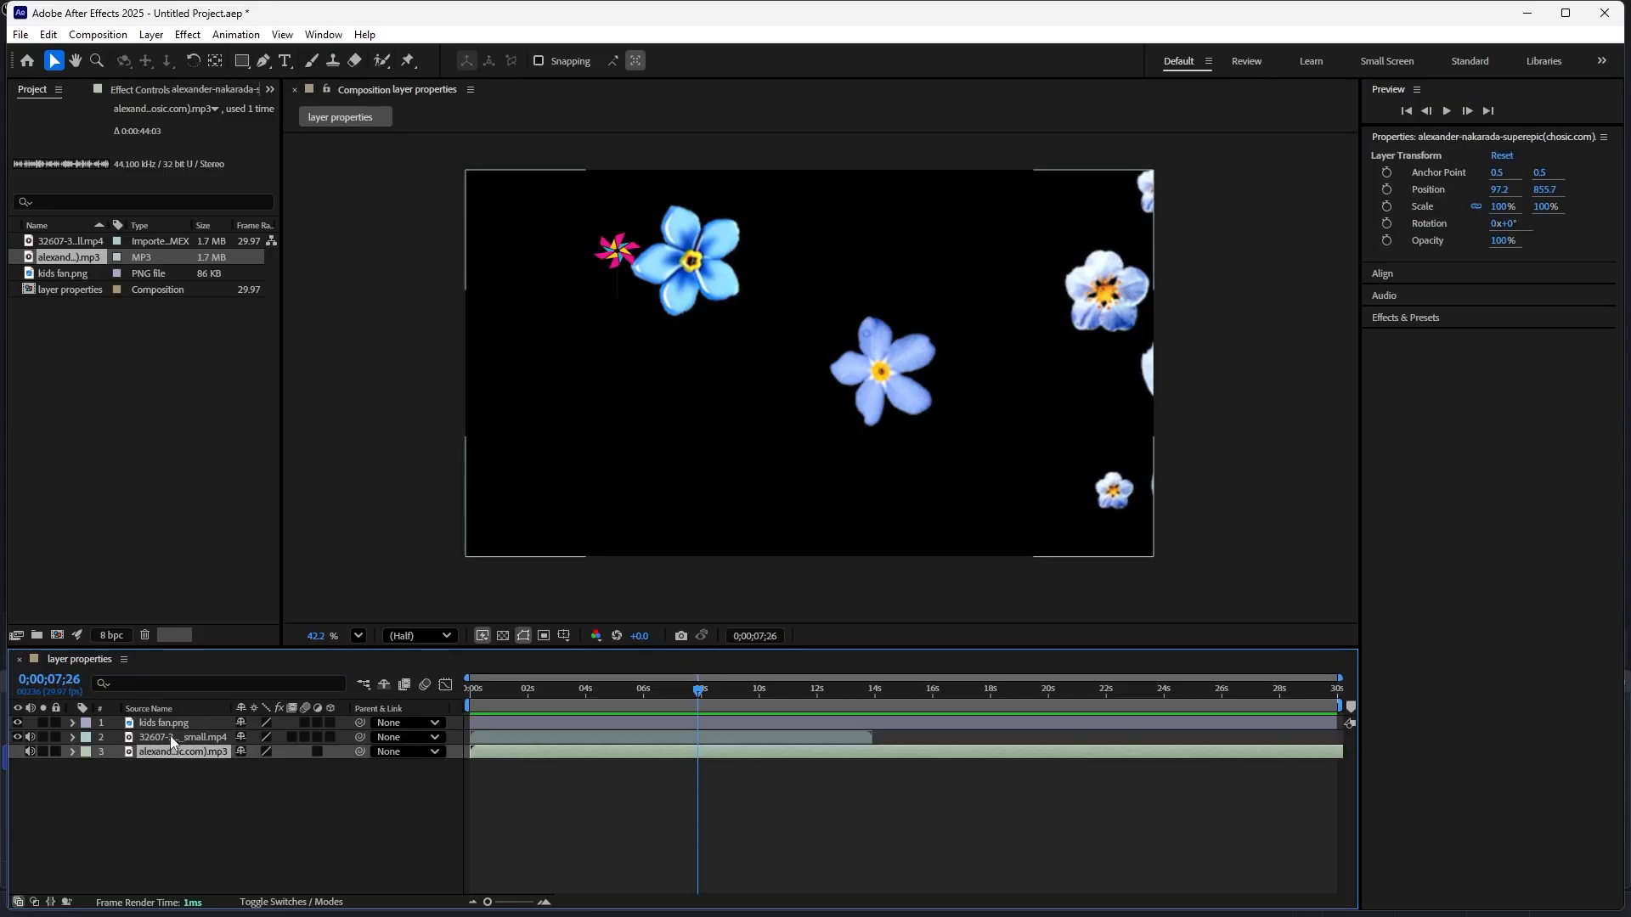
pyautogui.doubleClick(170, 722)
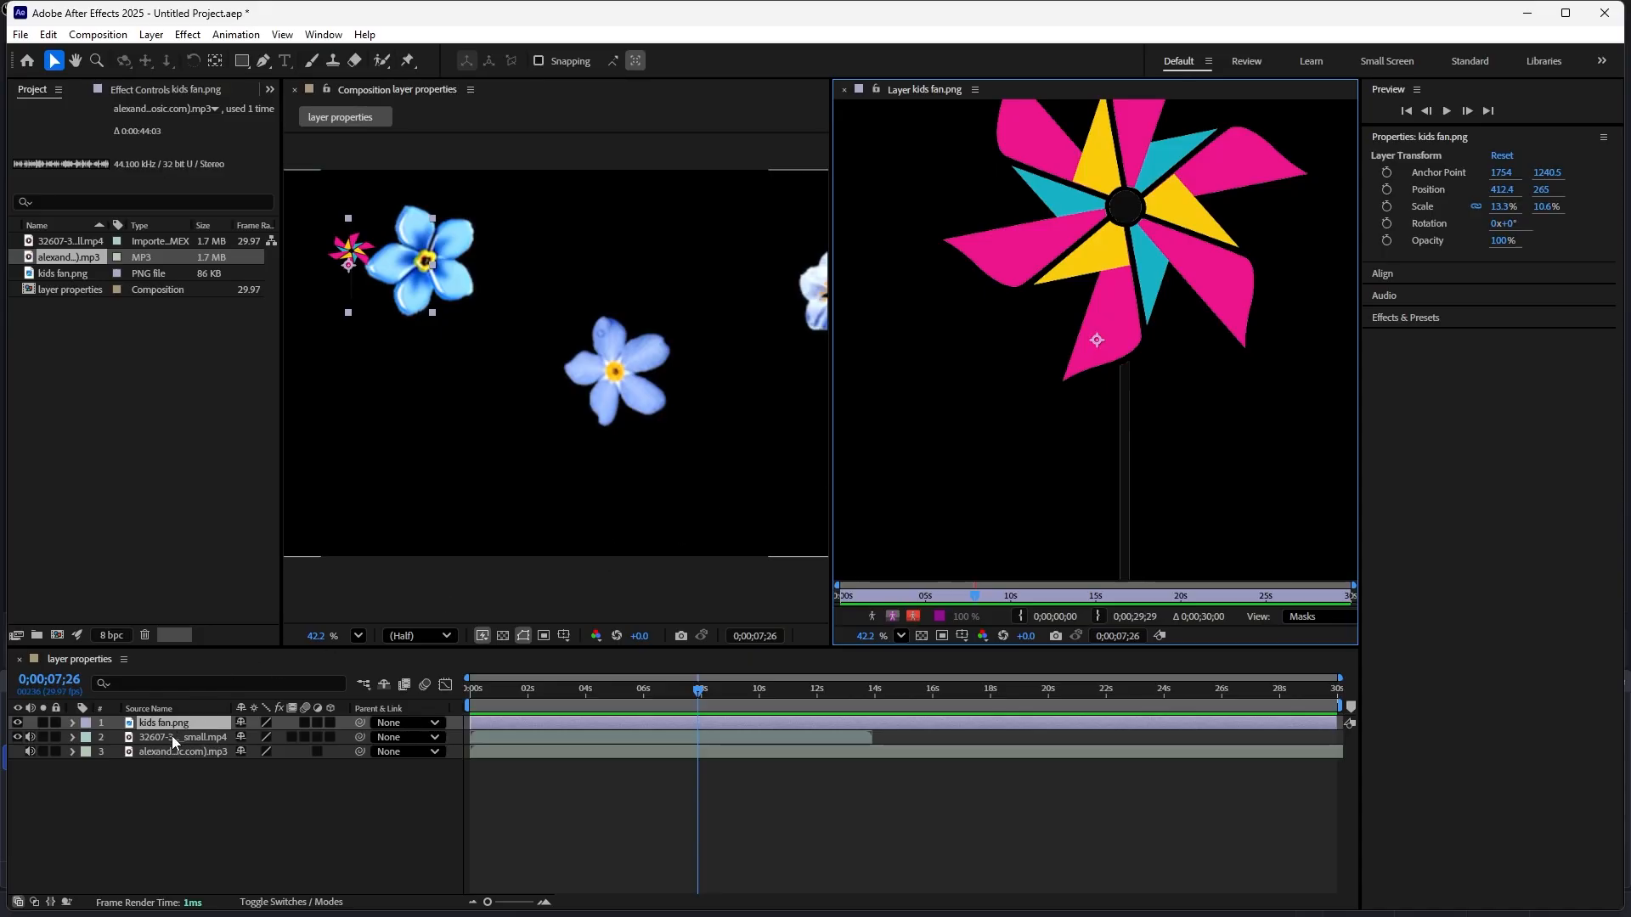
pyautogui.doubleClick(172, 736)
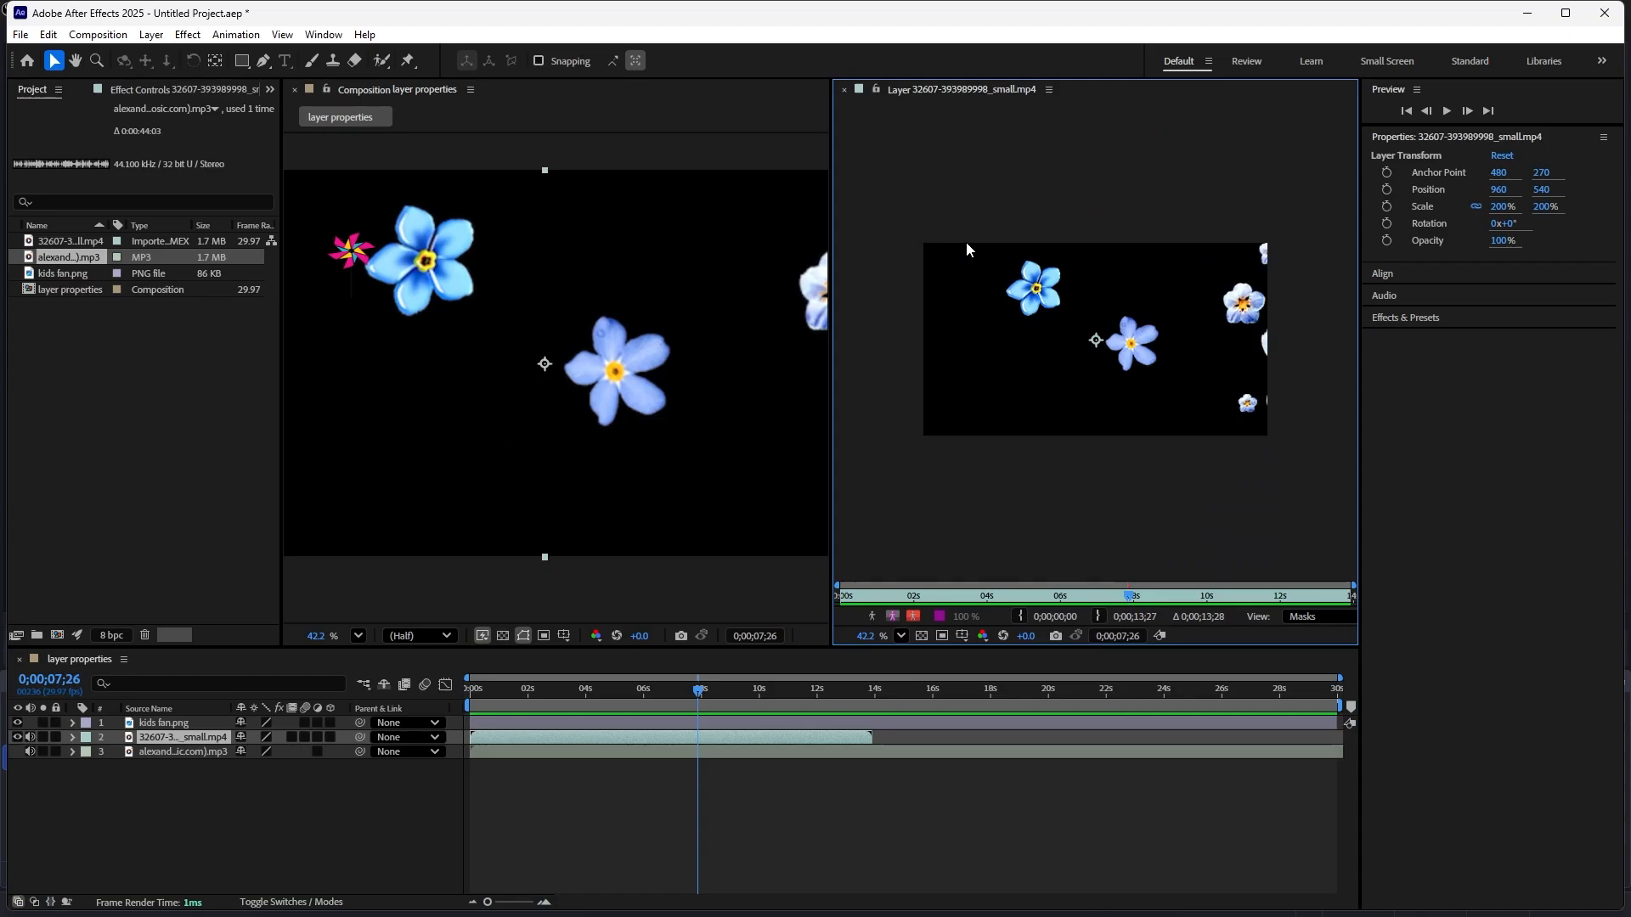
pyautogui.doubleClick(186, 752)
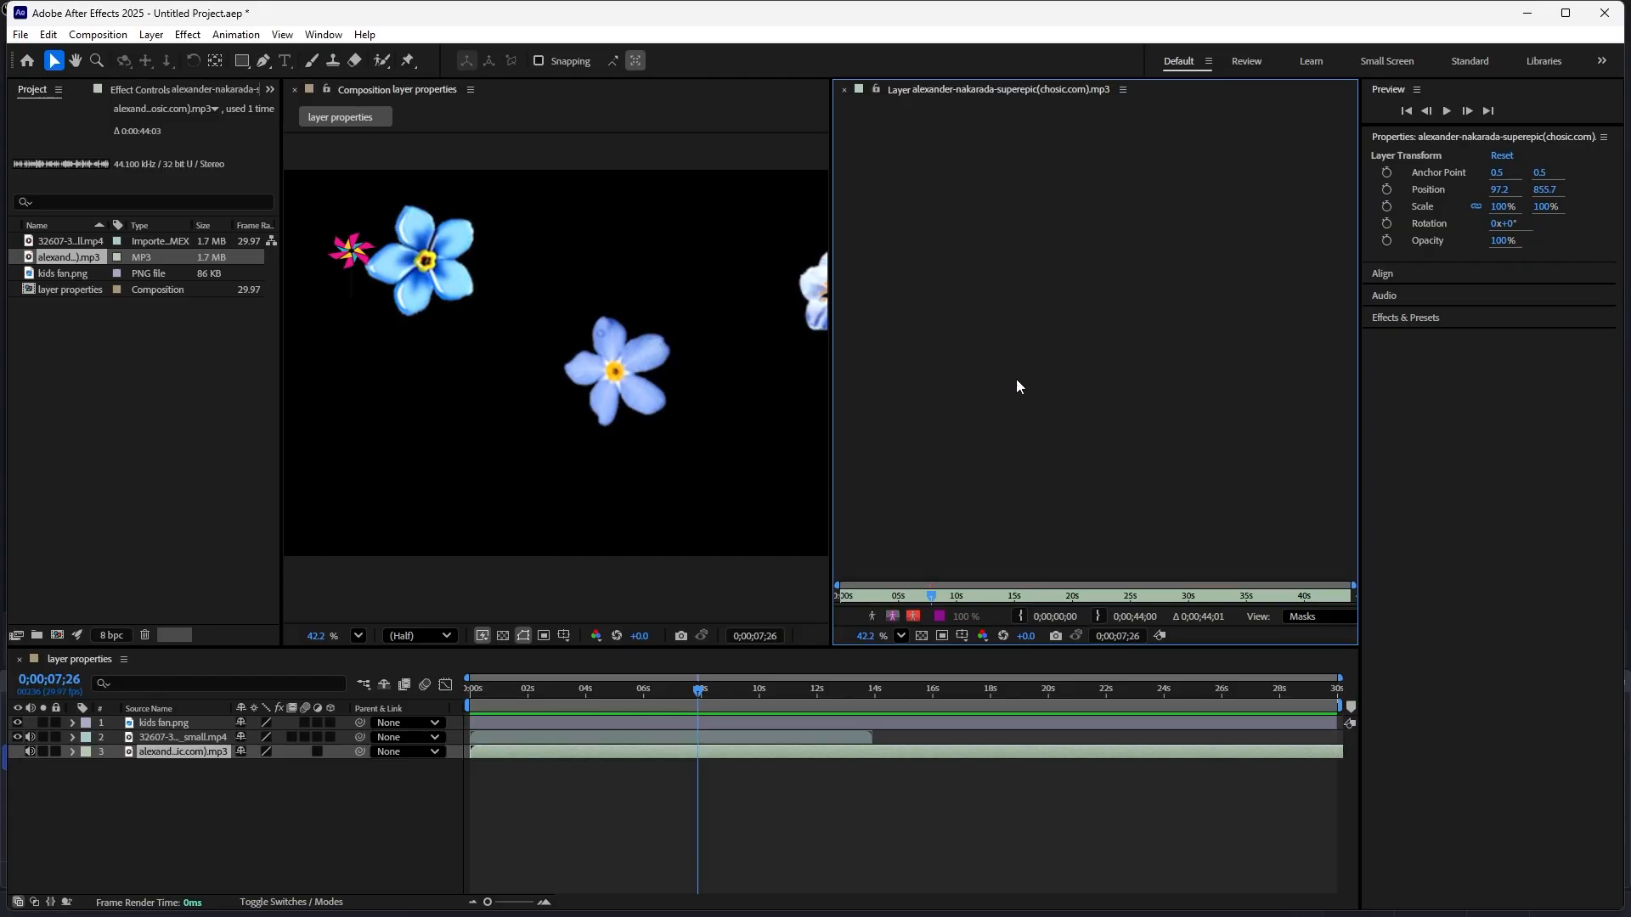
pyautogui.click(145, 799)
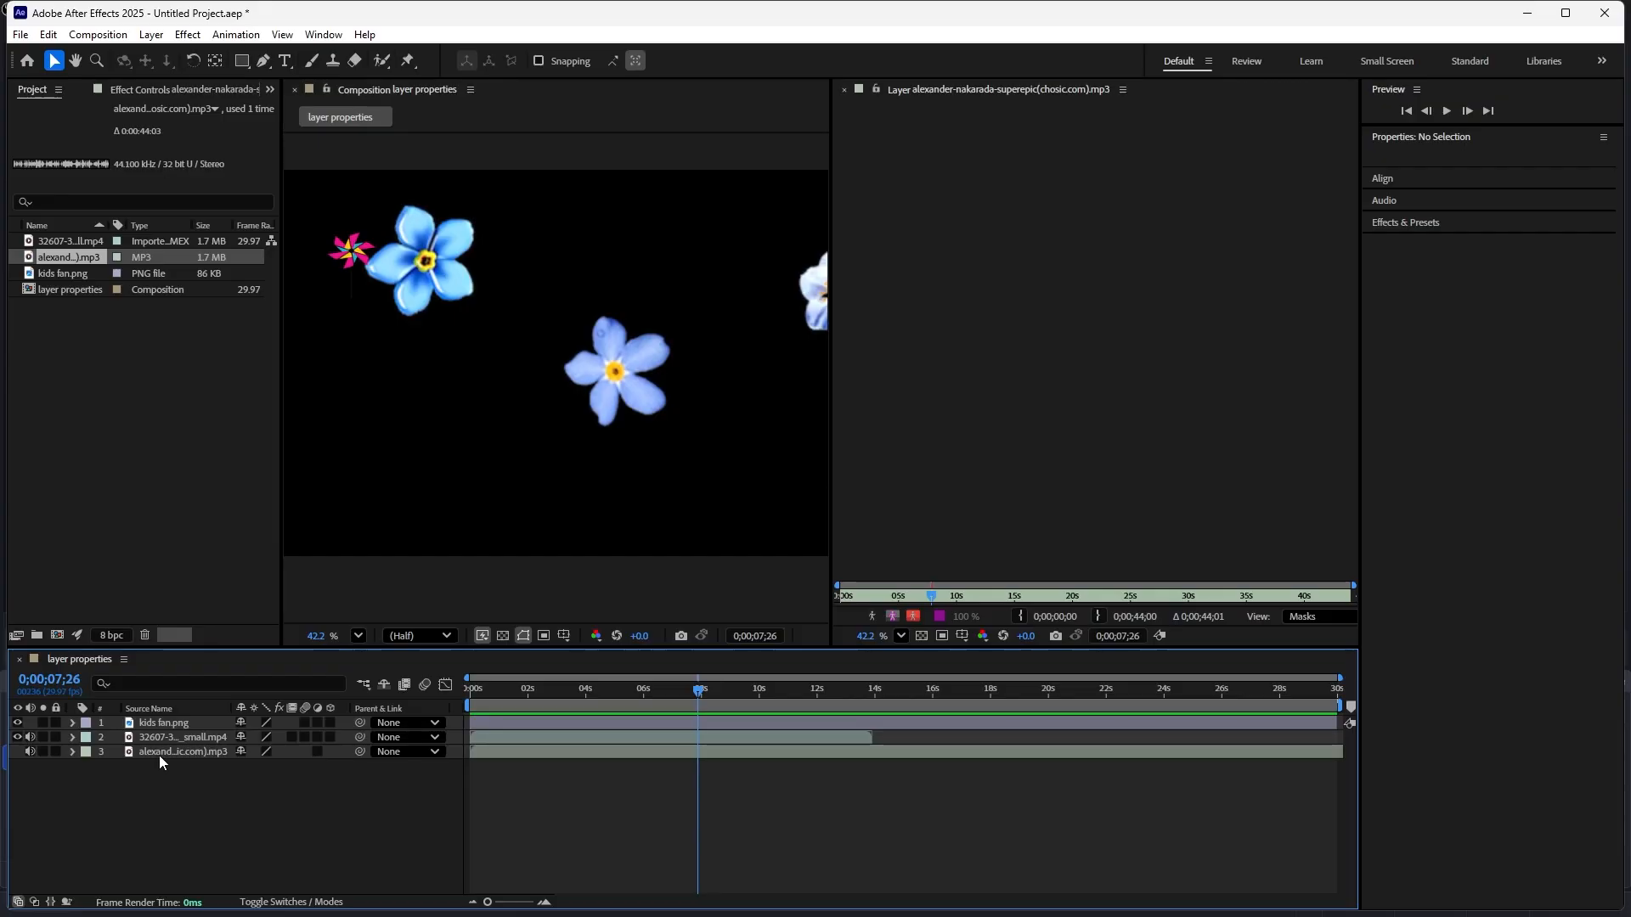
pyautogui.click(844, 89)
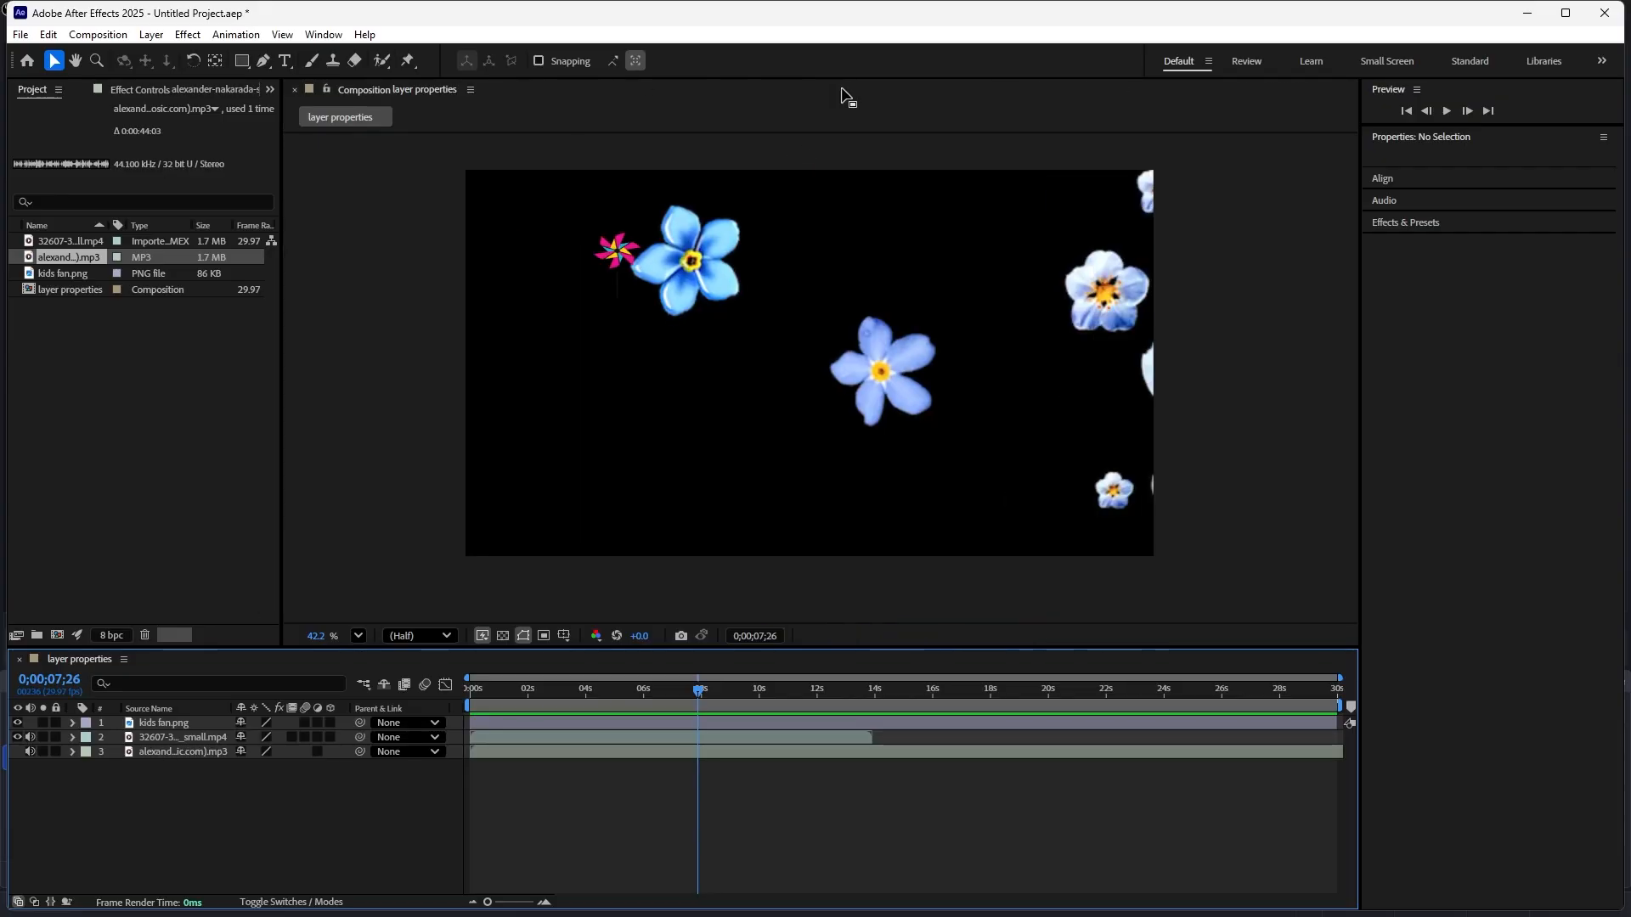
# - Keyframe the kids fan layer's Anchor Point at 0;00;07;26, and set it to 1754, 2222.5 at 0;00;12;01
pyautogui.click(161, 719)
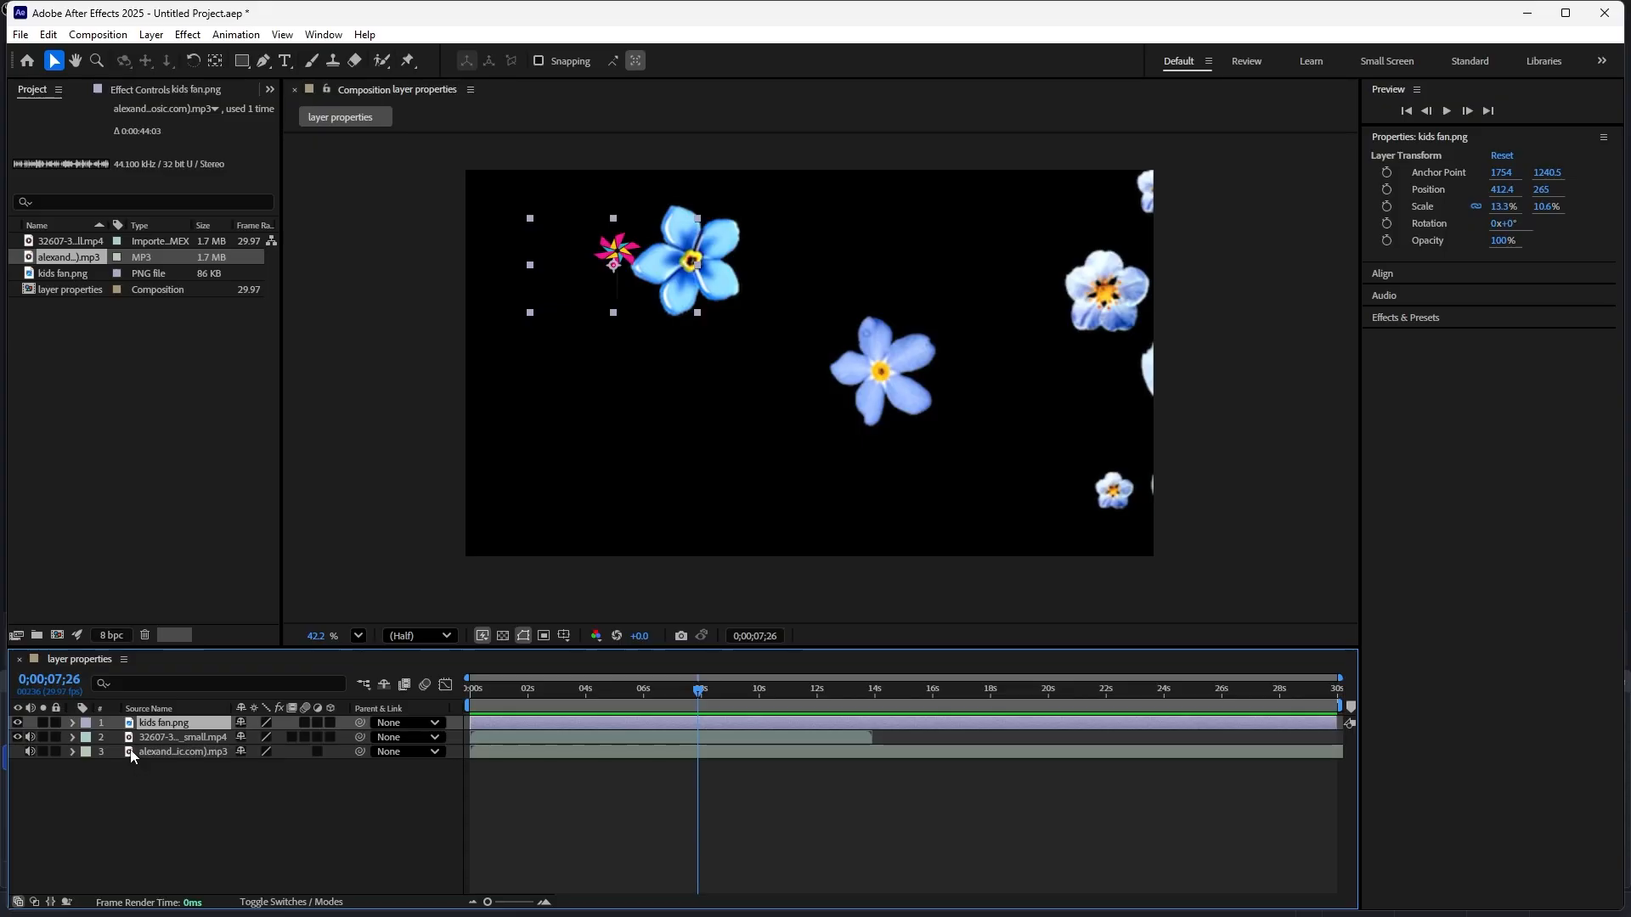
pyautogui.click(73, 724)
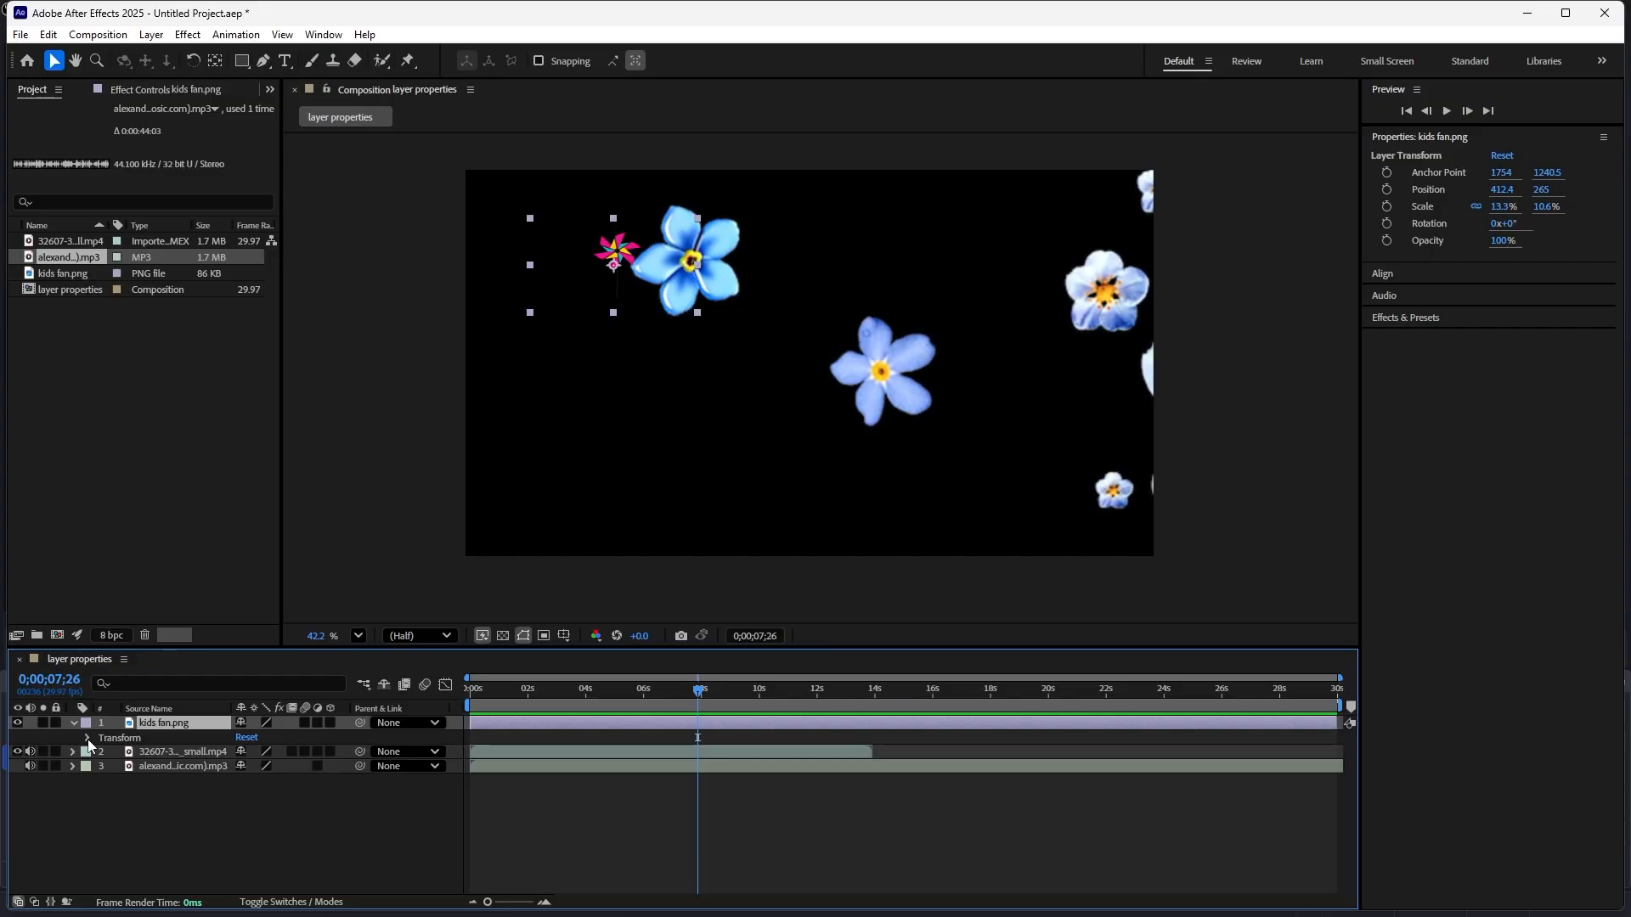
pyautogui.click(88, 738)
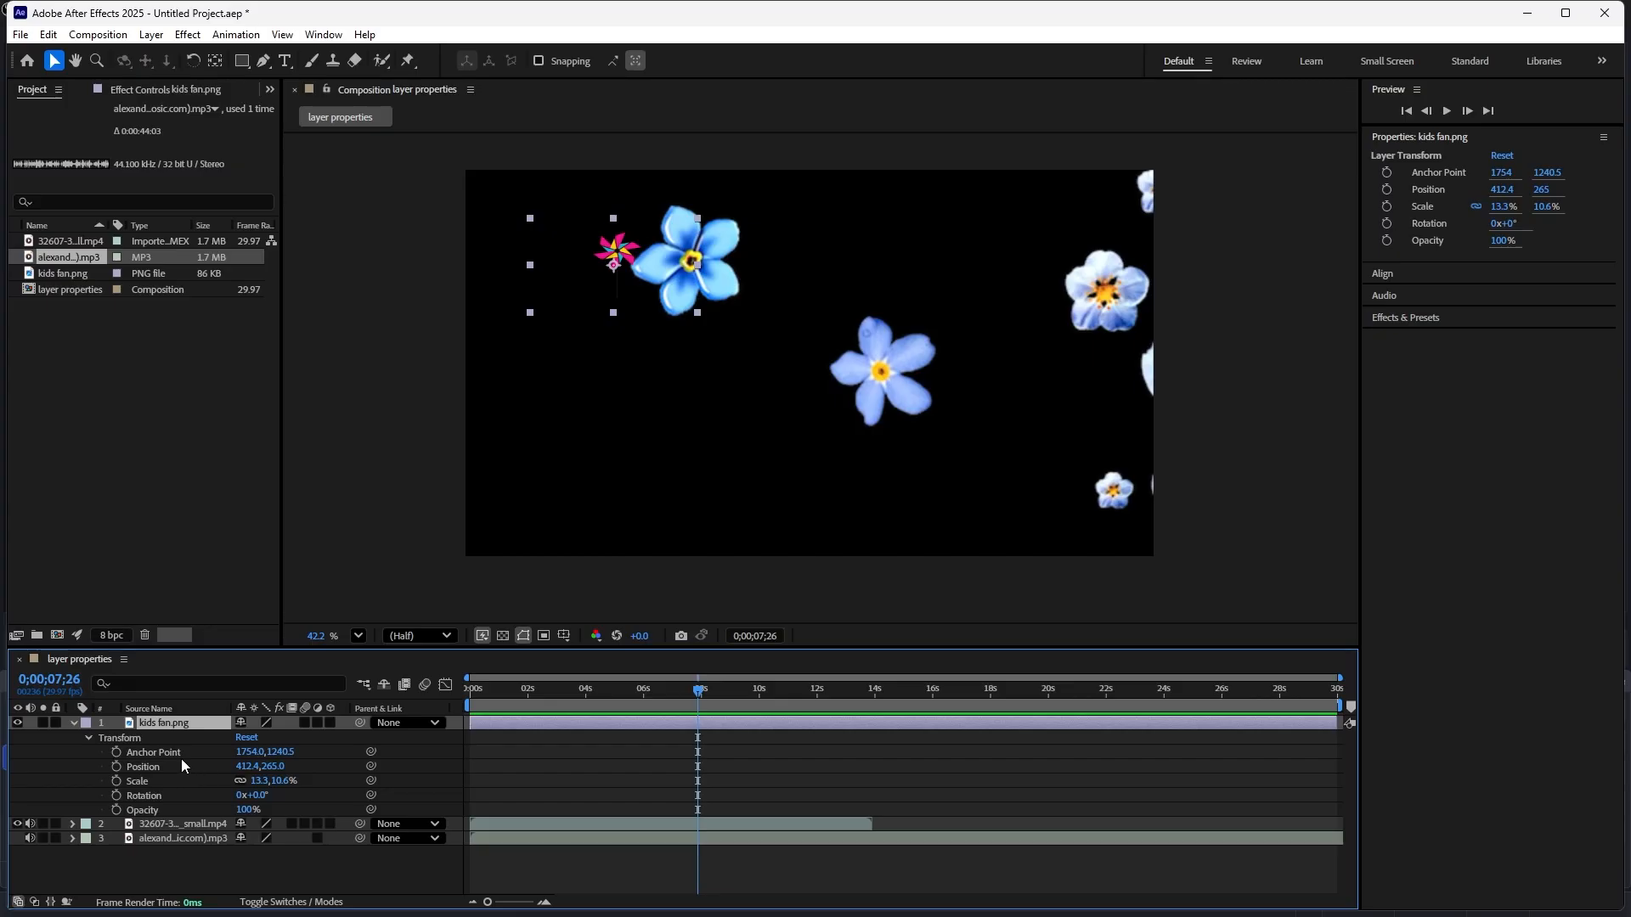
pyautogui.click(116, 751)
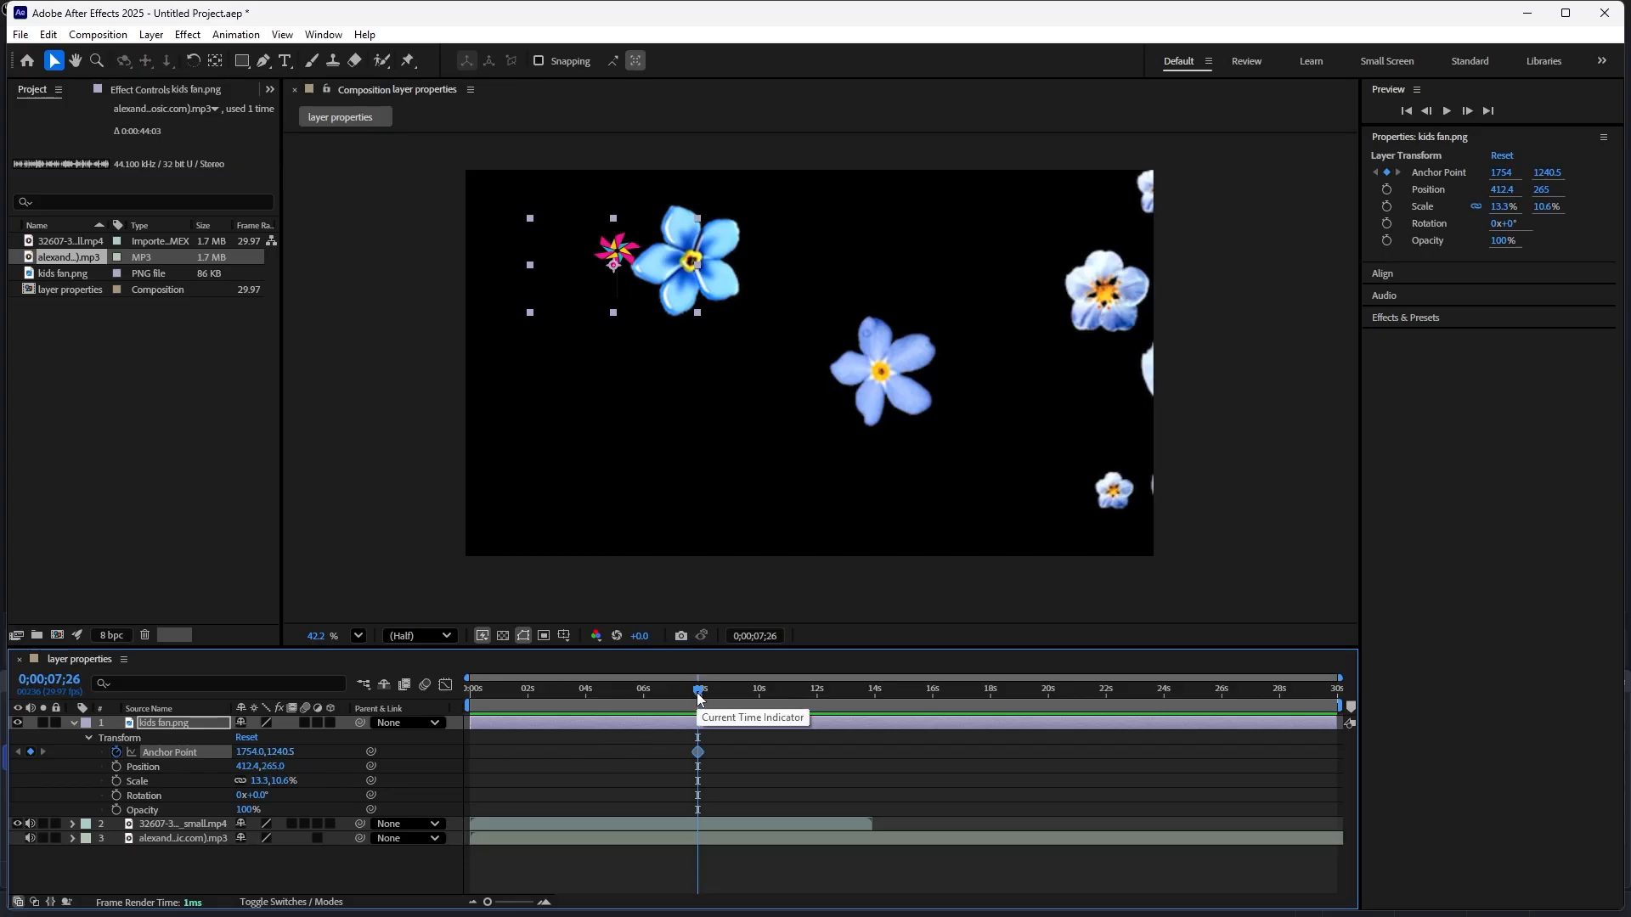
pyautogui.moveTo(698, 698); pyautogui.dragTo(818, 716)
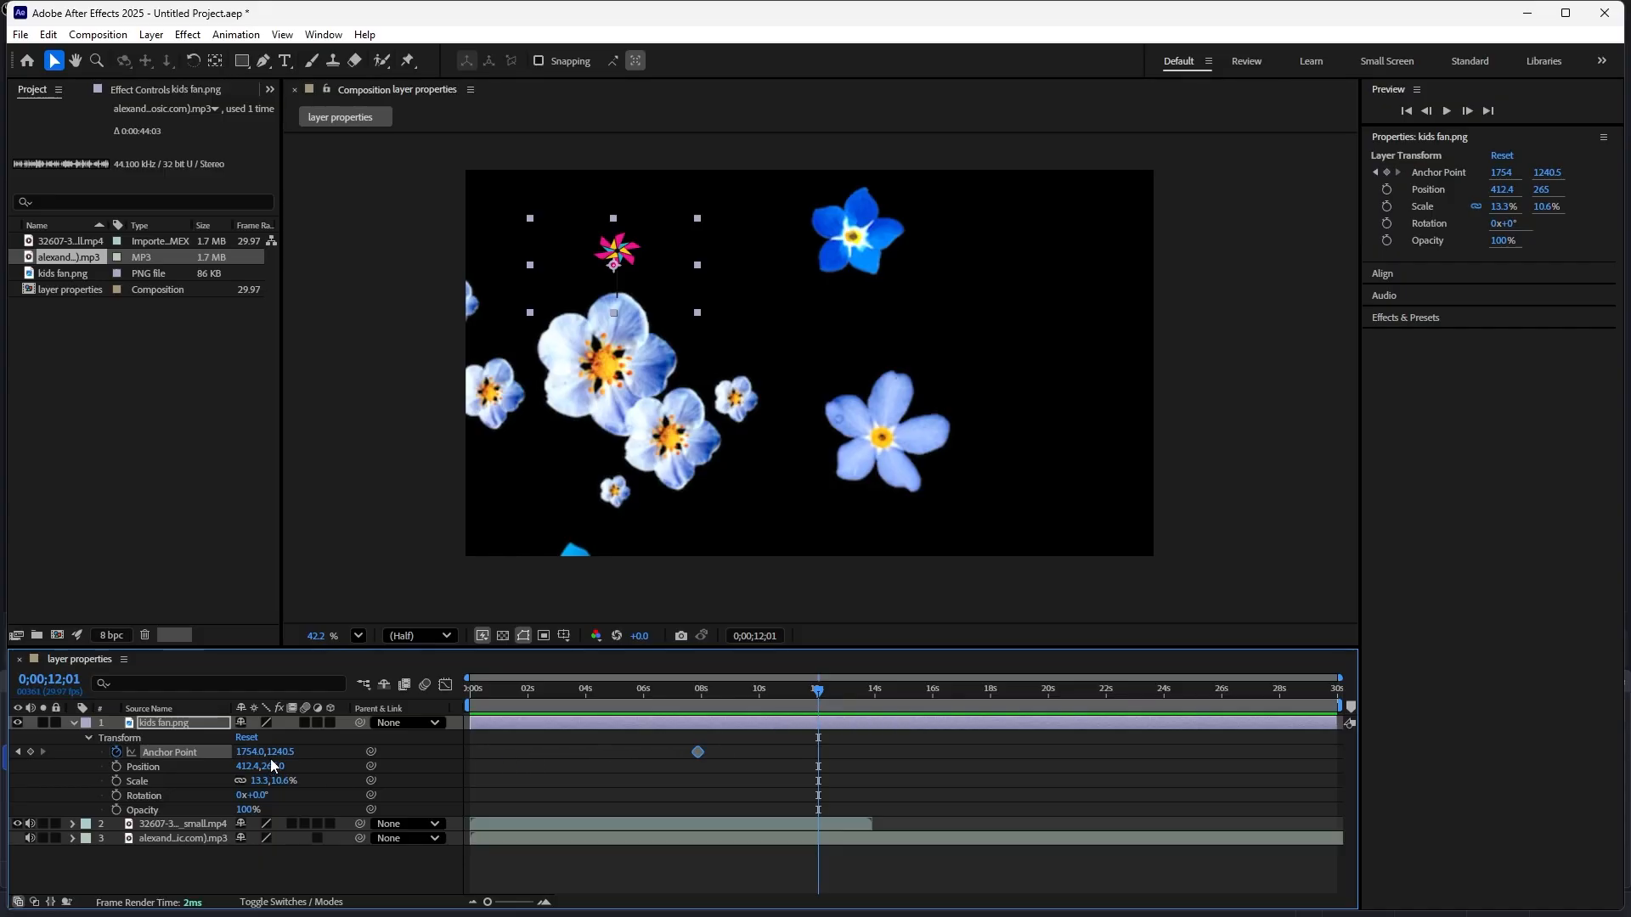
pyautogui.moveTo(266, 752); pyautogui.dragTo(1173, 686)
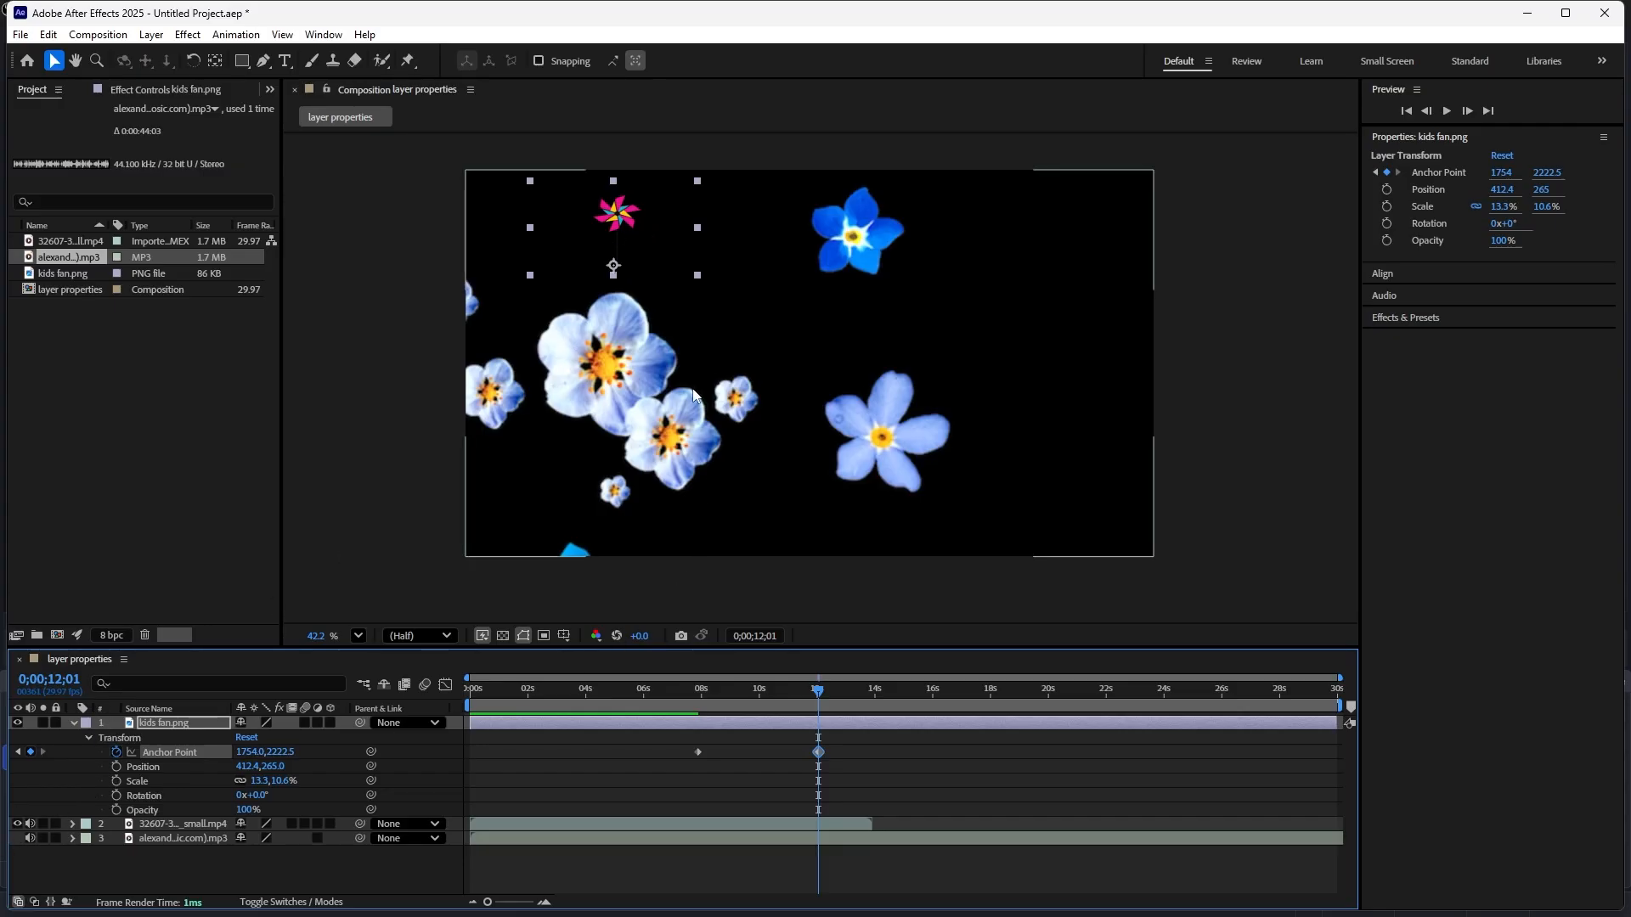
# - Preview the pinwheel's Anchor Point animation with the video layer hidden and the music layer muted
pyautogui.click(17, 824)
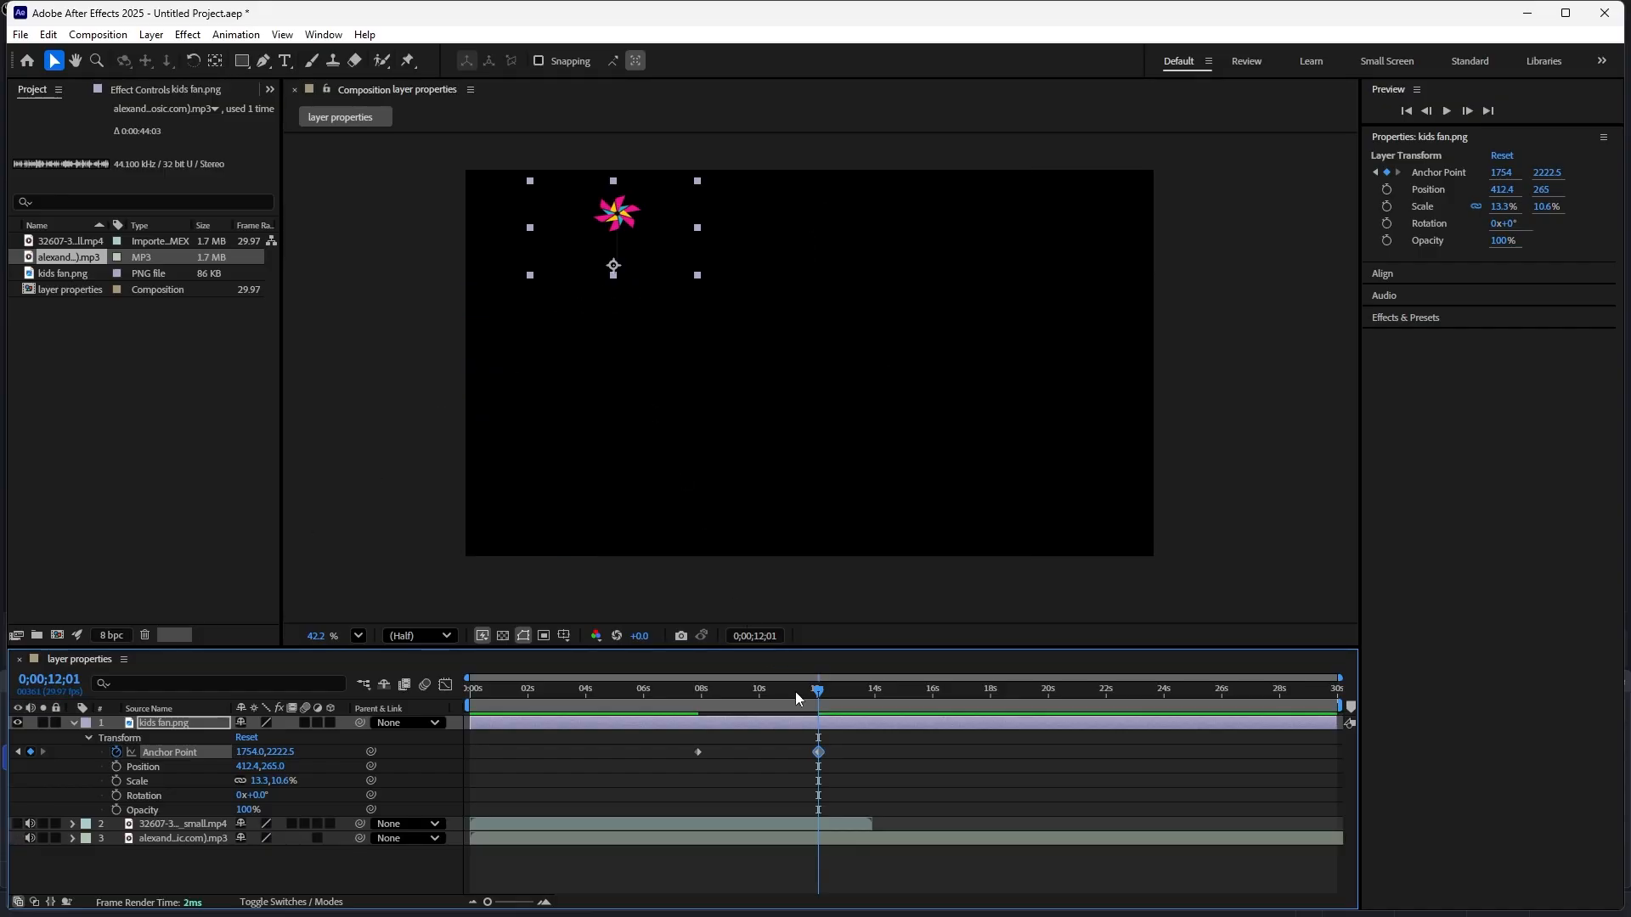
pyautogui.moveTo(818, 691); pyautogui.dragTo(622, 692)
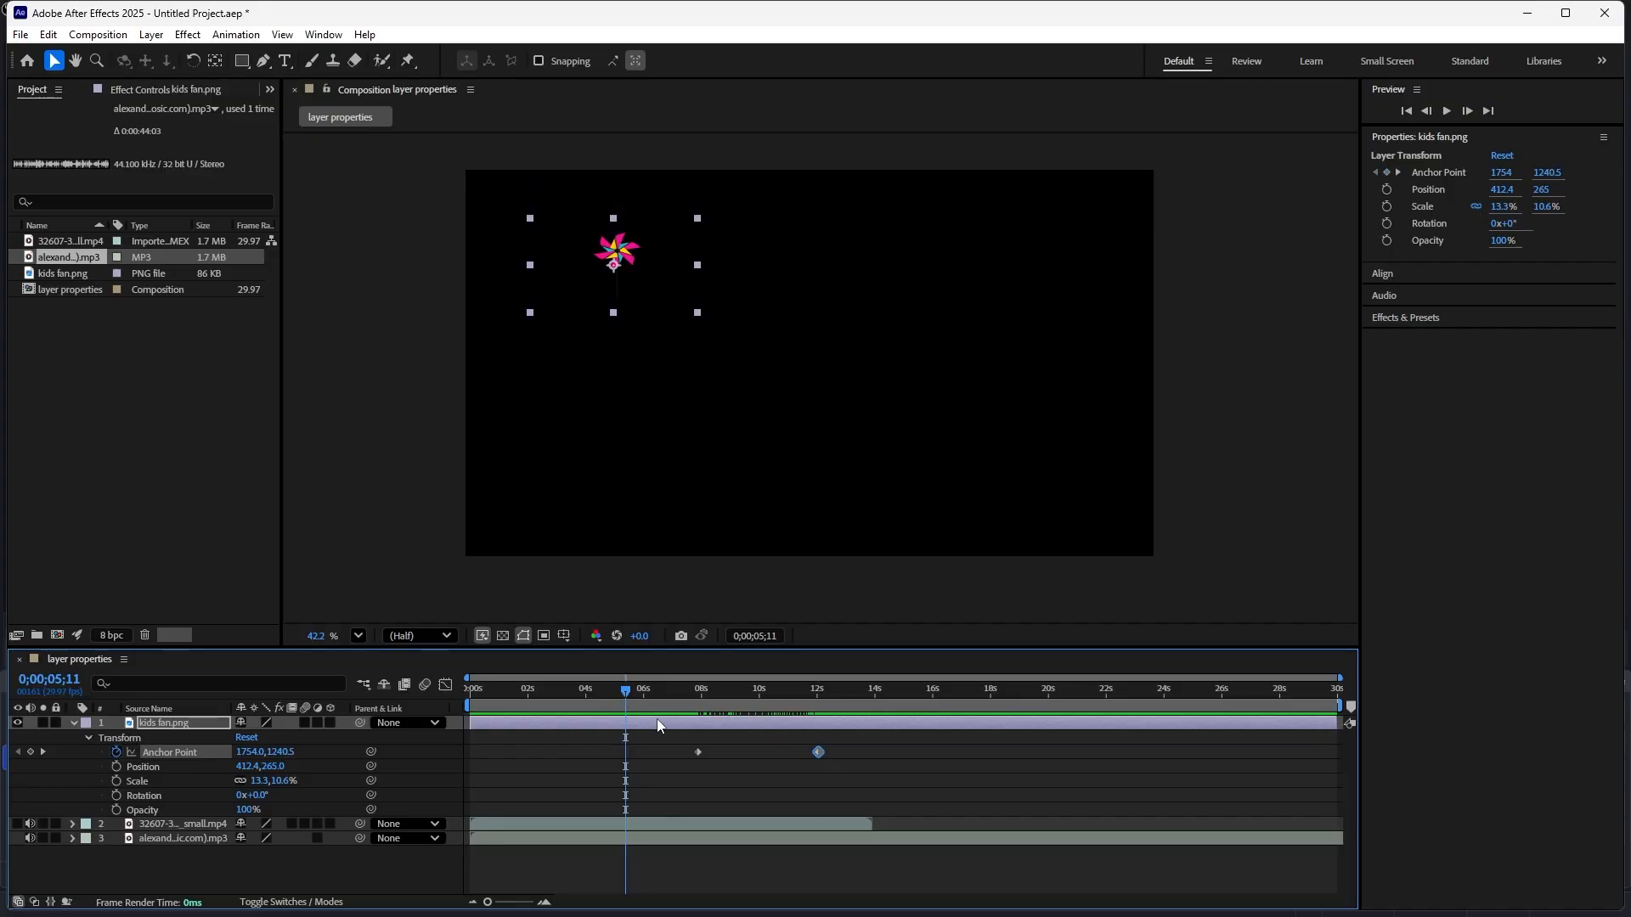
pyautogui.press('space')
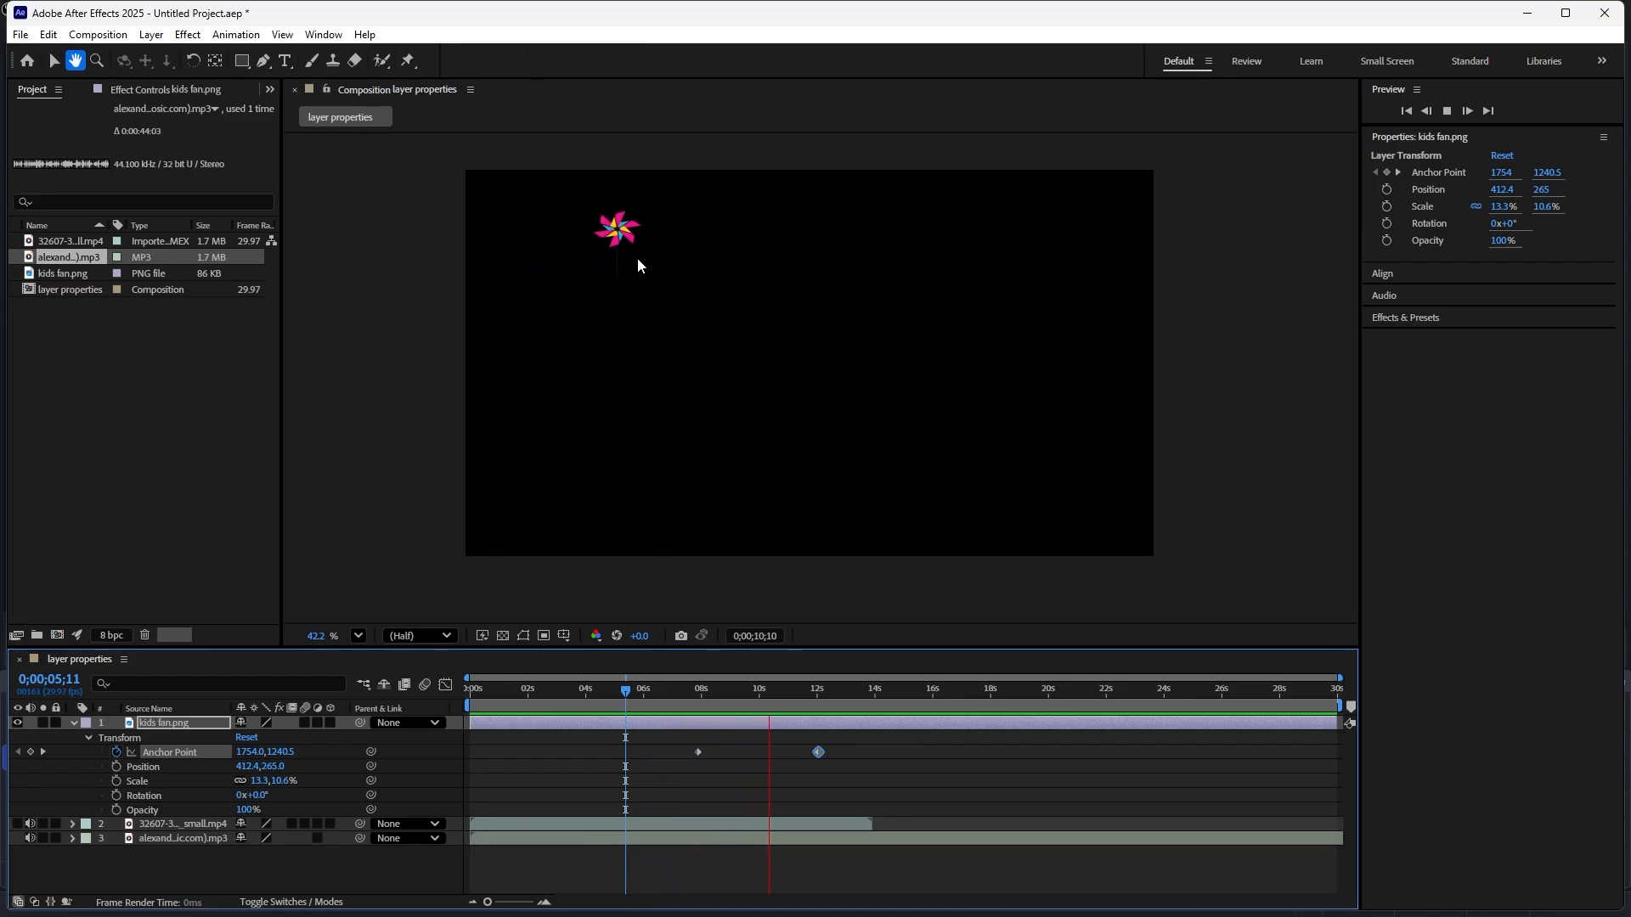
pyautogui.press('space')
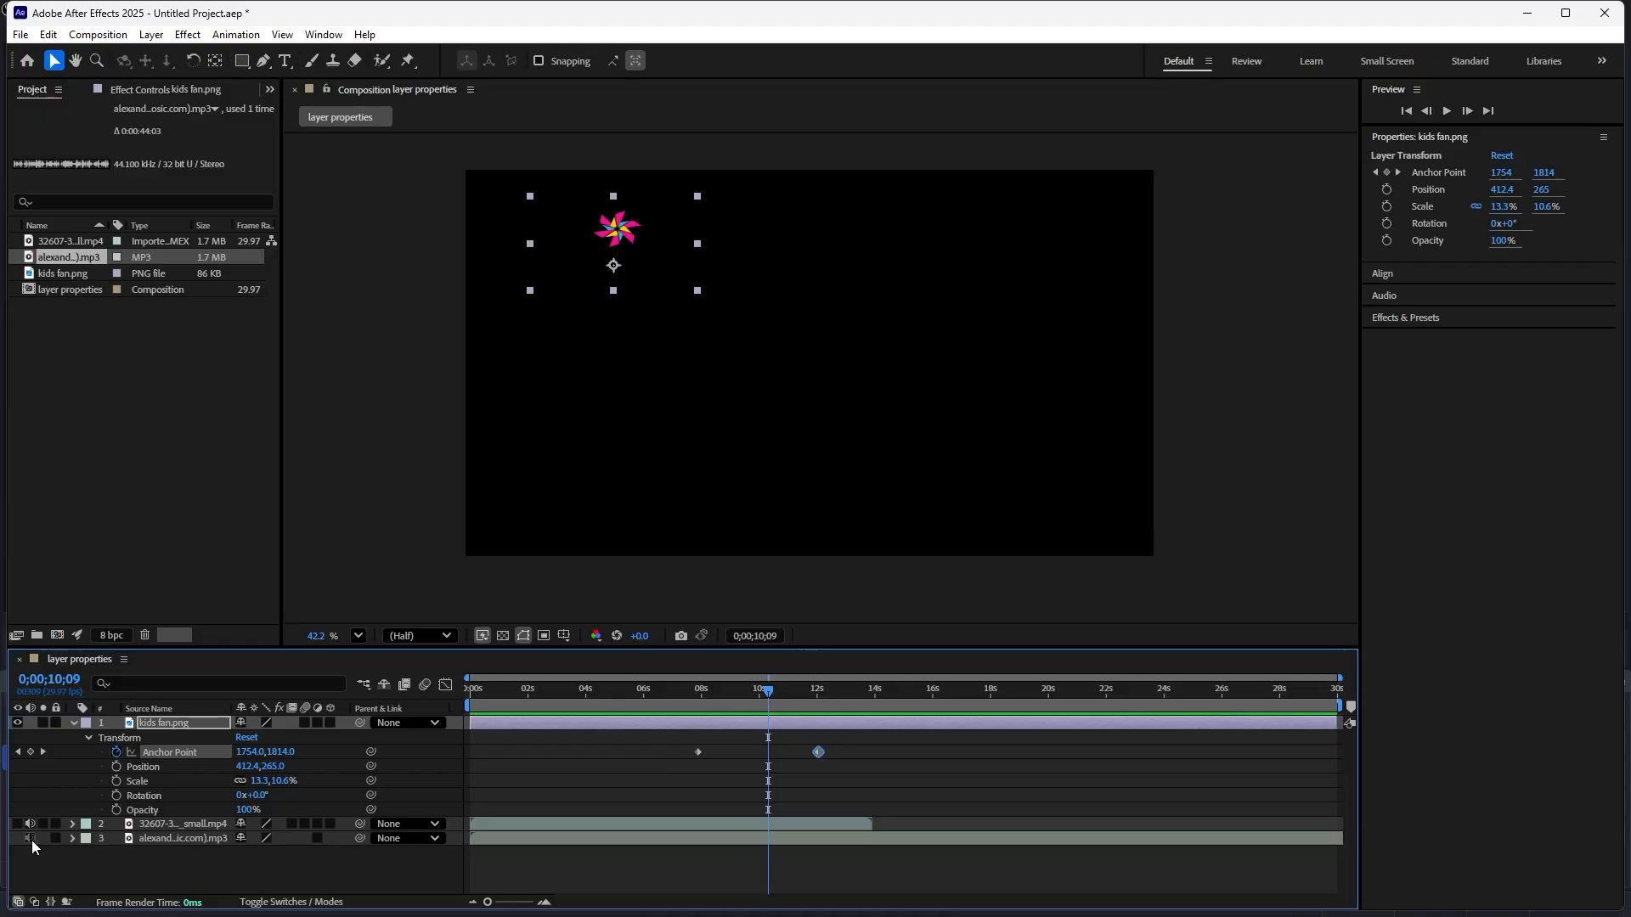
pyautogui.press('space')
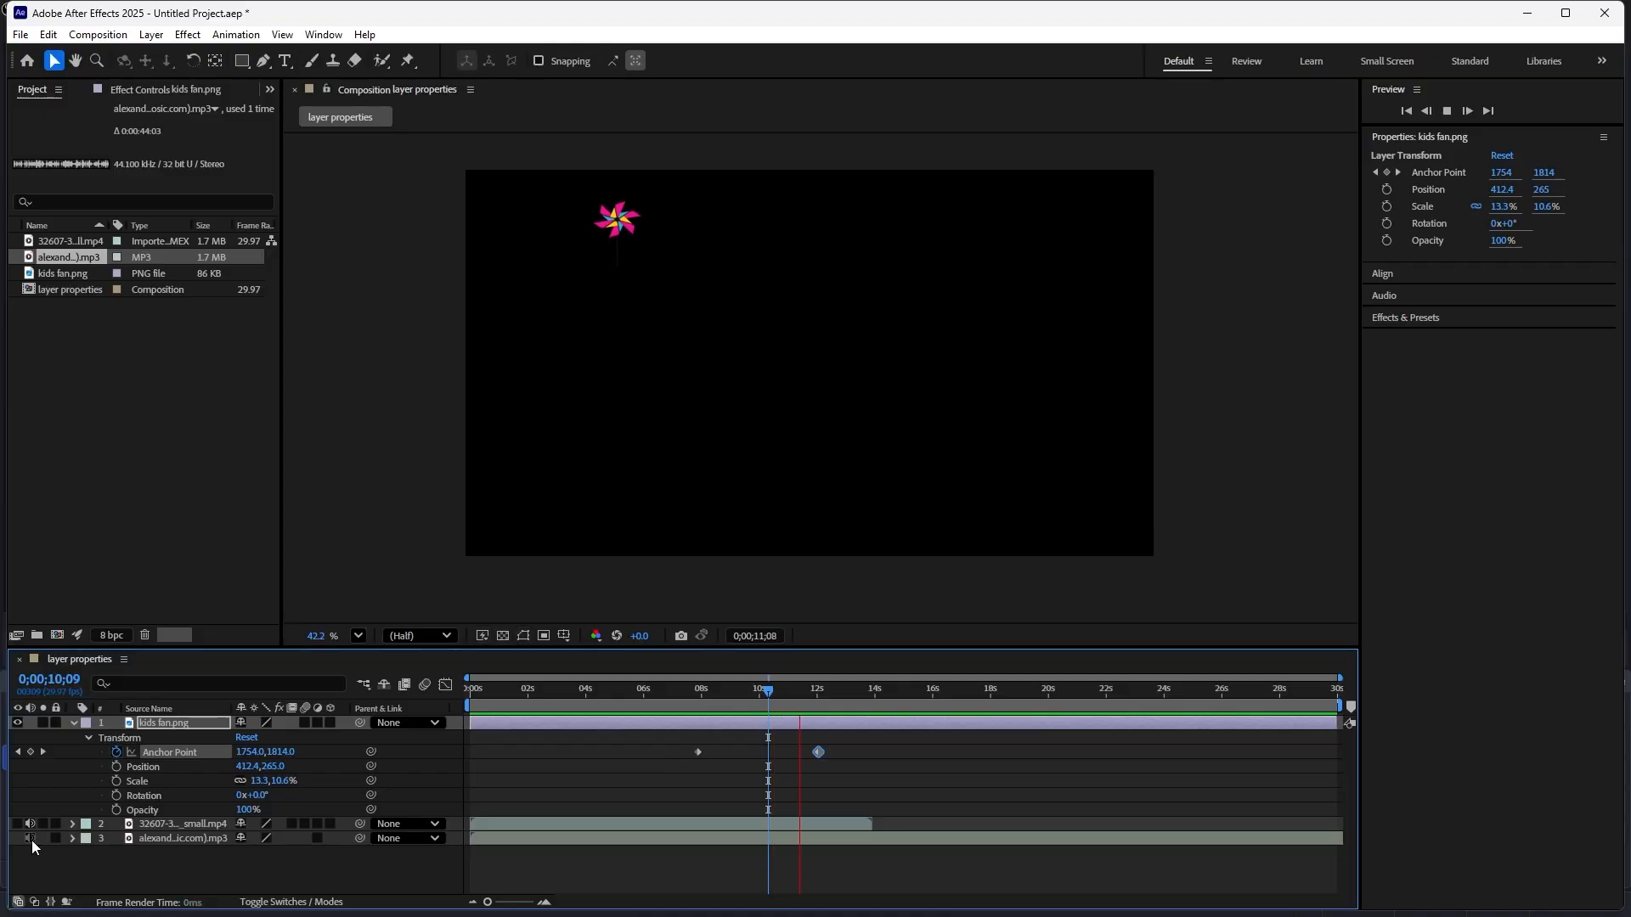
pyautogui.press('space')
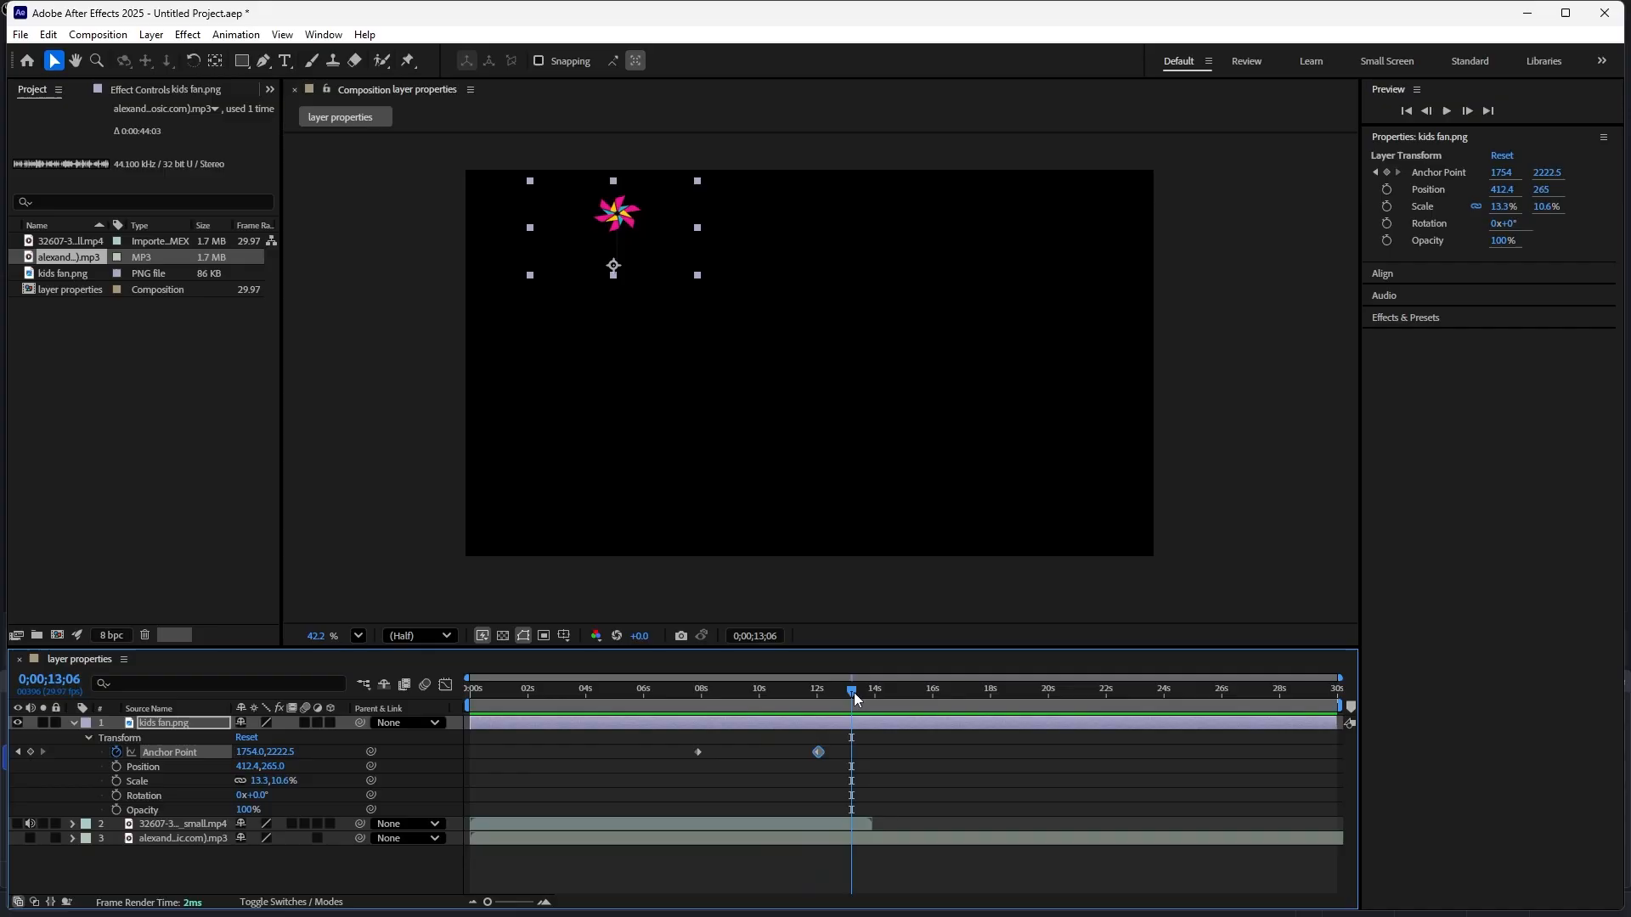
# - Set the kids fan layer's vertical Anchor Point value to 2249.5 at 0;00;12;02
pyautogui.moveTo(854, 691); pyautogui.dragTo(819, 759)
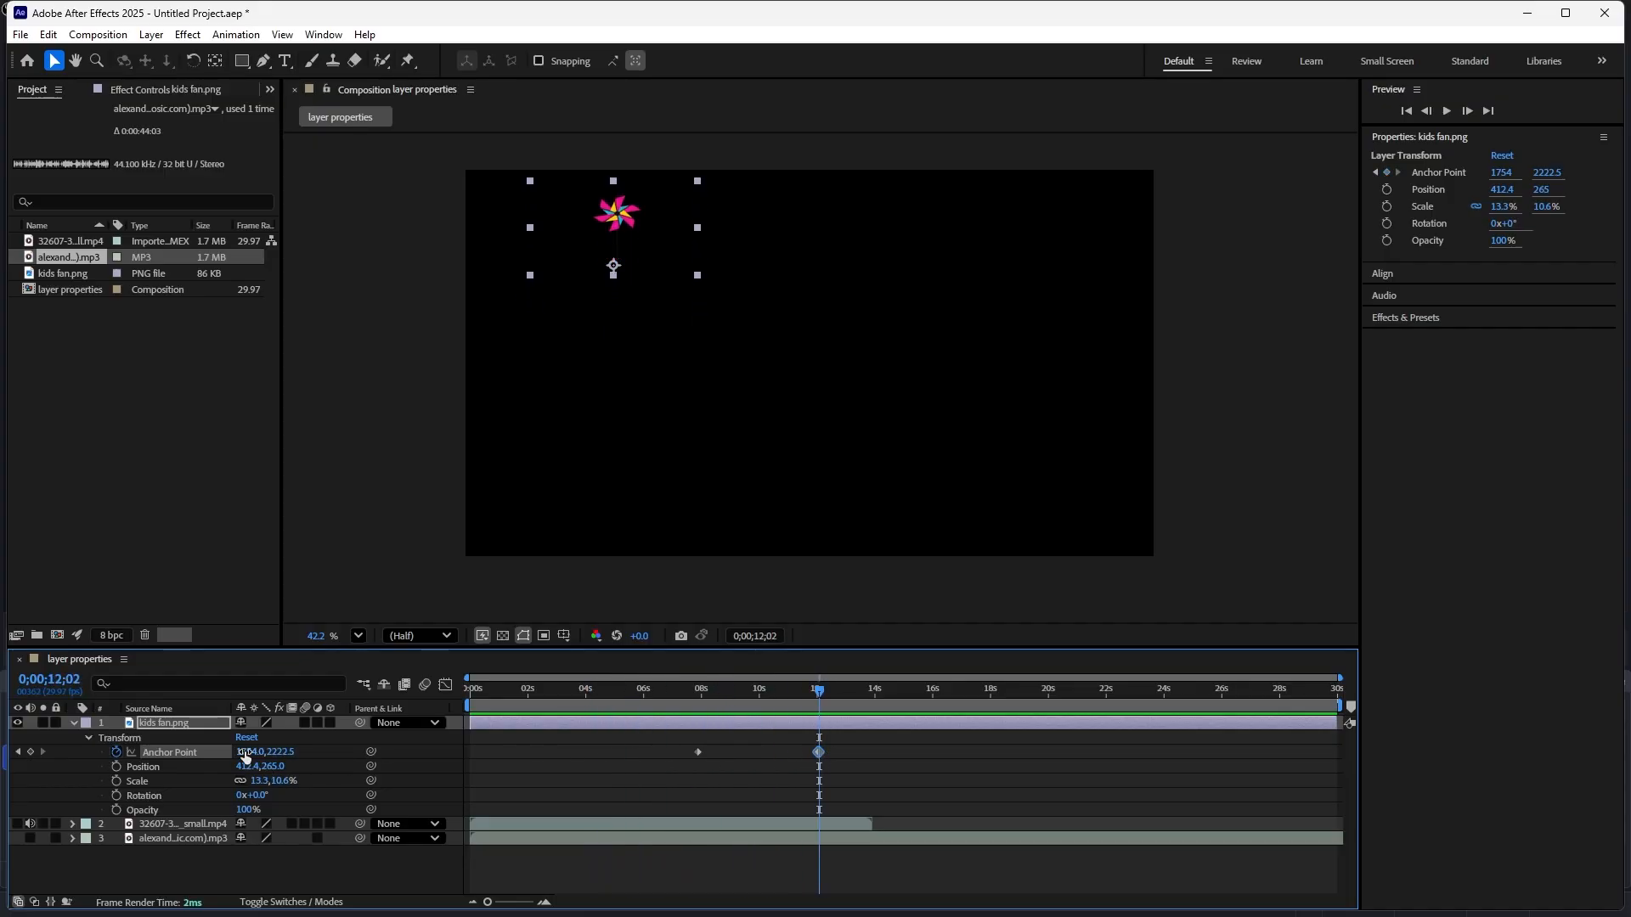
pyautogui.click(246, 751)
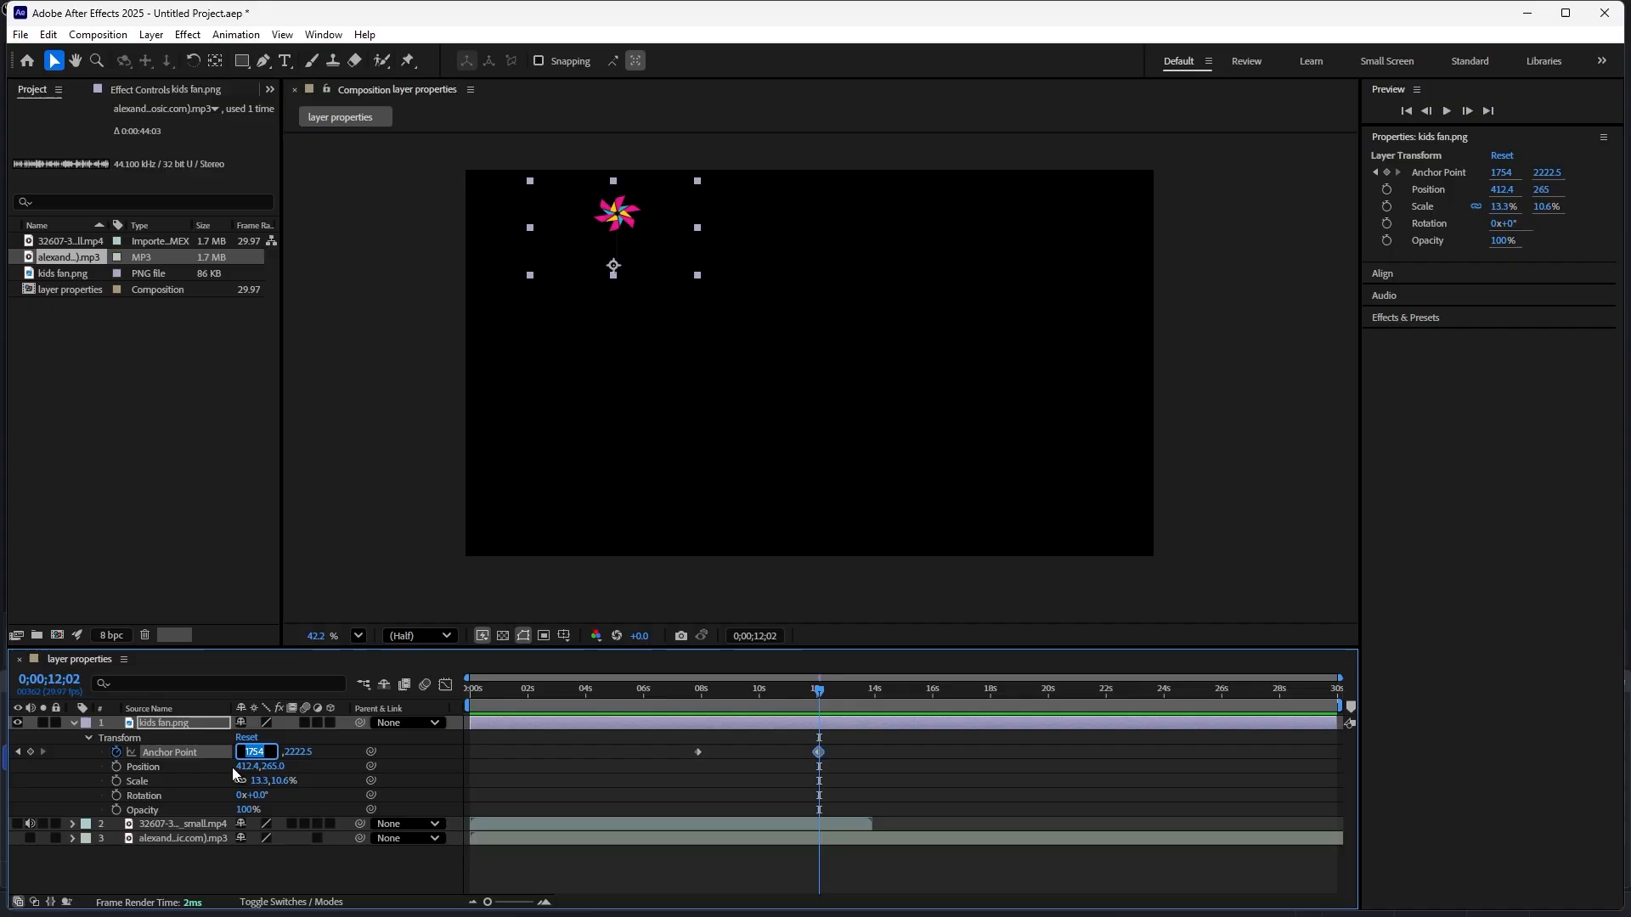
pyautogui.click(321, 753)
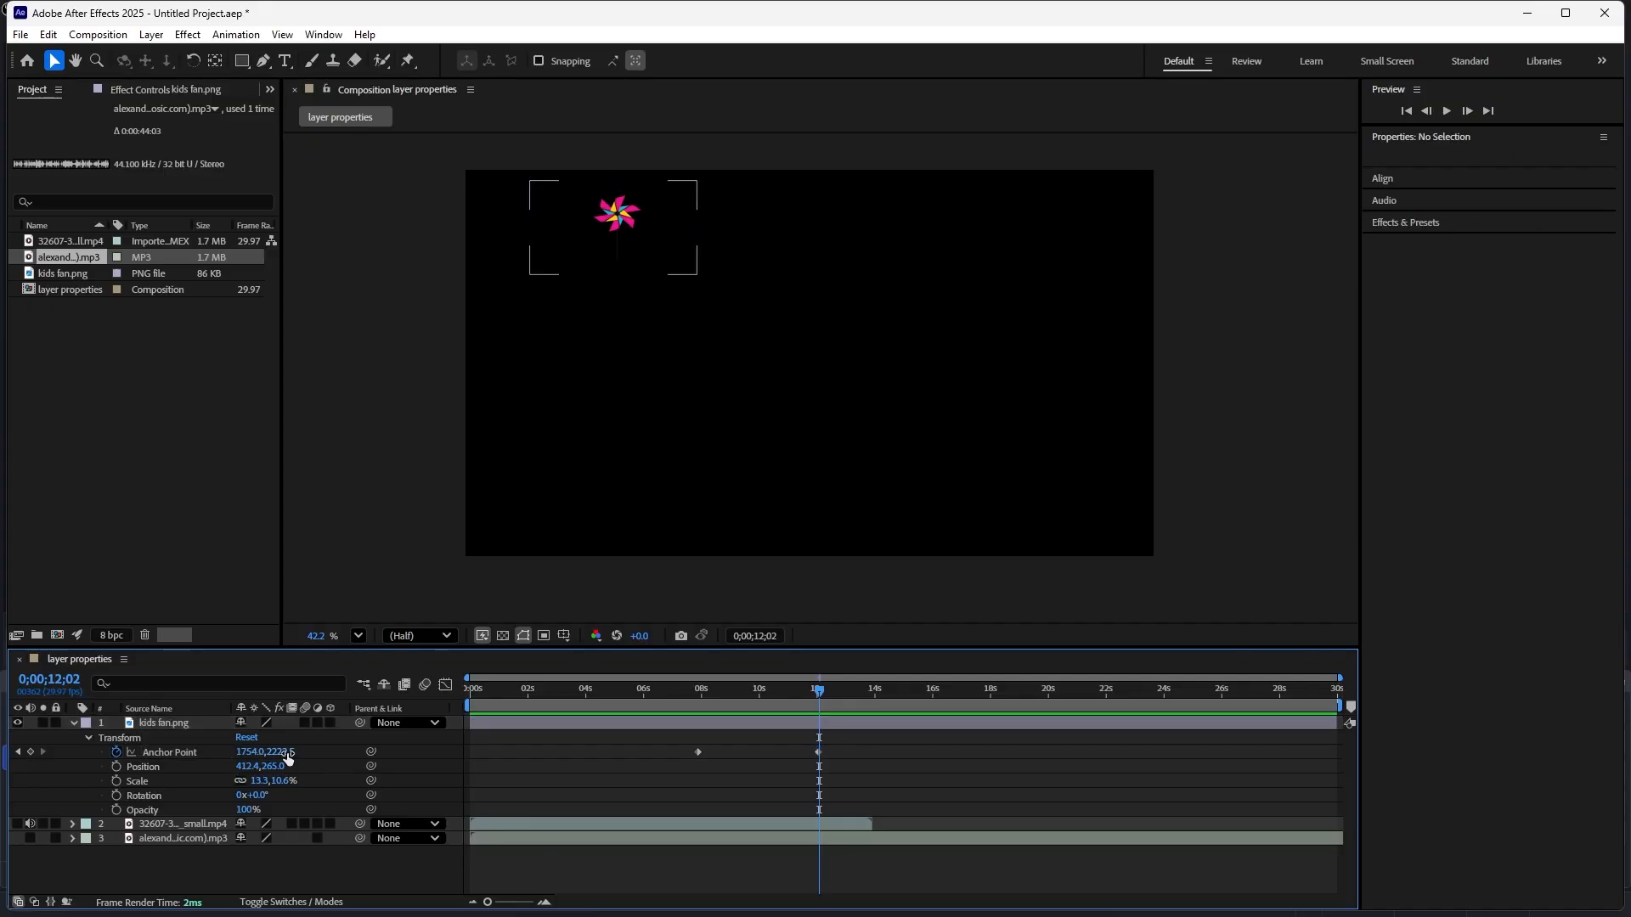
pyautogui.moveTo(287, 753); pyautogui.dragTo(1537, 660)
# - Try a horizontal Anchor Point value of 5571 for the kids fan at 0;00;12;02, and preview the animation from 0;00;05;15
pyautogui.moveTo(255, 752); pyautogui.dragTo(1354, 666)
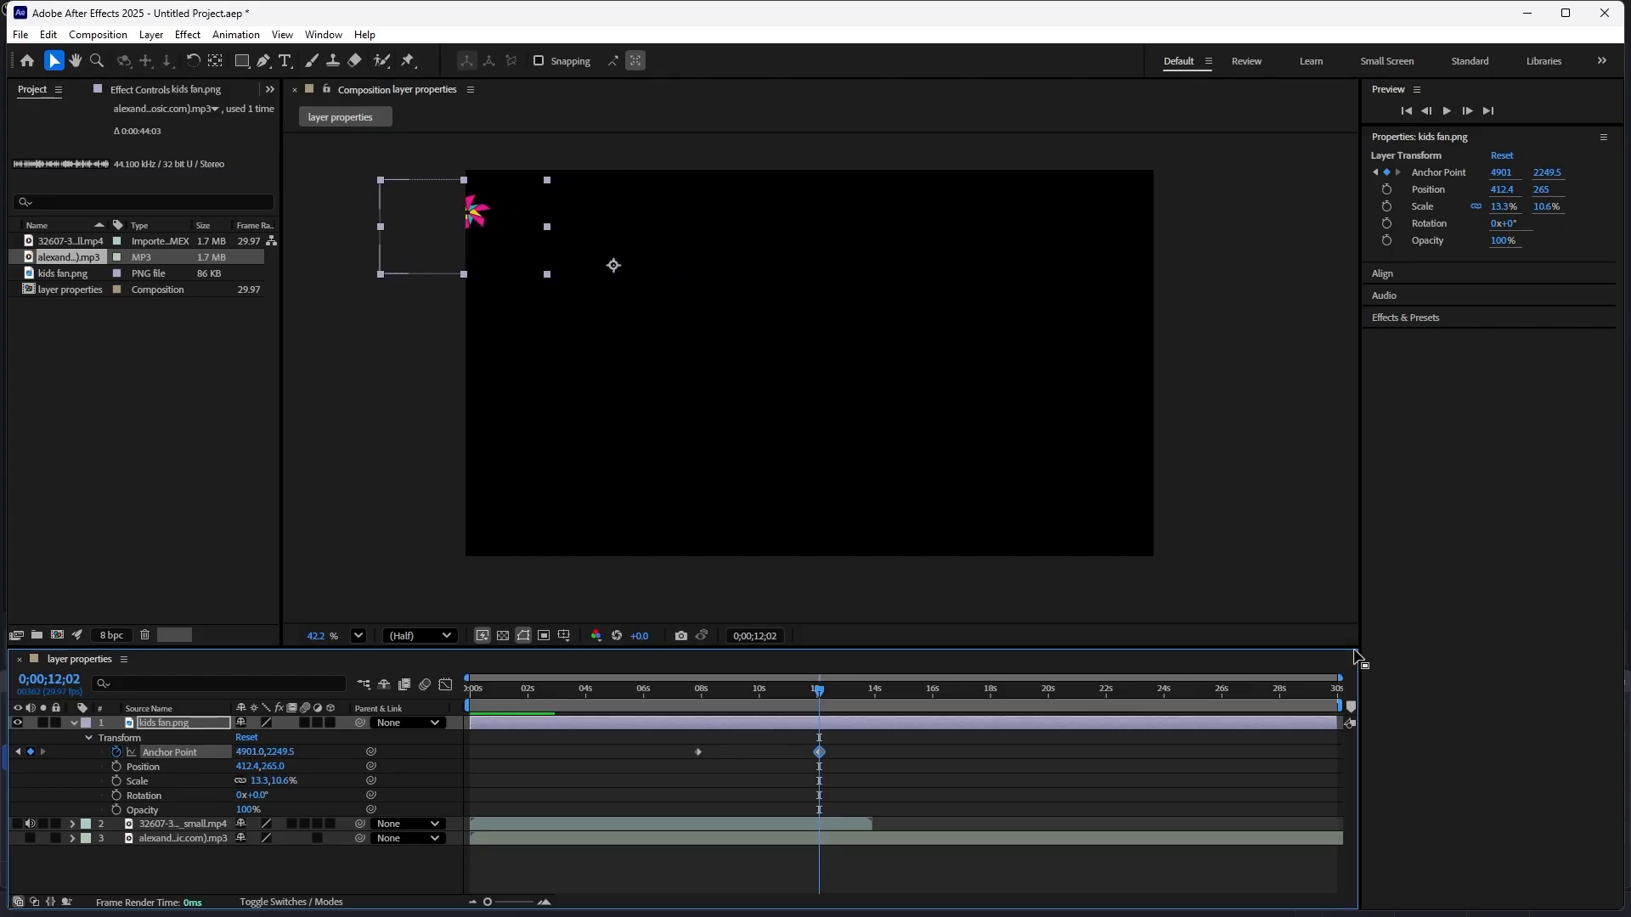
pyautogui.moveTo(242, 752); pyautogui.dragTo(598, 747)
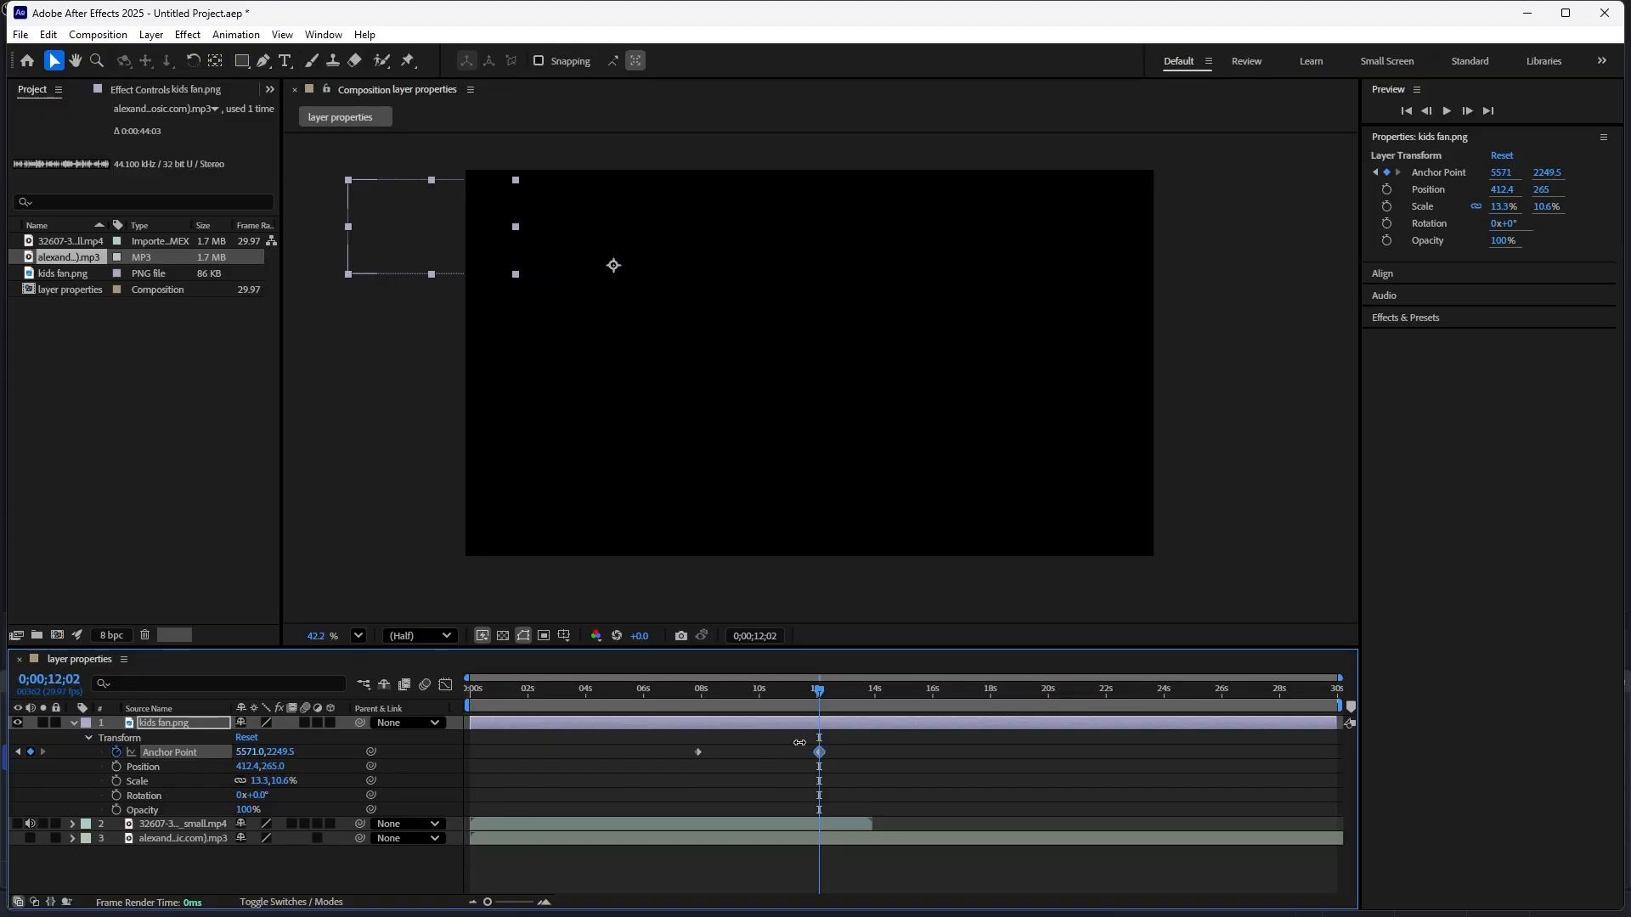
pyautogui.moveTo(815, 687); pyautogui.dragTo(625, 705)
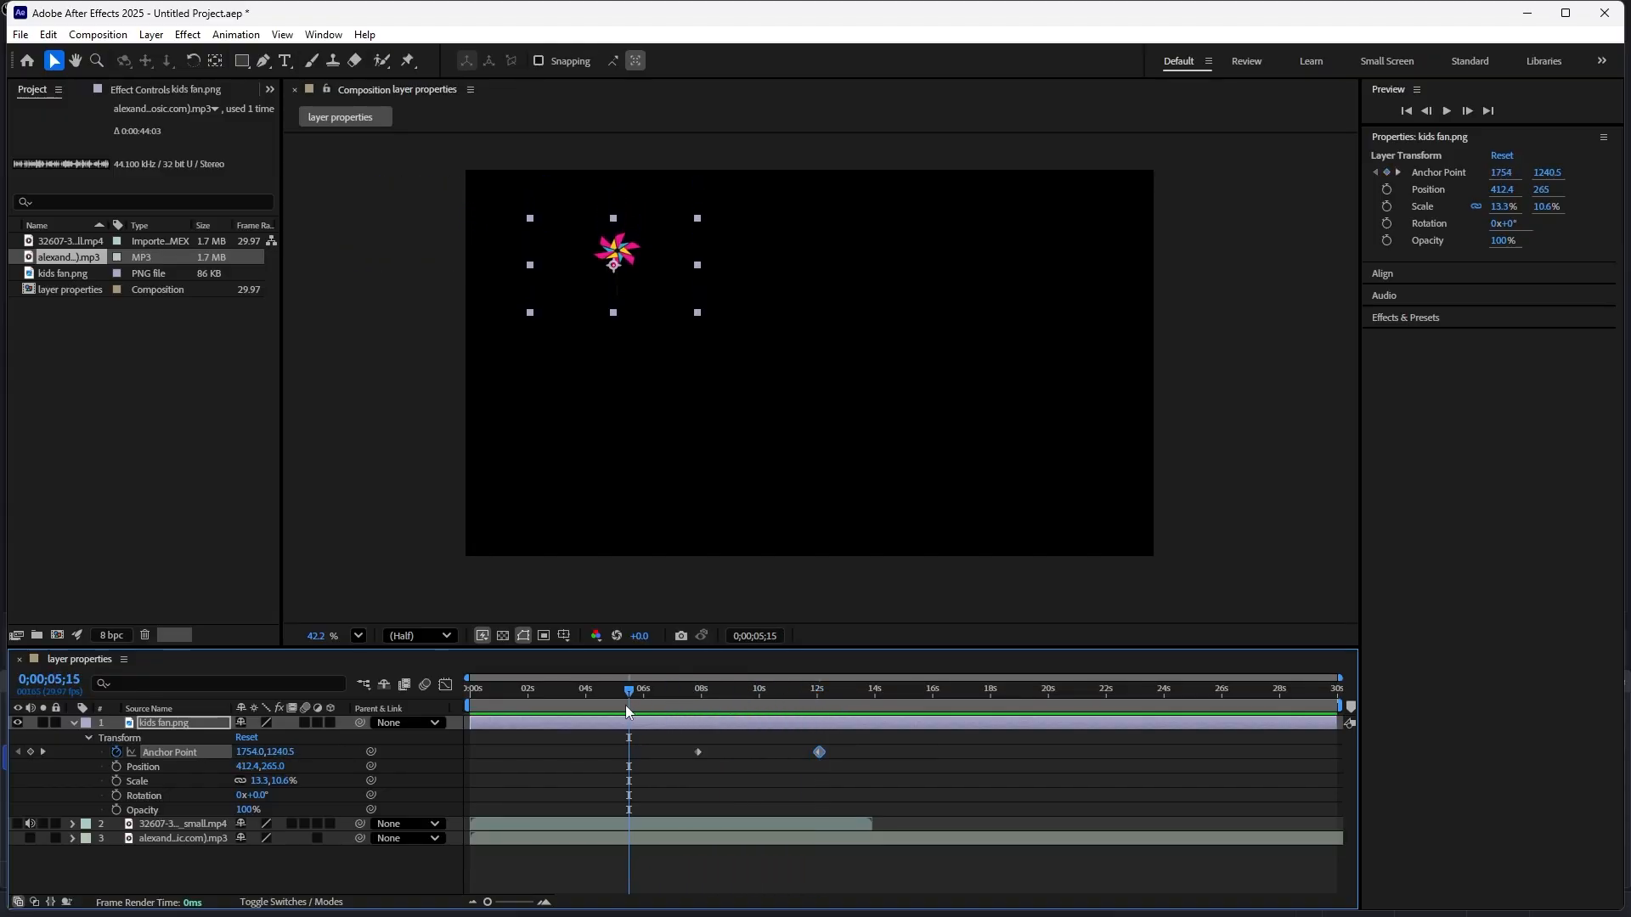
pyautogui.press('space')
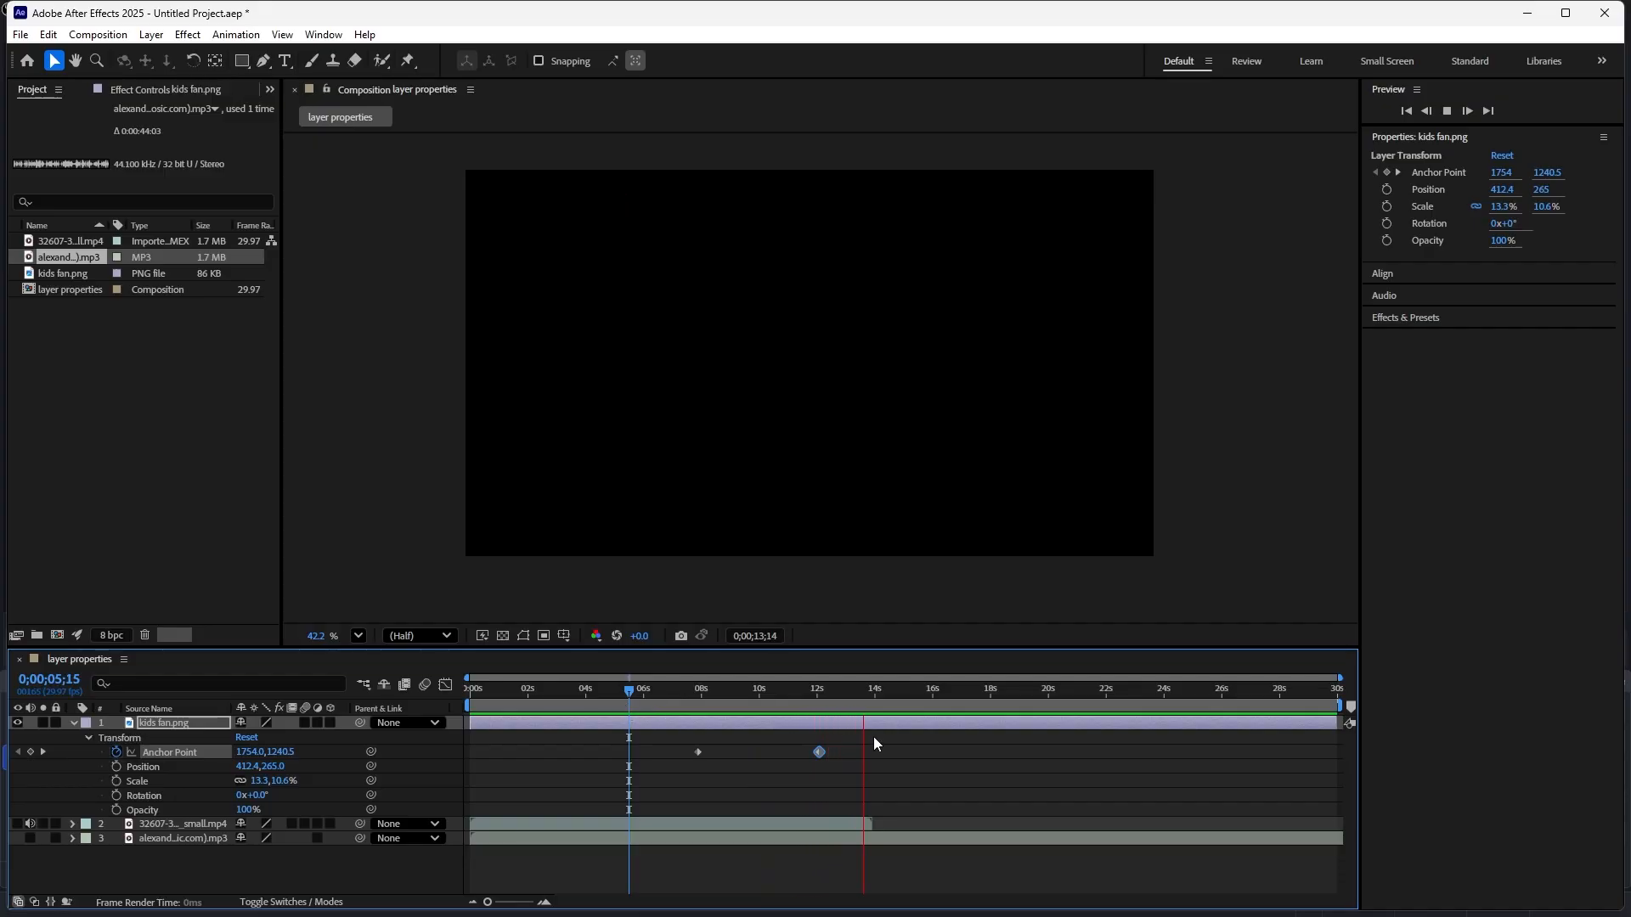
# - Try moving the kids fan's last Anchor Point keyframe to about 14 seconds, and undo back through its horizontal value changes
pyautogui.moveTo(905, 686); pyautogui.dragTo(883, 747)
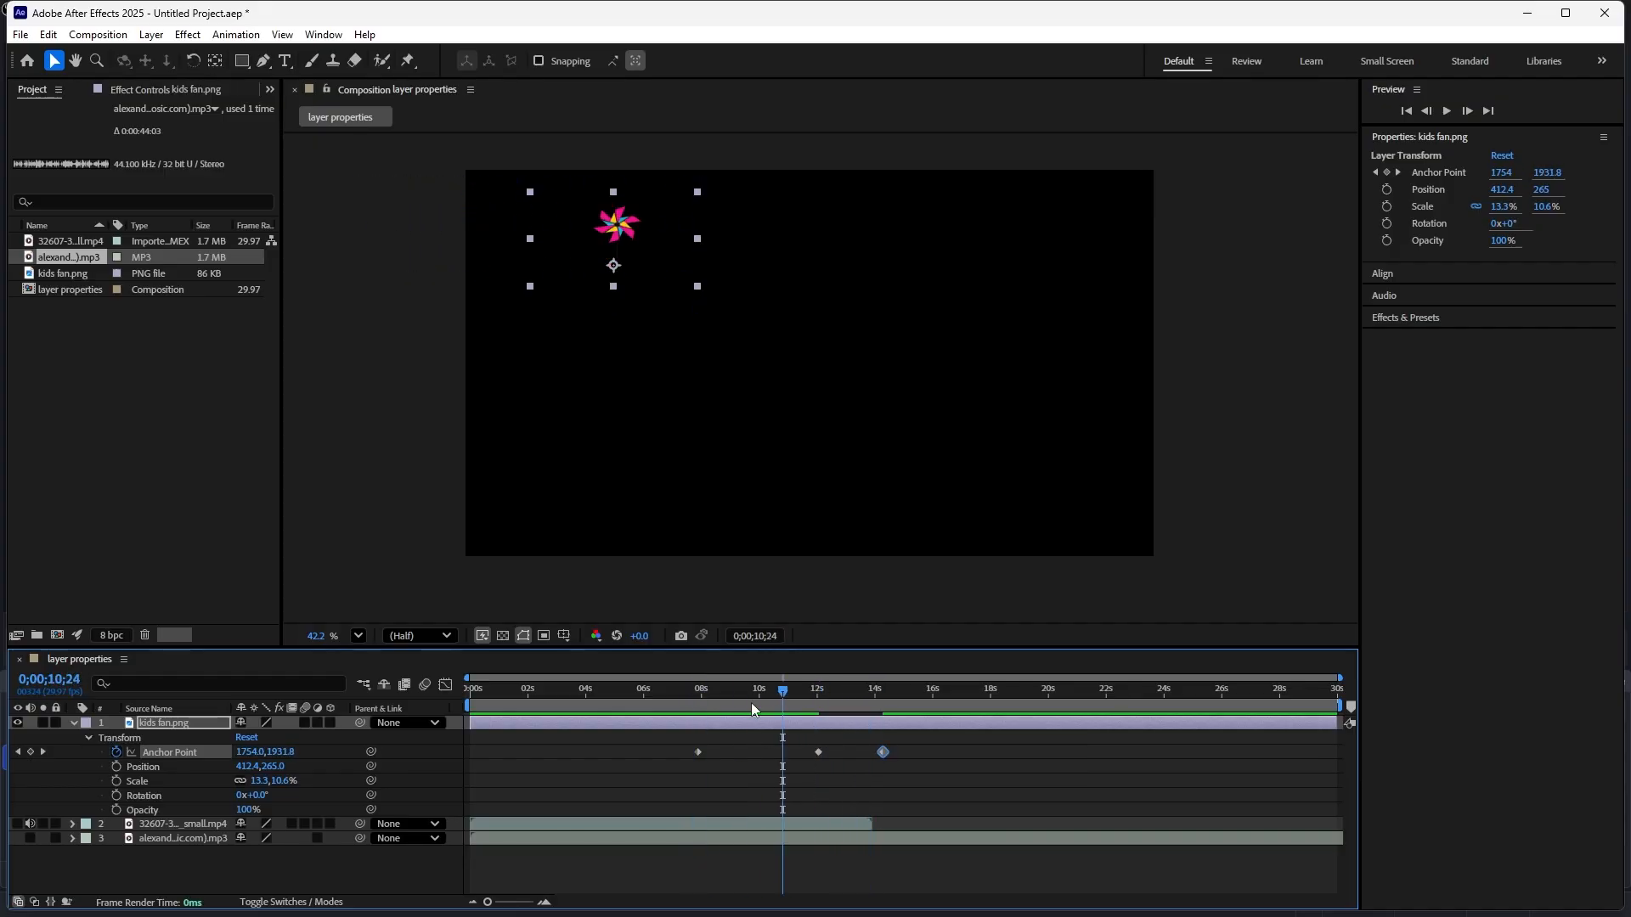
pyautogui.moveTo(781, 688); pyautogui.dragTo(885, 723)
pyautogui.press('k')
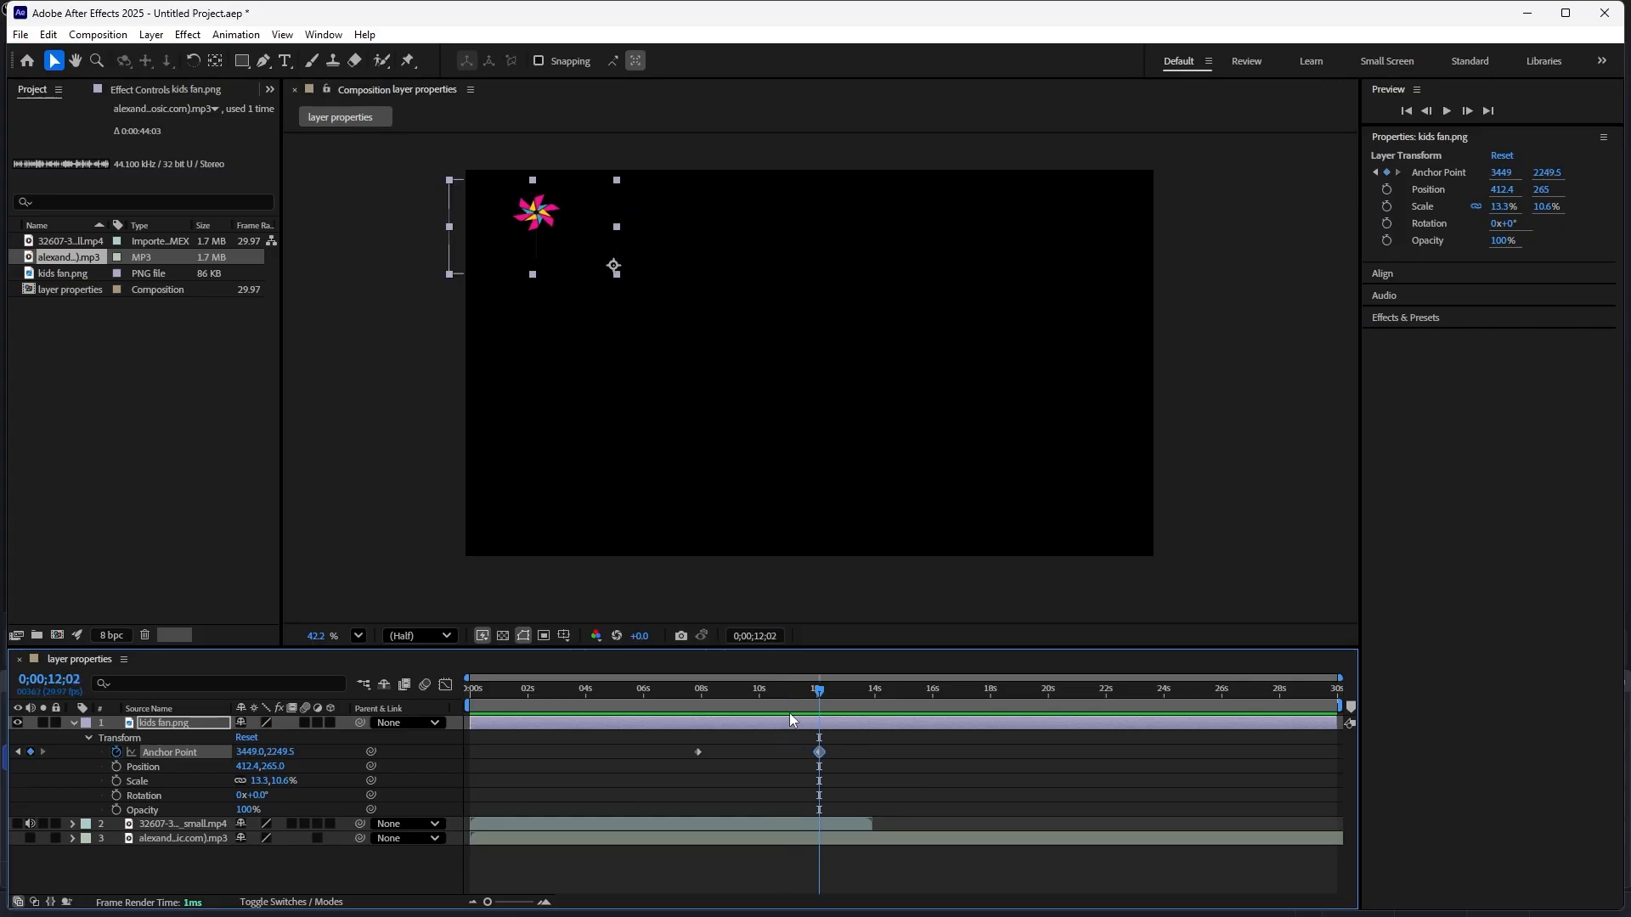
pyautogui.hotkey('ctrl', 'z')
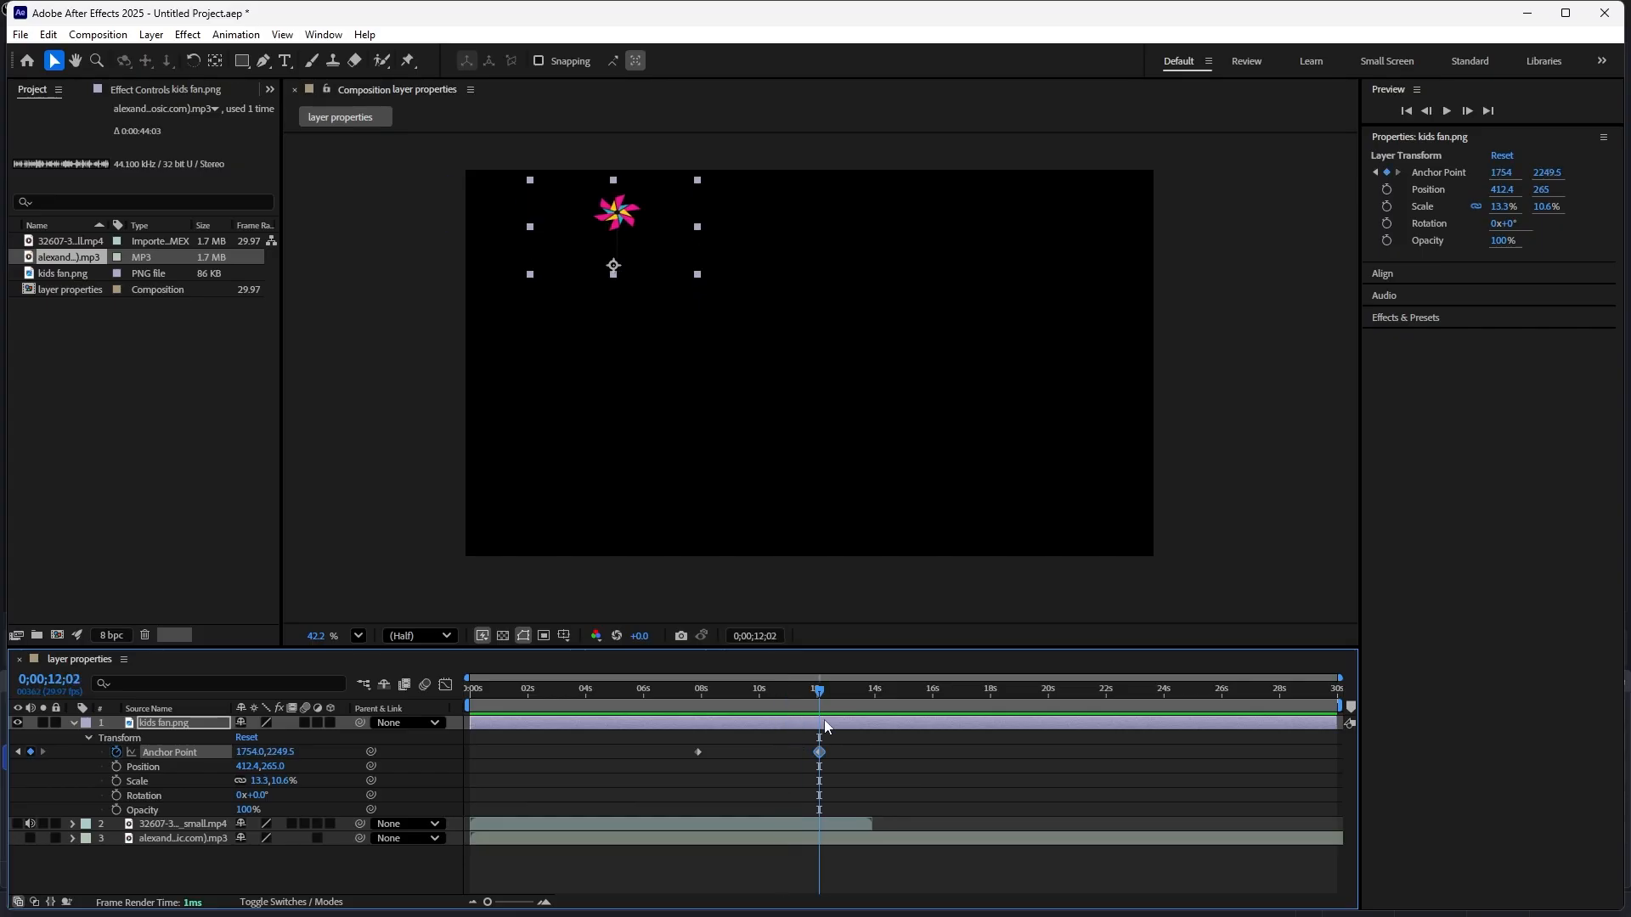
# - Start keyframing the kids fan's Position at 0;00;12;02, and set its horizontal Position to 1507.4 at 0;00;16;00
pyautogui.click(825, 710)
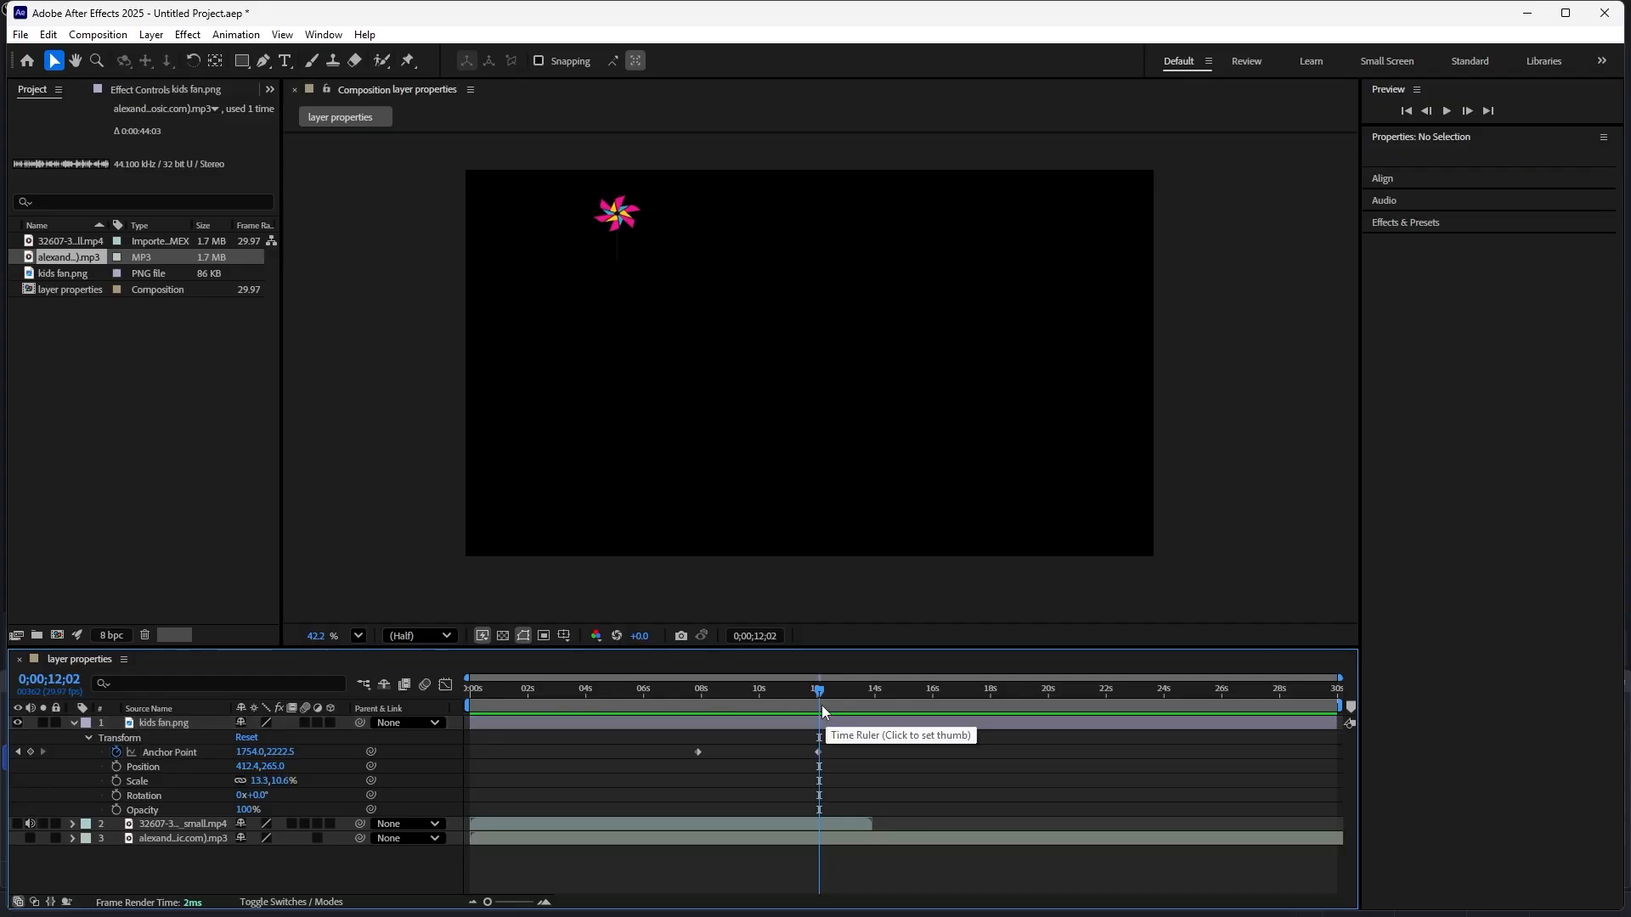
pyautogui.moveTo(822, 705); pyautogui.dragTo(817, 745)
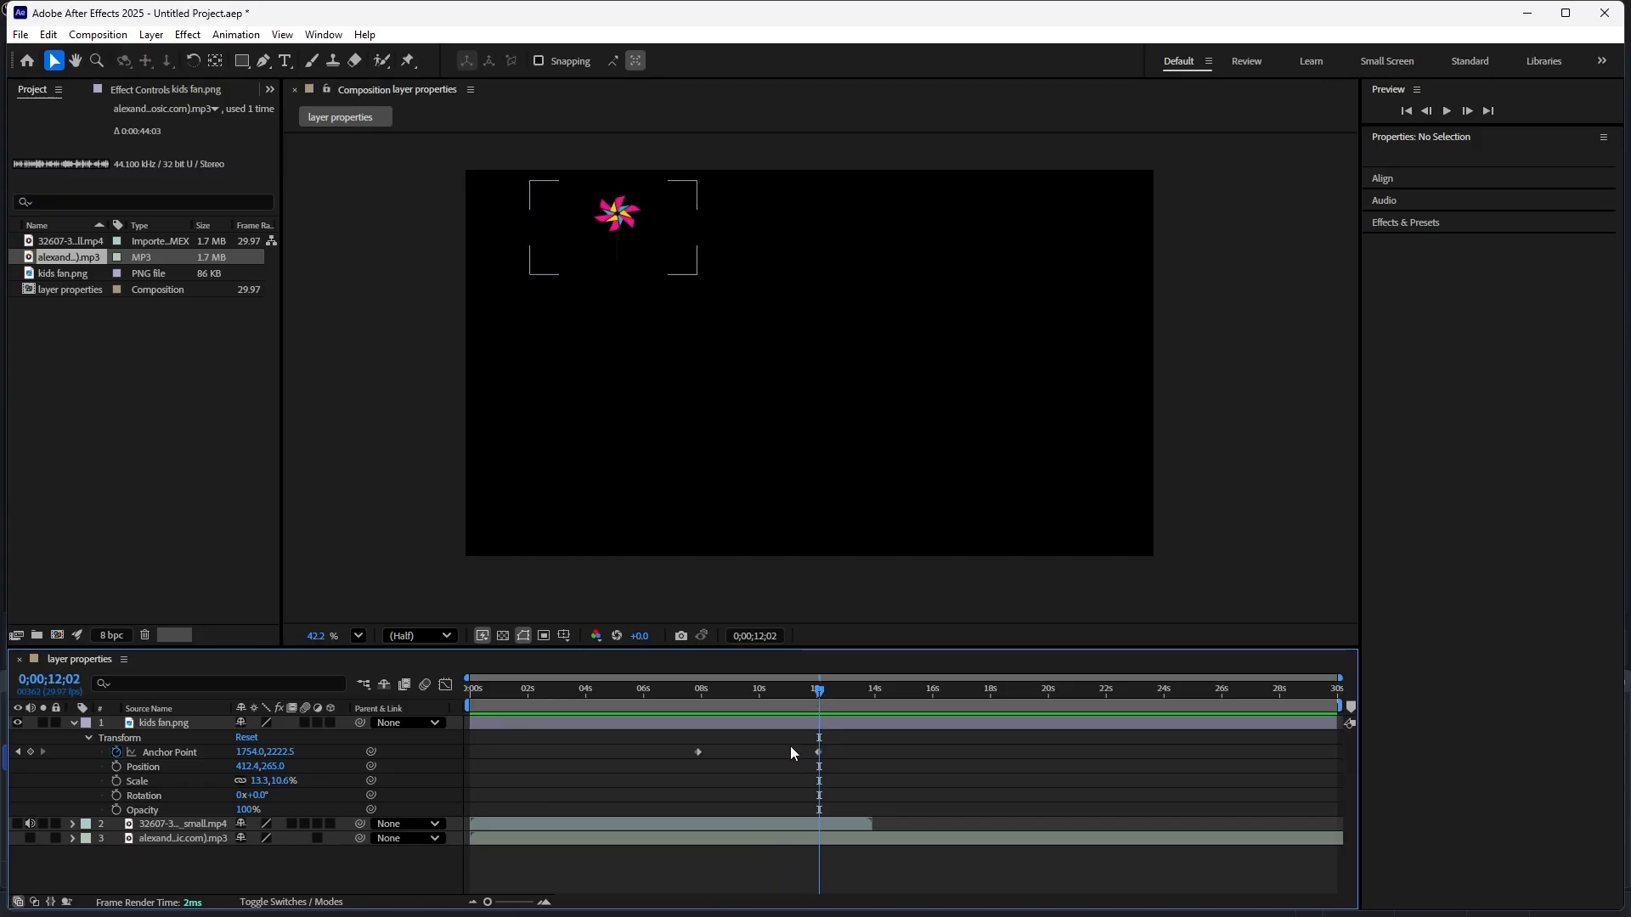
pyautogui.moveTo(790, 746); pyautogui.dragTo(848, 773)
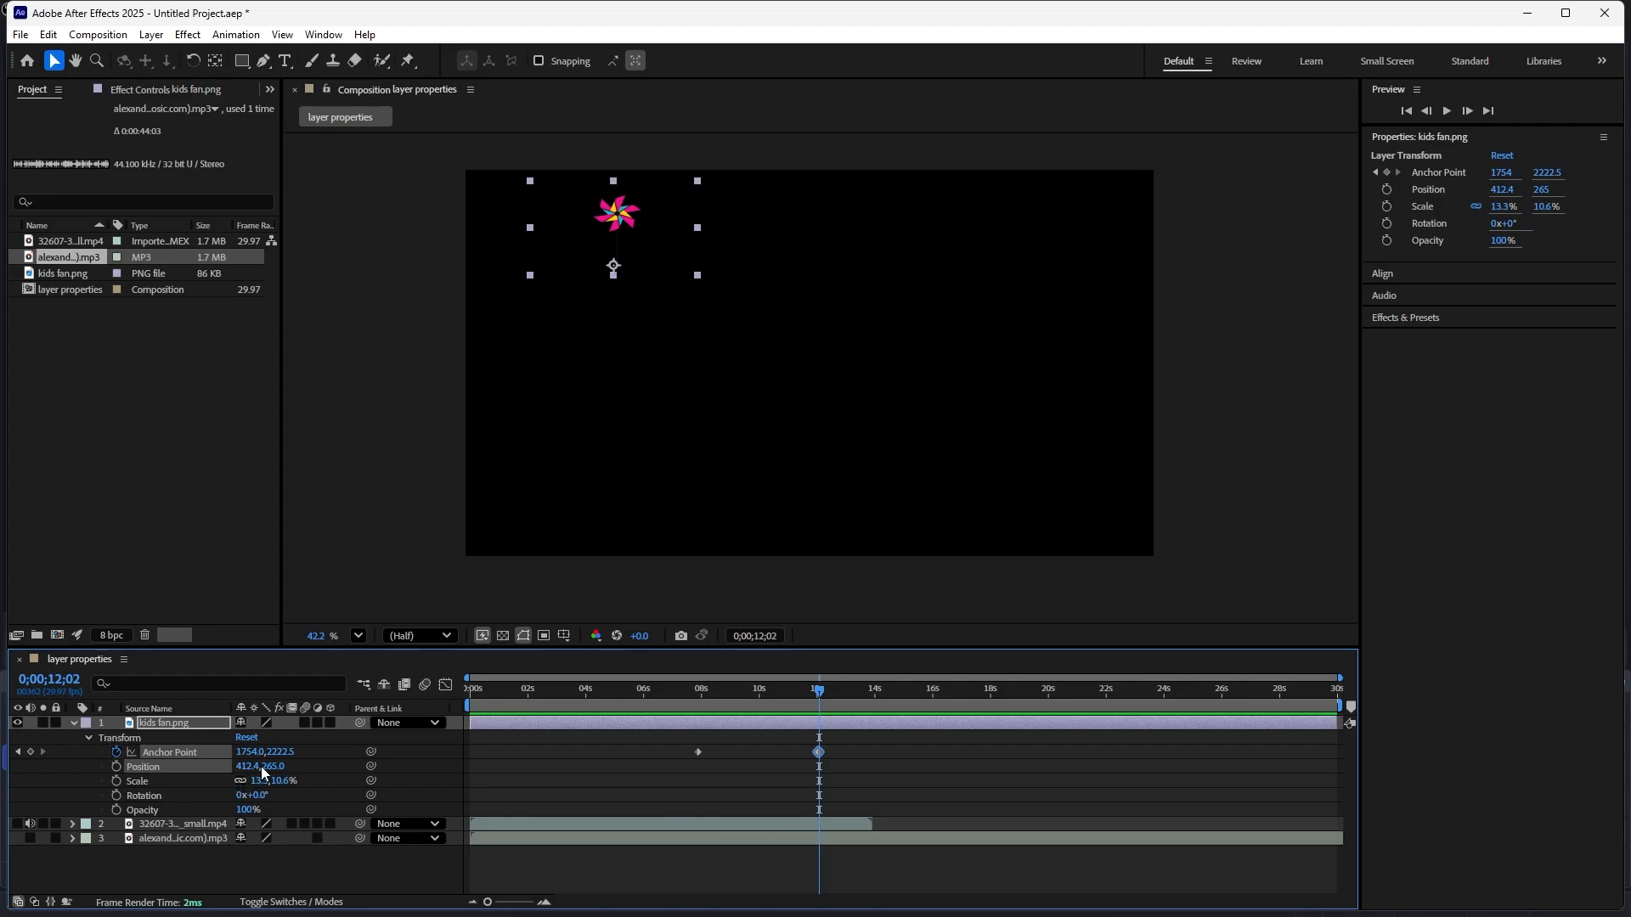
pyautogui.click(116, 770)
pyautogui.moveTo(819, 691); pyautogui.dragTo(934, 704)
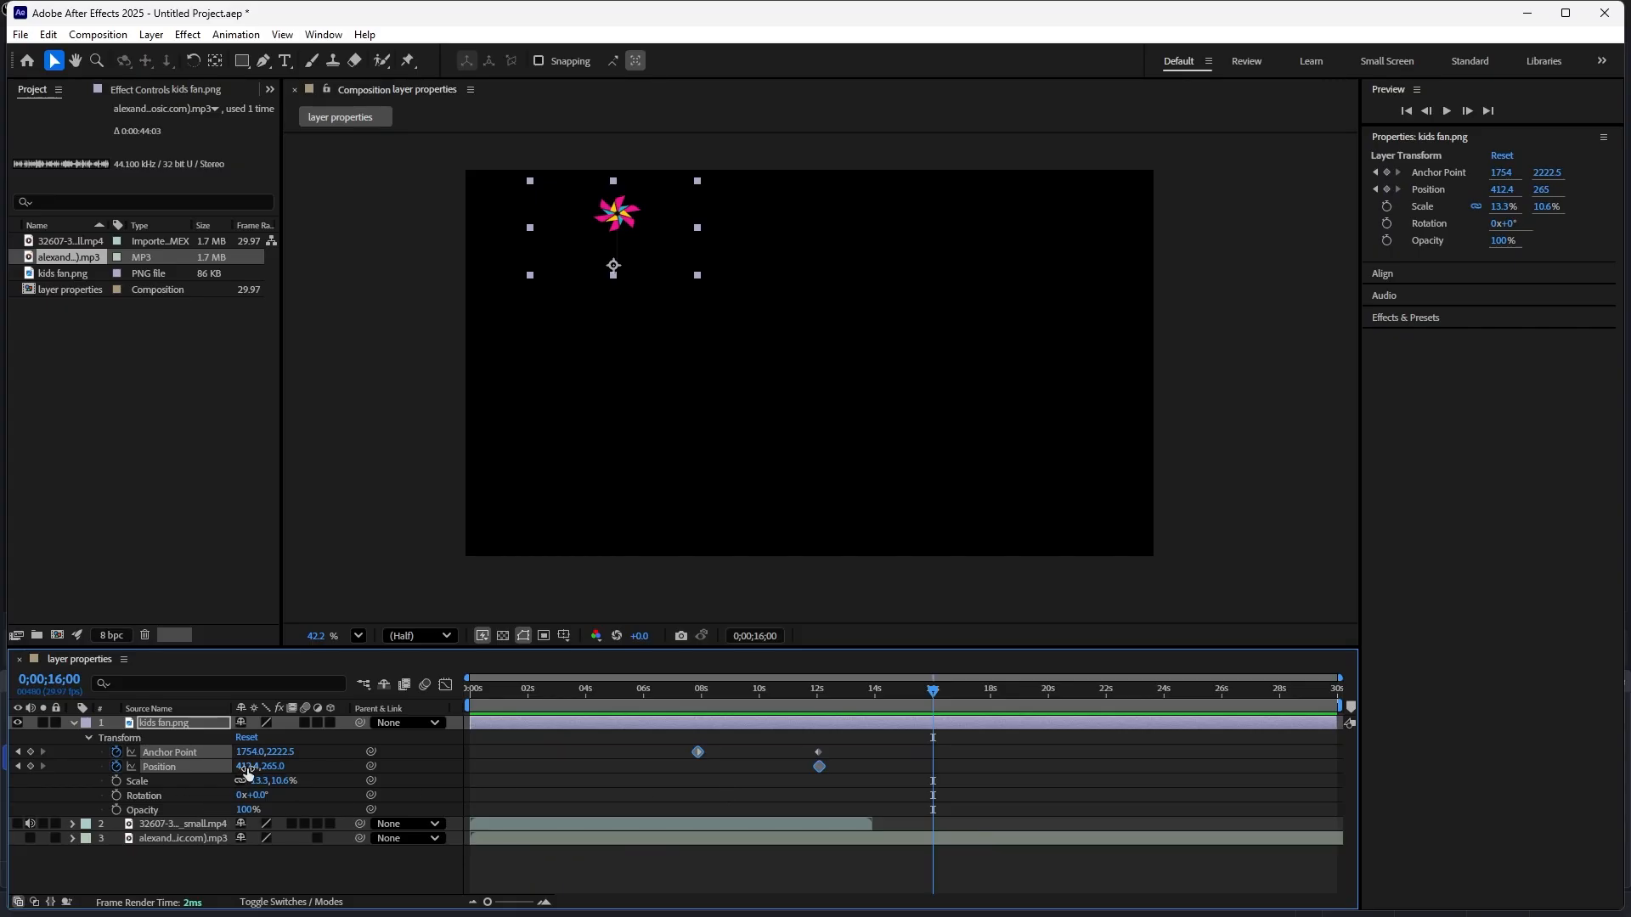
pyautogui.moveTo(247, 771); pyautogui.dragTo(1171, 762)
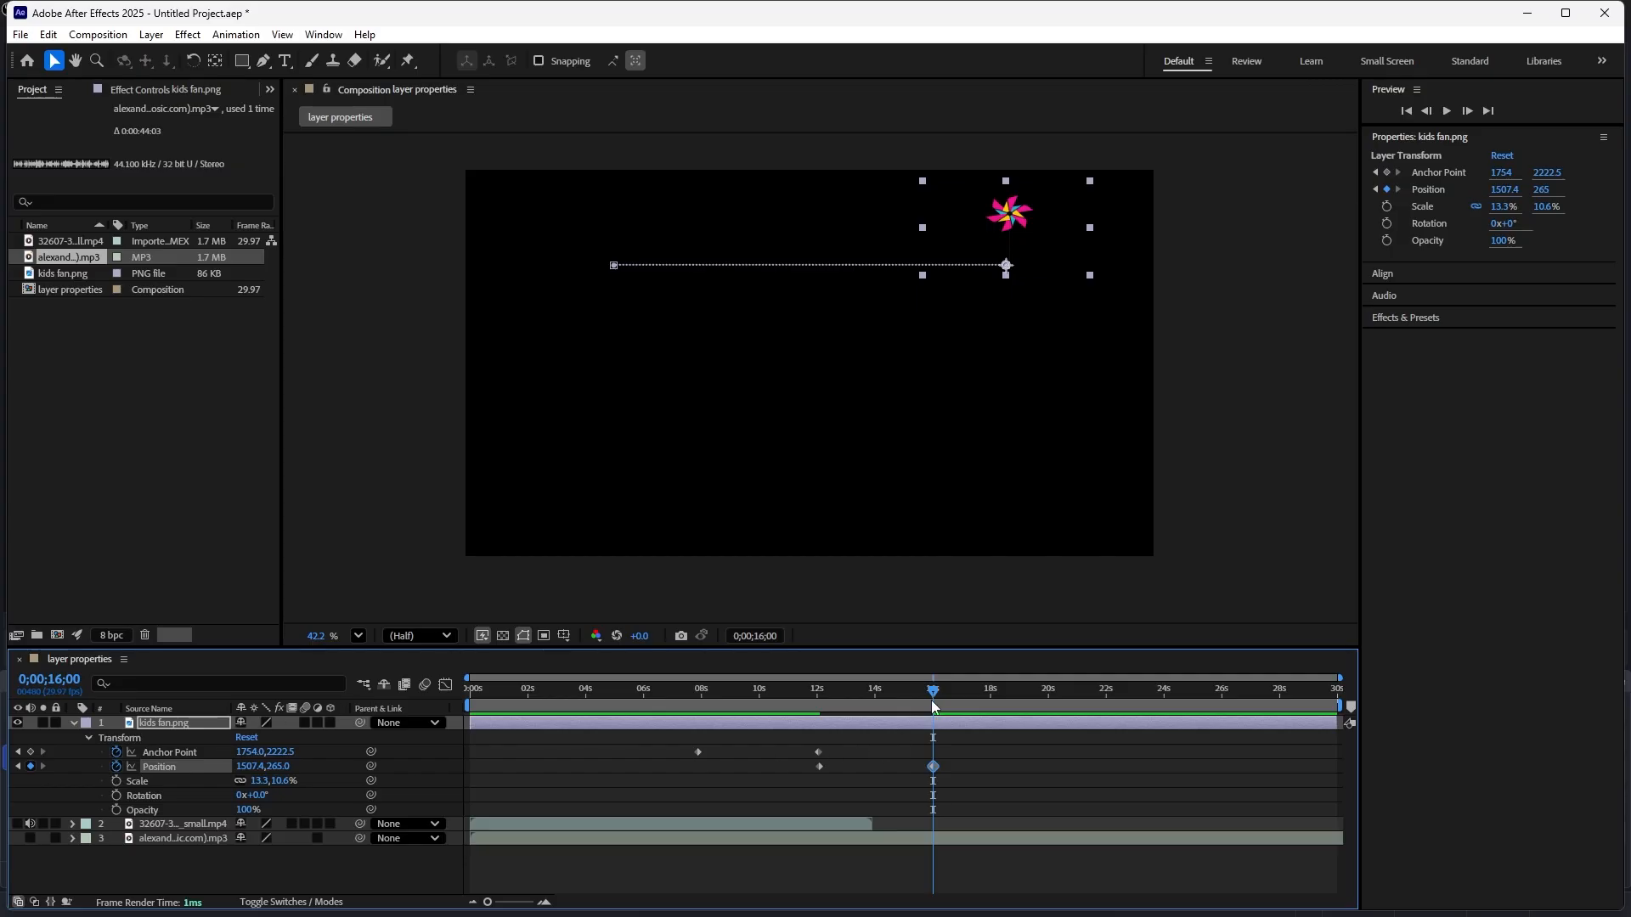
# - Preview the kids fan's Anchor Point and Position animation from 0;00;07;04 until past the last Position keyframe
pyautogui.moveTo(933, 697); pyautogui.dragTo(674, 725)
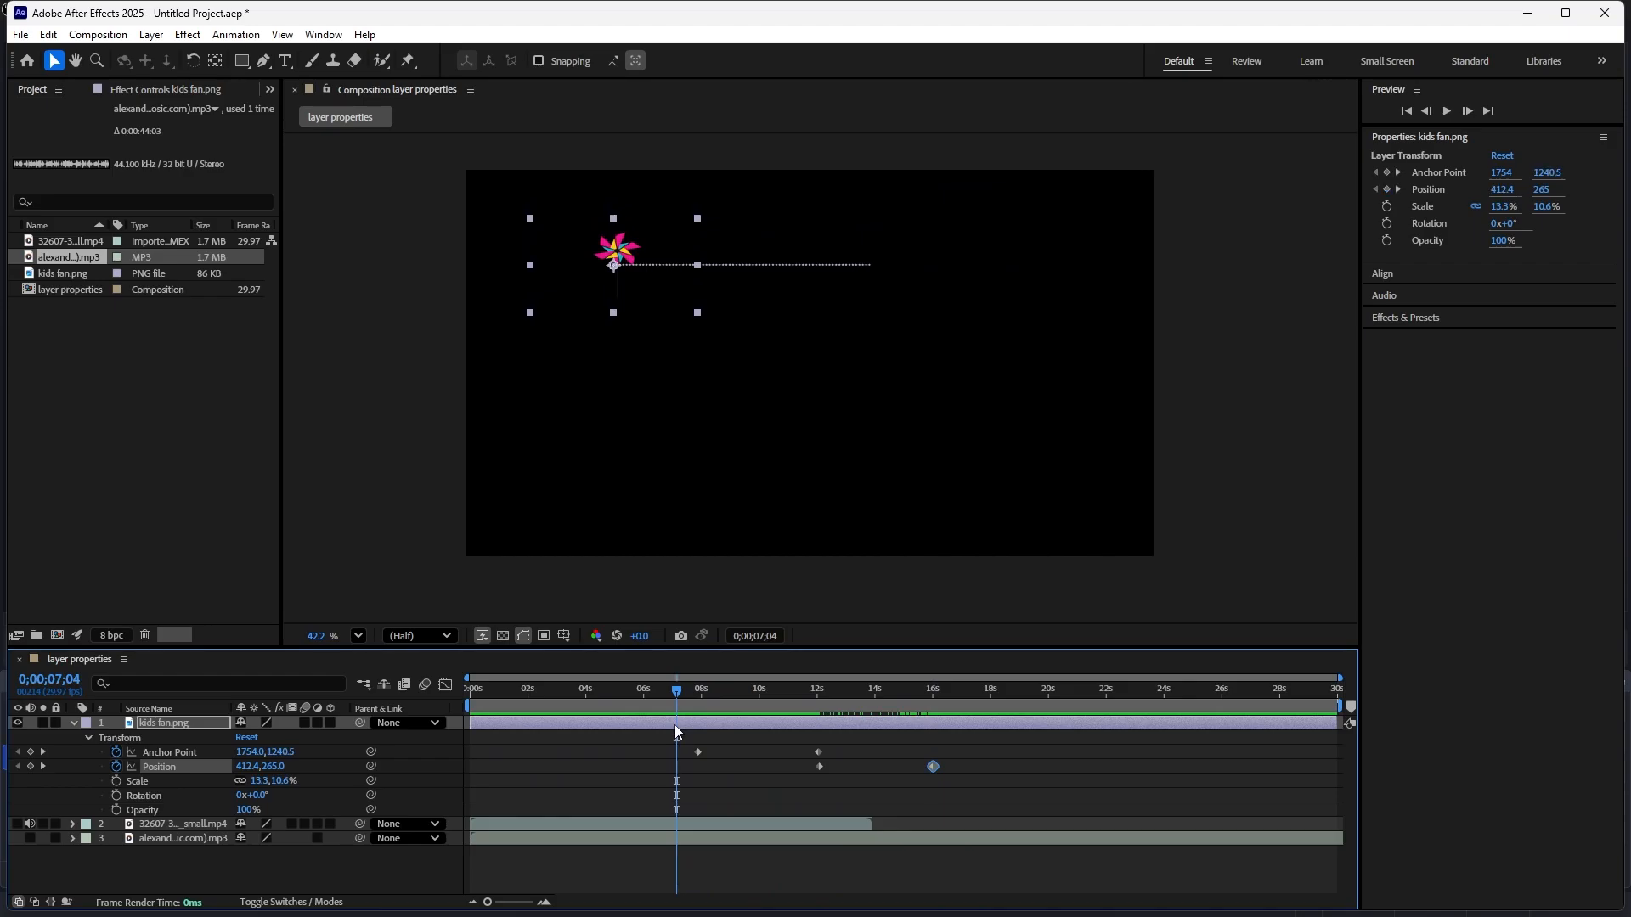
pyautogui.press('space')
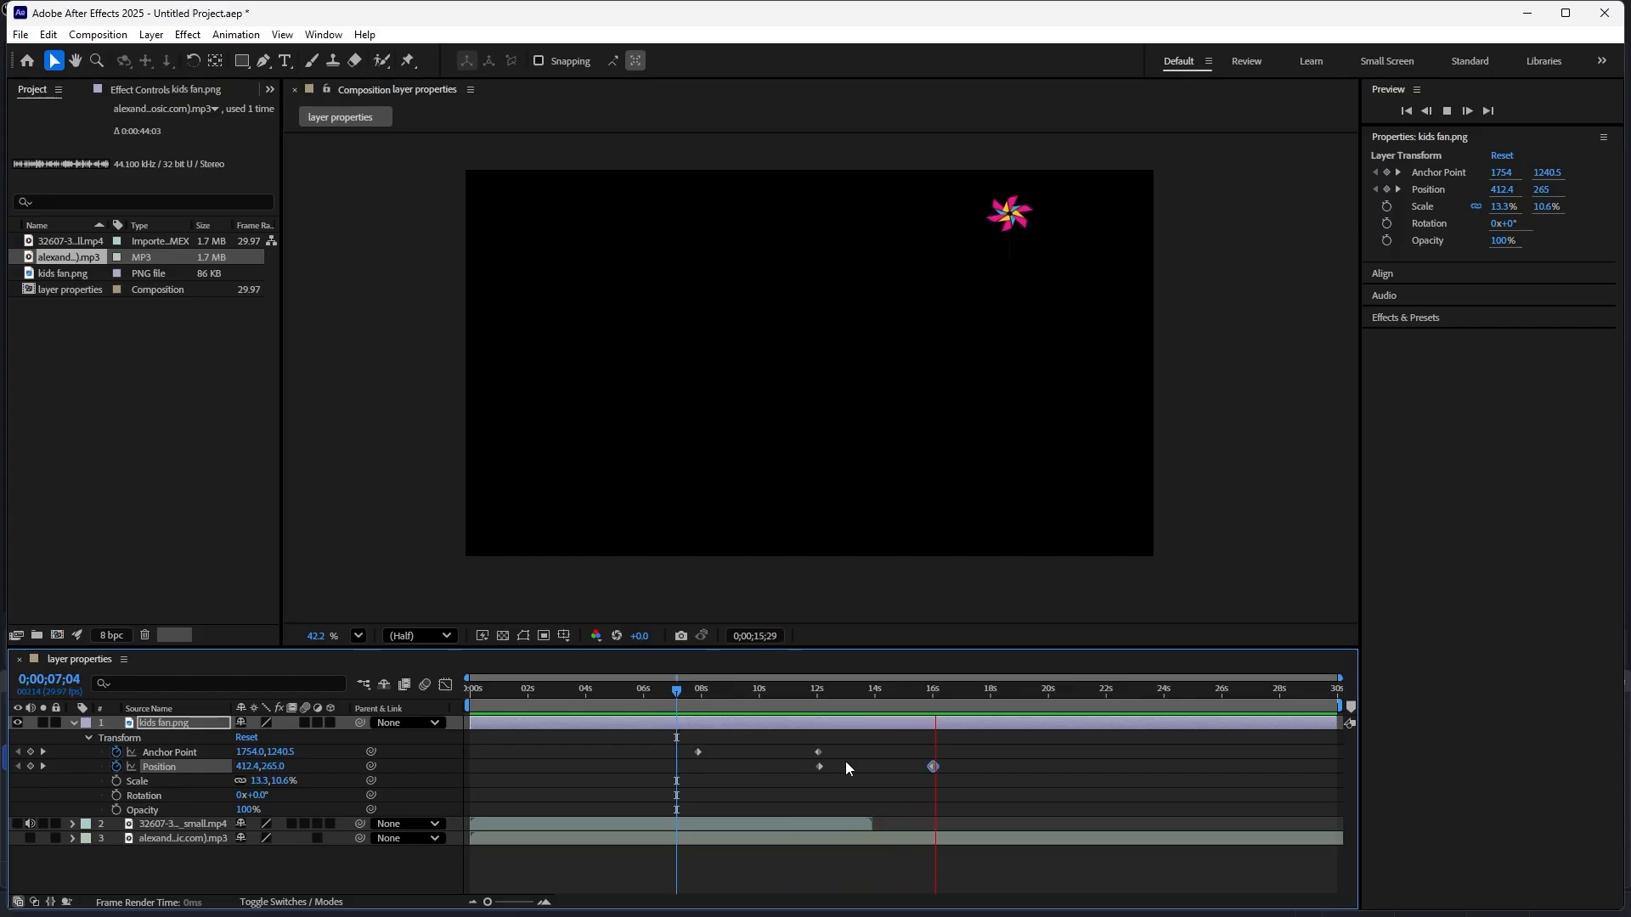
pyautogui.press('space')
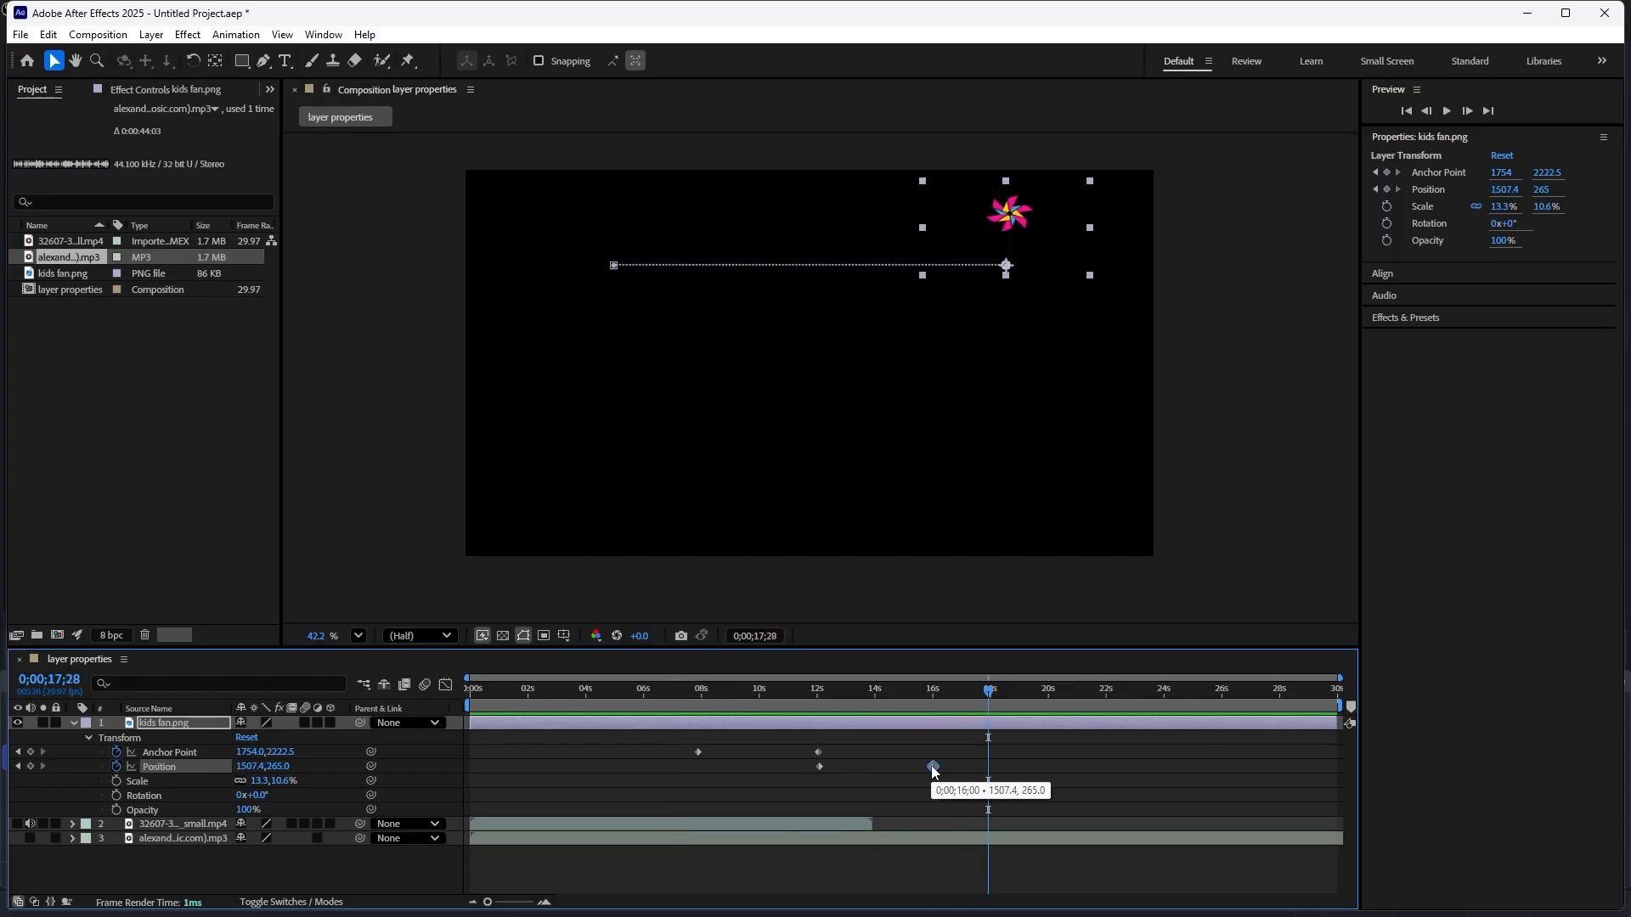
# - Set the kids fan's Position to 1491.4, 1038.0 at 0;00;19;27
pyautogui.moveTo(968, 705); pyautogui.dragTo(930, 705)
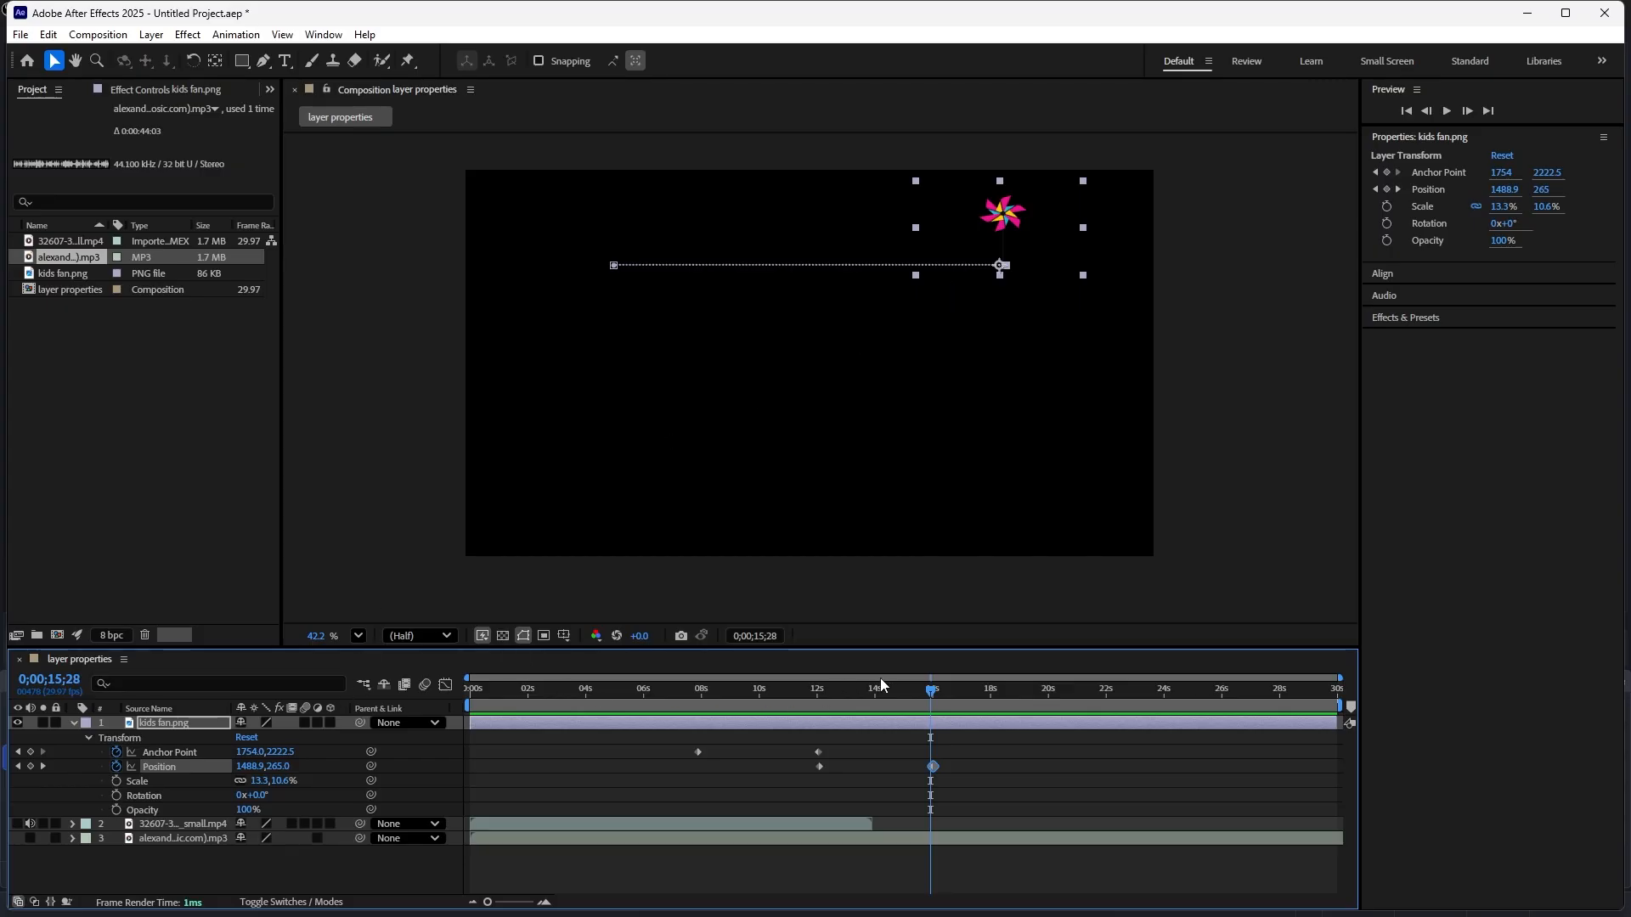
pyautogui.moveTo(932, 694); pyautogui.dragTo(1046, 707)
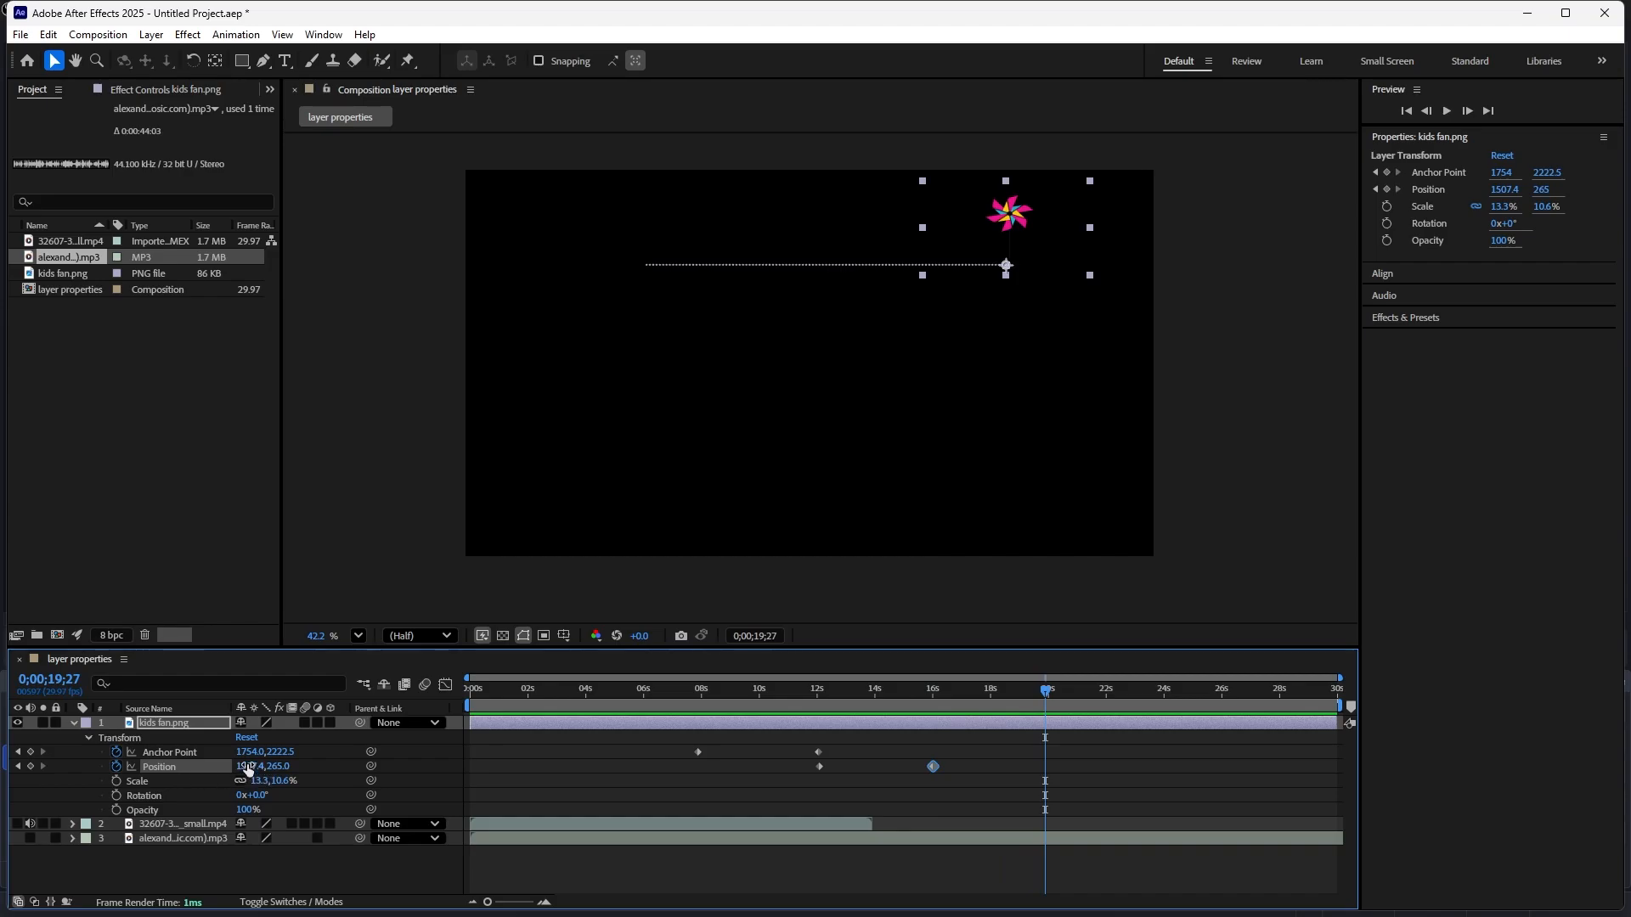
pyautogui.moveTo(246, 766); pyautogui.dragTo(960, 720)
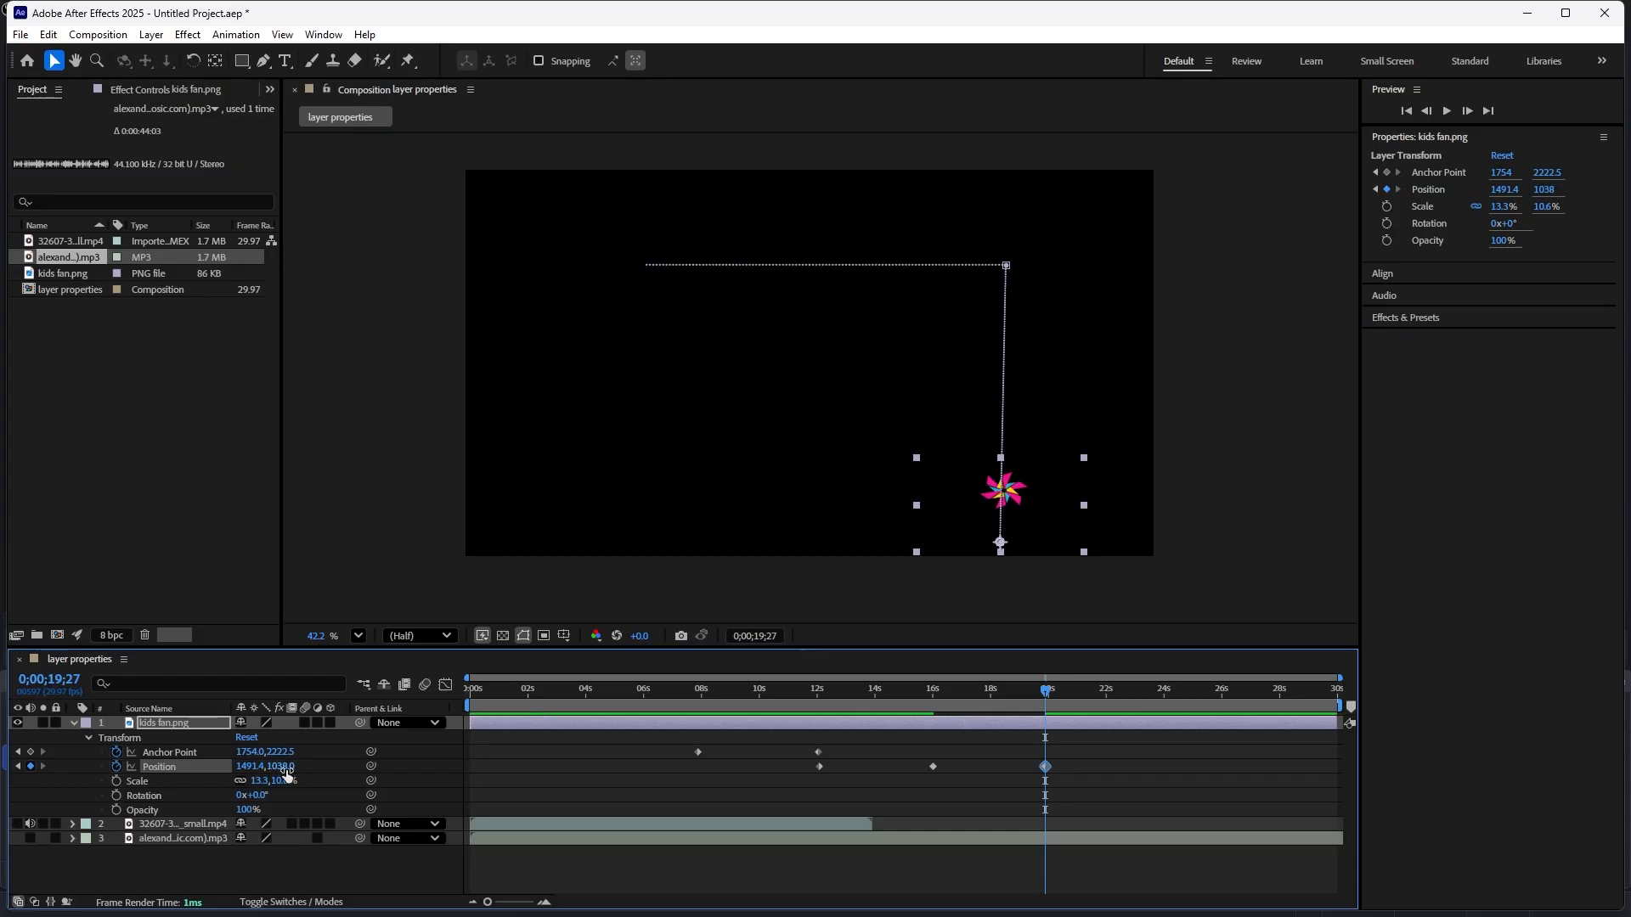
# - Start keyframing the kids fan's Scale at 0;00;19;26, and enlarge it to 59.8, 47.6% at 0;00;21;29
pyautogui.moveTo(1050, 699)
pyautogui.mouseDown()
pyautogui.moveTo(924, 703)
pyautogui.moveTo(1070, 716)
pyautogui.moveTo(1011, 720)
pyautogui.moveTo(1047, 719)
pyautogui.mouseUp()
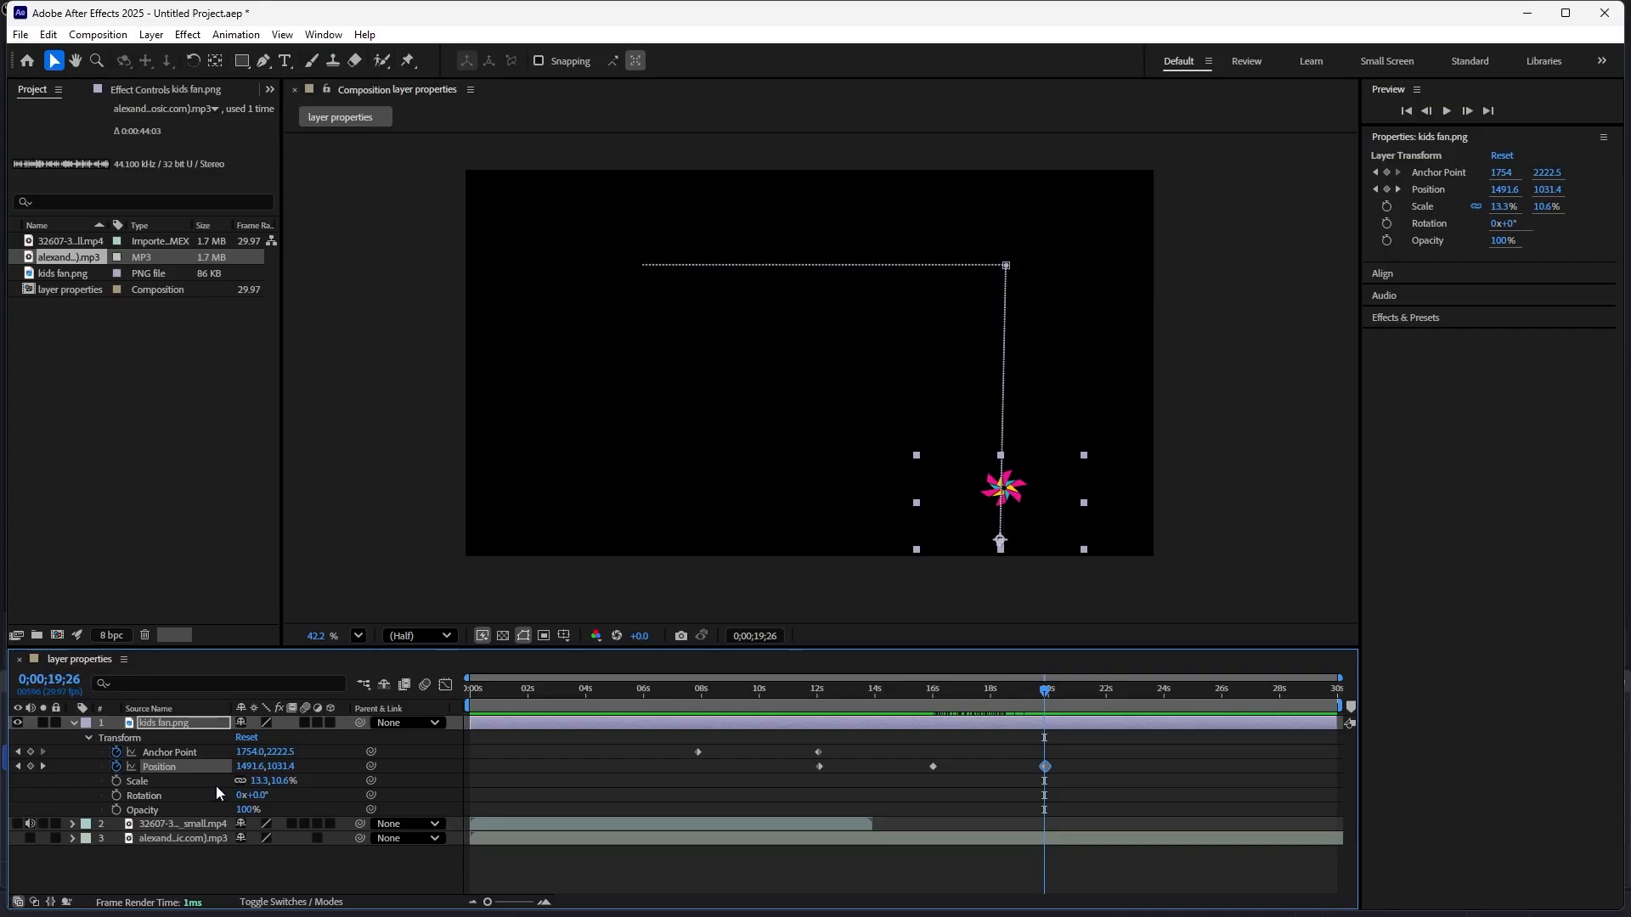
pyautogui.click(117, 782)
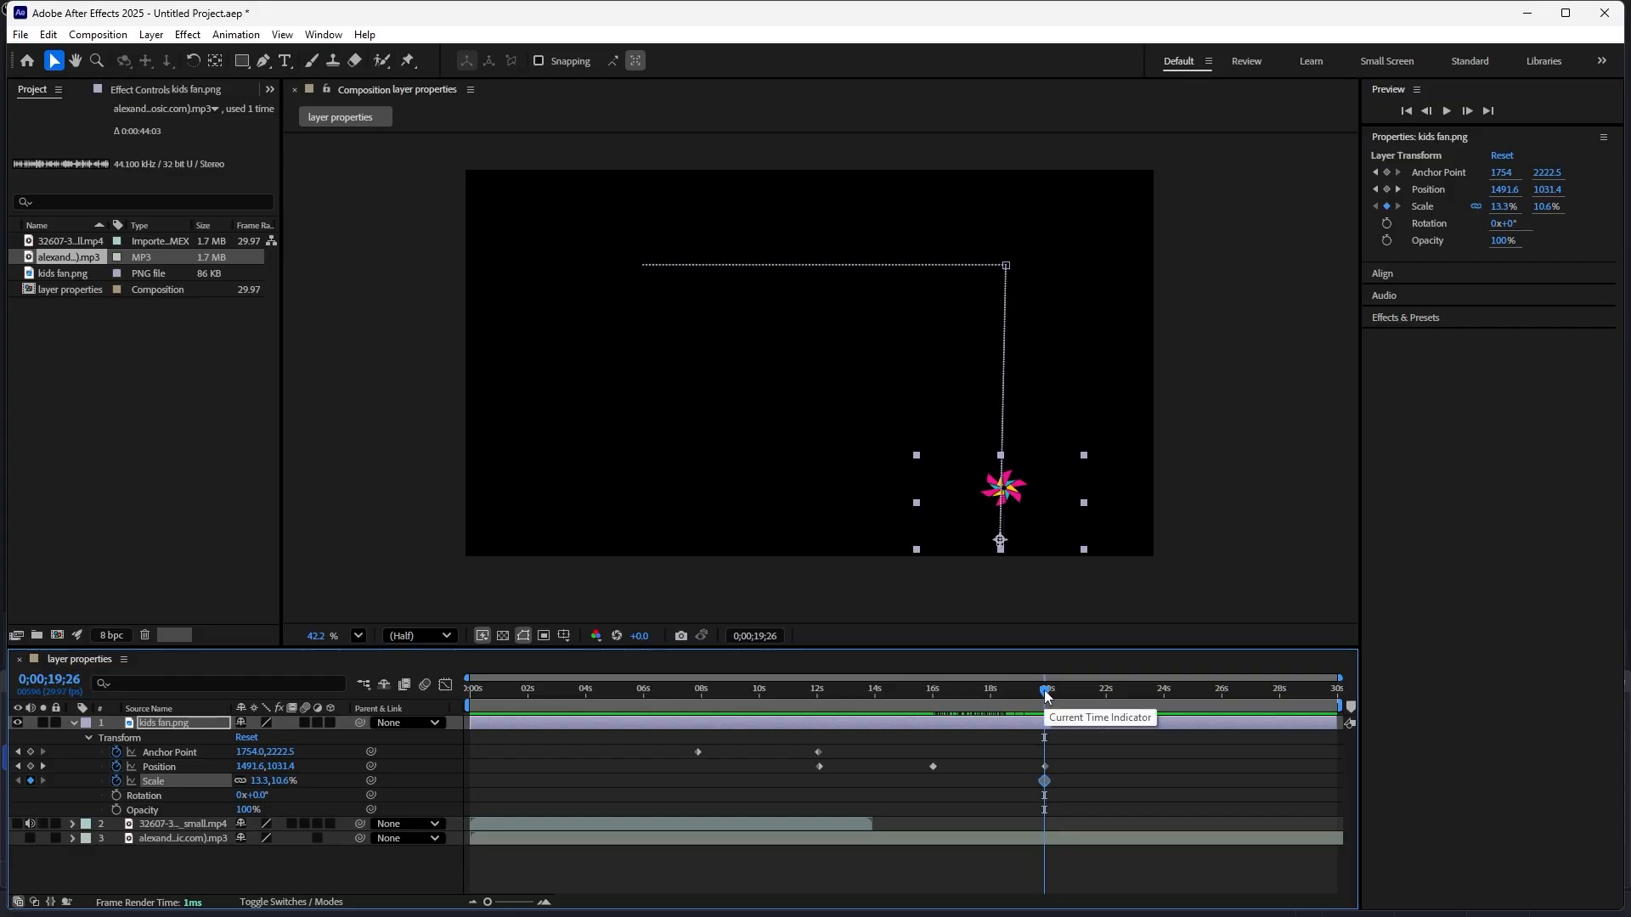
pyautogui.moveTo(1045, 695); pyautogui.dragTo(1106, 705)
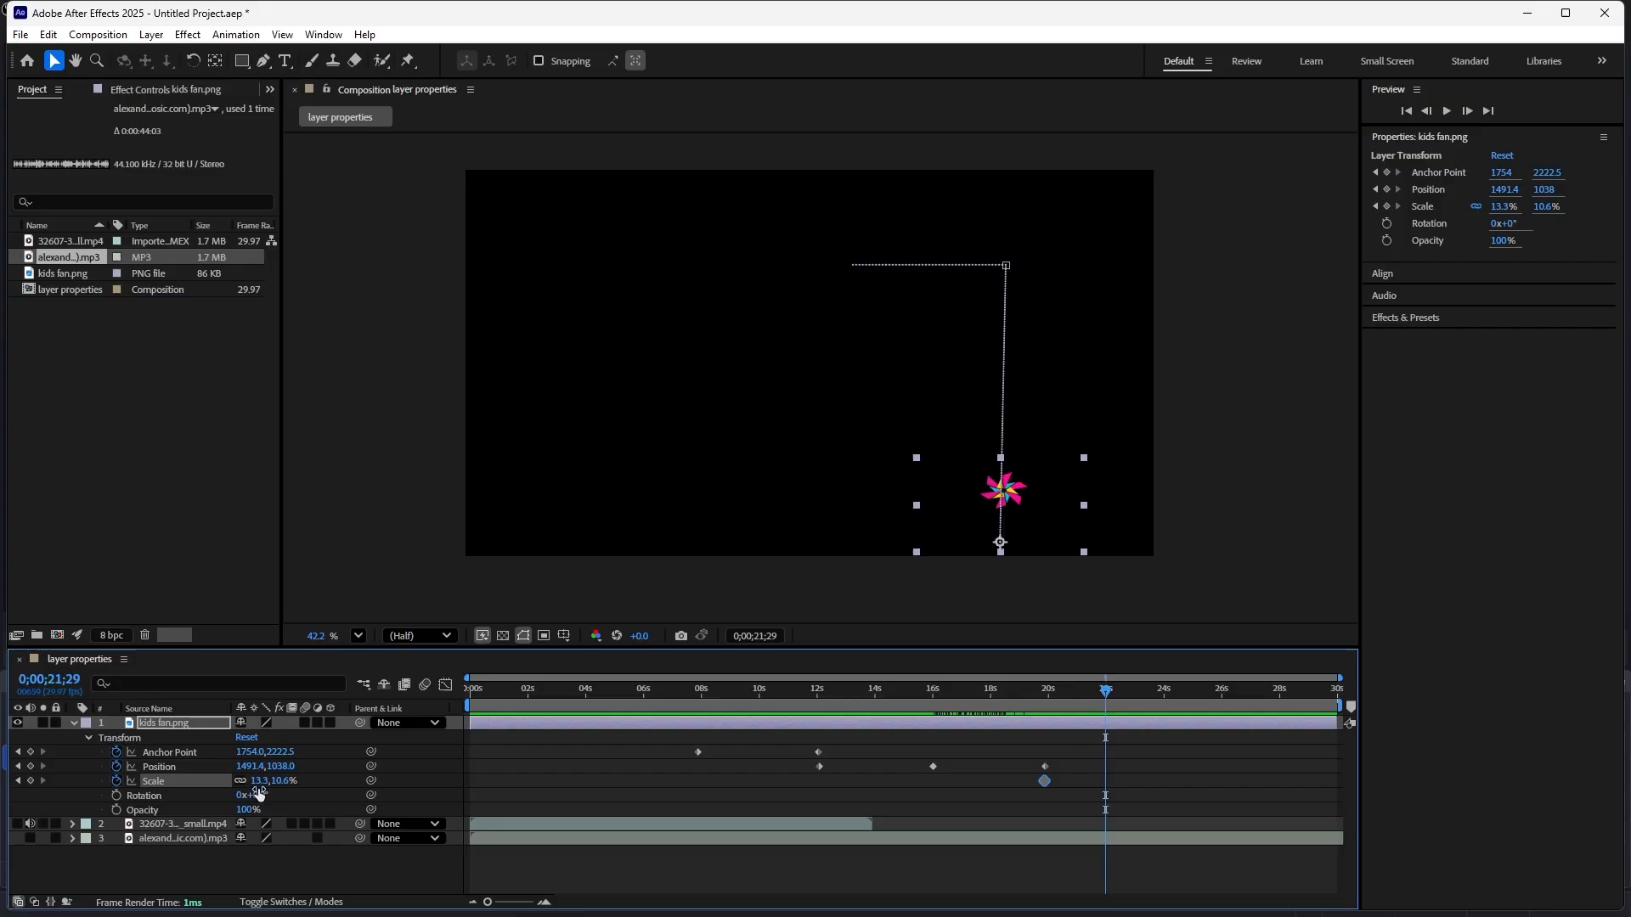
pyautogui.moveTo(275, 787); pyautogui.dragTo(307, 782)
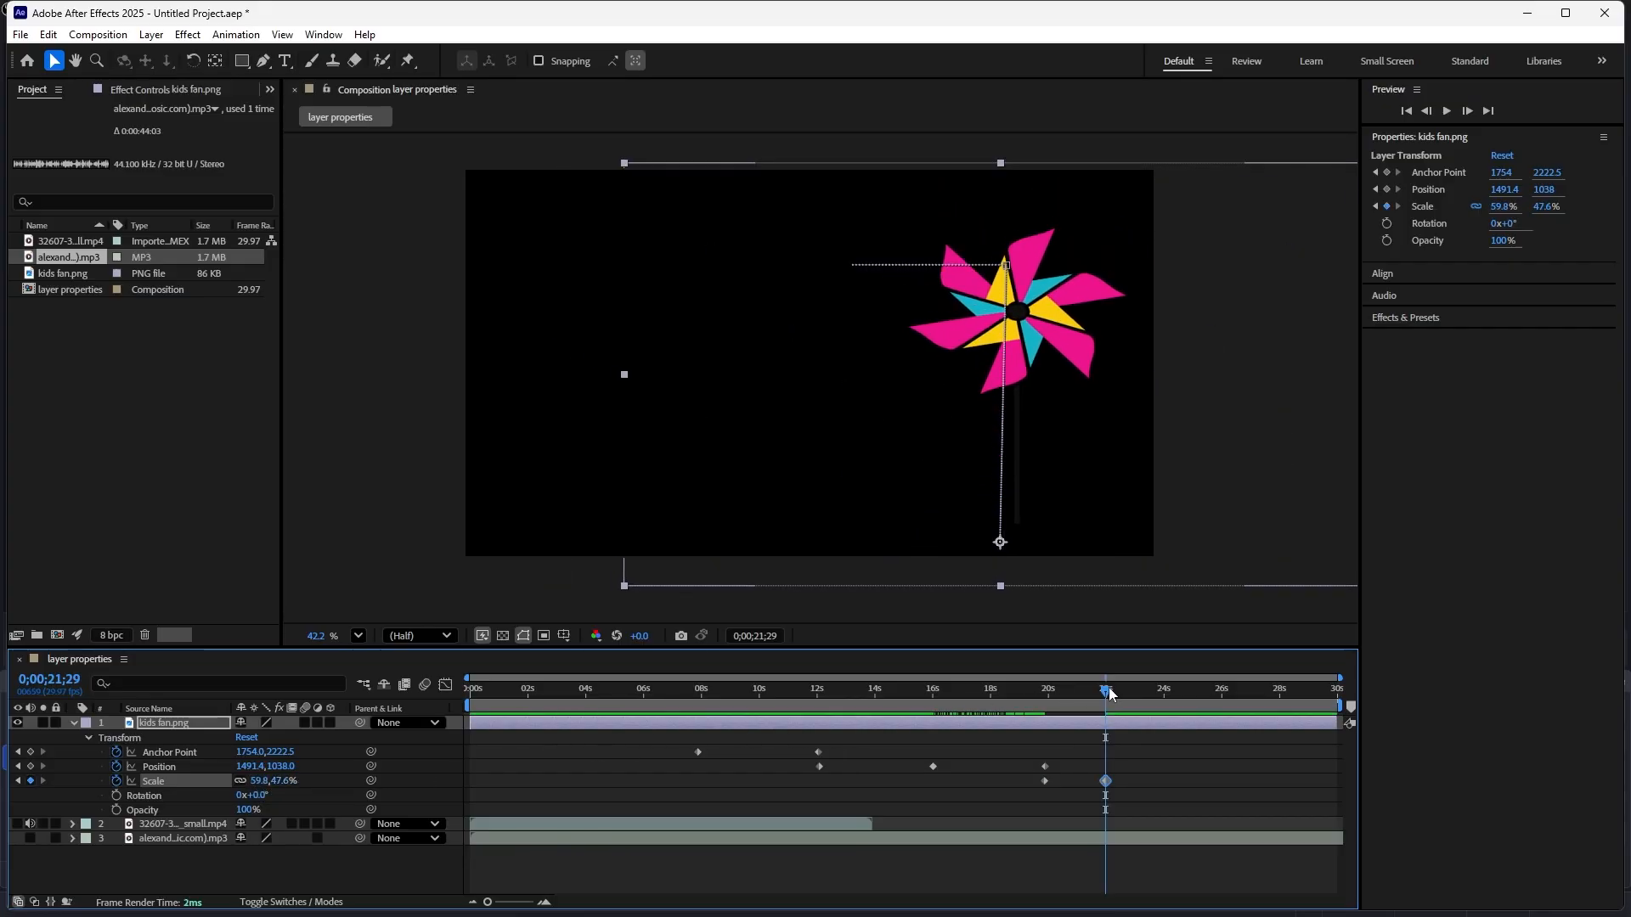
# - Start keyframing the kids fan's Rotation at 0;00;21;28, and set it to 357° at 0;00;23;29
pyautogui.click(1070, 704)
pyautogui.moveTo(1070, 704); pyautogui.dragTo(1105, 783)
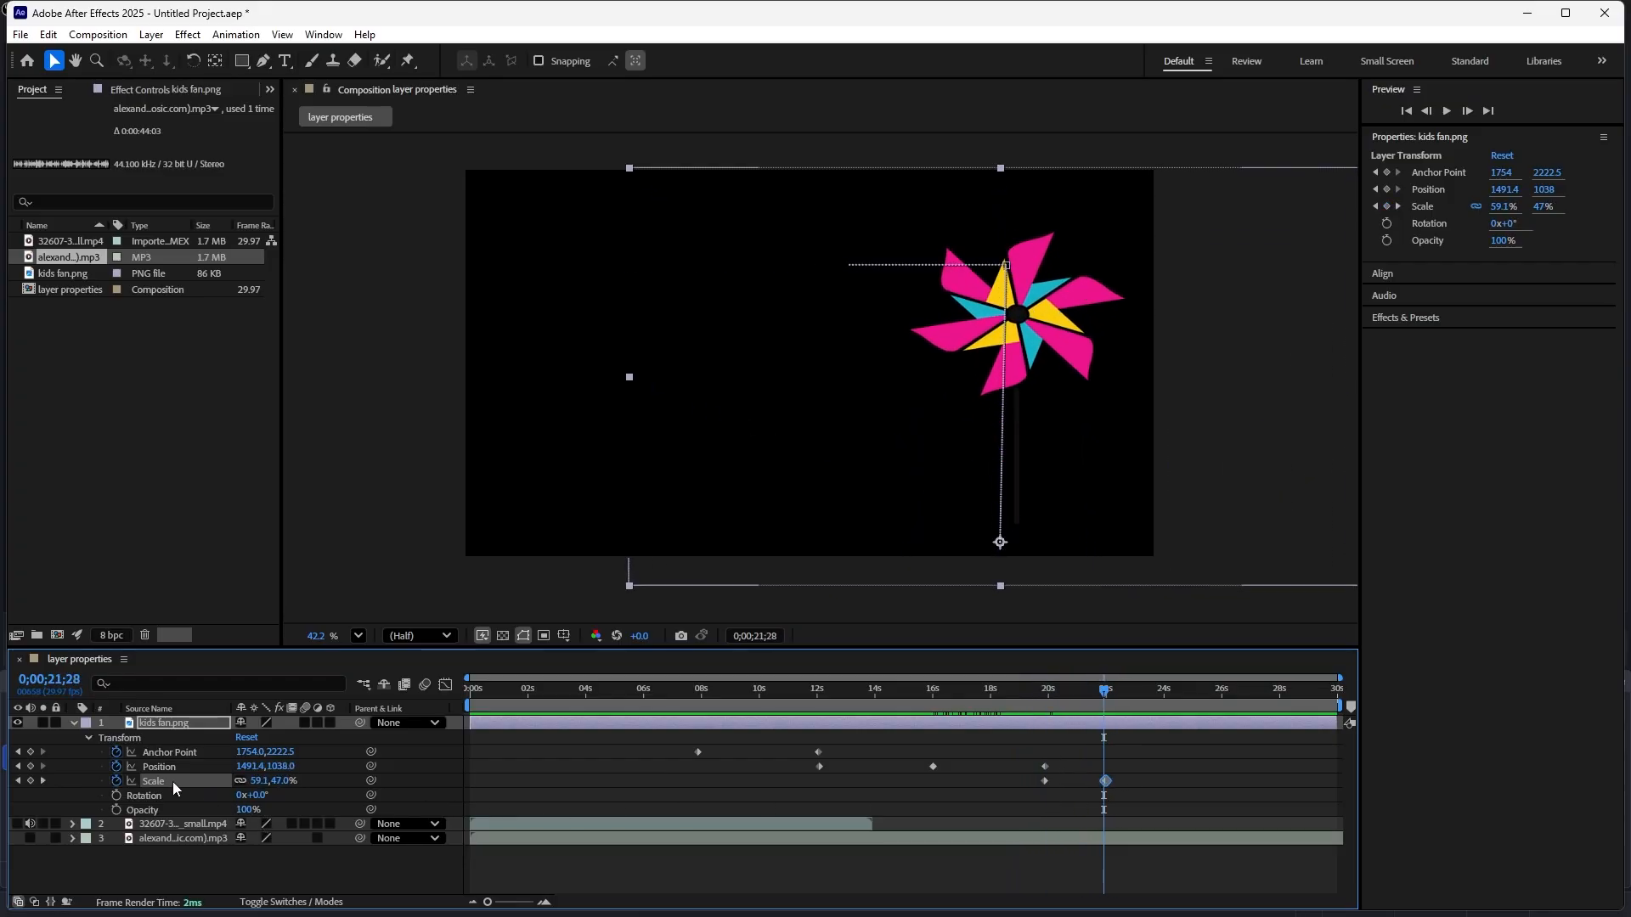
pyautogui.click(116, 795)
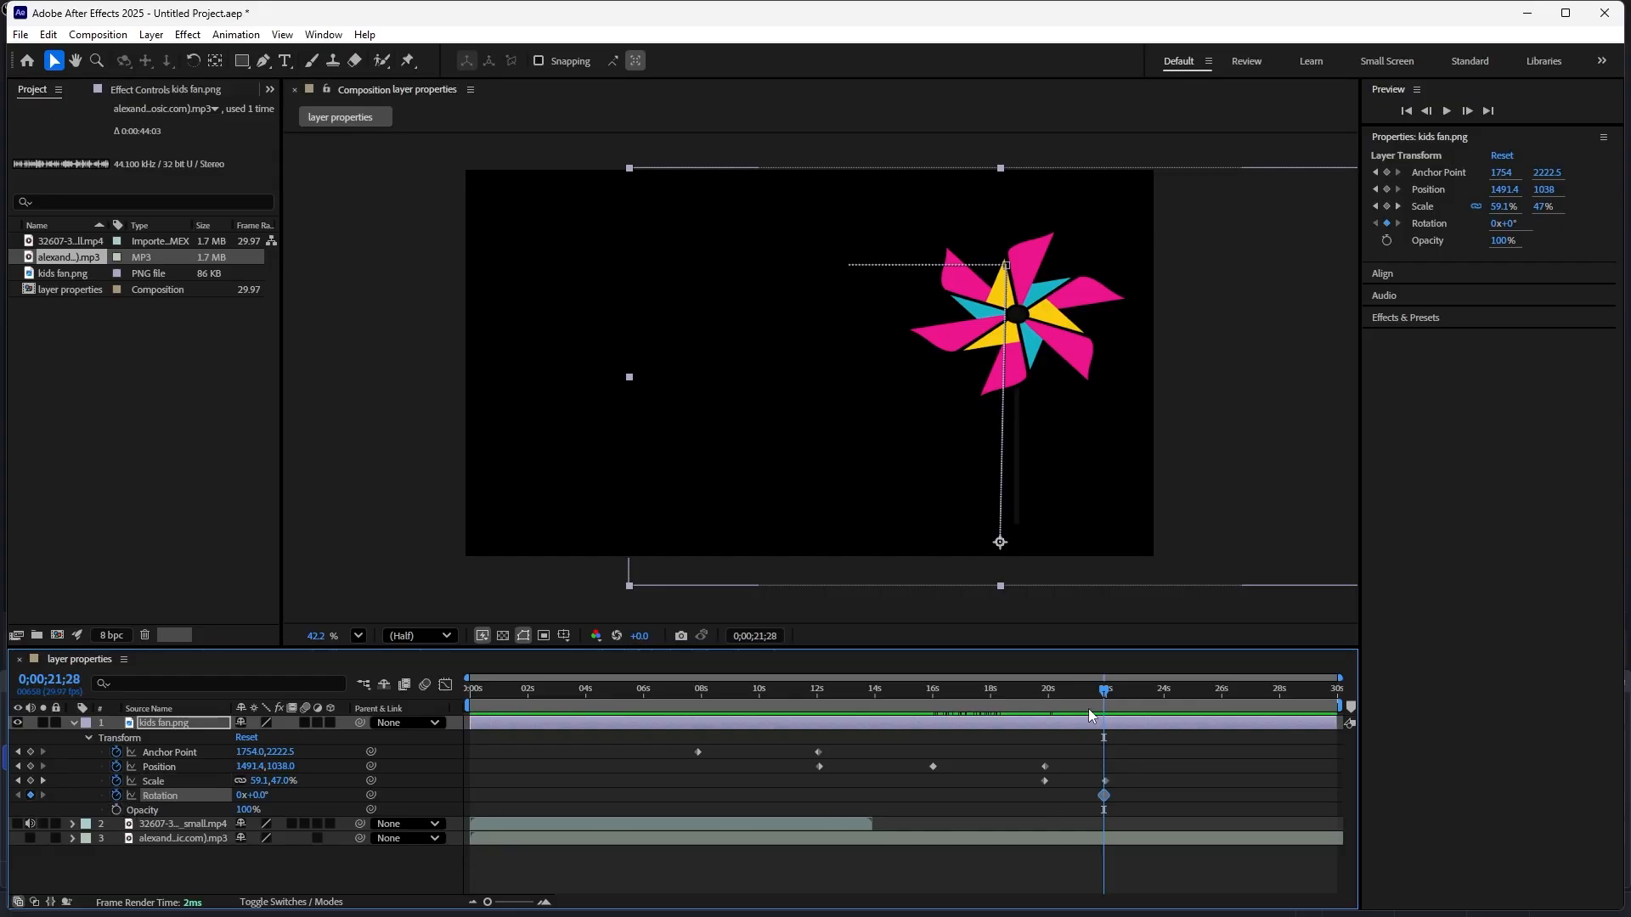
pyautogui.moveTo(1107, 698); pyautogui.dragTo(1165, 710)
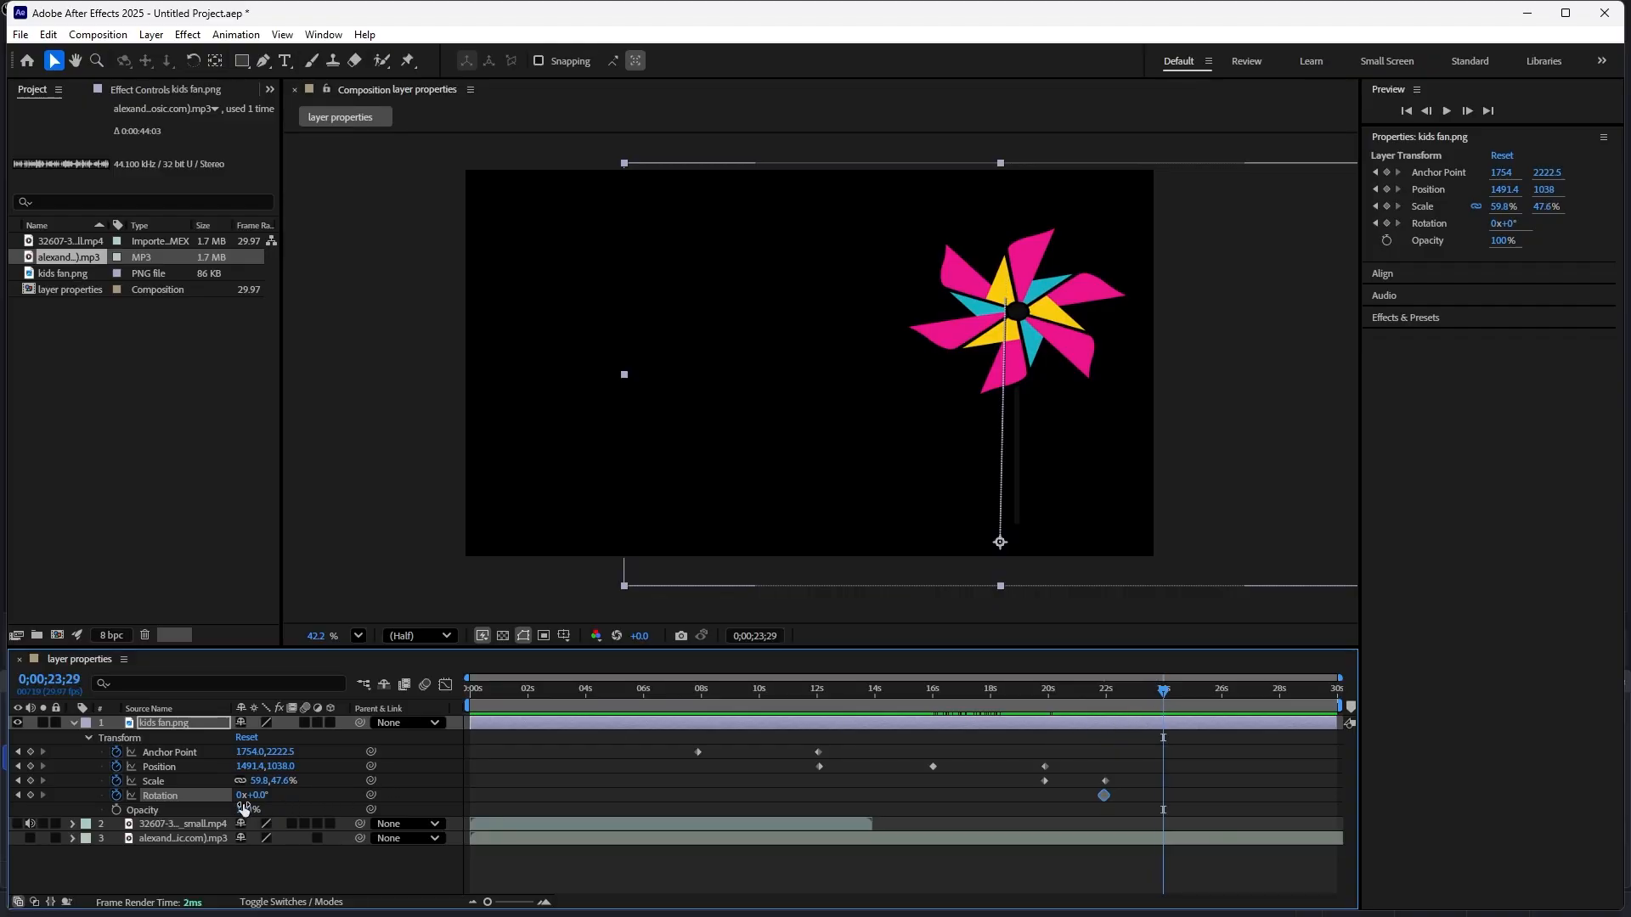
pyautogui.moveTo(254, 796); pyautogui.dragTo(586, 820)
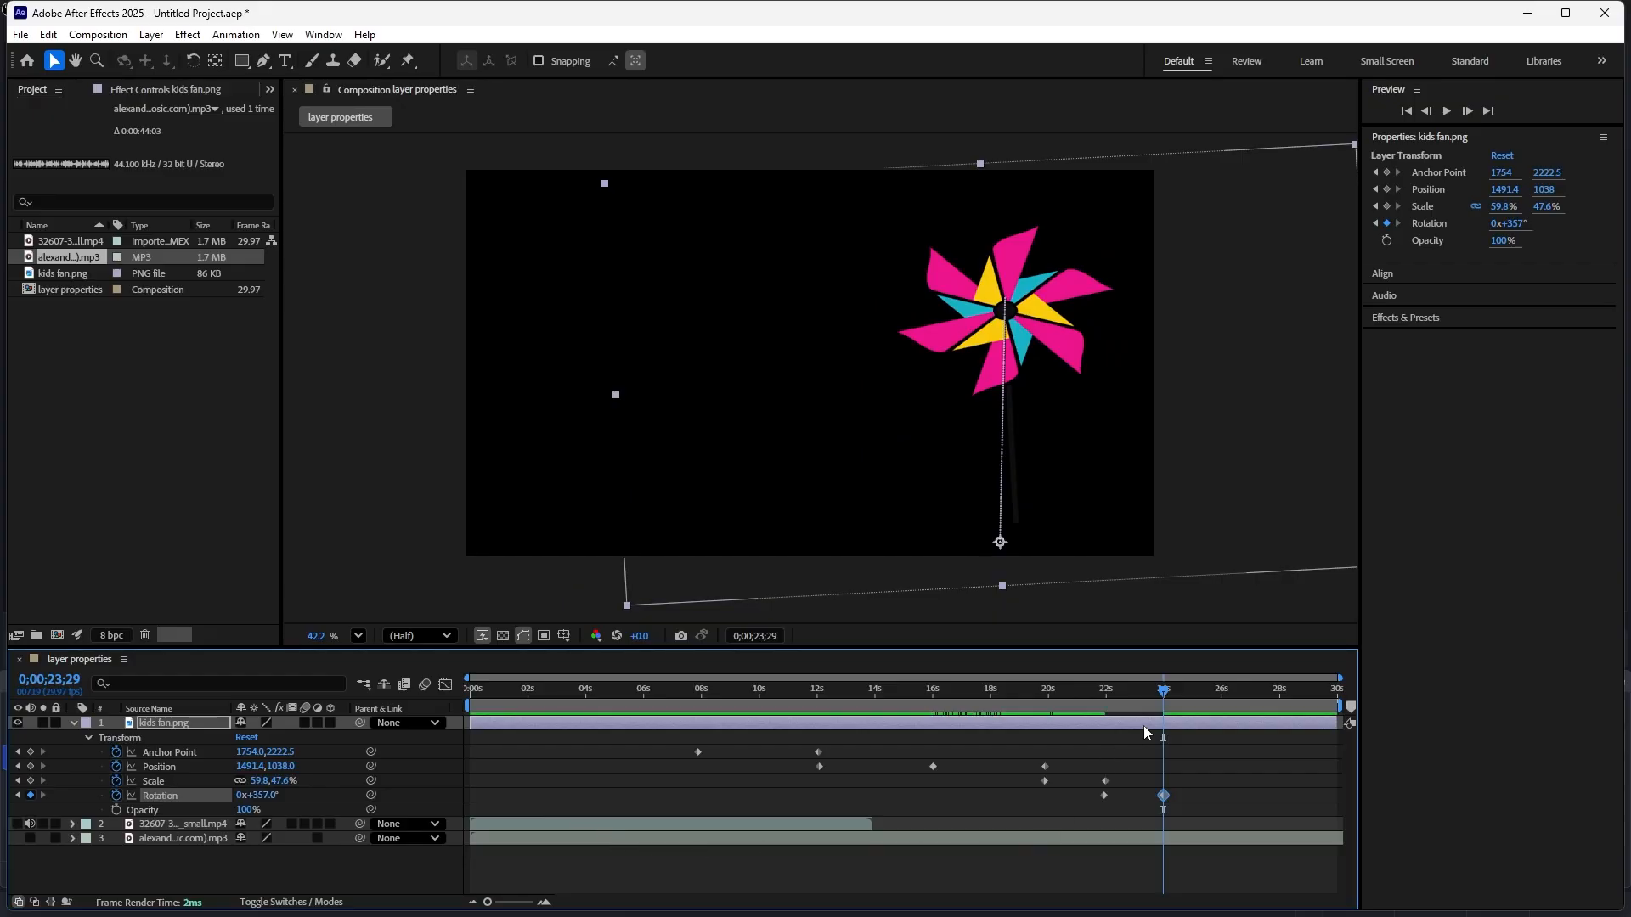
# - Keyframe the kids fan's Opacity at 100% at 0;00;24;00 and at 0% at 0;00;26;00
pyautogui.moveTo(1166, 696); pyautogui.dragTo(1164, 814)
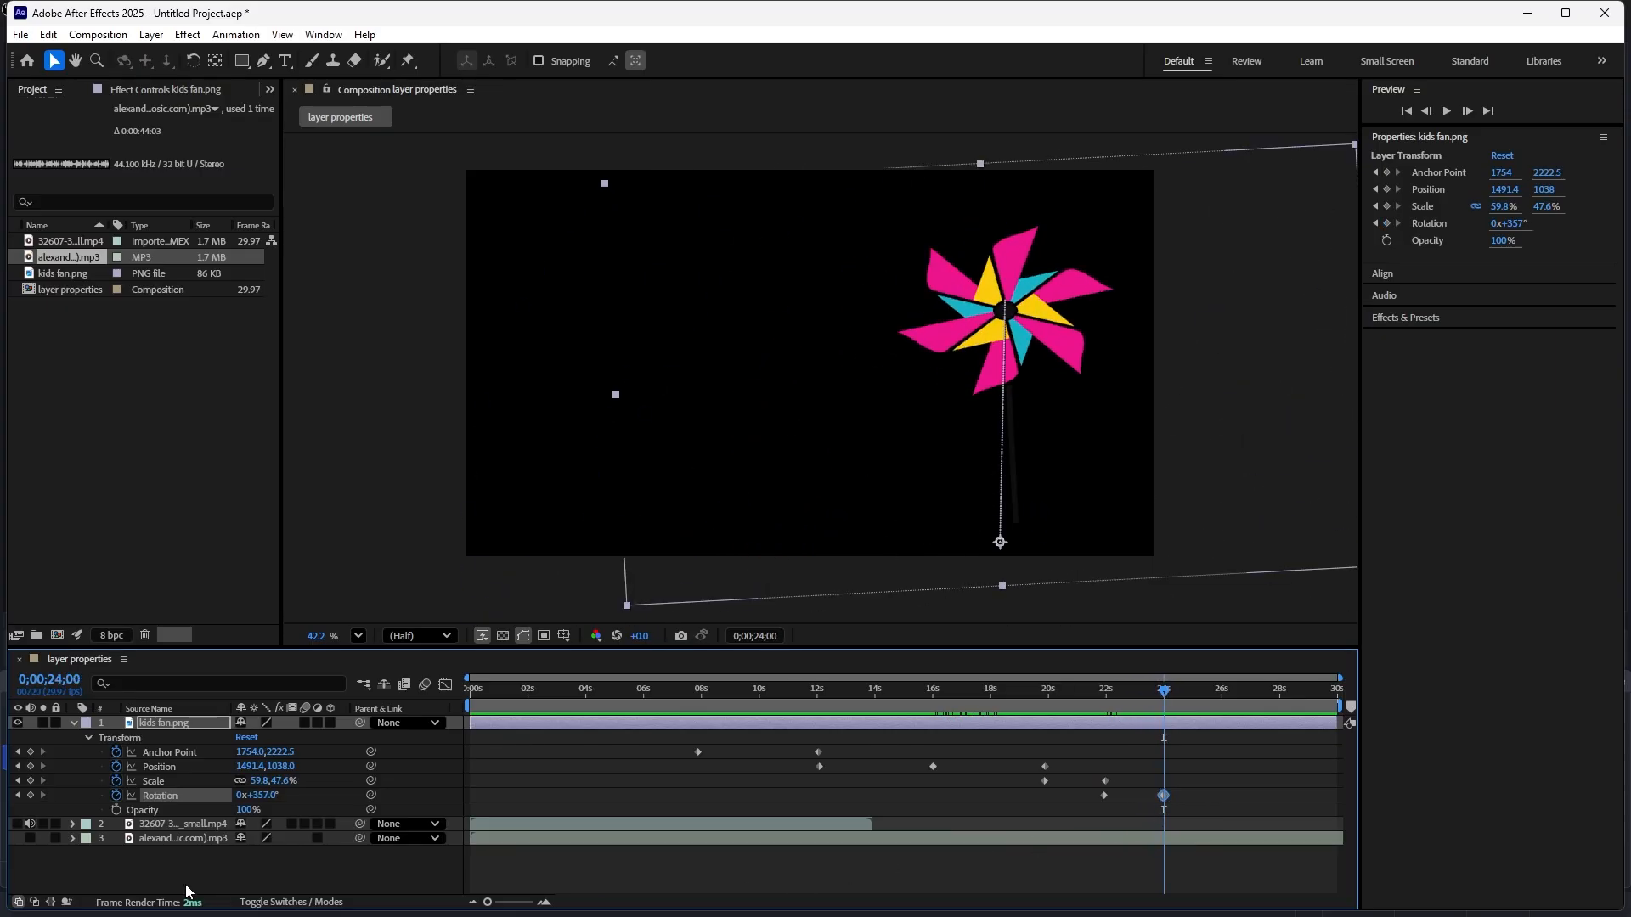
pyautogui.click(117, 810)
pyautogui.moveTo(248, 809); pyautogui.dragTo(64, 792)
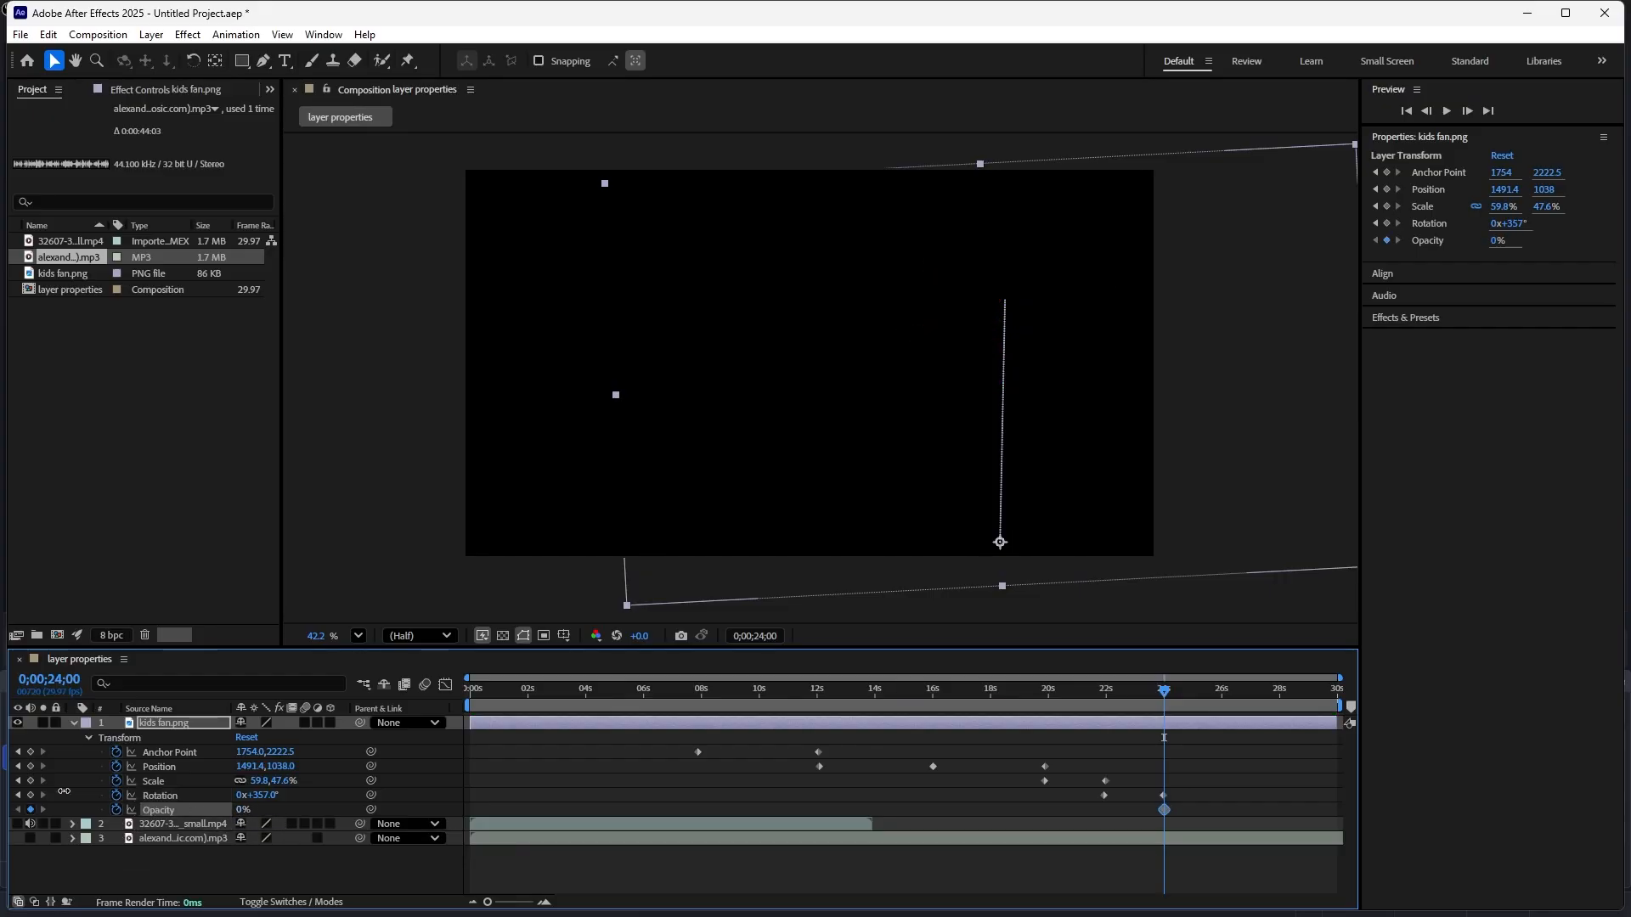
pyautogui.moveTo(1164, 690); pyautogui.dragTo(1164, 792)
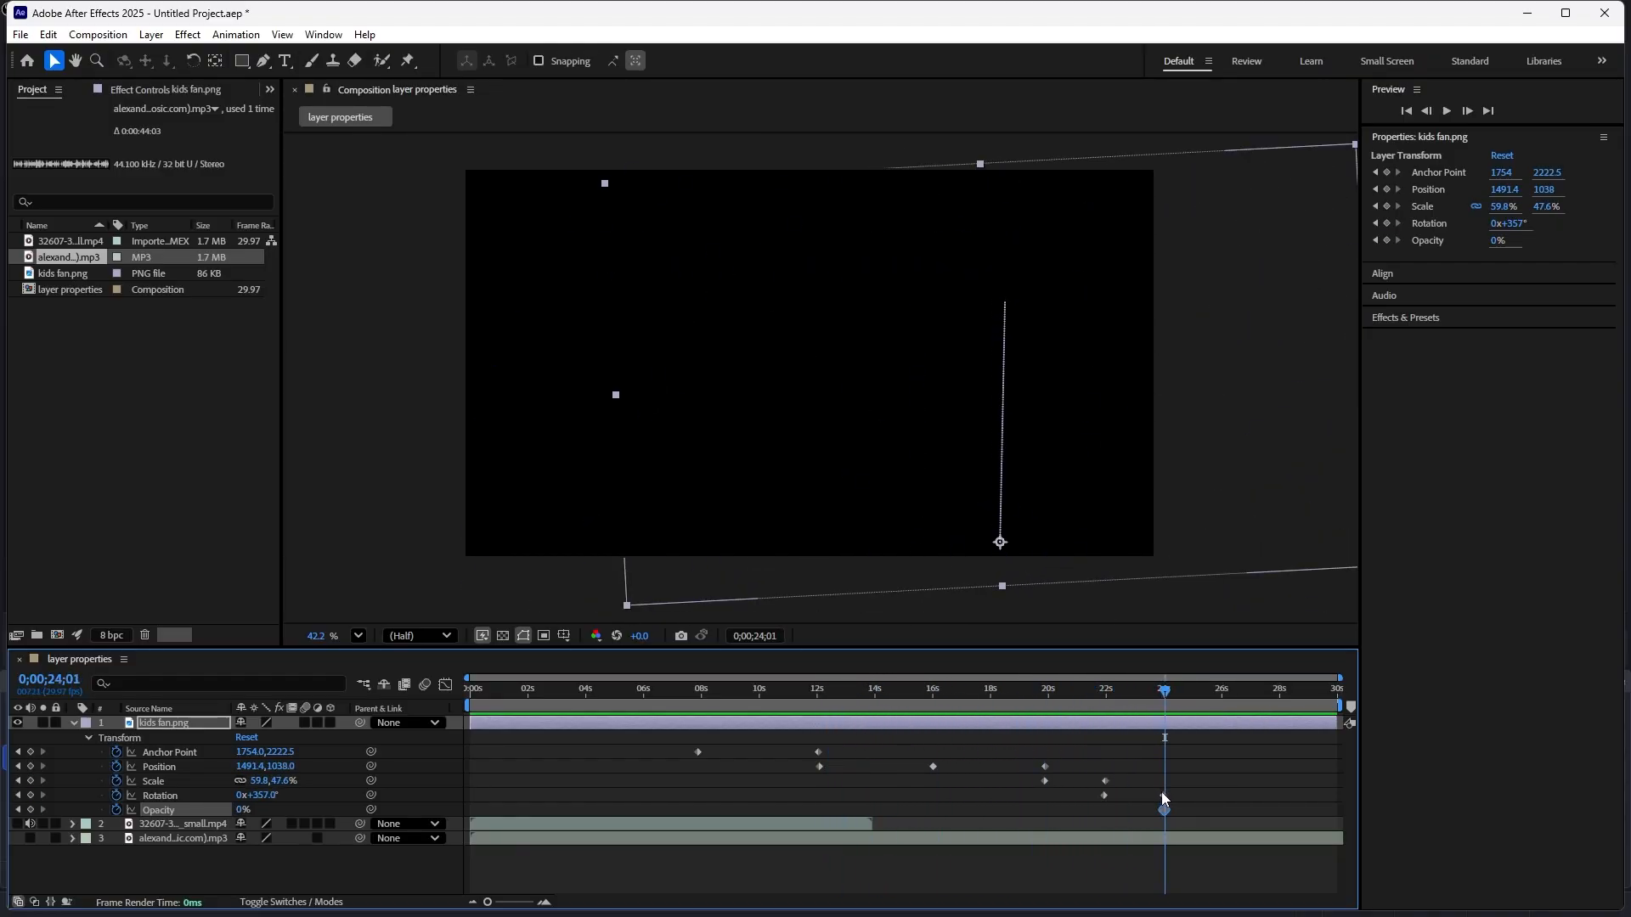
pyautogui.press('pageup')
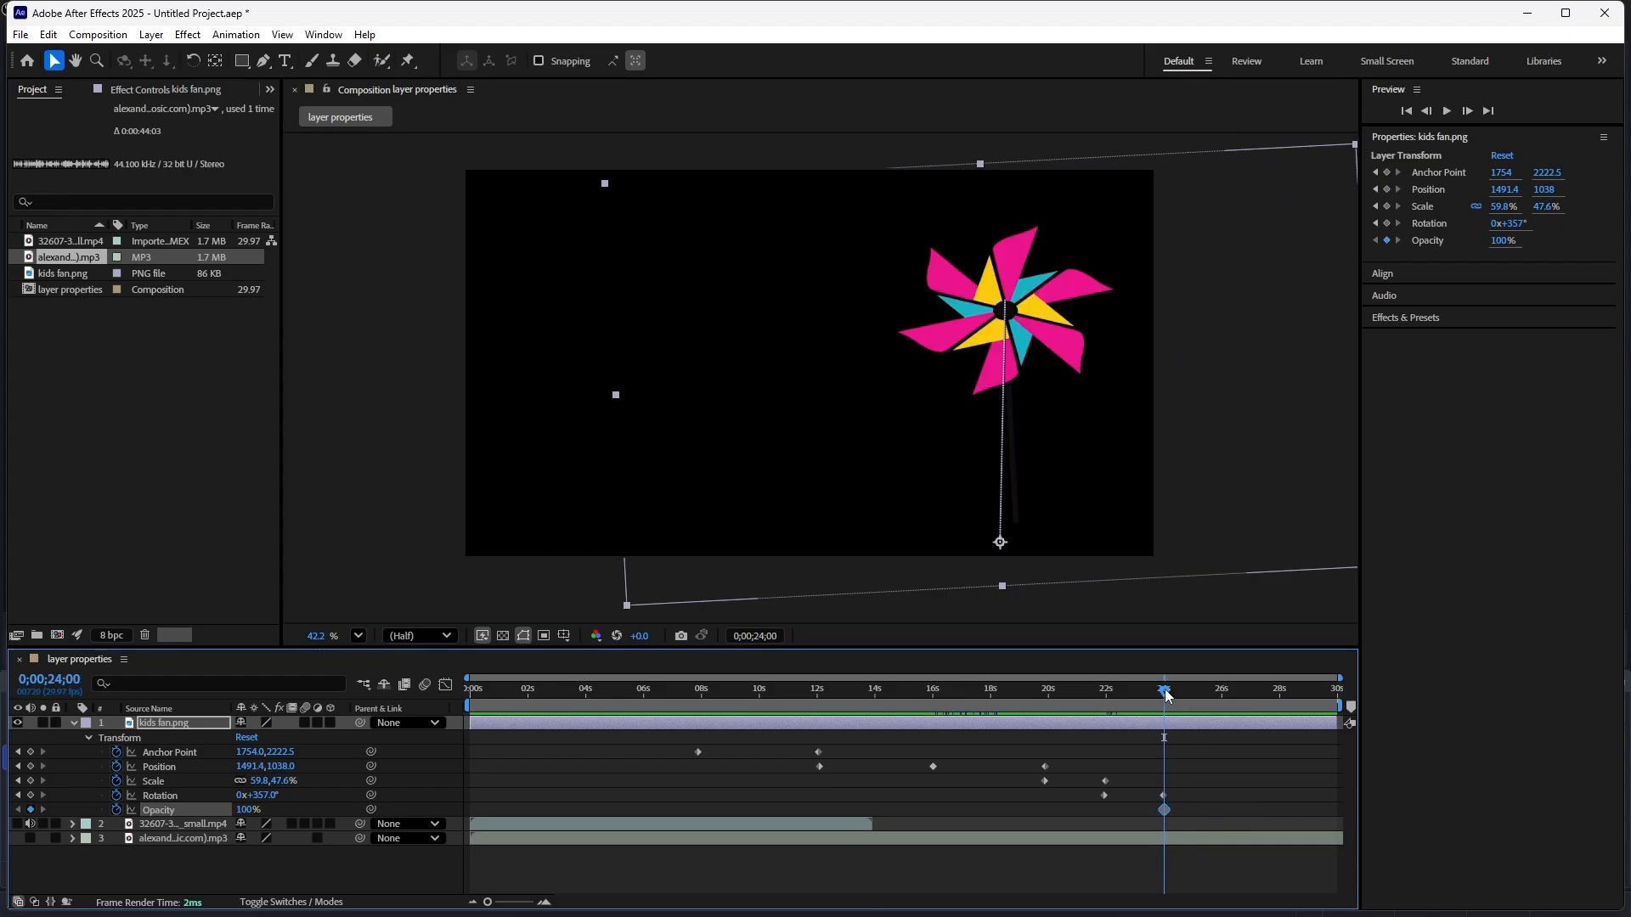
pyautogui.moveTo(1166, 695); pyautogui.dragTo(1224, 715)
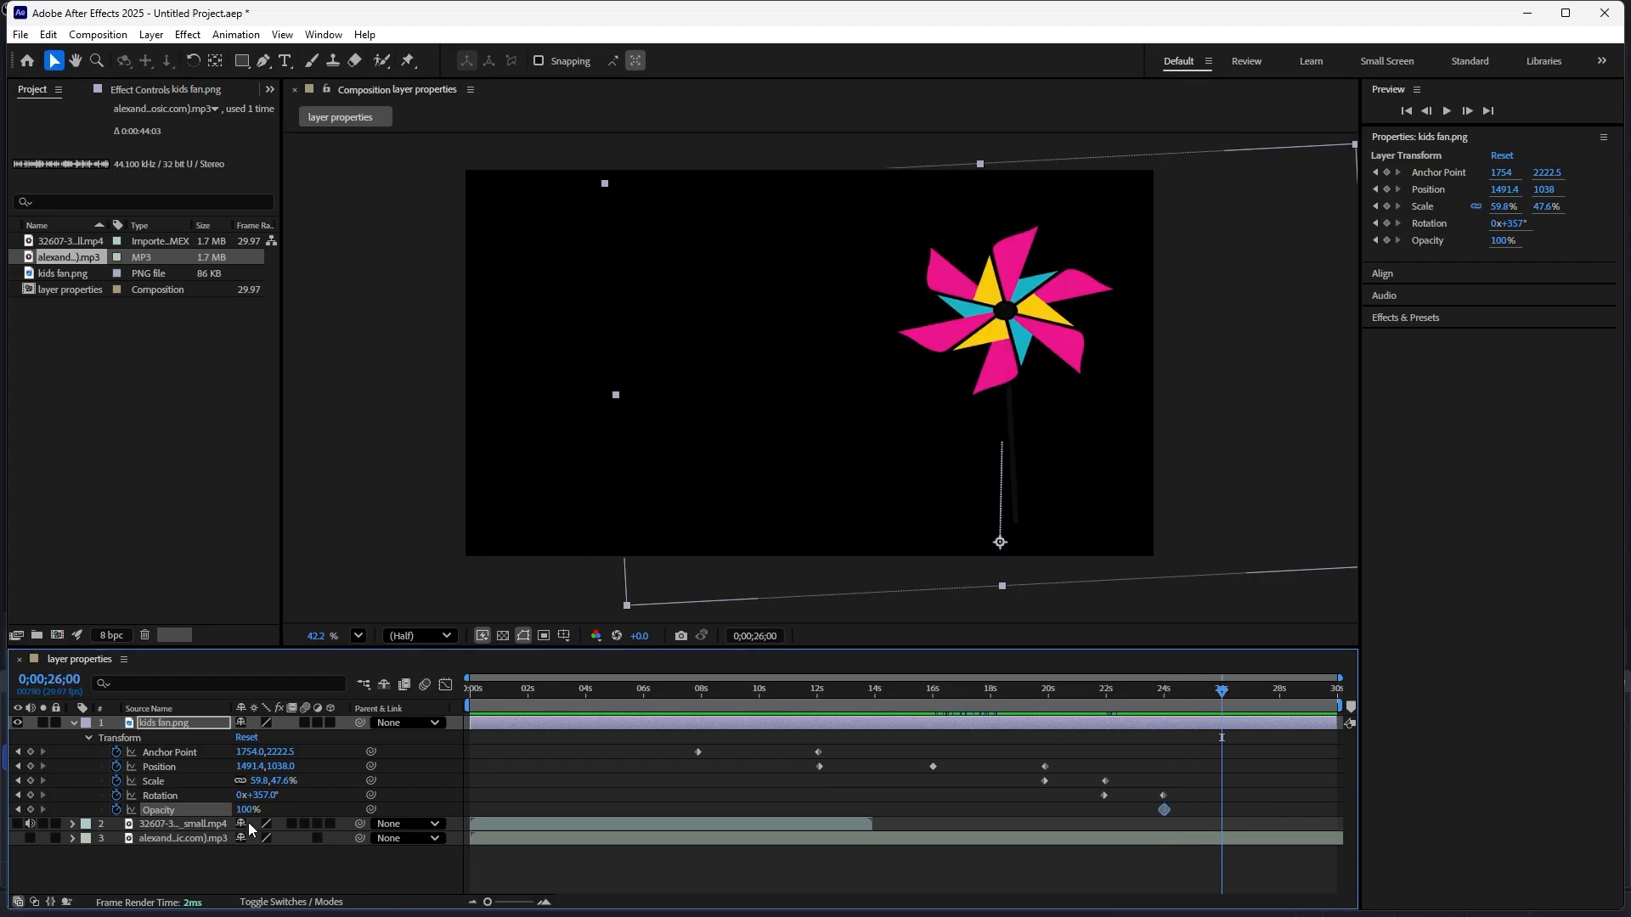
pyautogui.moveTo(243, 810); pyautogui.dragTo(33, 795)
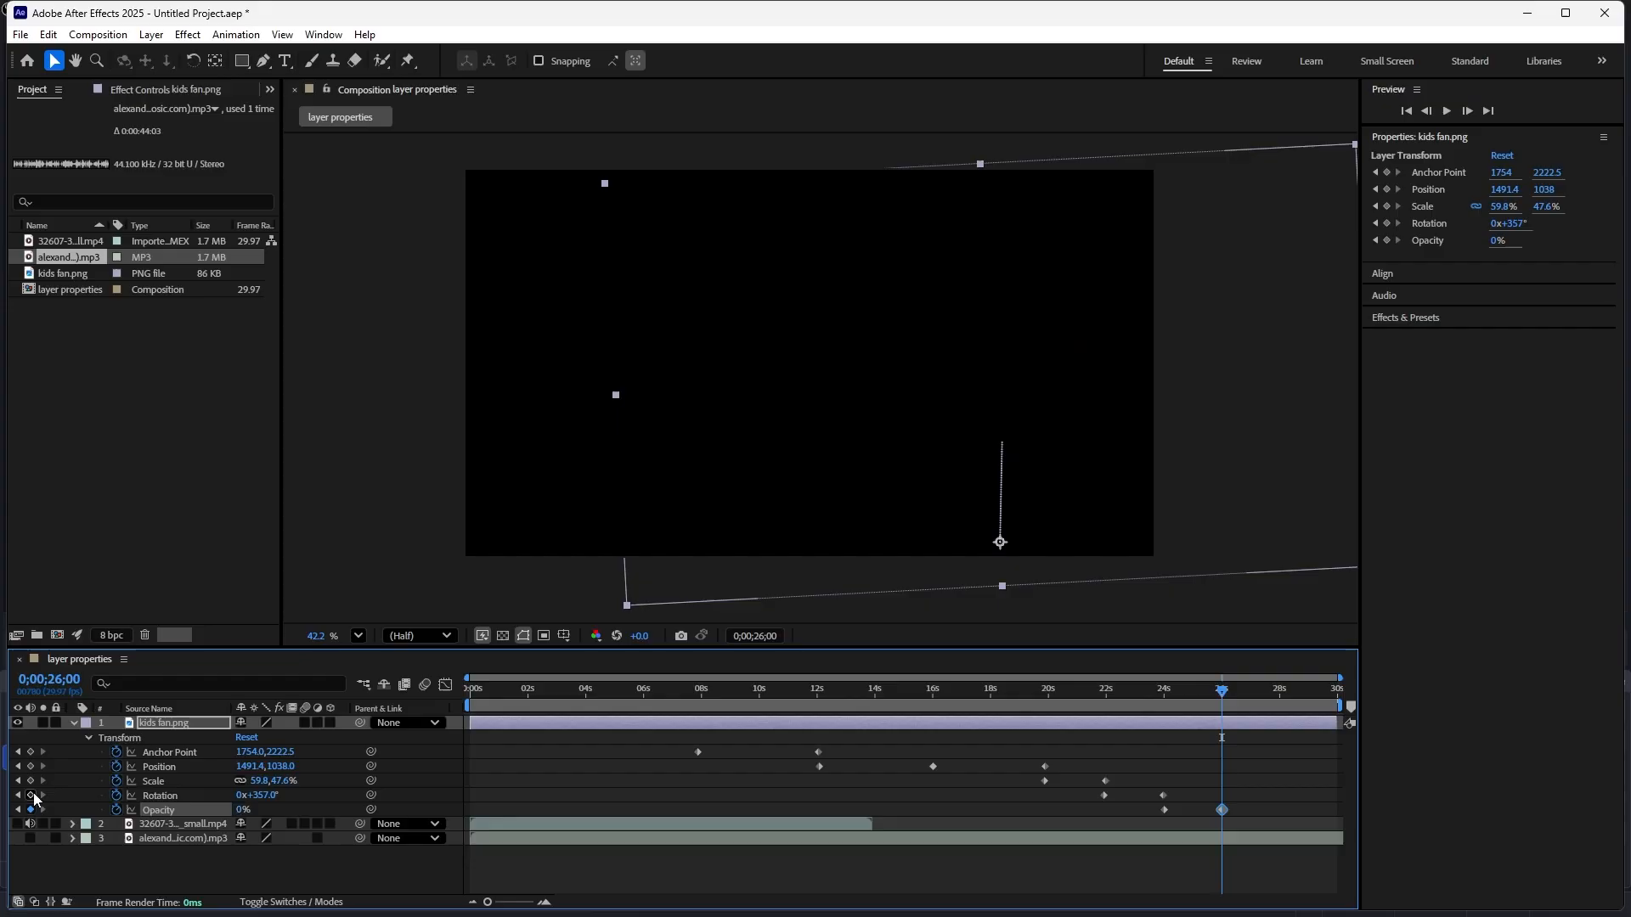
# - Remove the keyframes from all five kids fan Transform properties at 0;00;05;17, and collapse the layer with the time back at 0;00;00;00
pyautogui.moveTo(1221, 698); pyautogui.dragTo(618, 748)
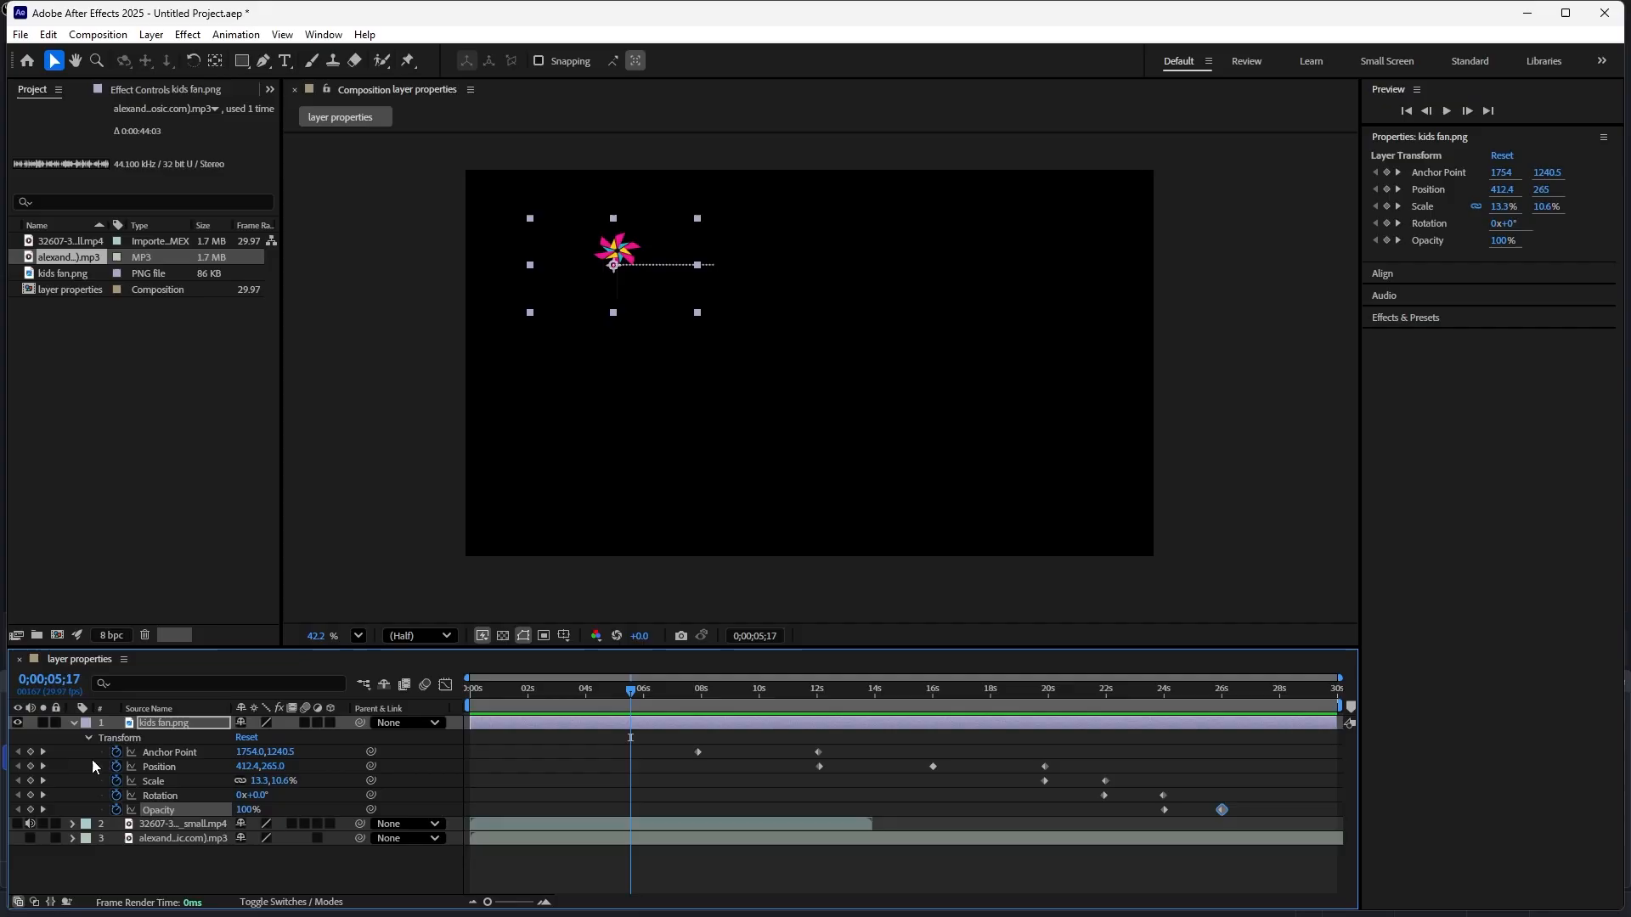
pyautogui.click(116, 752)
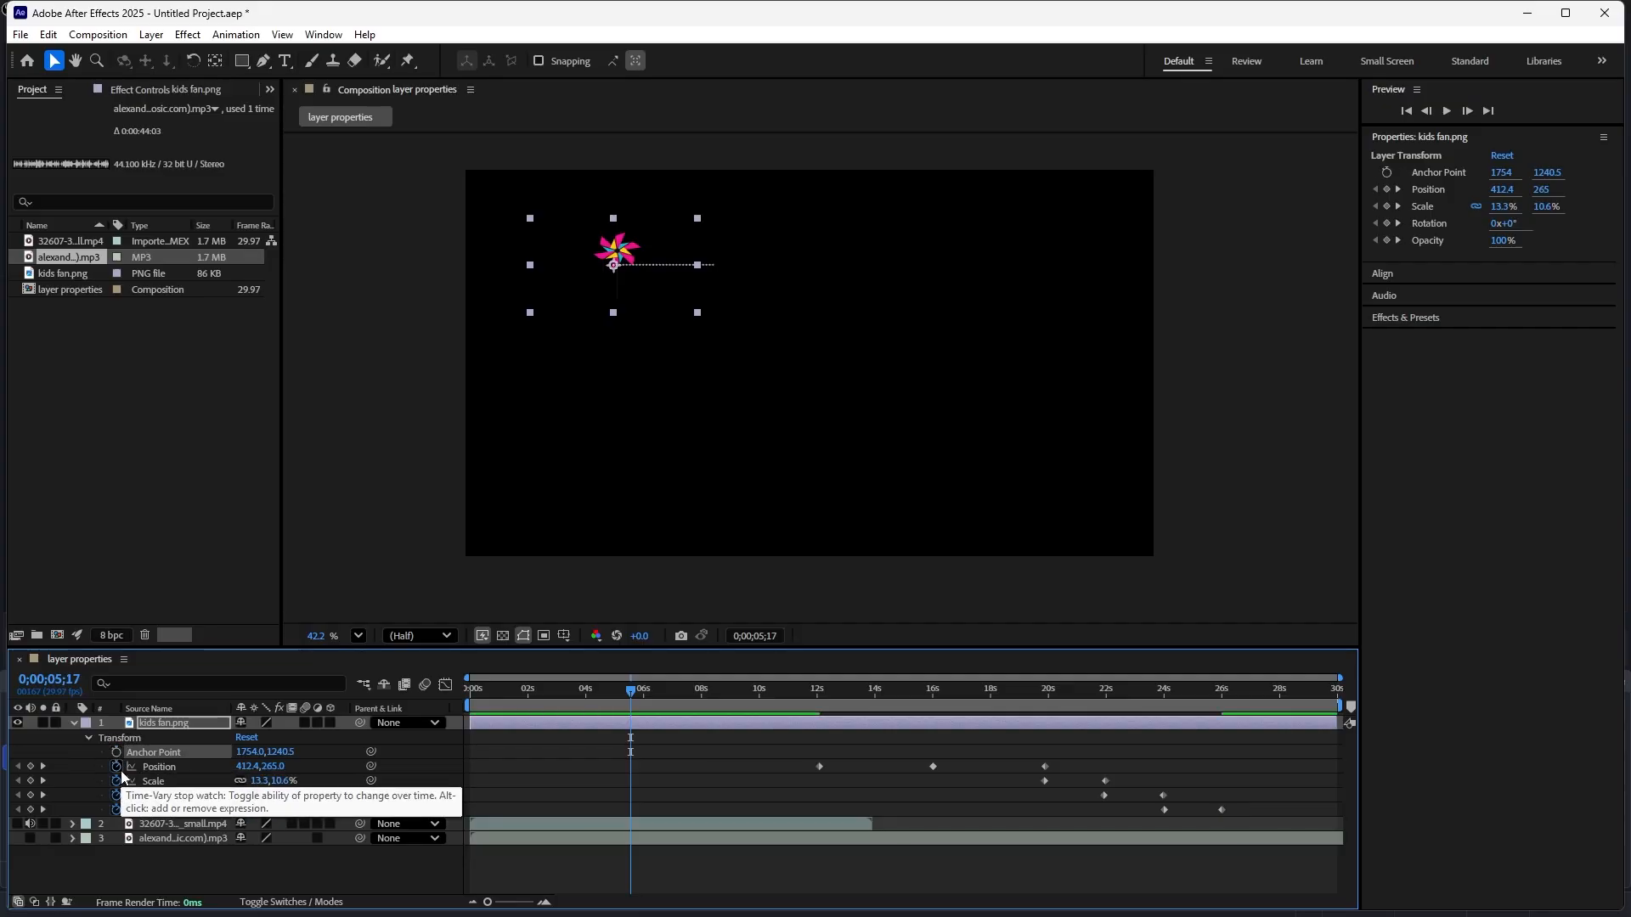
pyautogui.click(116, 767)
pyautogui.click(116, 781)
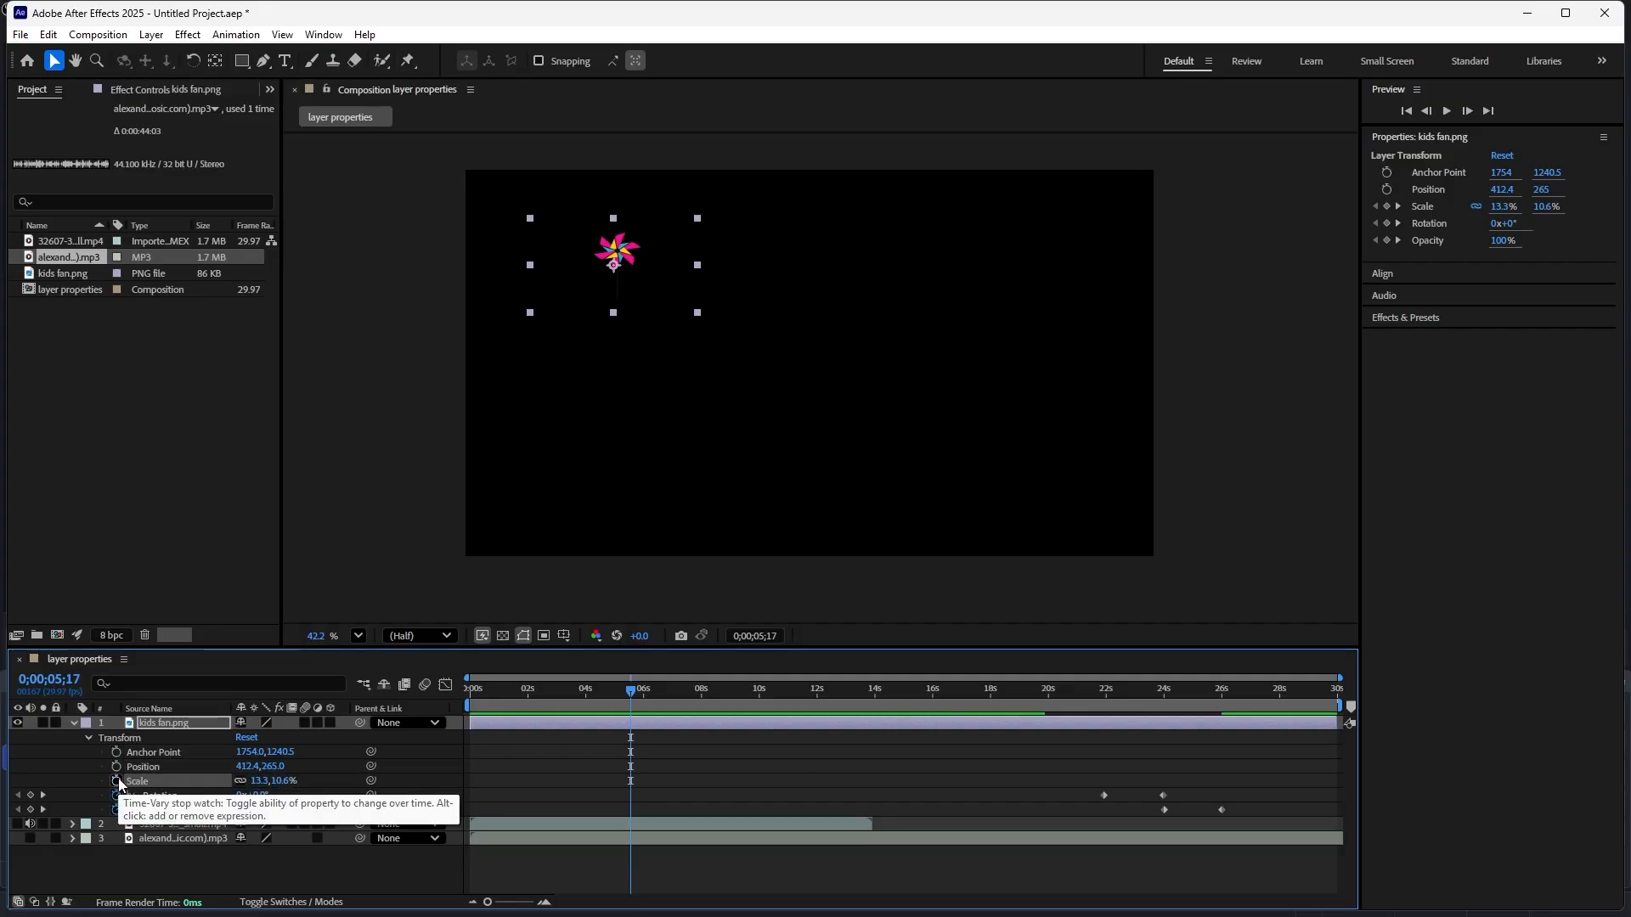
pyautogui.click(116, 796)
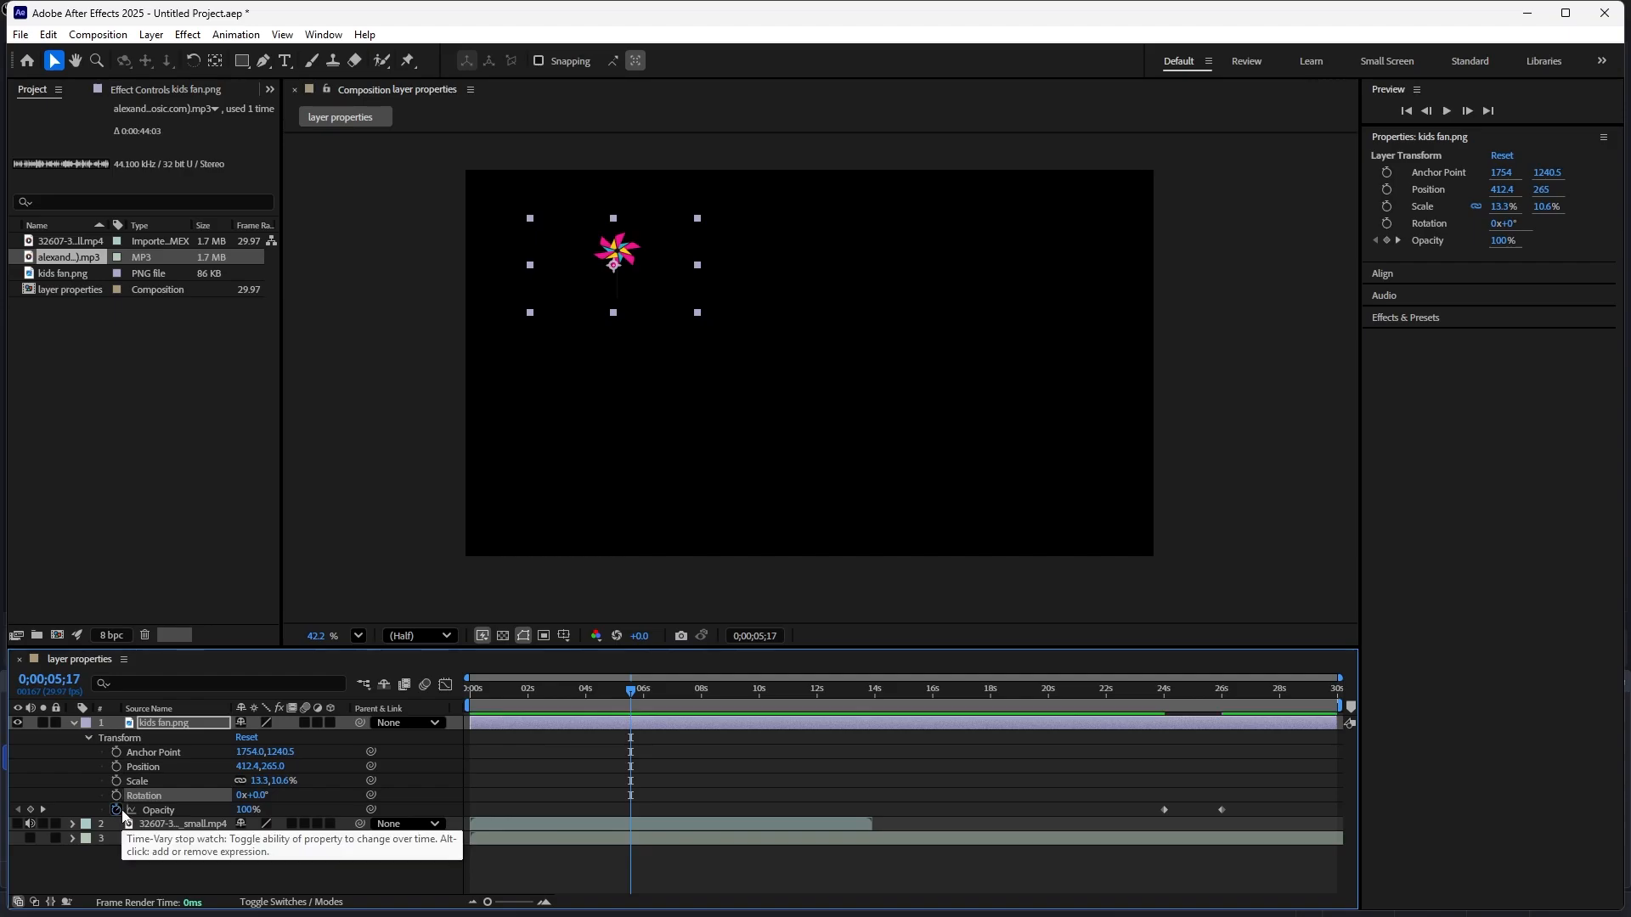
pyautogui.click(117, 810)
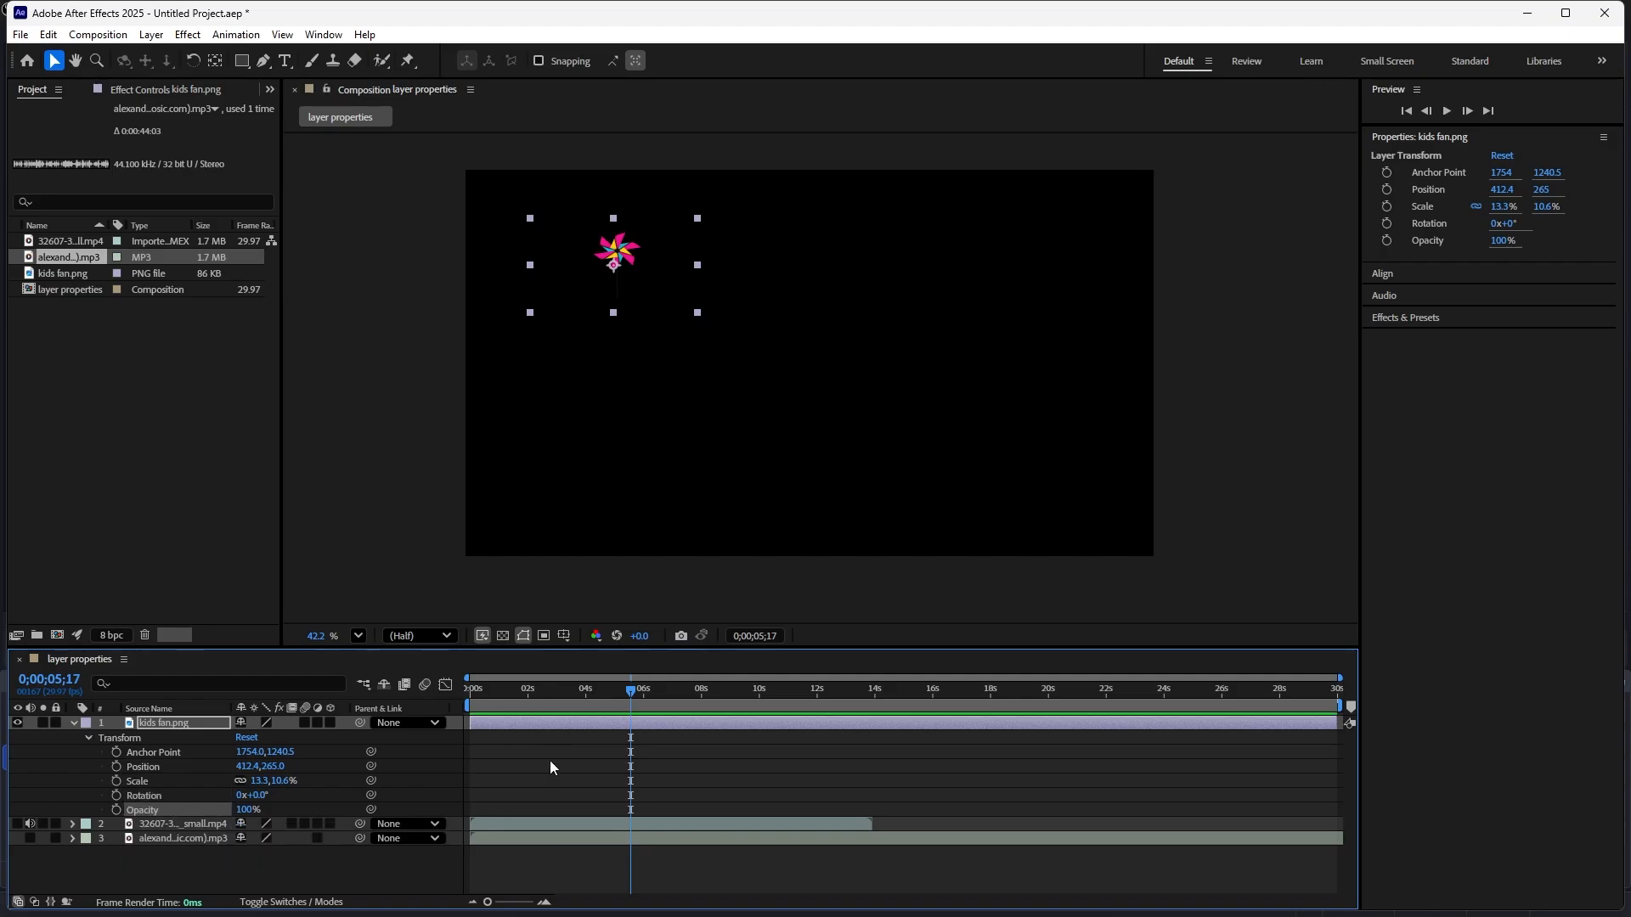
pyautogui.click(73, 723)
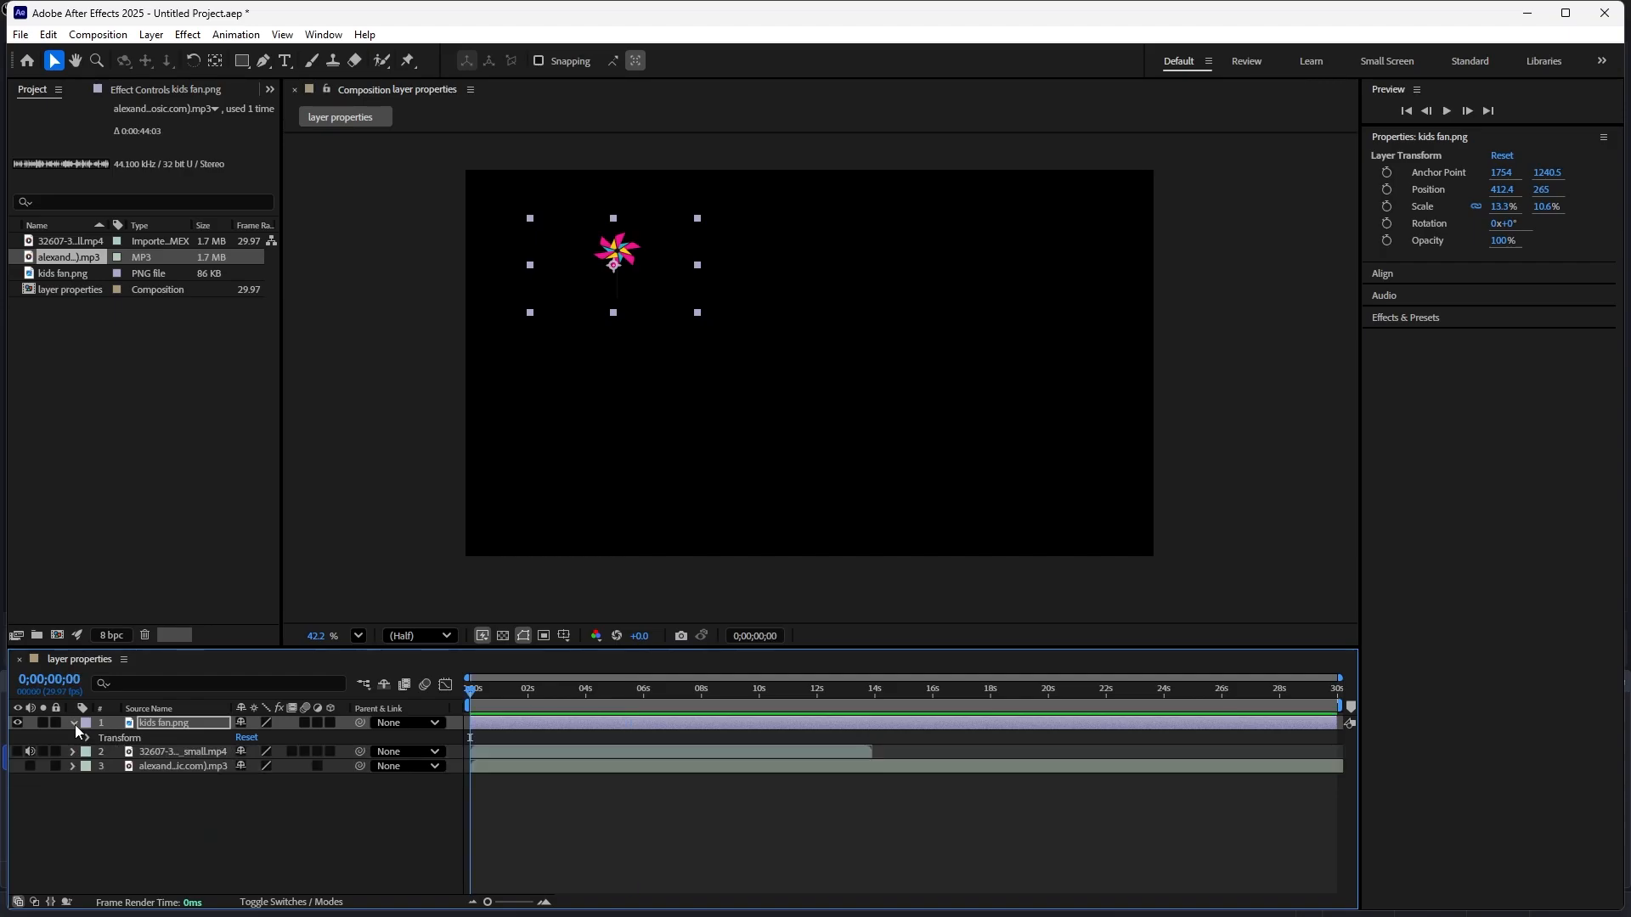
pyautogui.press('Home')
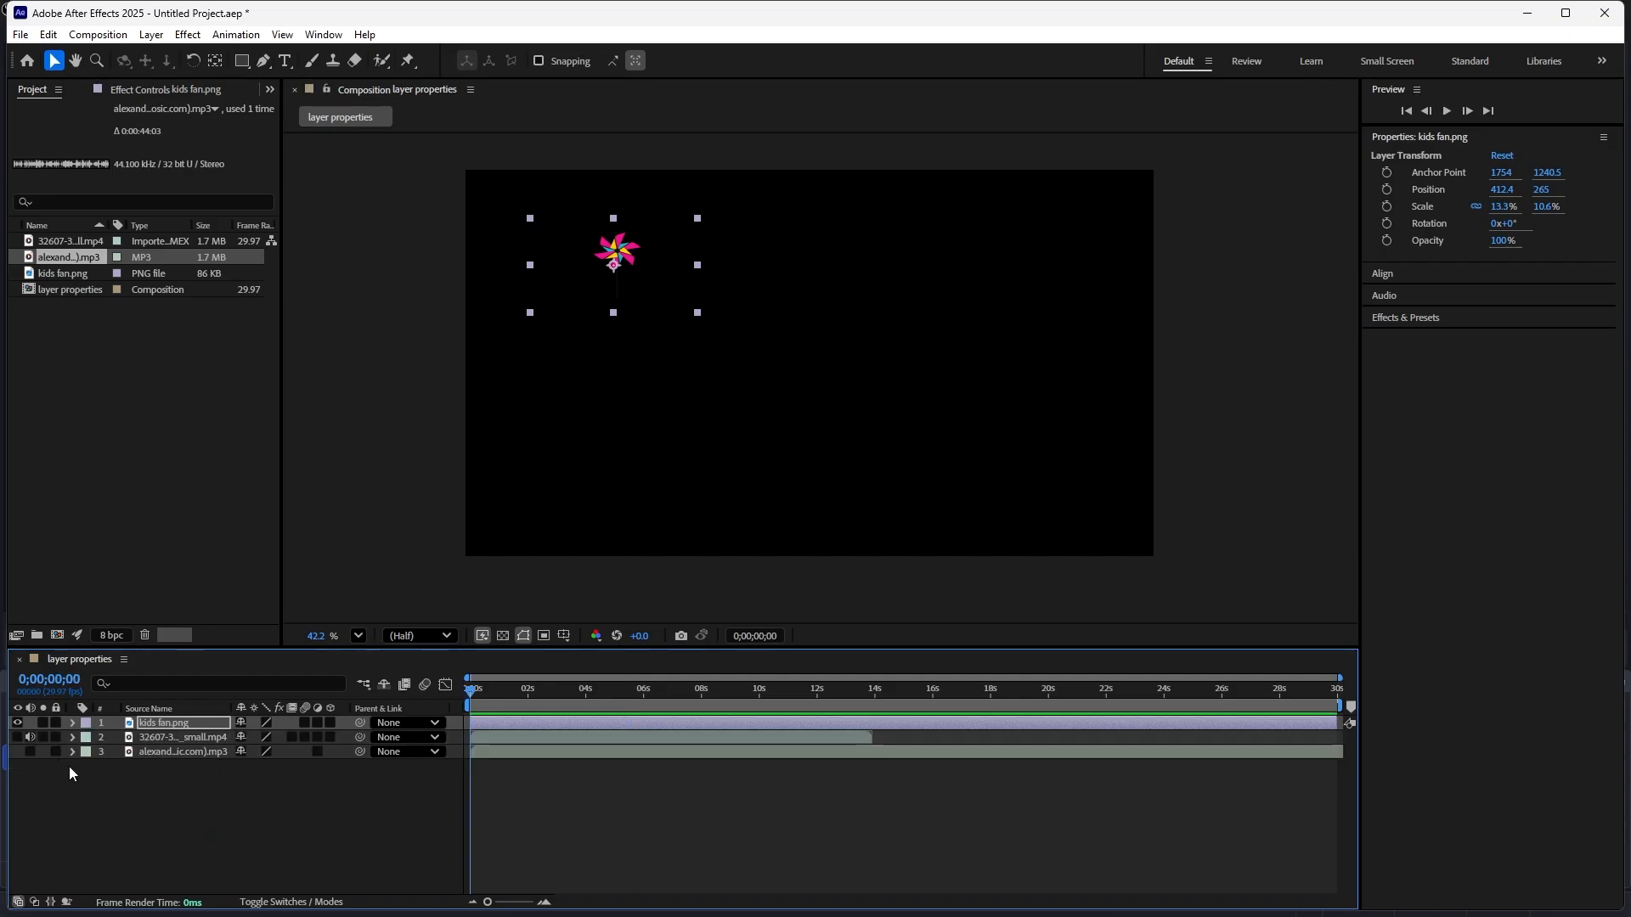
# - Show the 32607 video layer instead of the kids fan layer, and expand the video layer's Transform properties
pyautogui.click(15, 737)
pyautogui.click(18, 723)
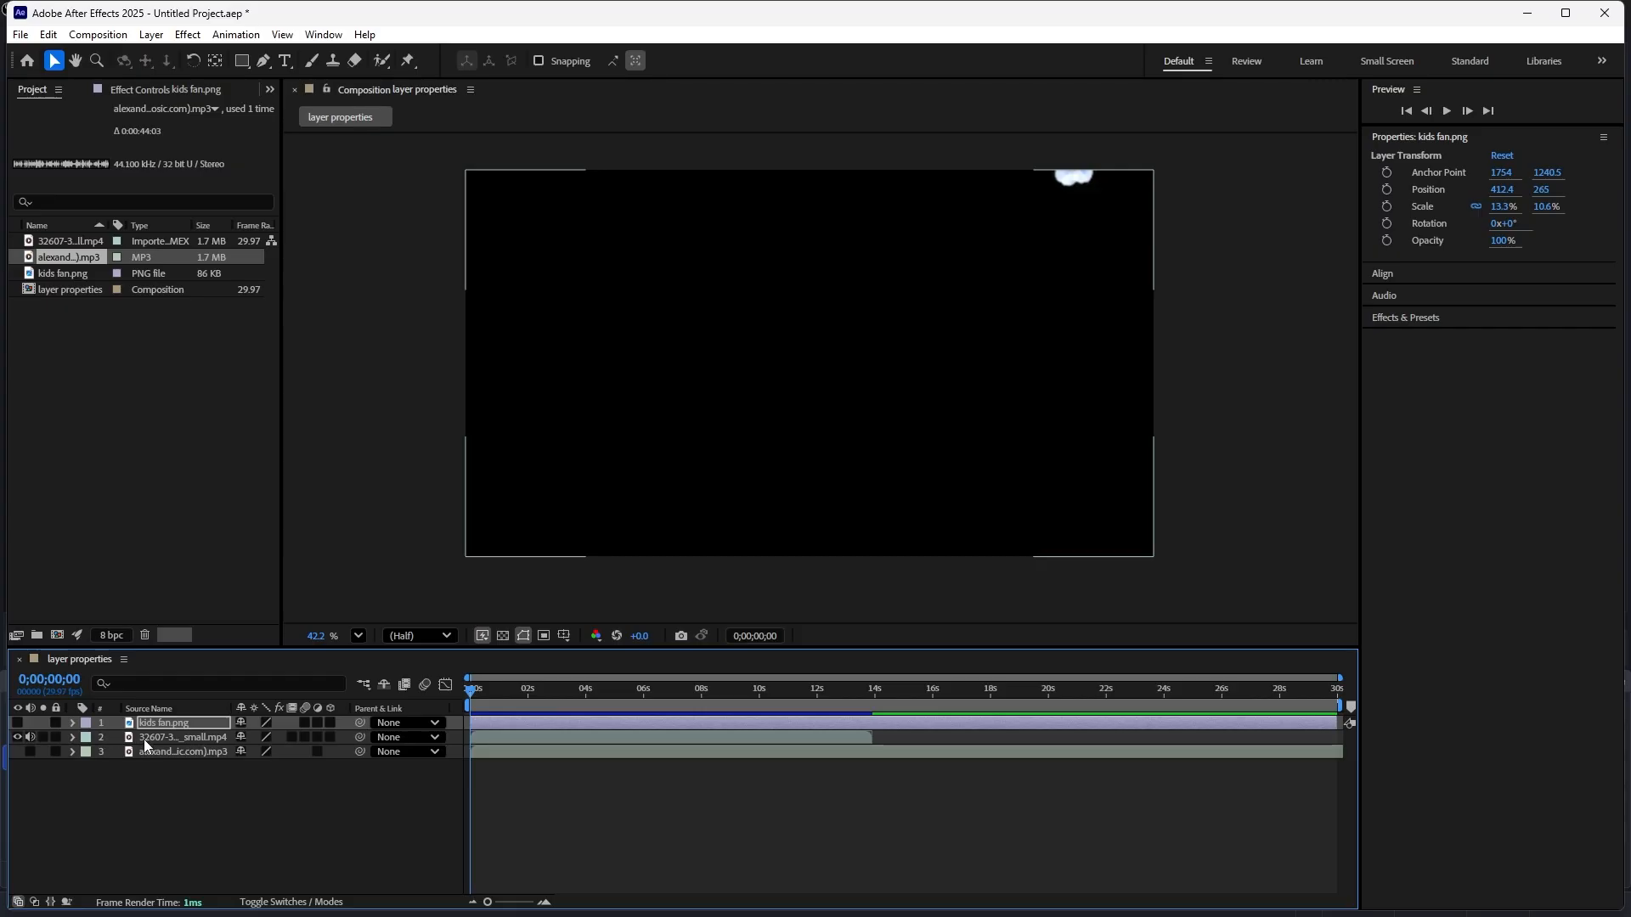
pyautogui.click(73, 738)
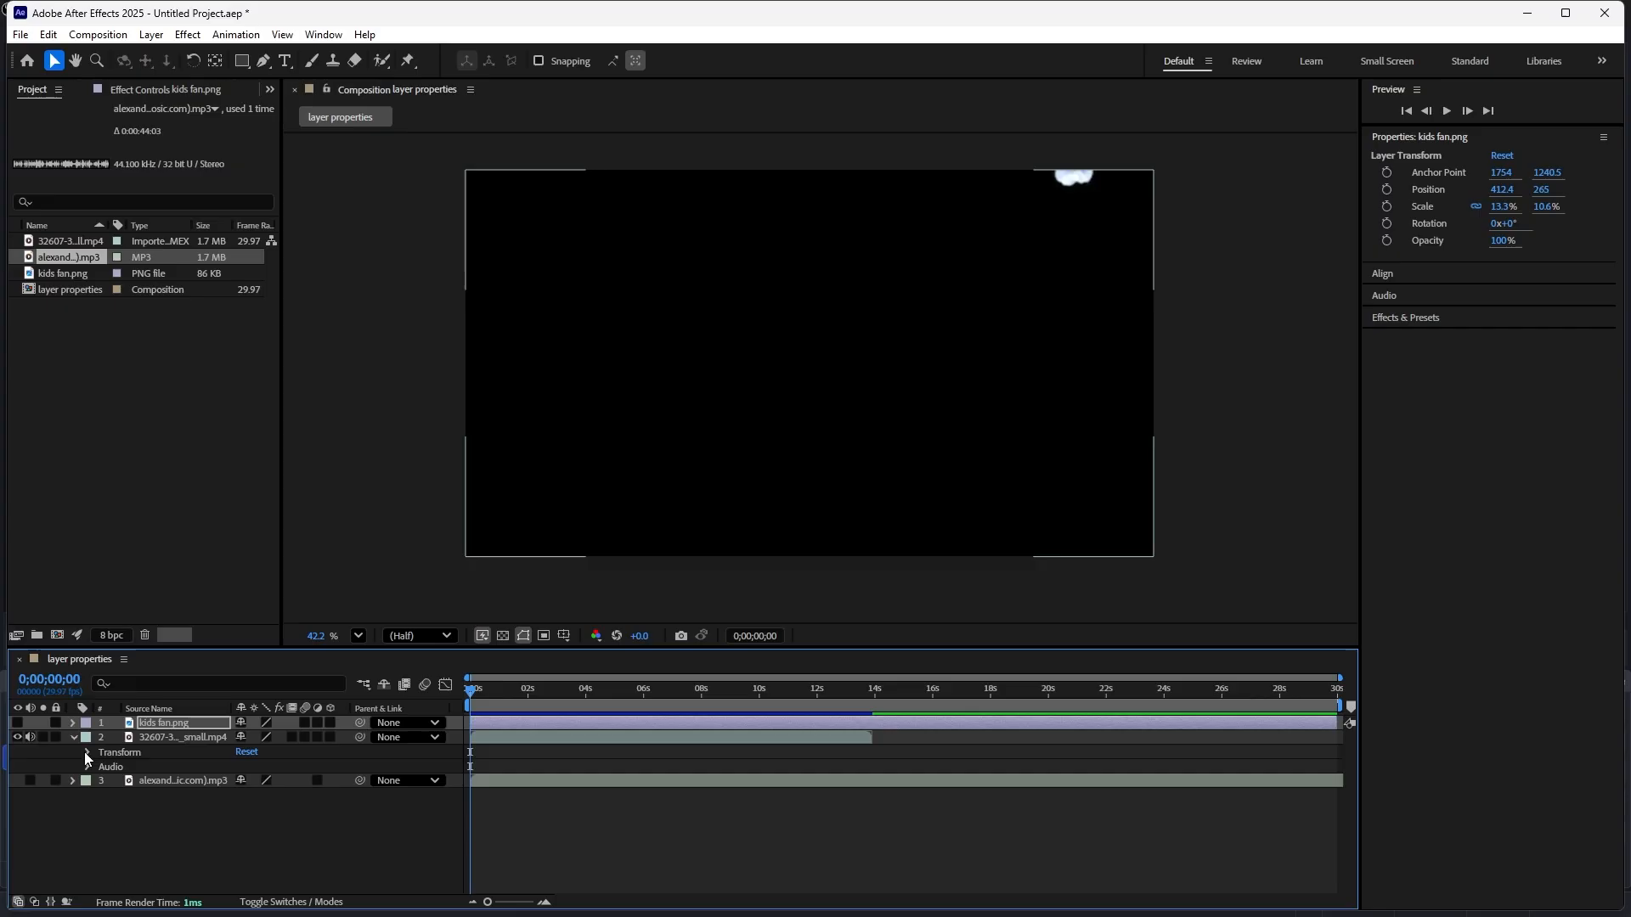
pyautogui.click(89, 753)
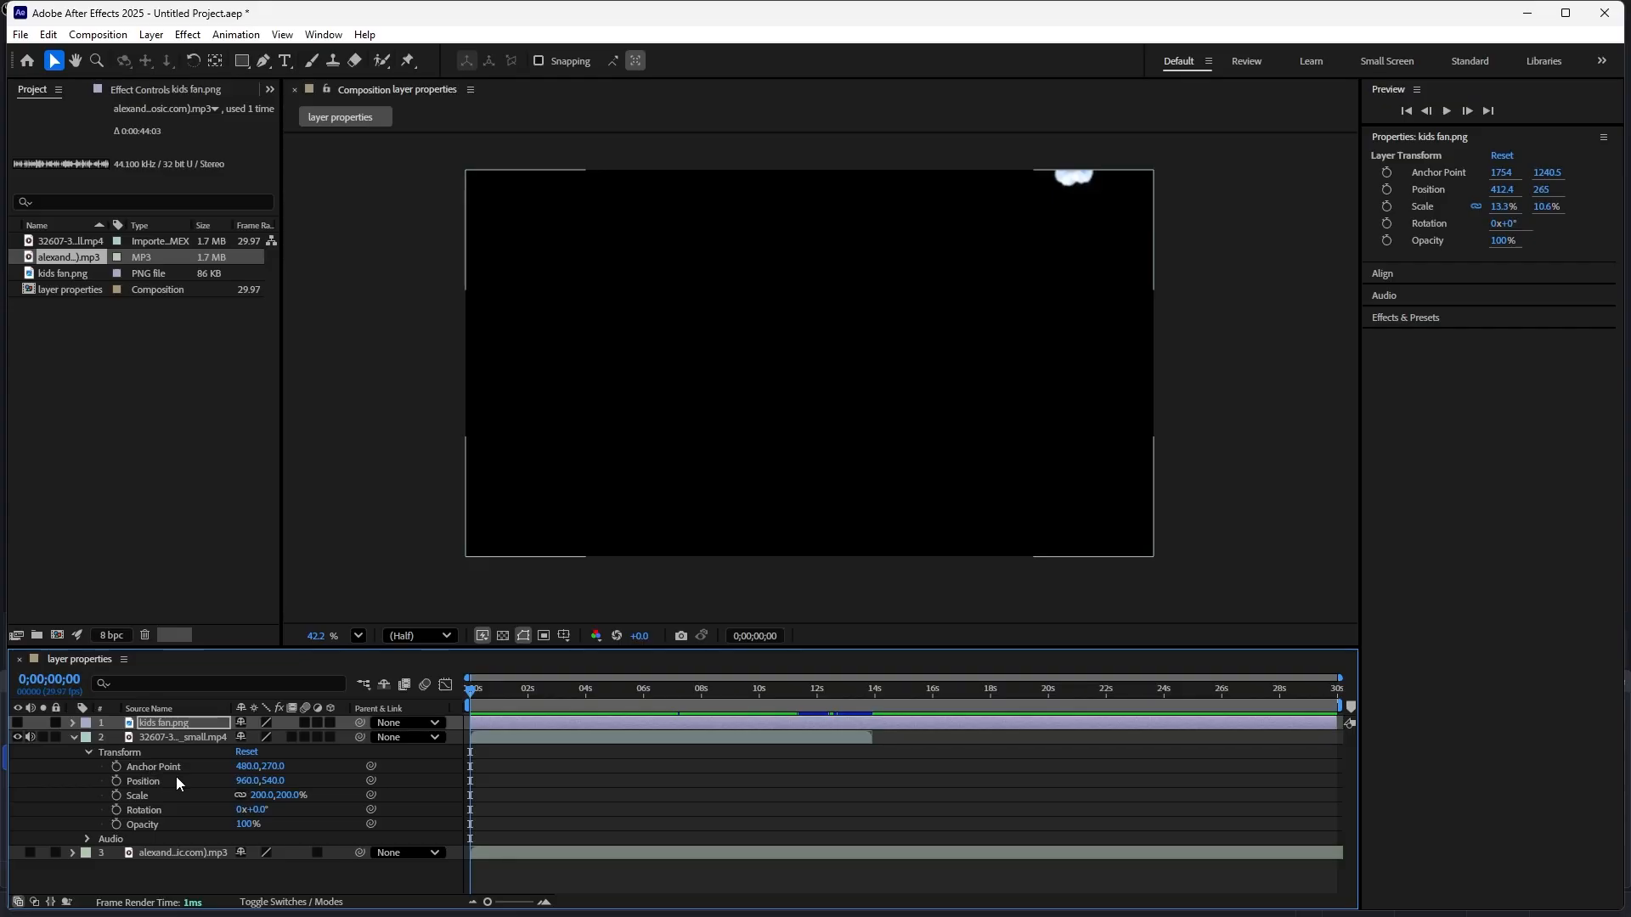
# - Keyframe the video layer's Position at 0;00;04;00, and set it to 960, 1687 at 0;00;05;29
pyautogui.press('space')
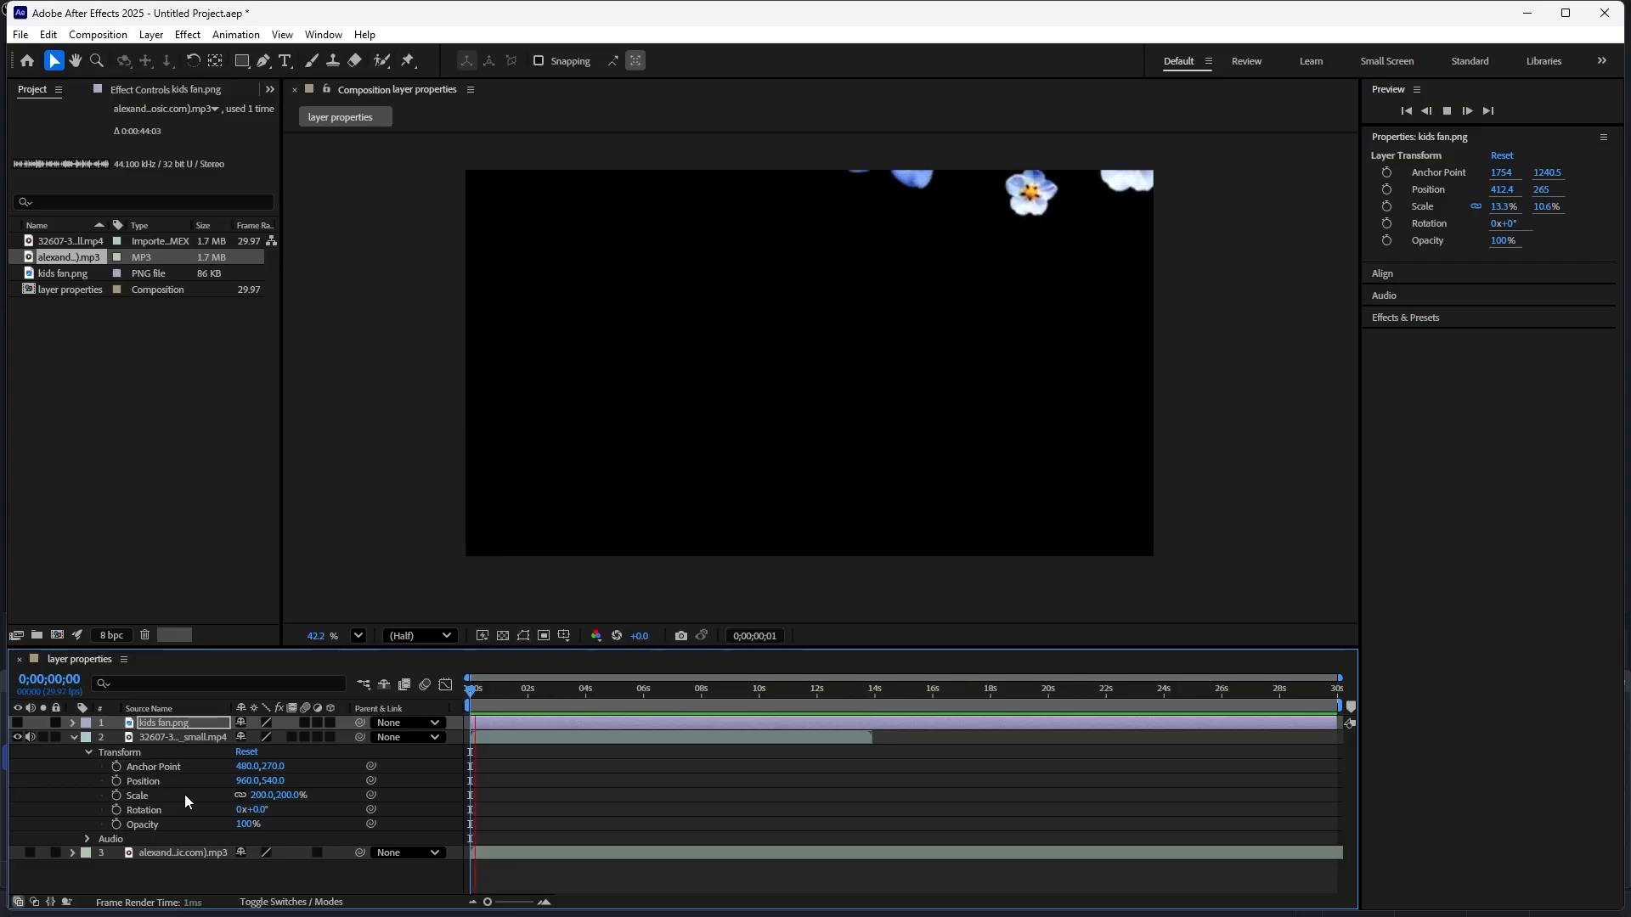
pyautogui.press('space')
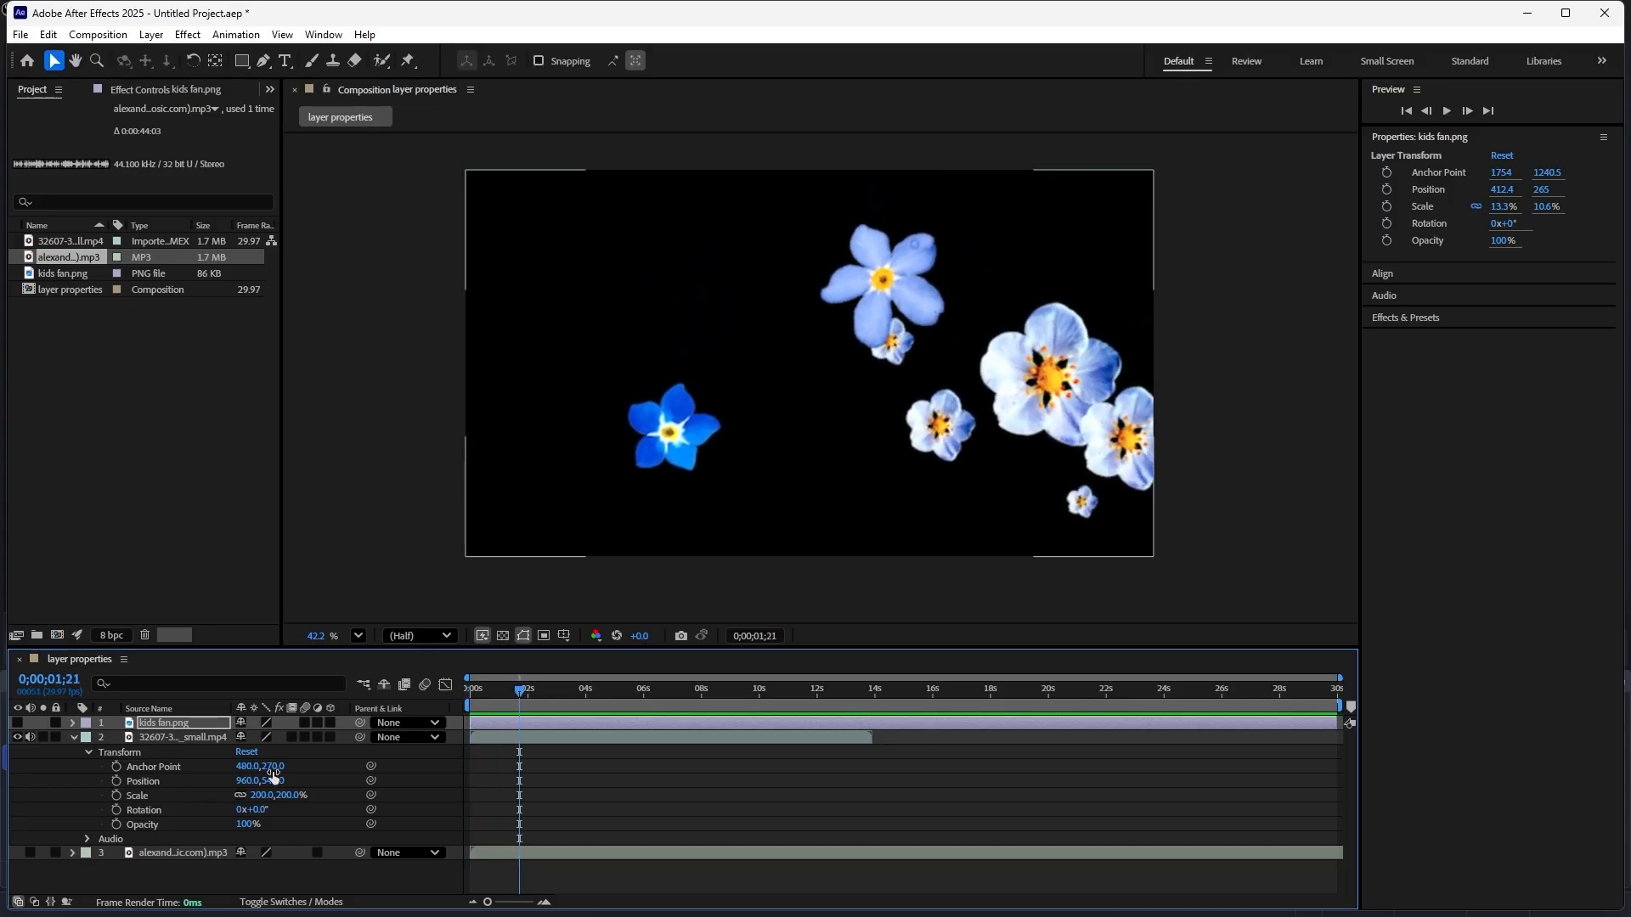
pyautogui.moveTo(521, 702); pyautogui.dragTo(588, 712)
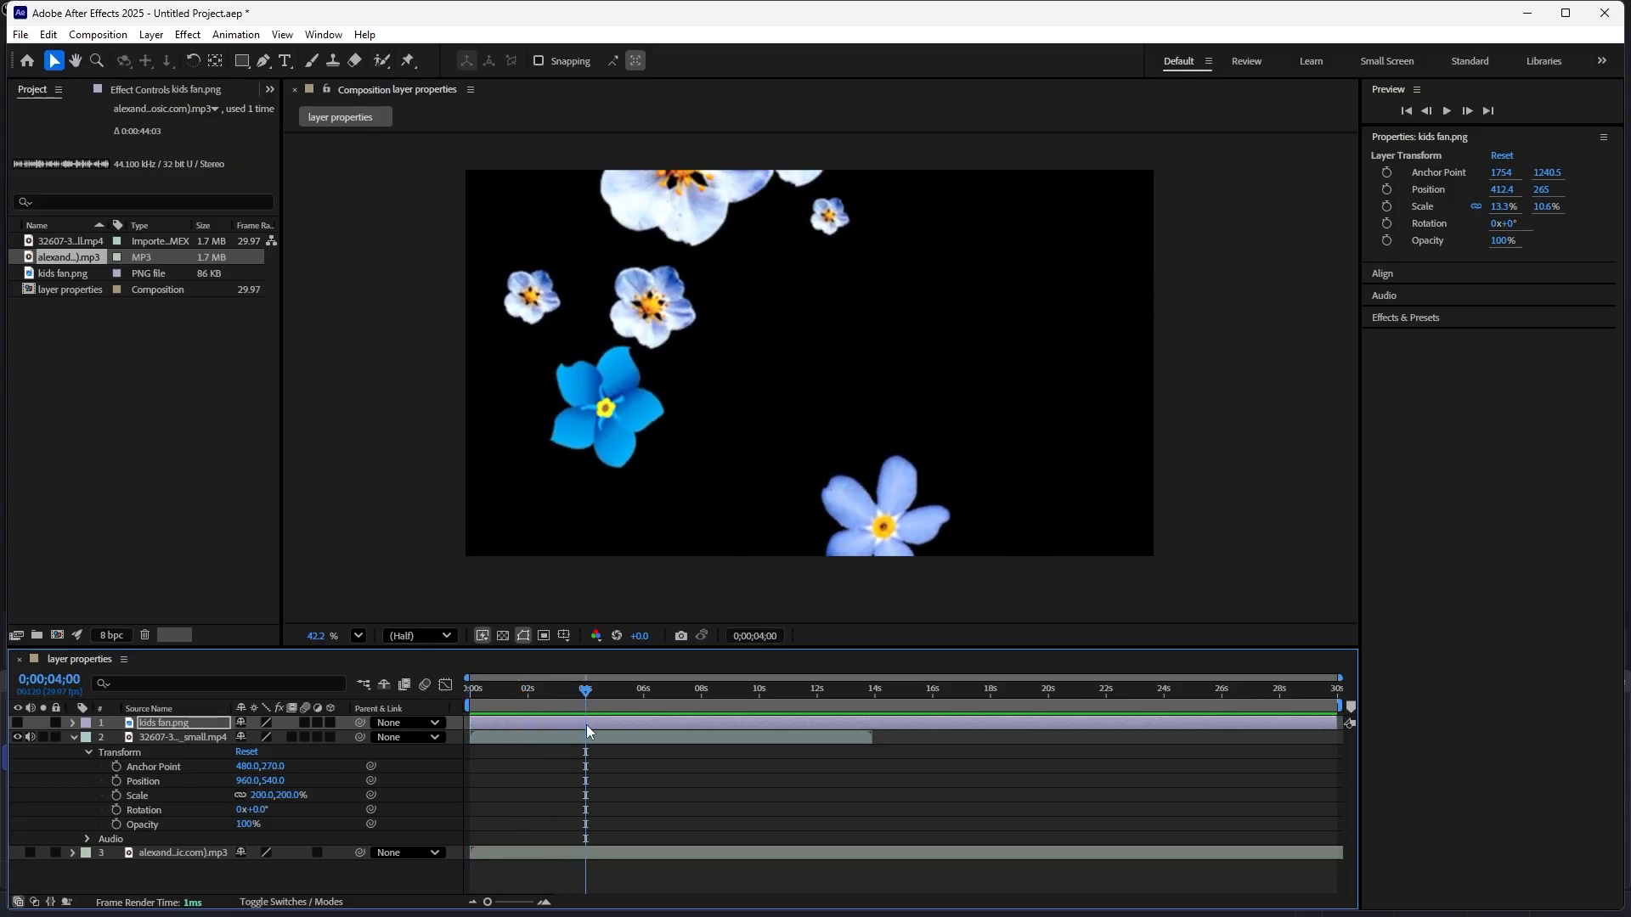
pyautogui.click(117, 781)
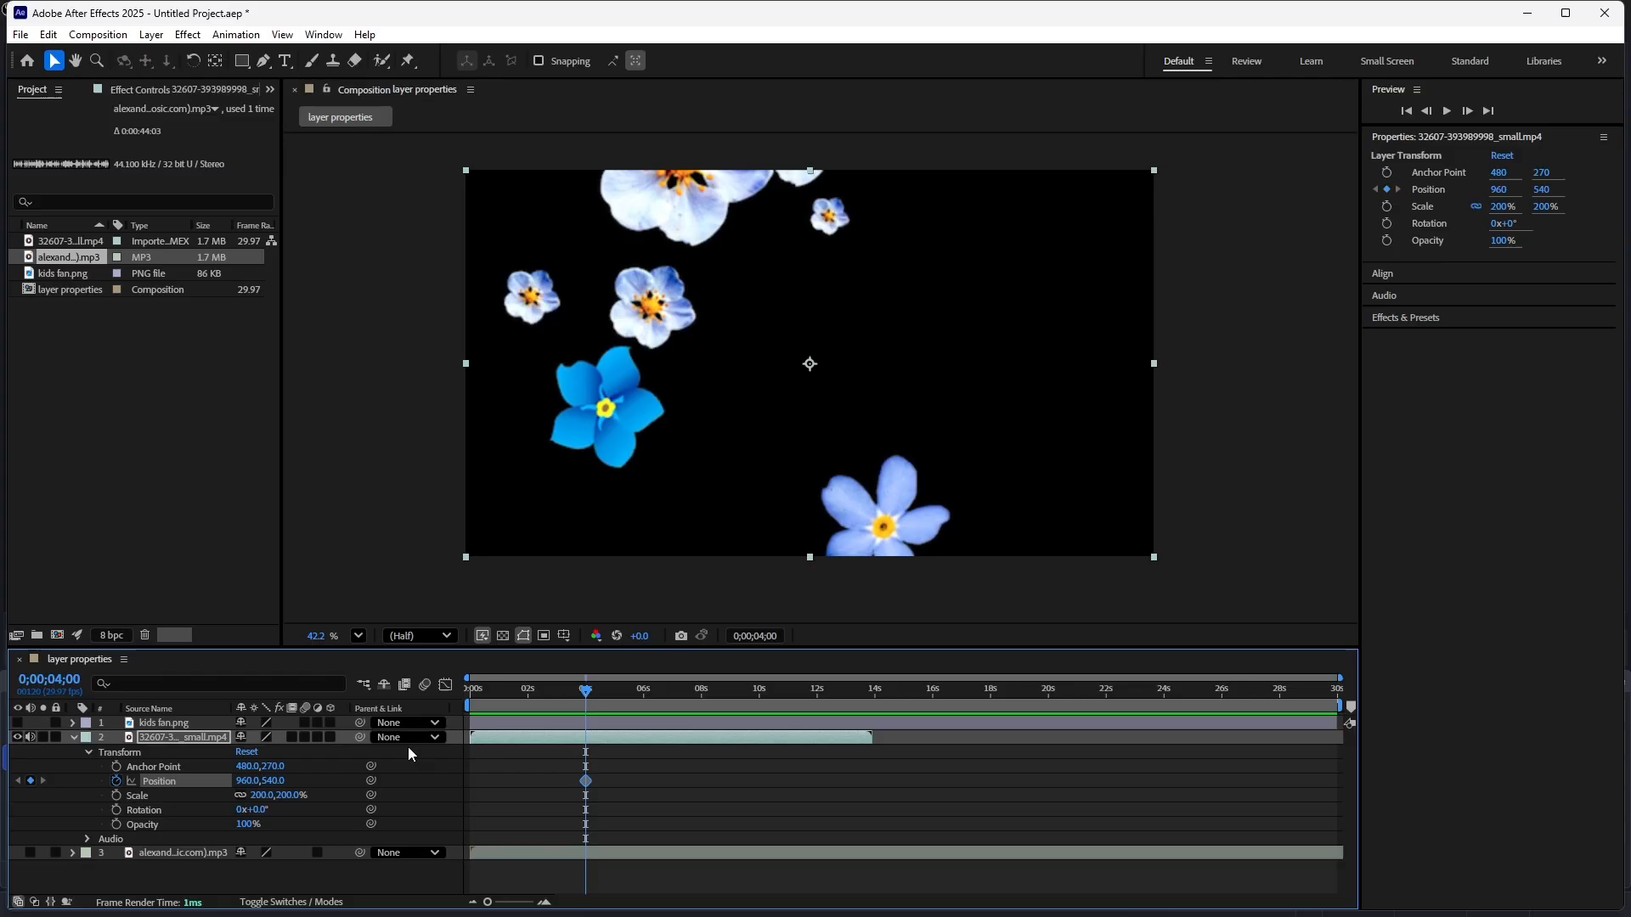
pyautogui.moveTo(585, 690); pyautogui.dragTo(643, 708)
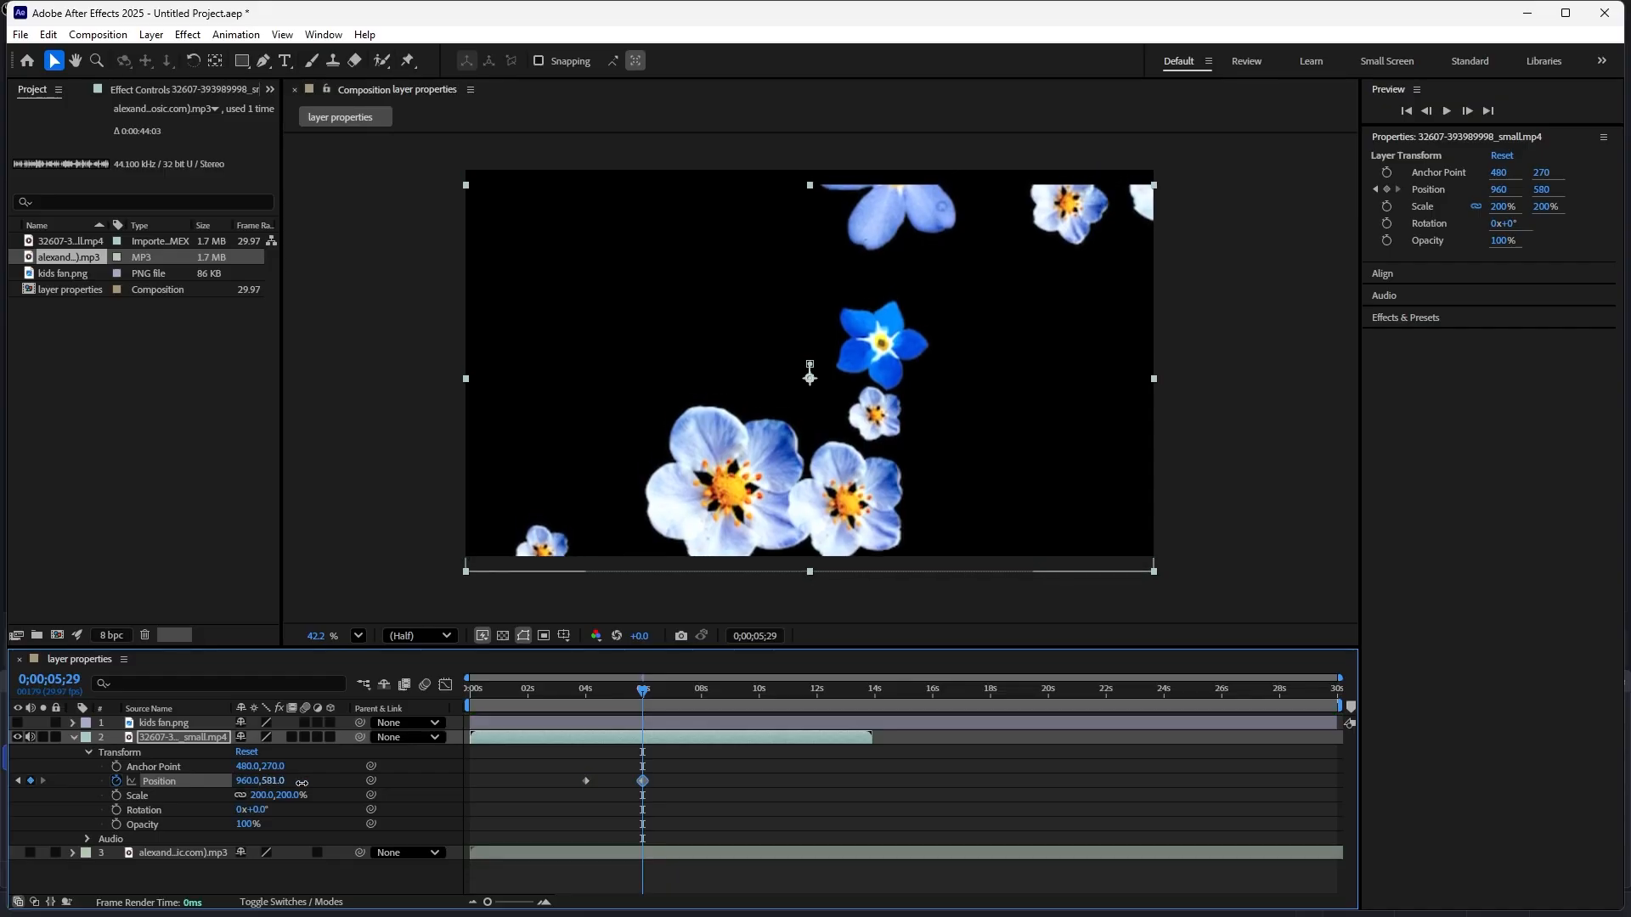
pyautogui.moveTo(265, 780); pyautogui.dragTo(1326, 697)
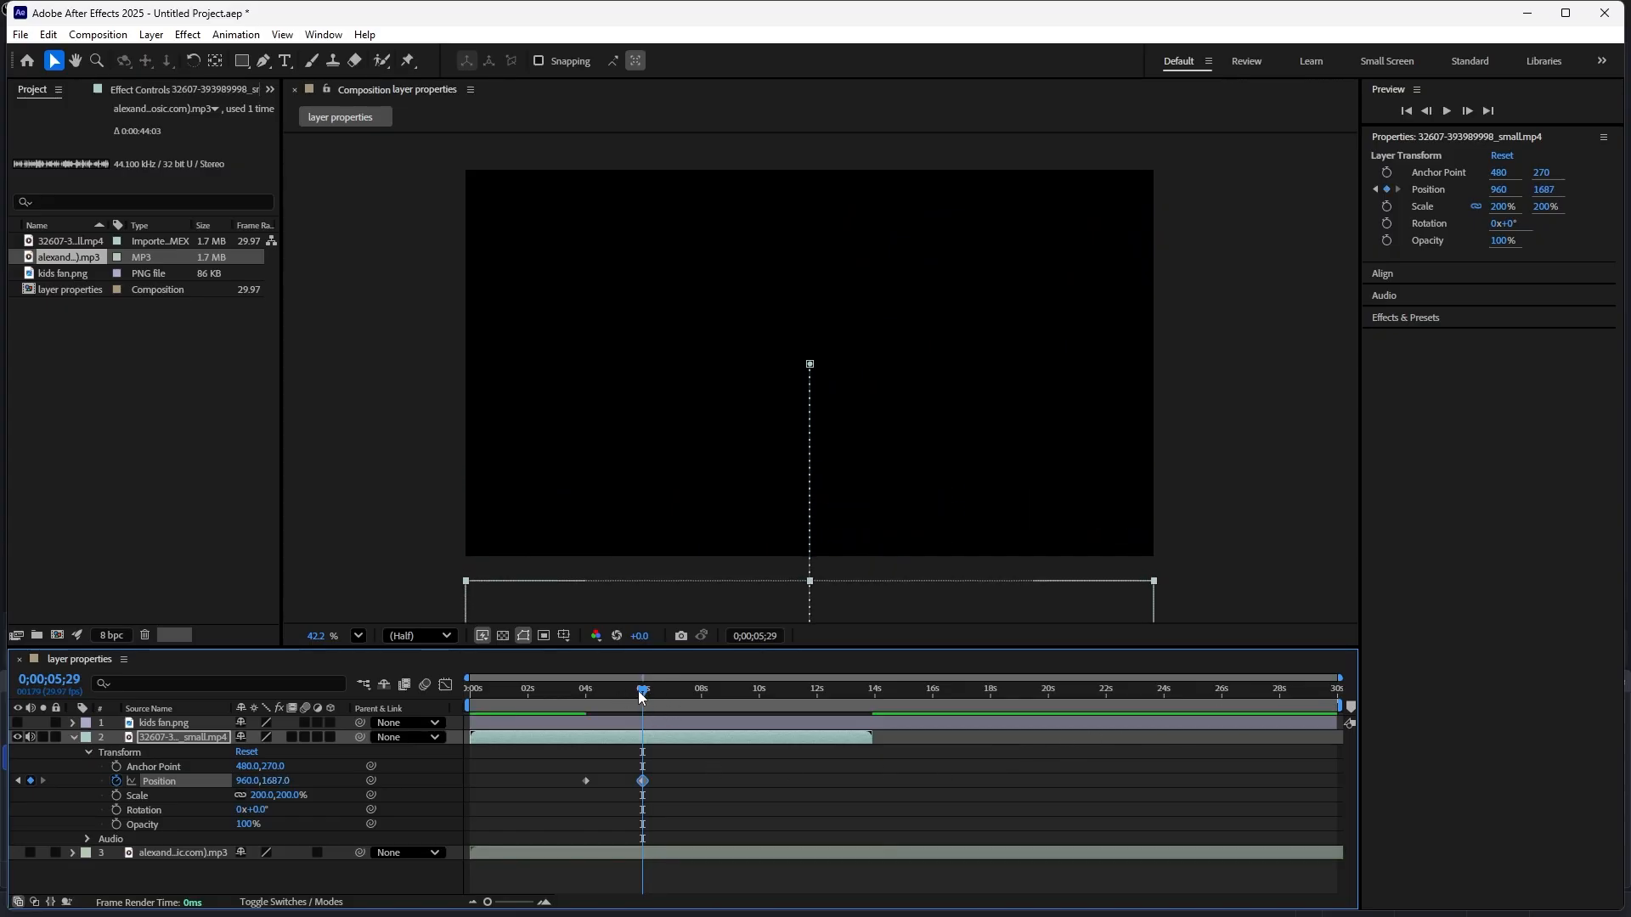
# - Play the composition from 0;00;00;00 to preview the video layer's Position animation
pyautogui.moveTo(642, 696); pyautogui.dragTo(391, 698)
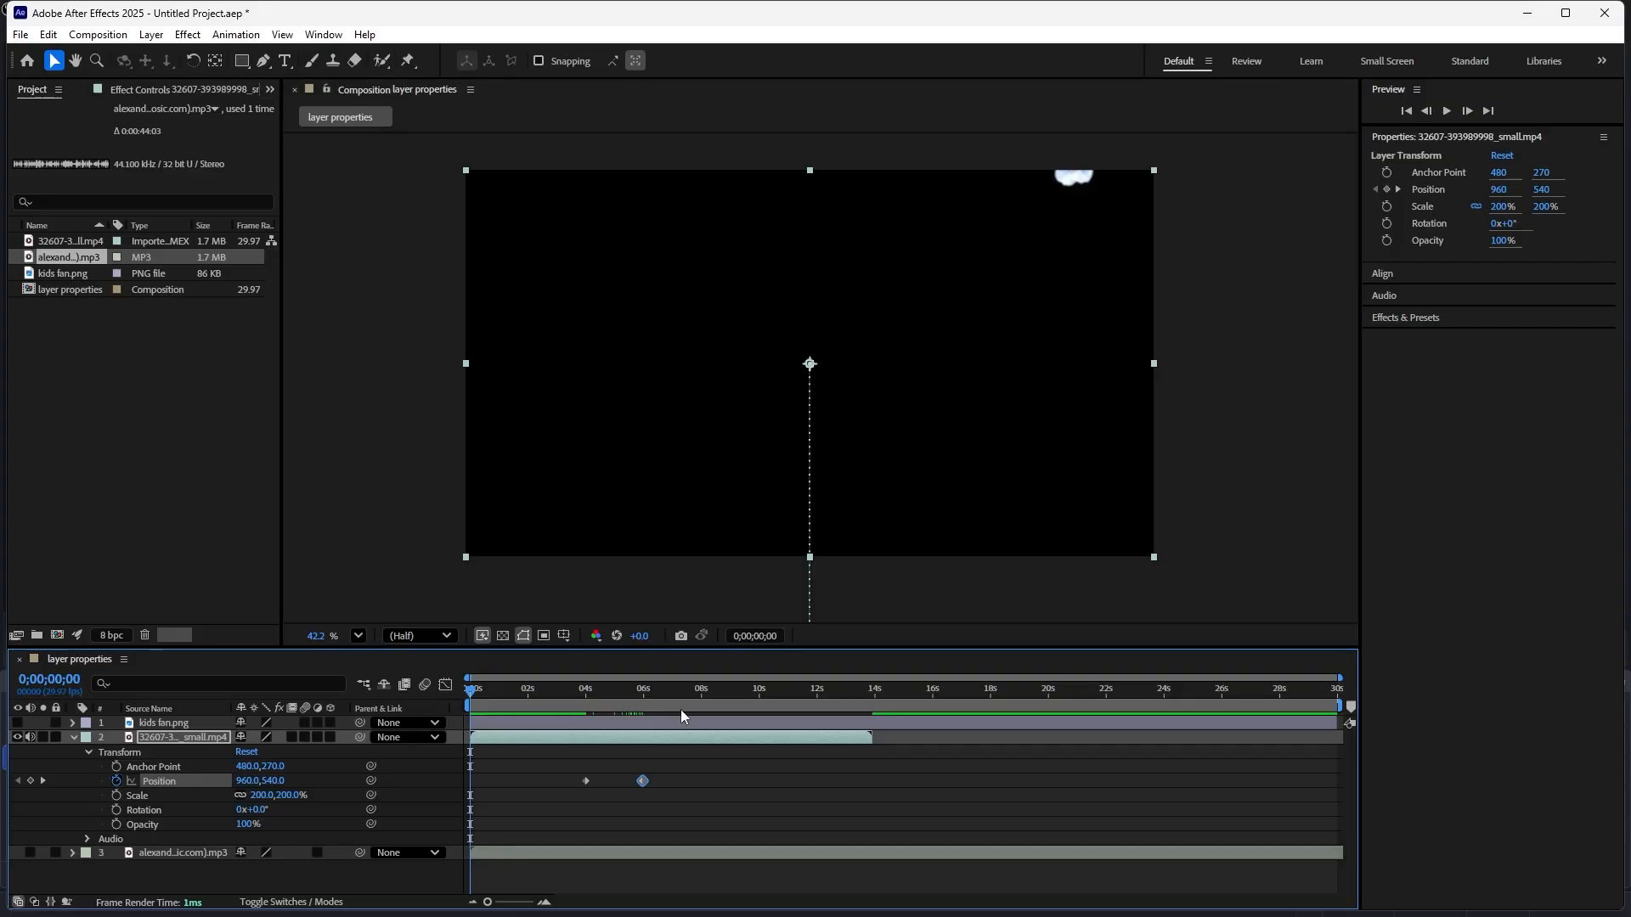
pyautogui.press('space')
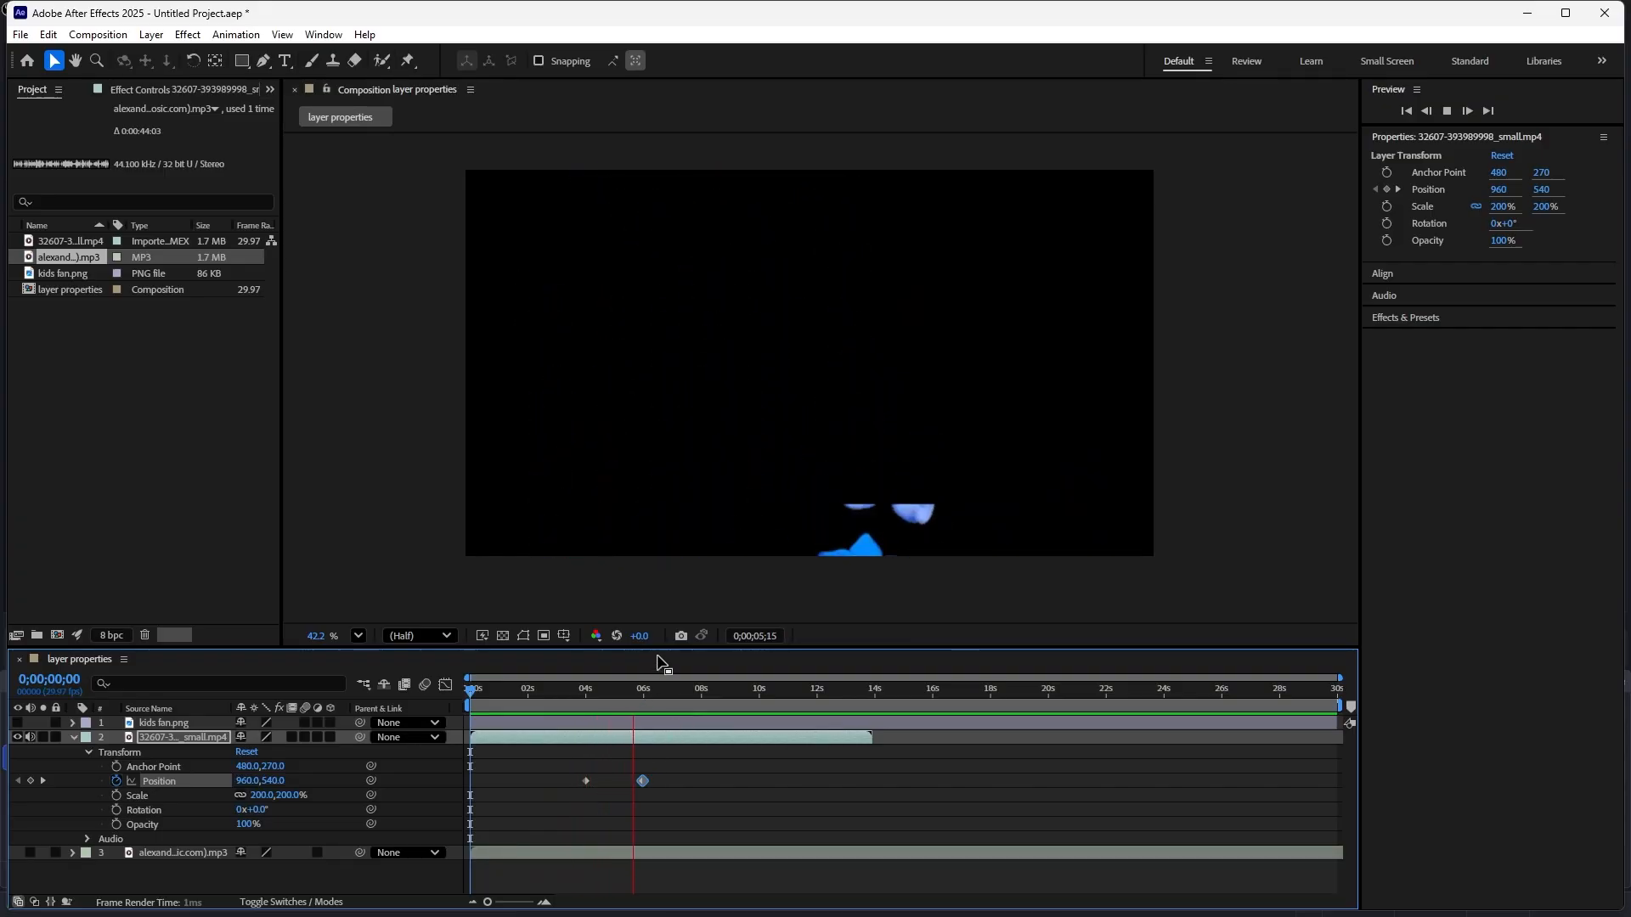
pyautogui.press('h')
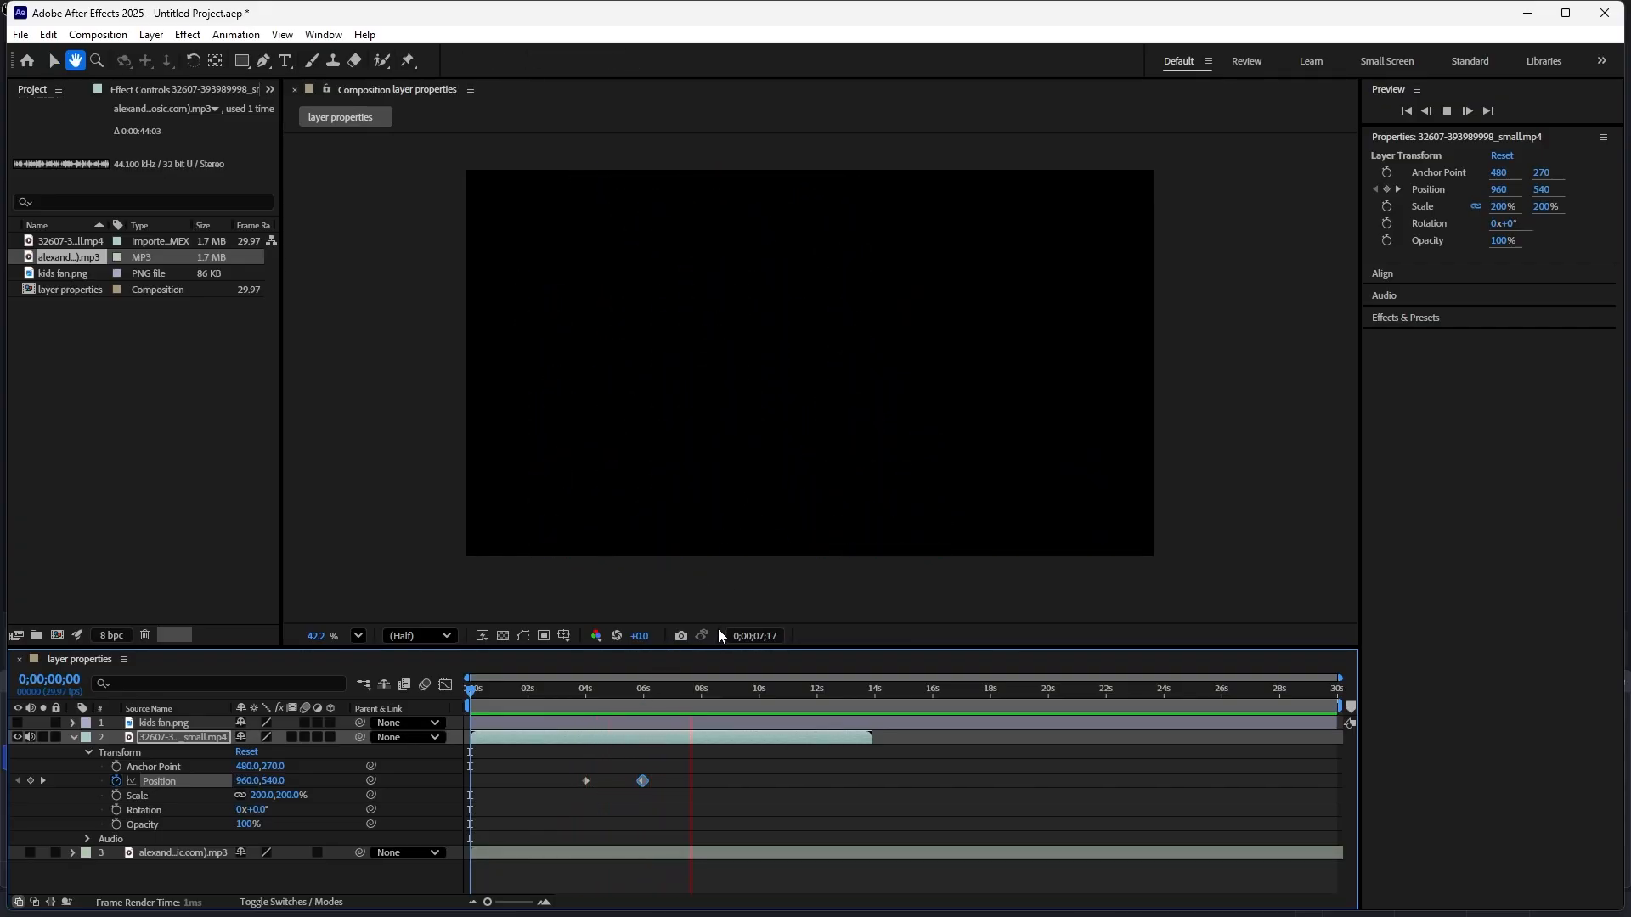
pyautogui.press('space')
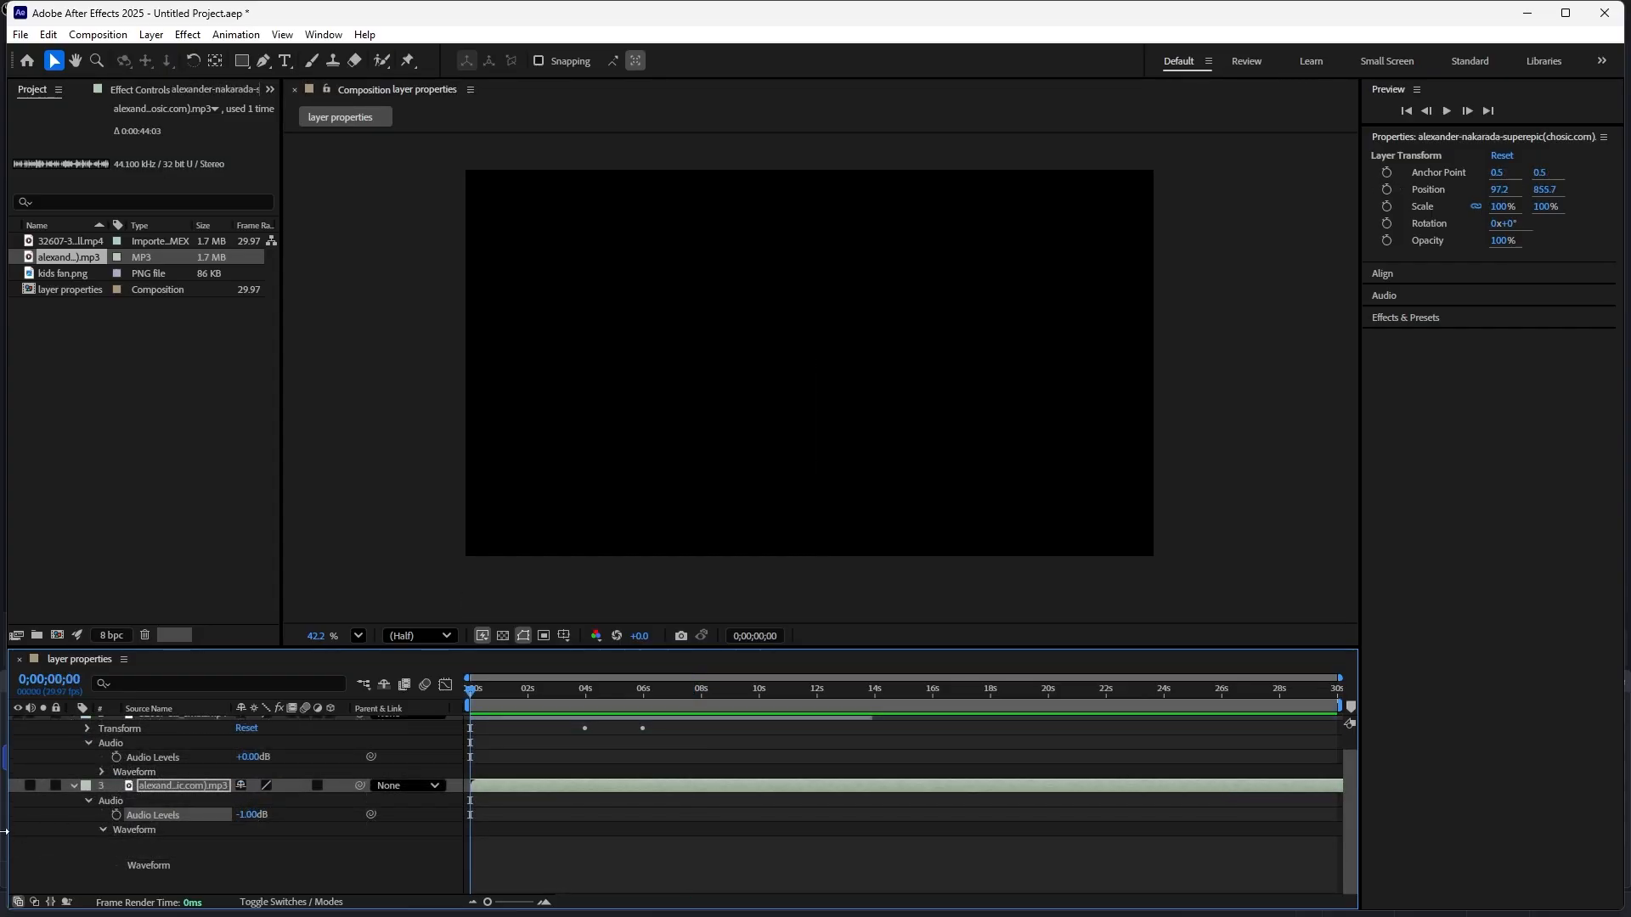
# - Turn on the music layer's audio and play the composition up to about 0;00;07;20
pyautogui.click(29, 785)
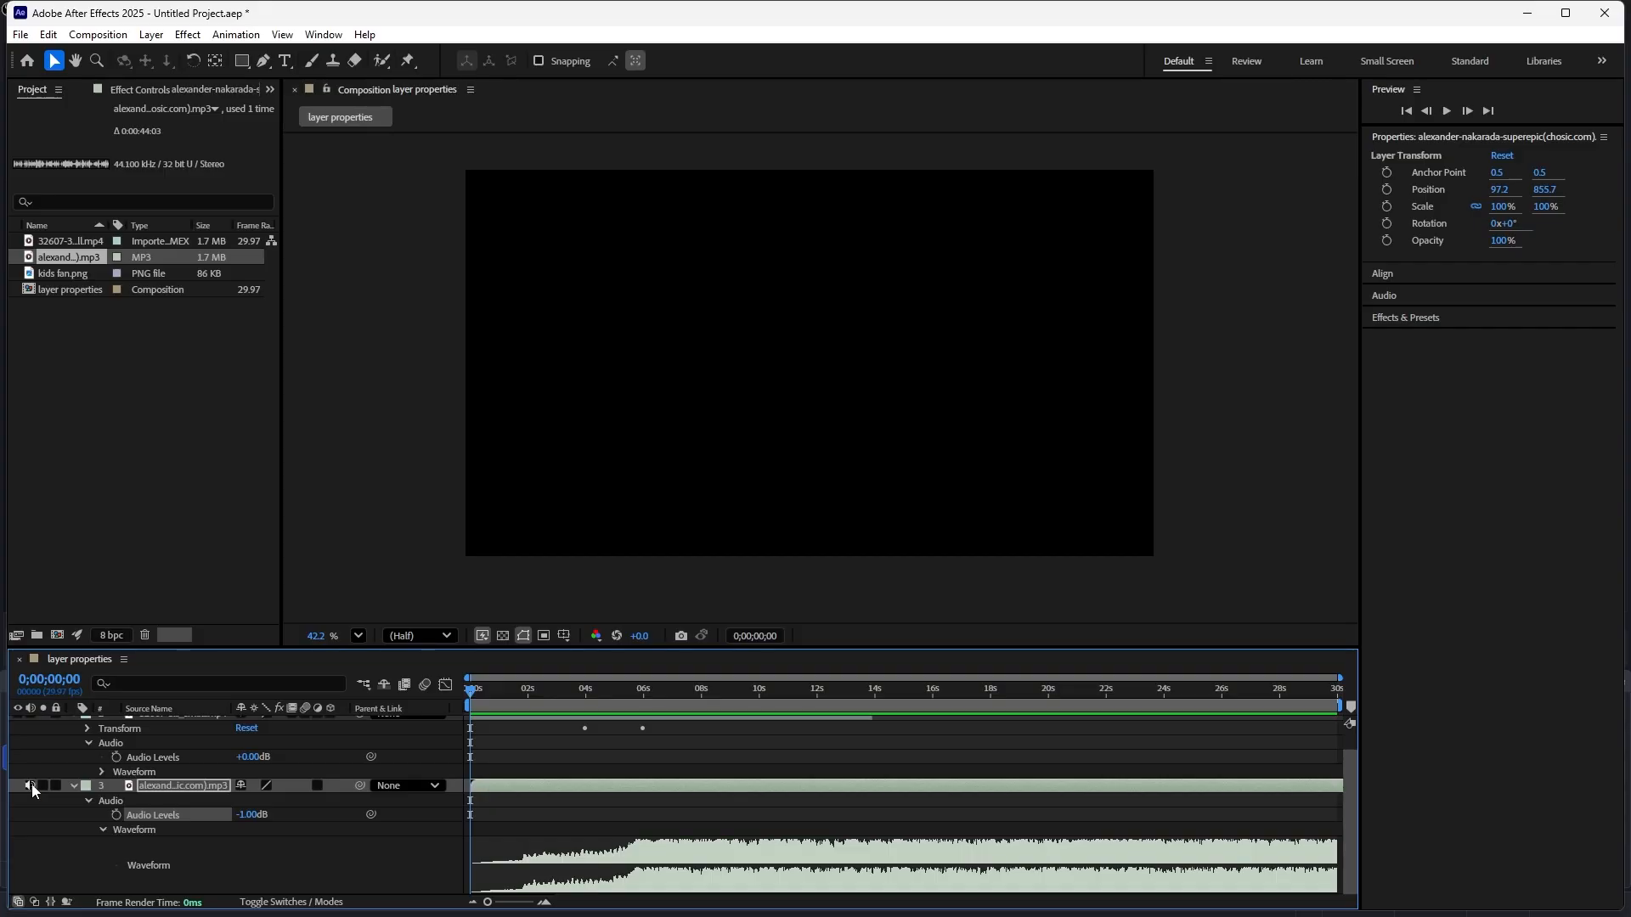
pyautogui.press('space')
pyautogui.press('space')
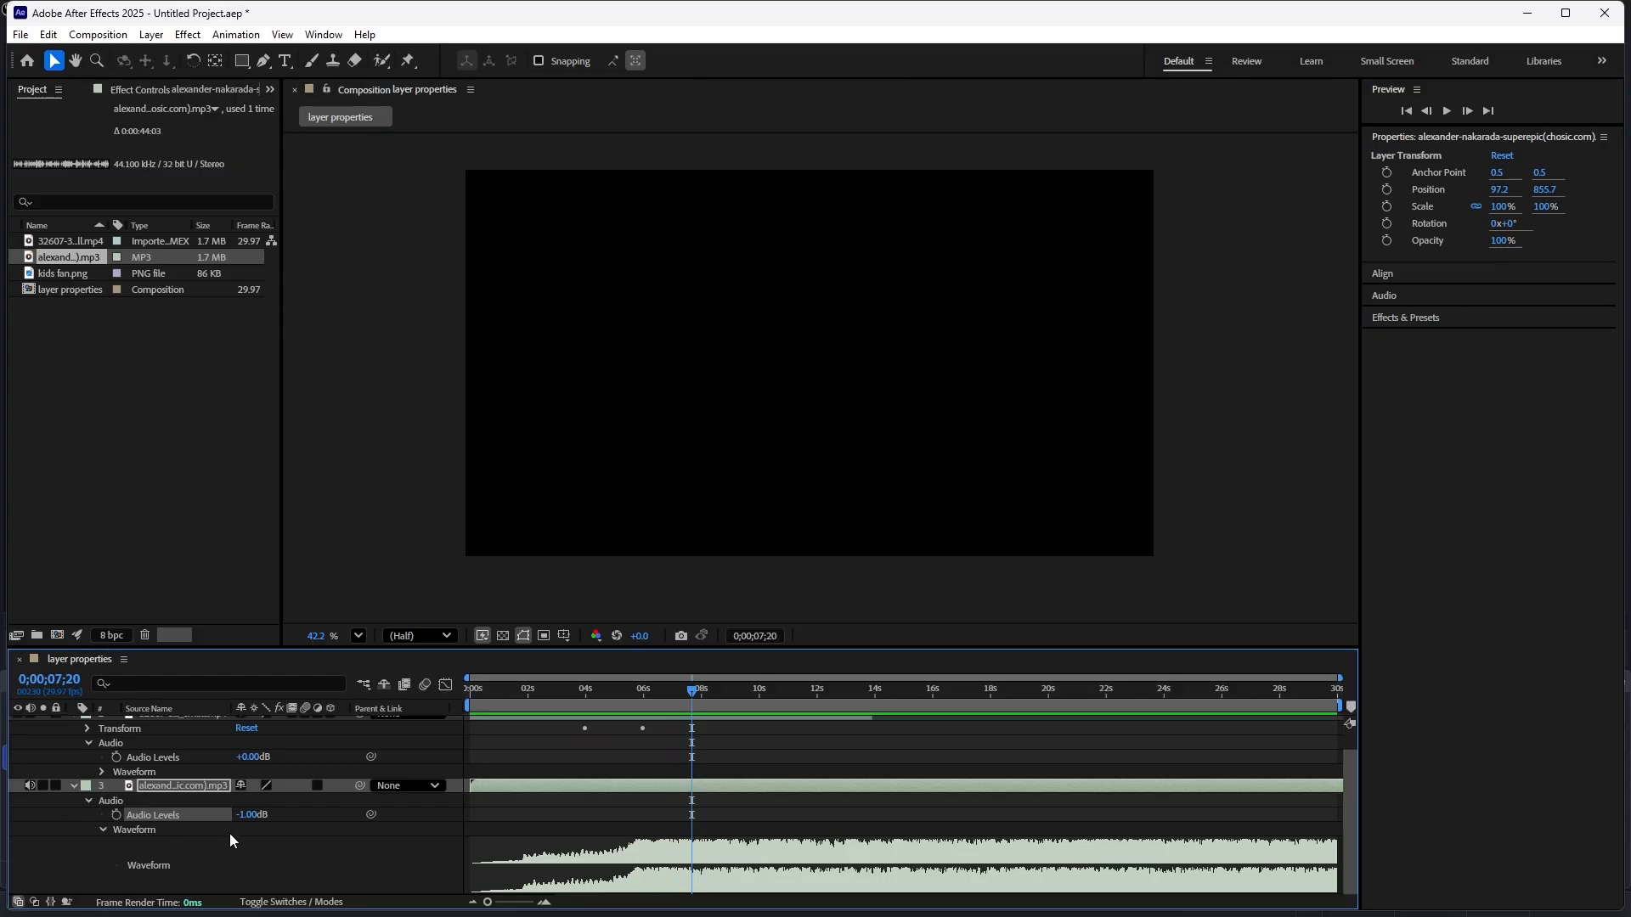
# - Try the music layer's Audio Levels at -20 dB and at -48 dB, playing back each level
pyautogui.moveTo(251, 822); pyautogui.dragTo(269, 821)
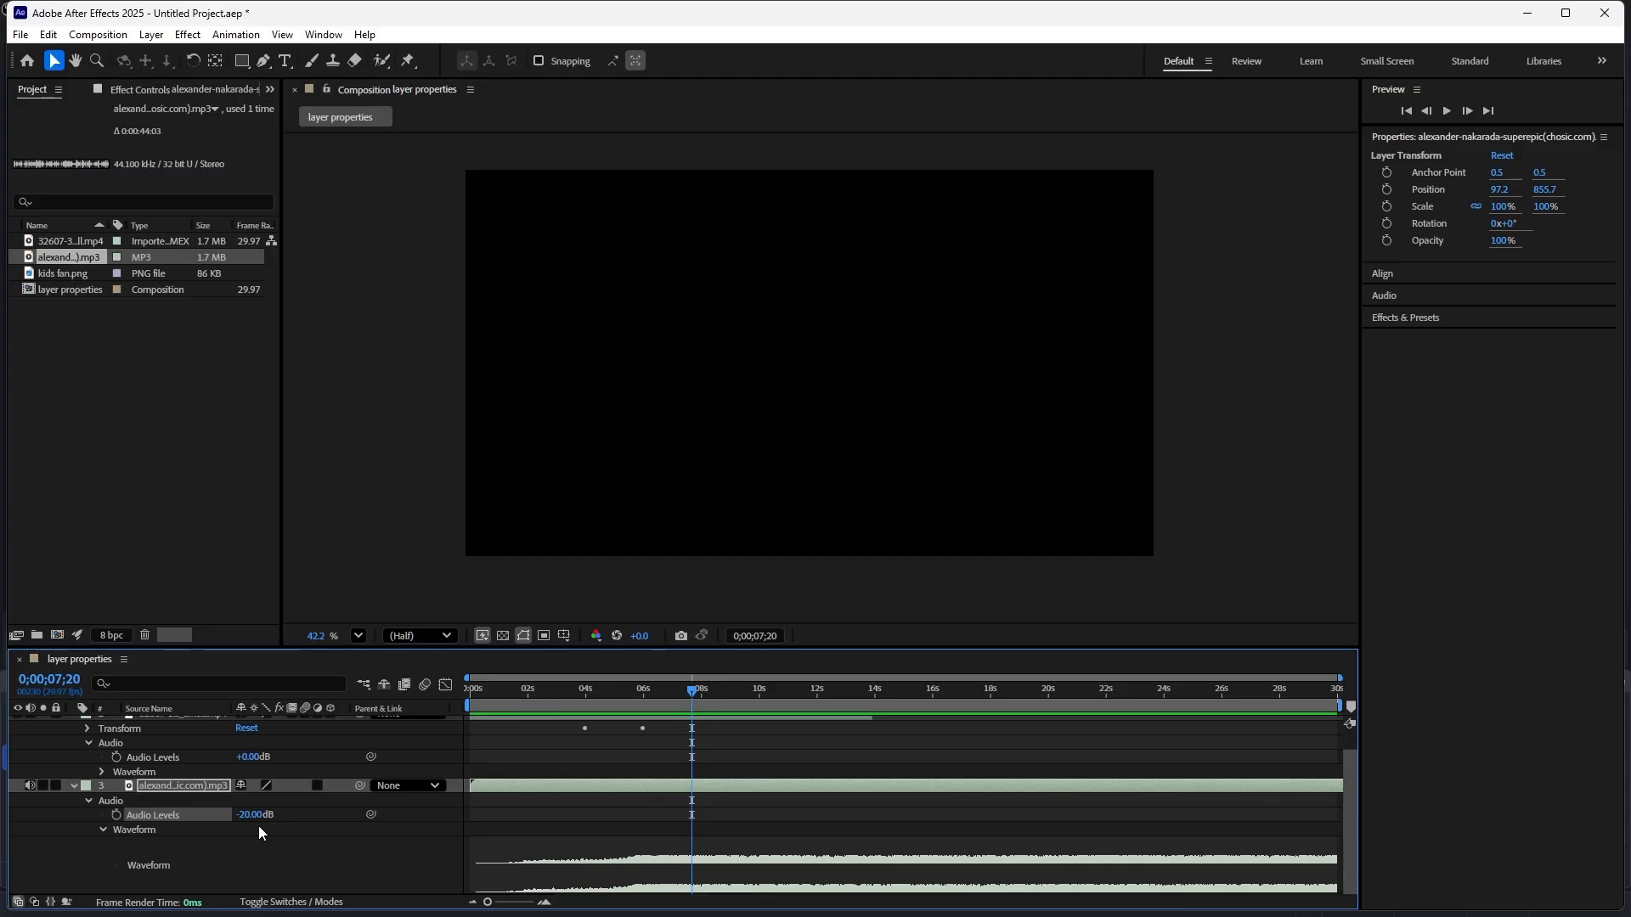
pyautogui.press('space')
pyautogui.press('space')
pyautogui.moveTo(254, 821); pyautogui.dragTo(216, 822)
pyautogui.press('space')
pyautogui.press('space')
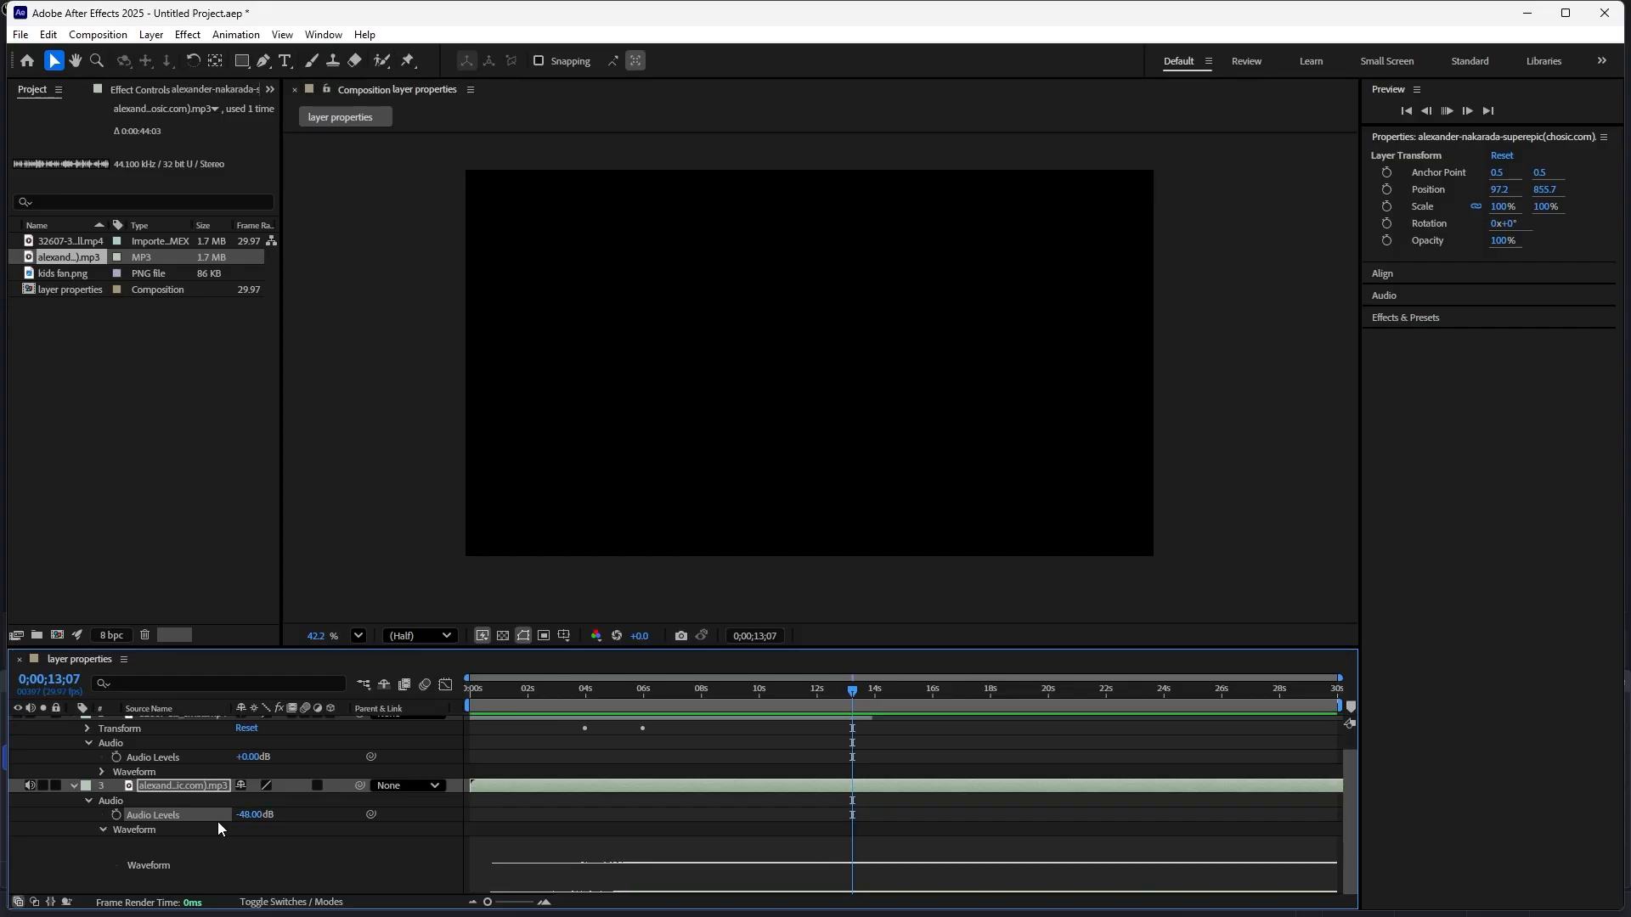
# - Raise the music layer's Audio Levels to -25 dB and listen to the result
pyautogui.moveTo(244, 821); pyautogui.dragTo(264, 822)
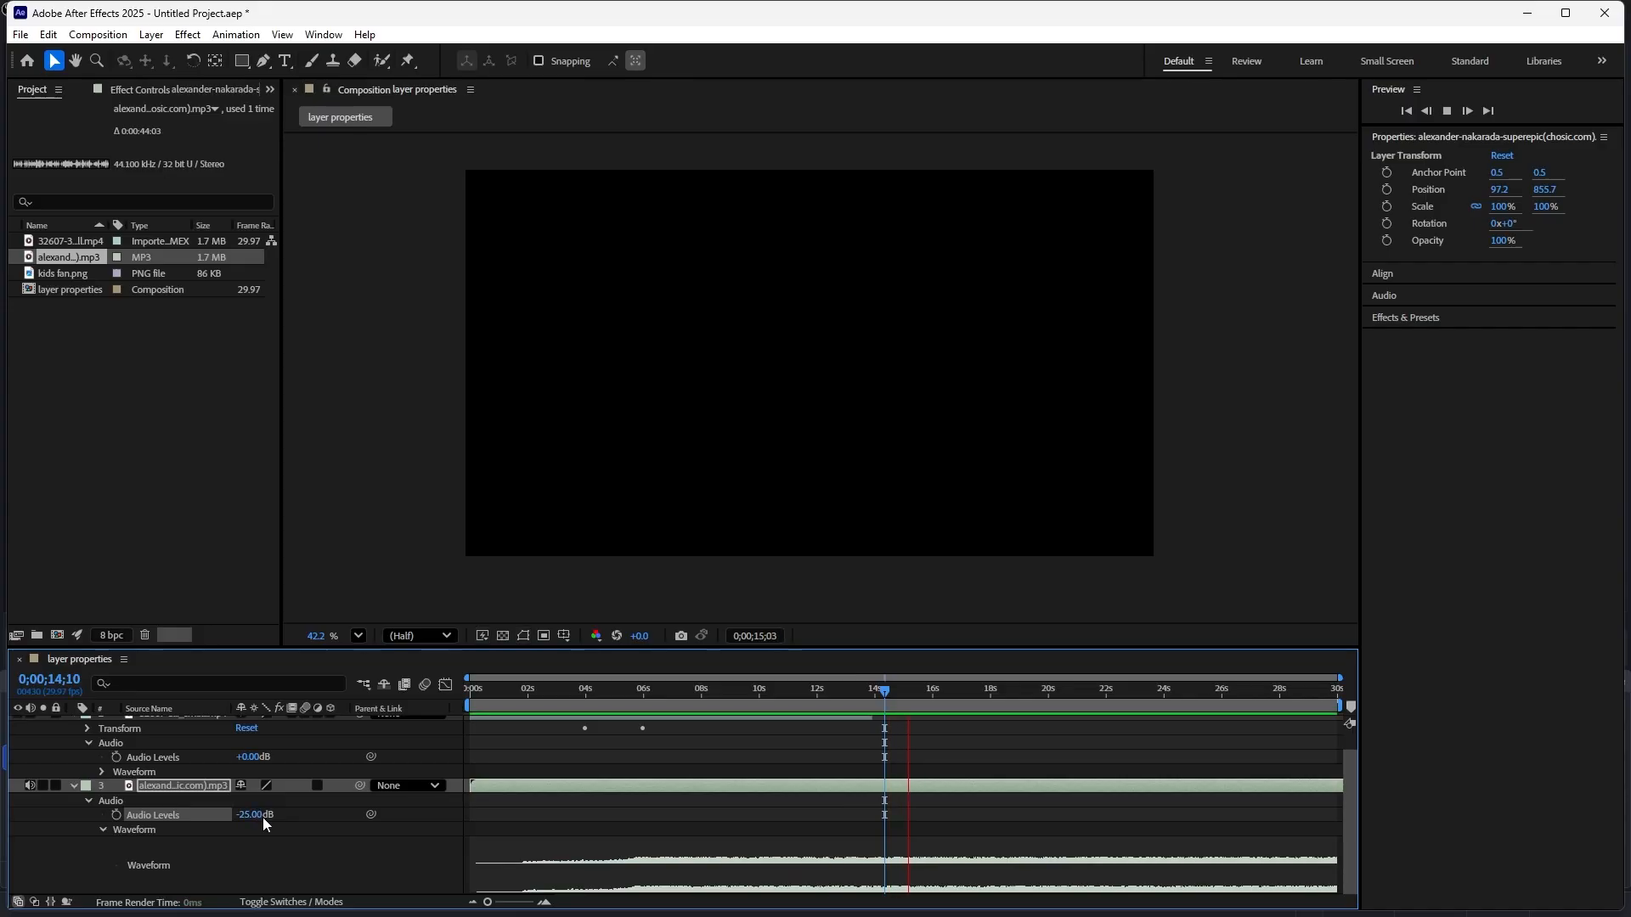
pyautogui.moveTo(247, 816)
pyautogui.mouseDown()
pyautogui.moveTo(229, 819)
pyautogui.moveTo(255, 824)
pyautogui.mouseUp()
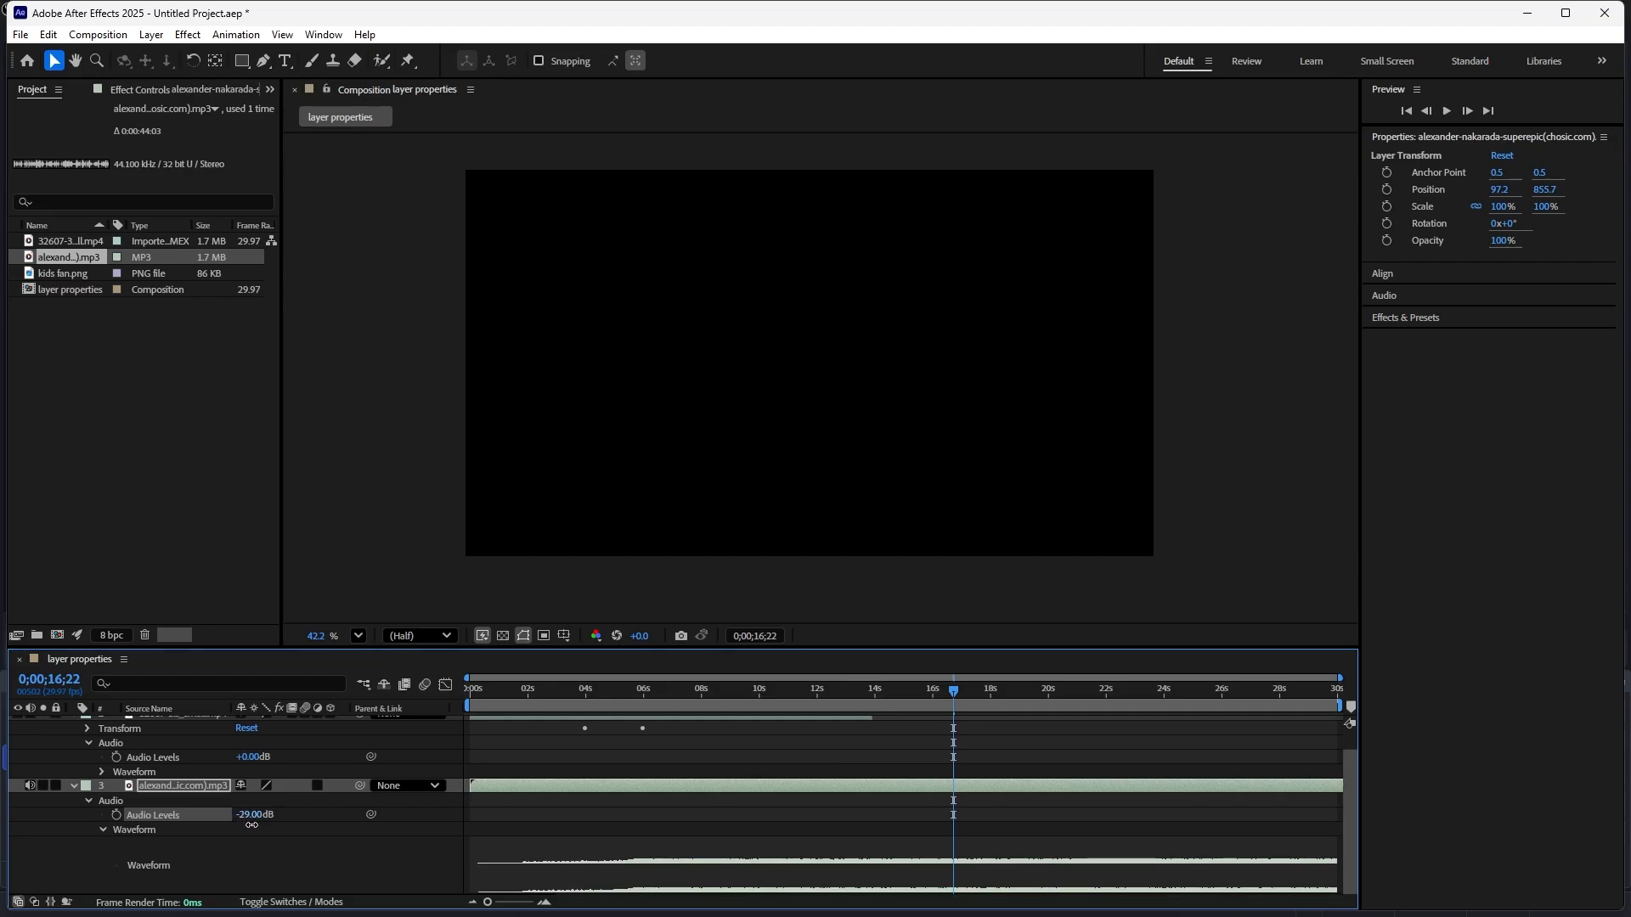
pyautogui.press('space')
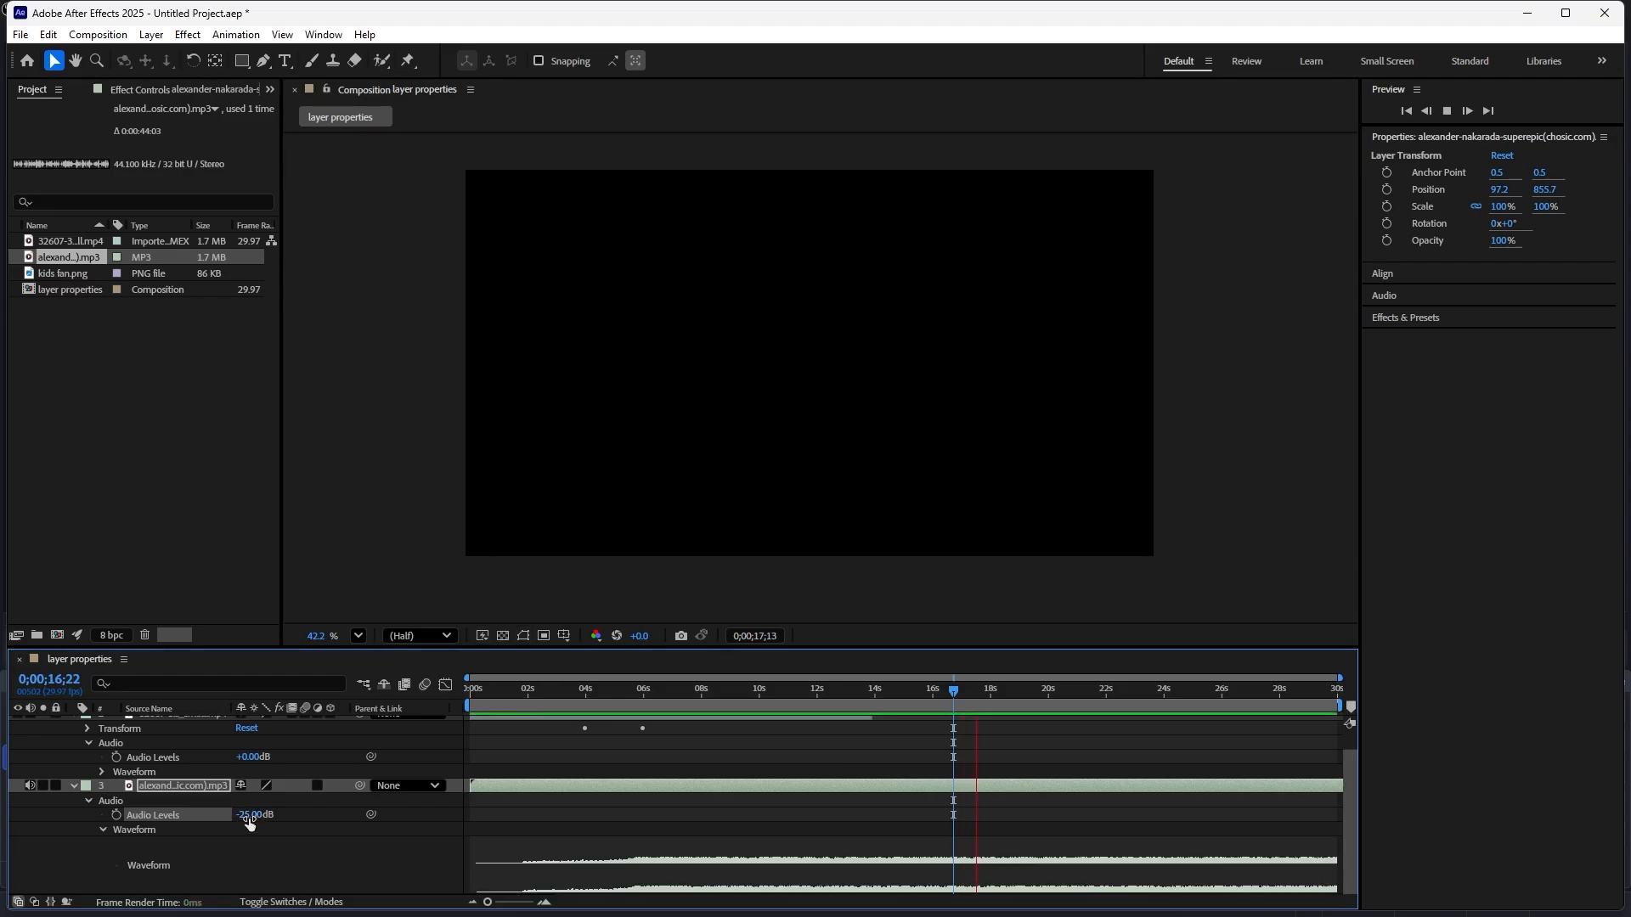
pyautogui.press('space')
pyautogui.click(245, 815)
pyautogui.click(246, 849)
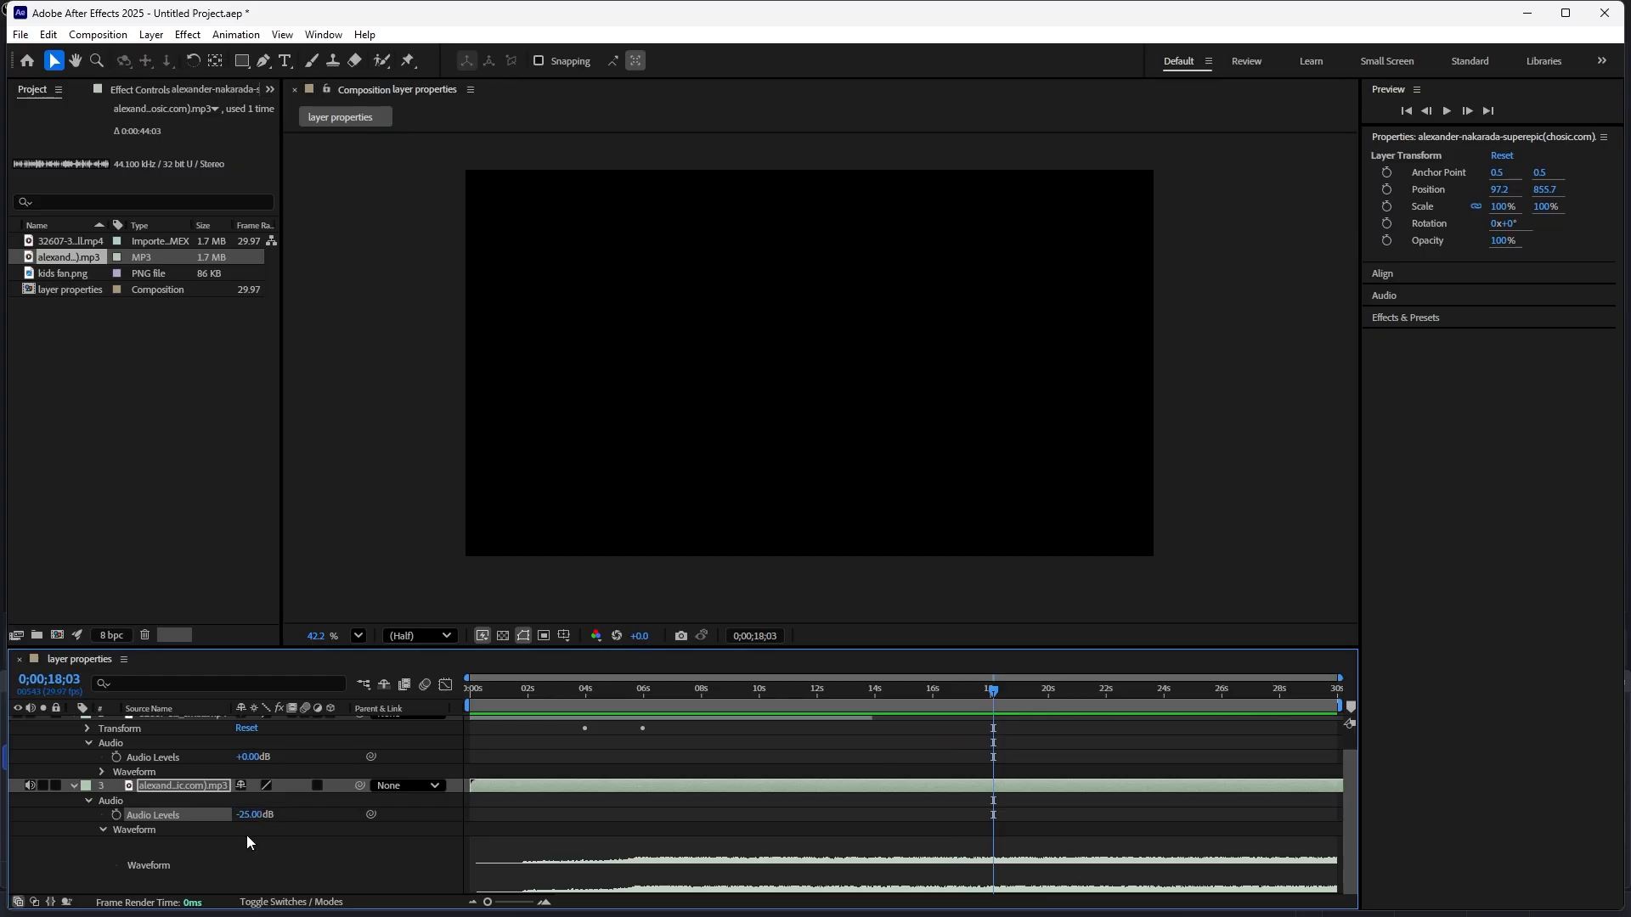
# - Set the music layer's Audio Levels to -8 dB with a playback check, and collapse its waveform
pyautogui.moveTo(243, 815); pyautogui.dragTo(269, 821)
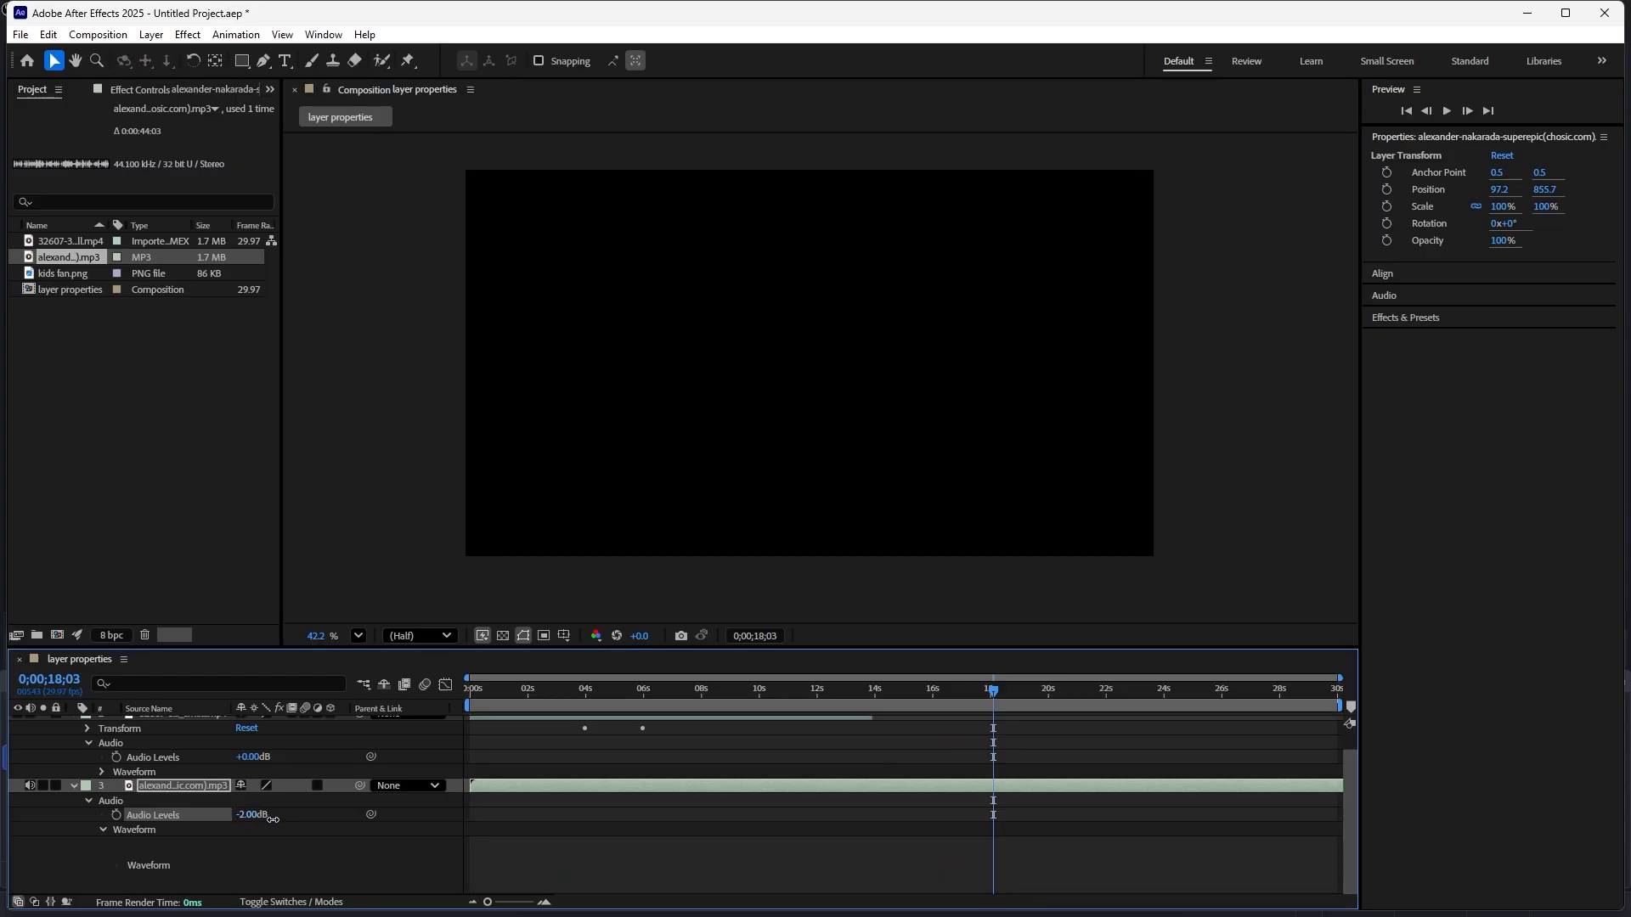
pyautogui.press('space')
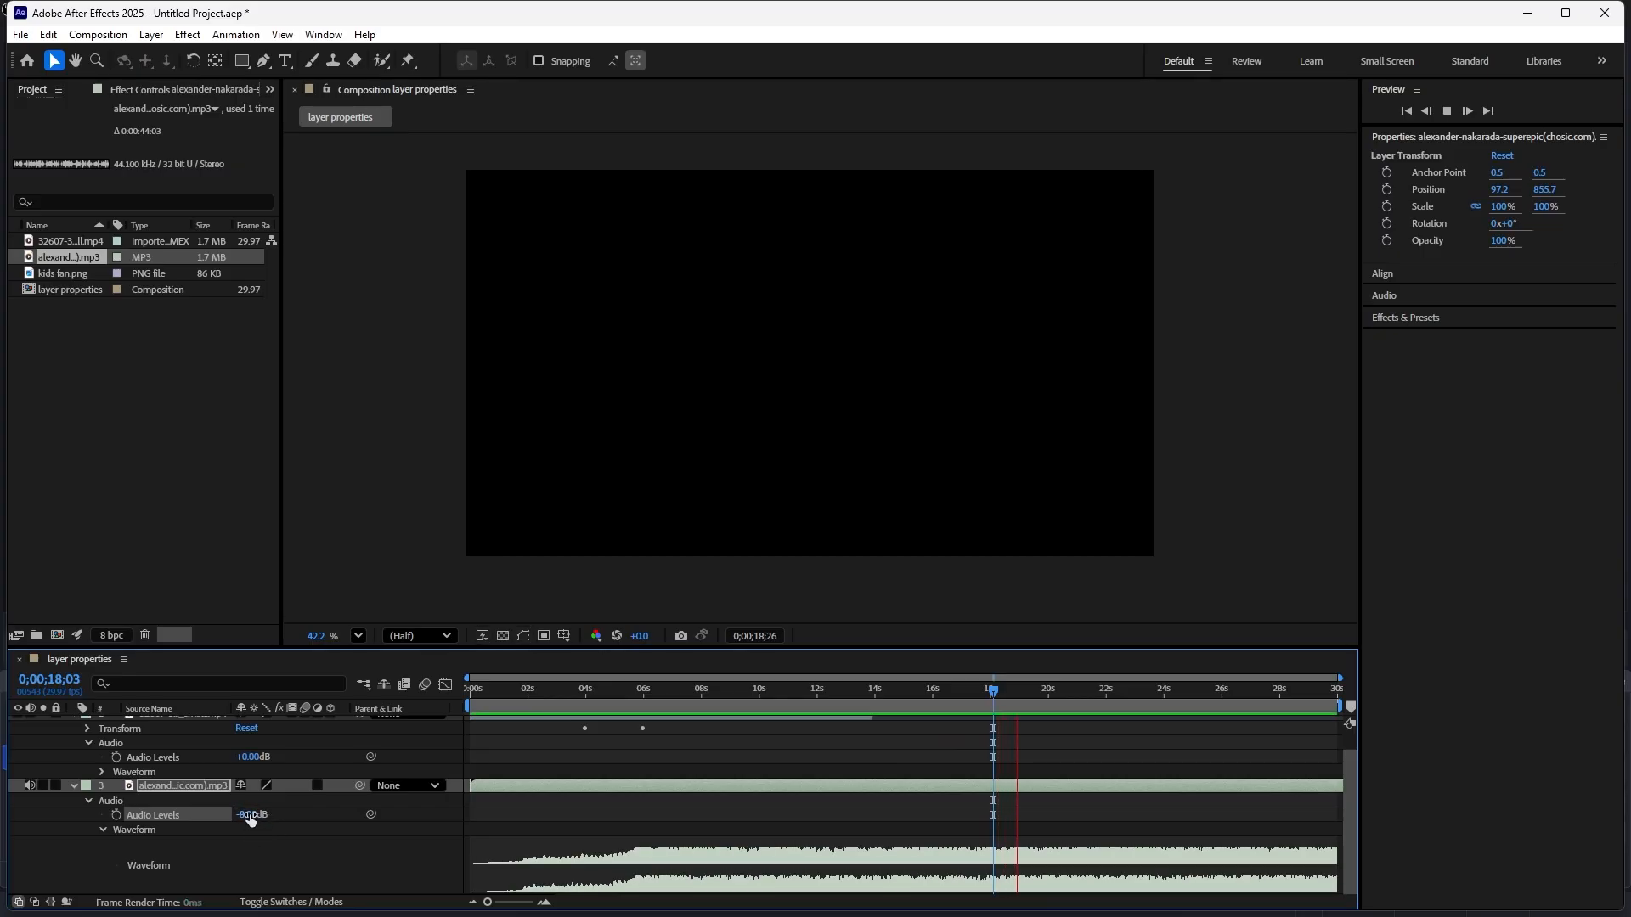
pyautogui.press('space')
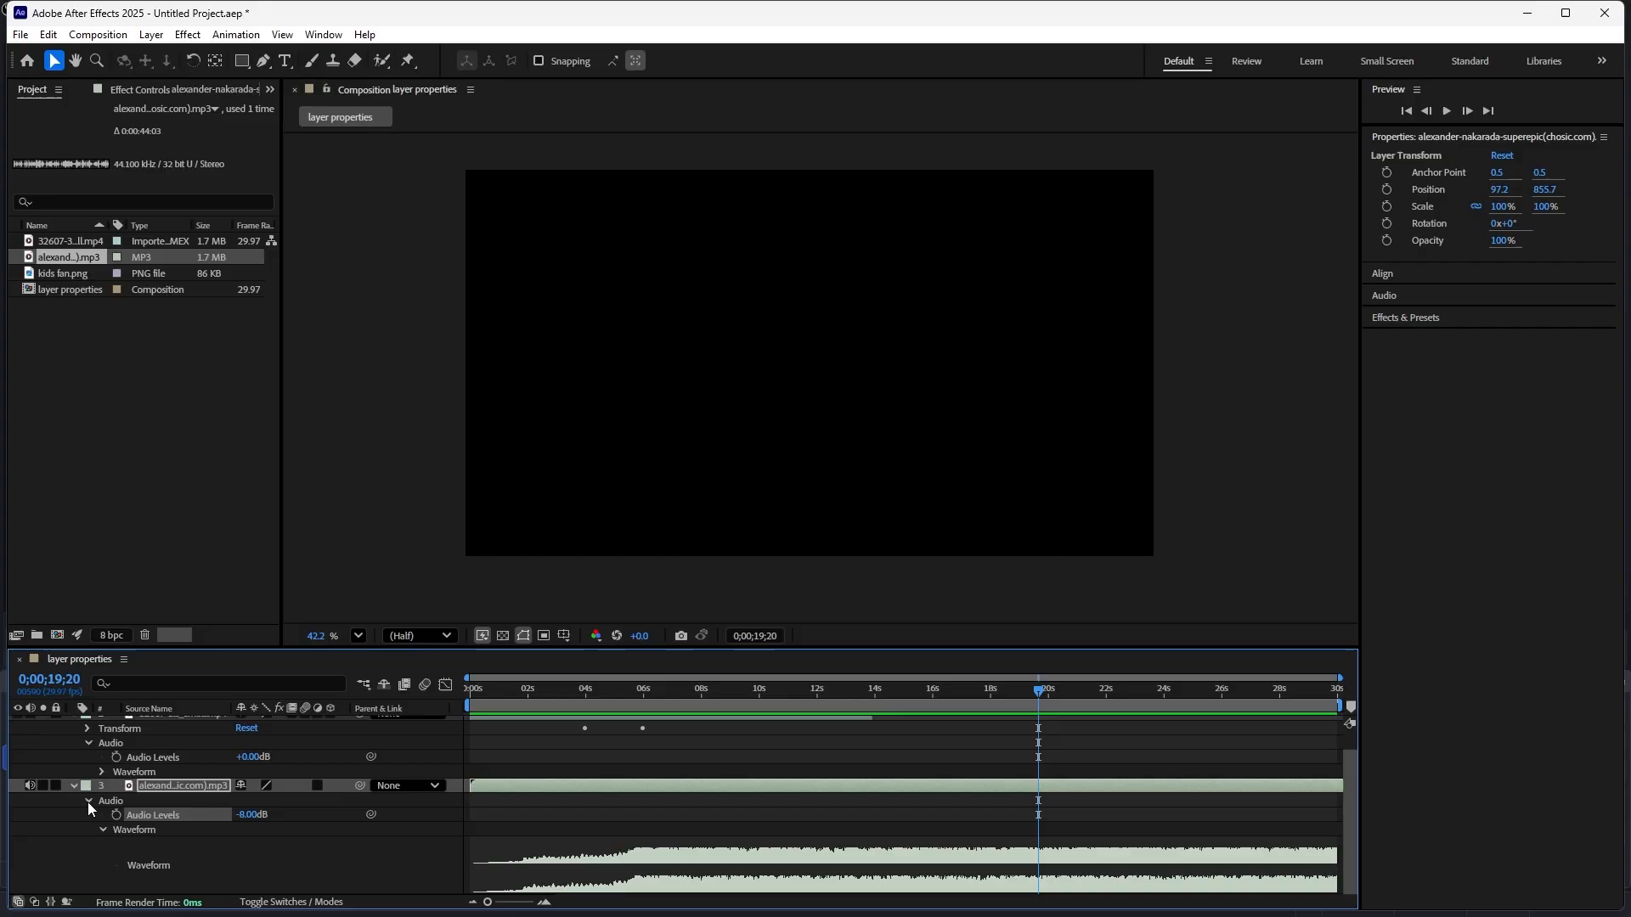
pyautogui.click(103, 830)
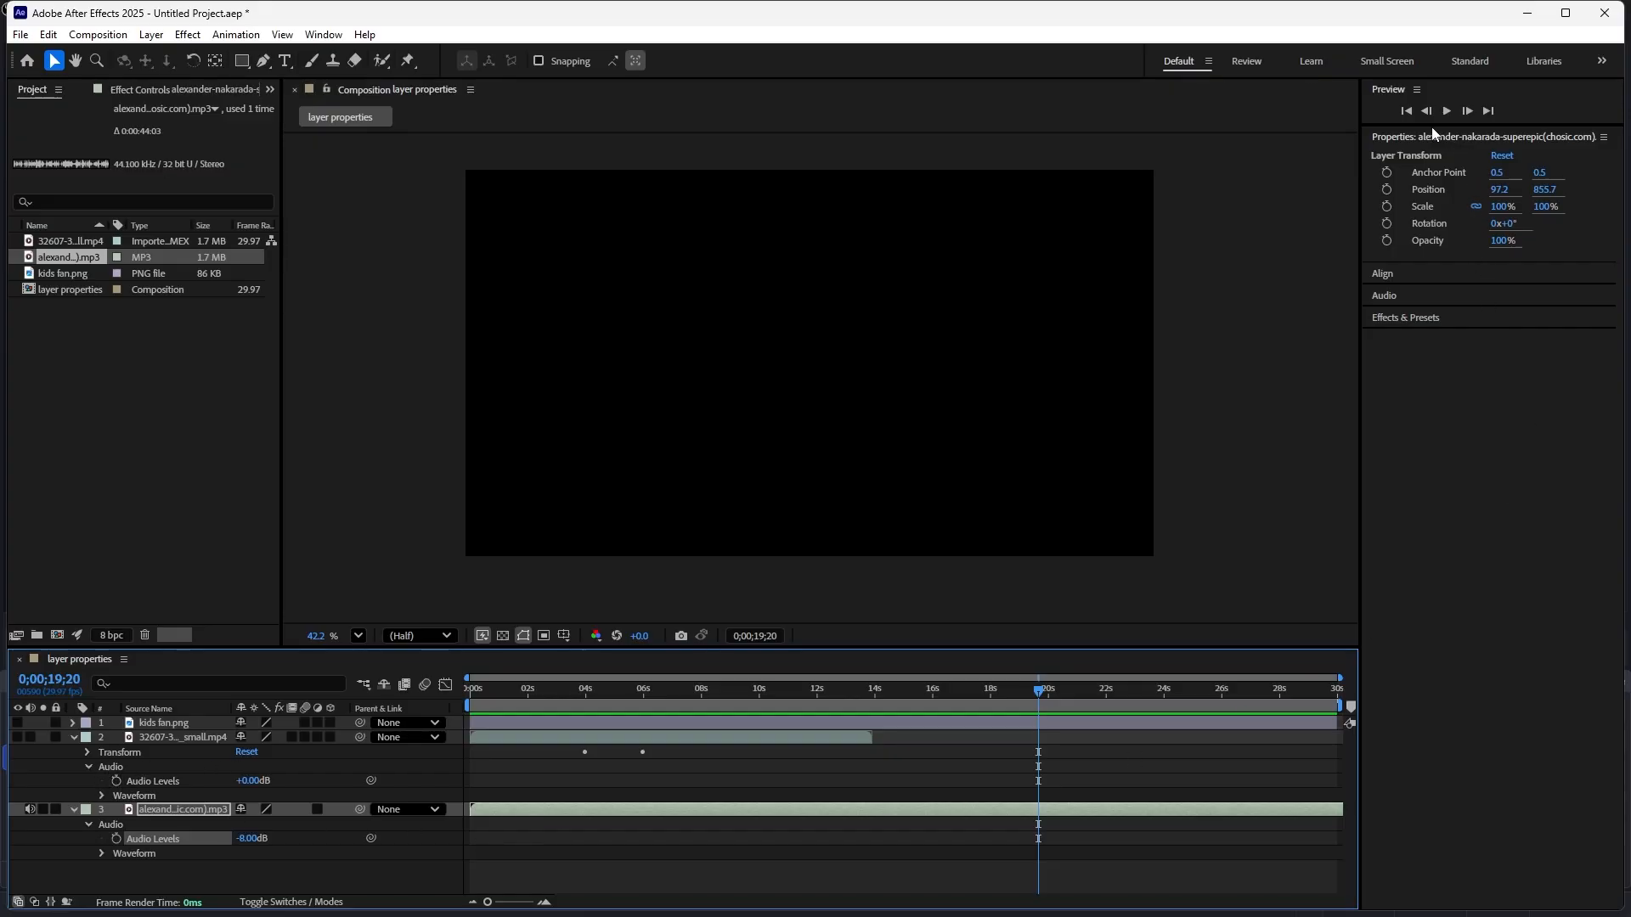
# - Collapse the 32607 video layer and deselect all layers
pyautogui.click(1387, 173)
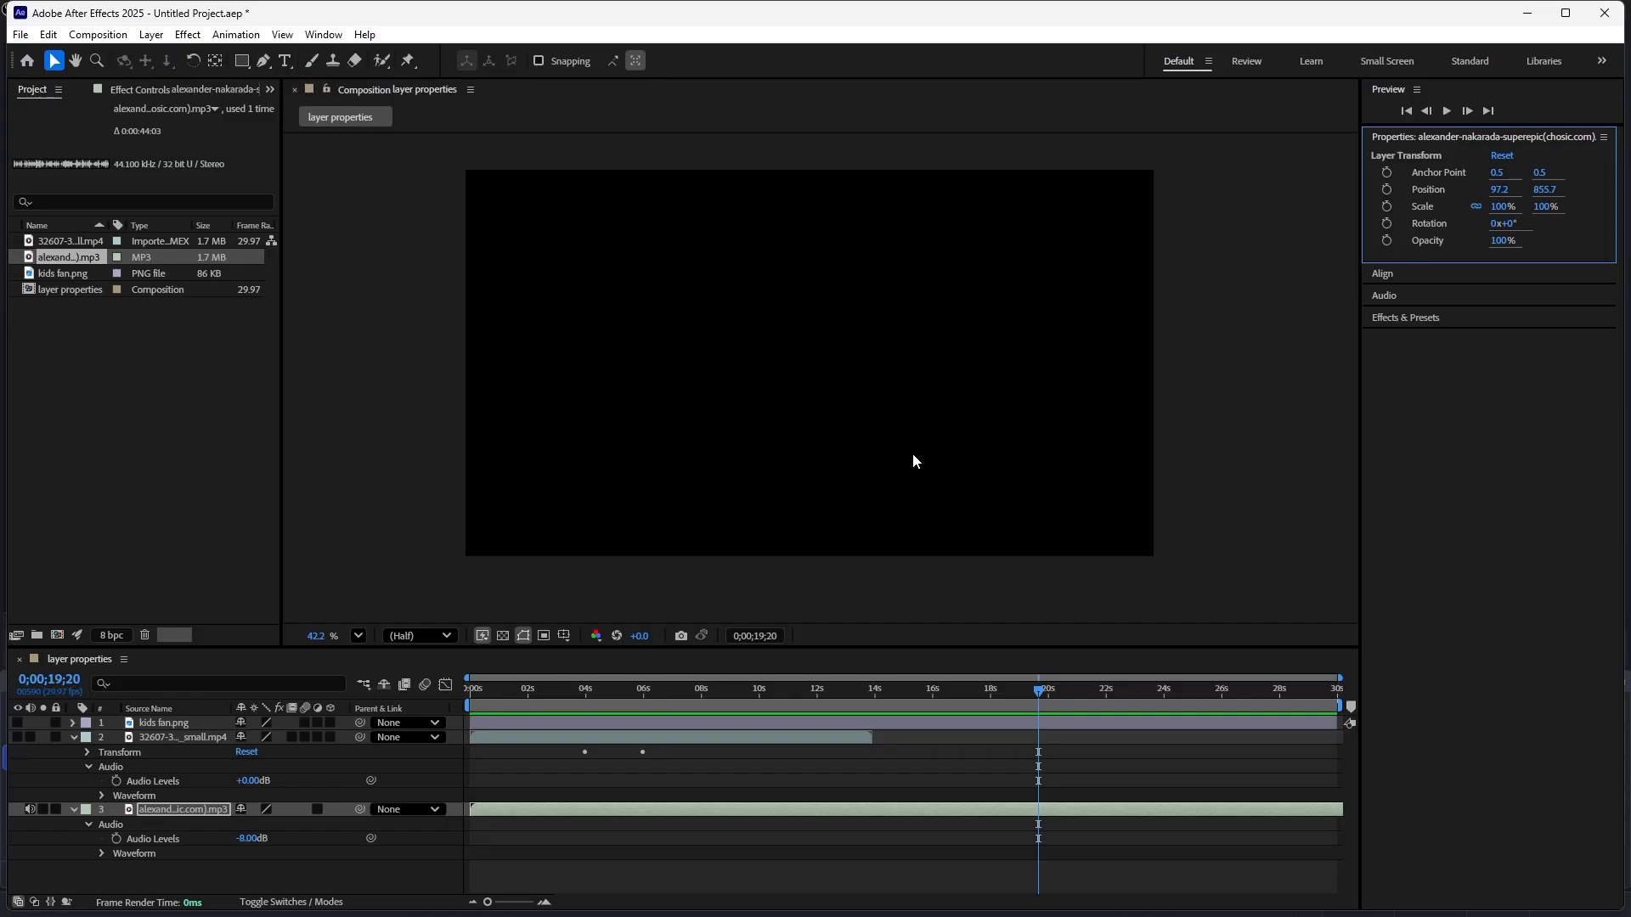
pyautogui.click(87, 752)
pyautogui.click(86, 751)
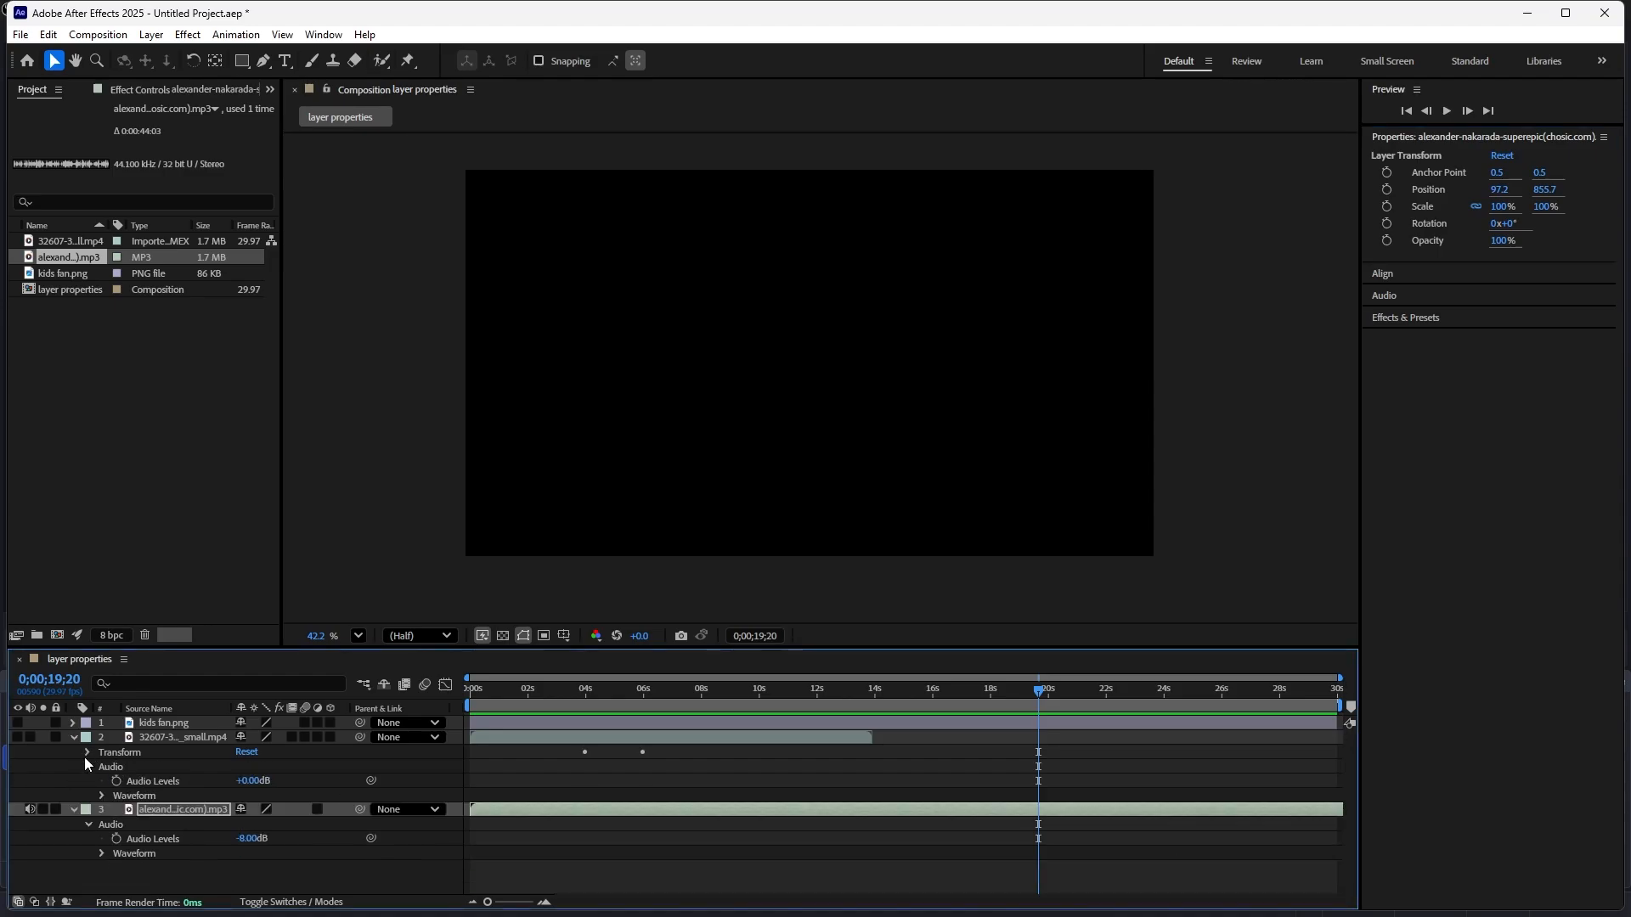
pyautogui.click(73, 737)
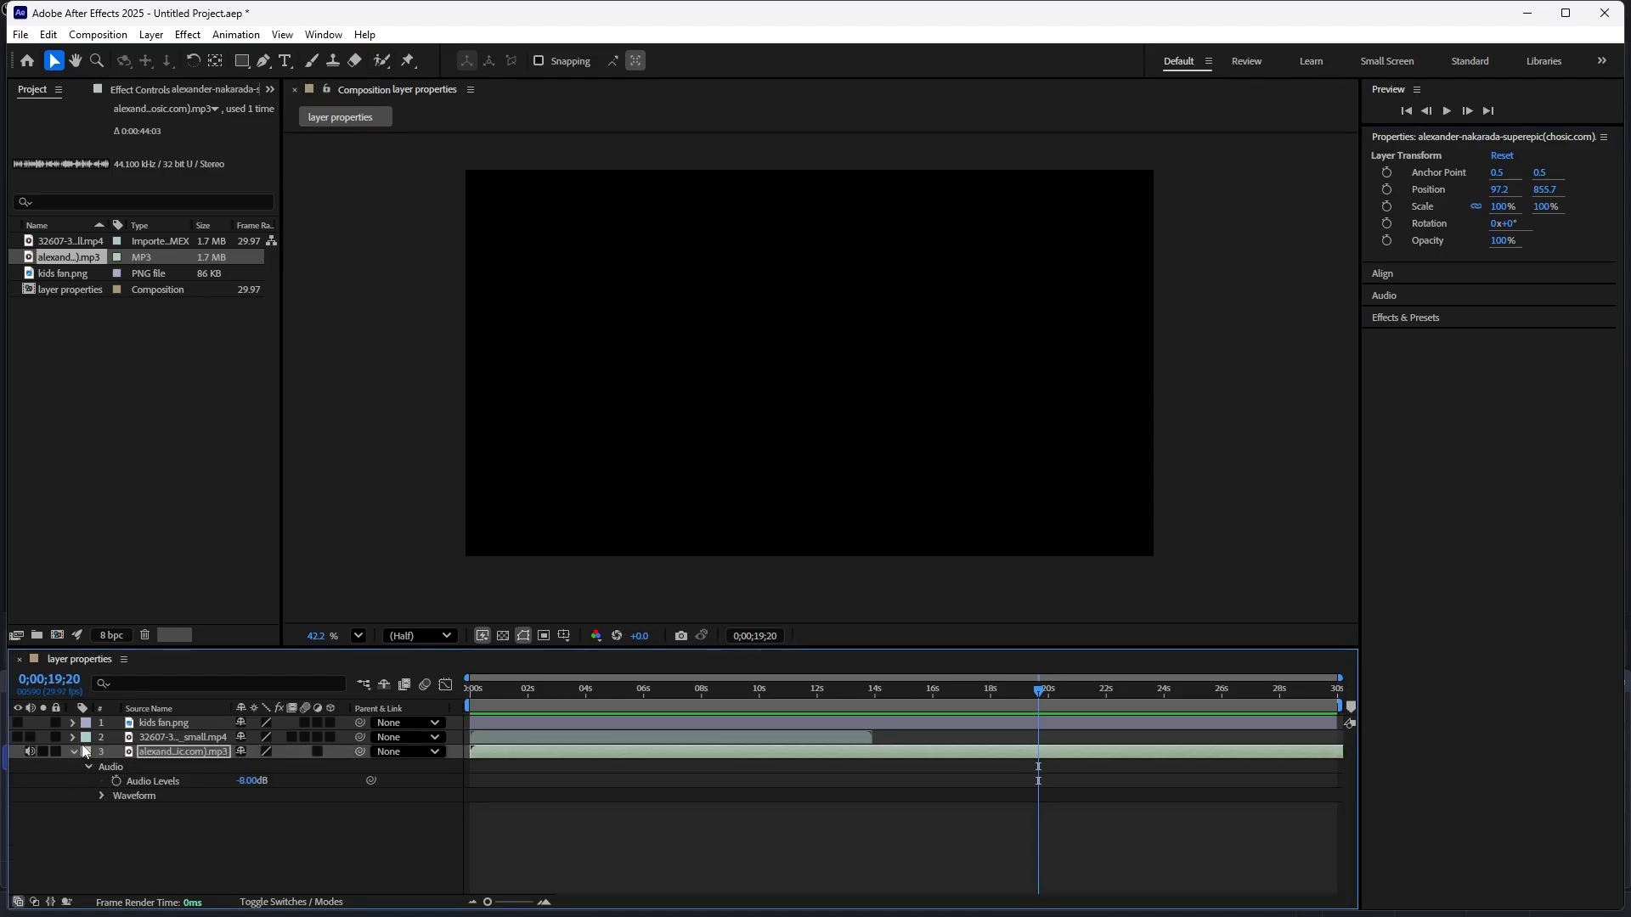
pyautogui.hotkey('ctrl', 'shift', 'a')
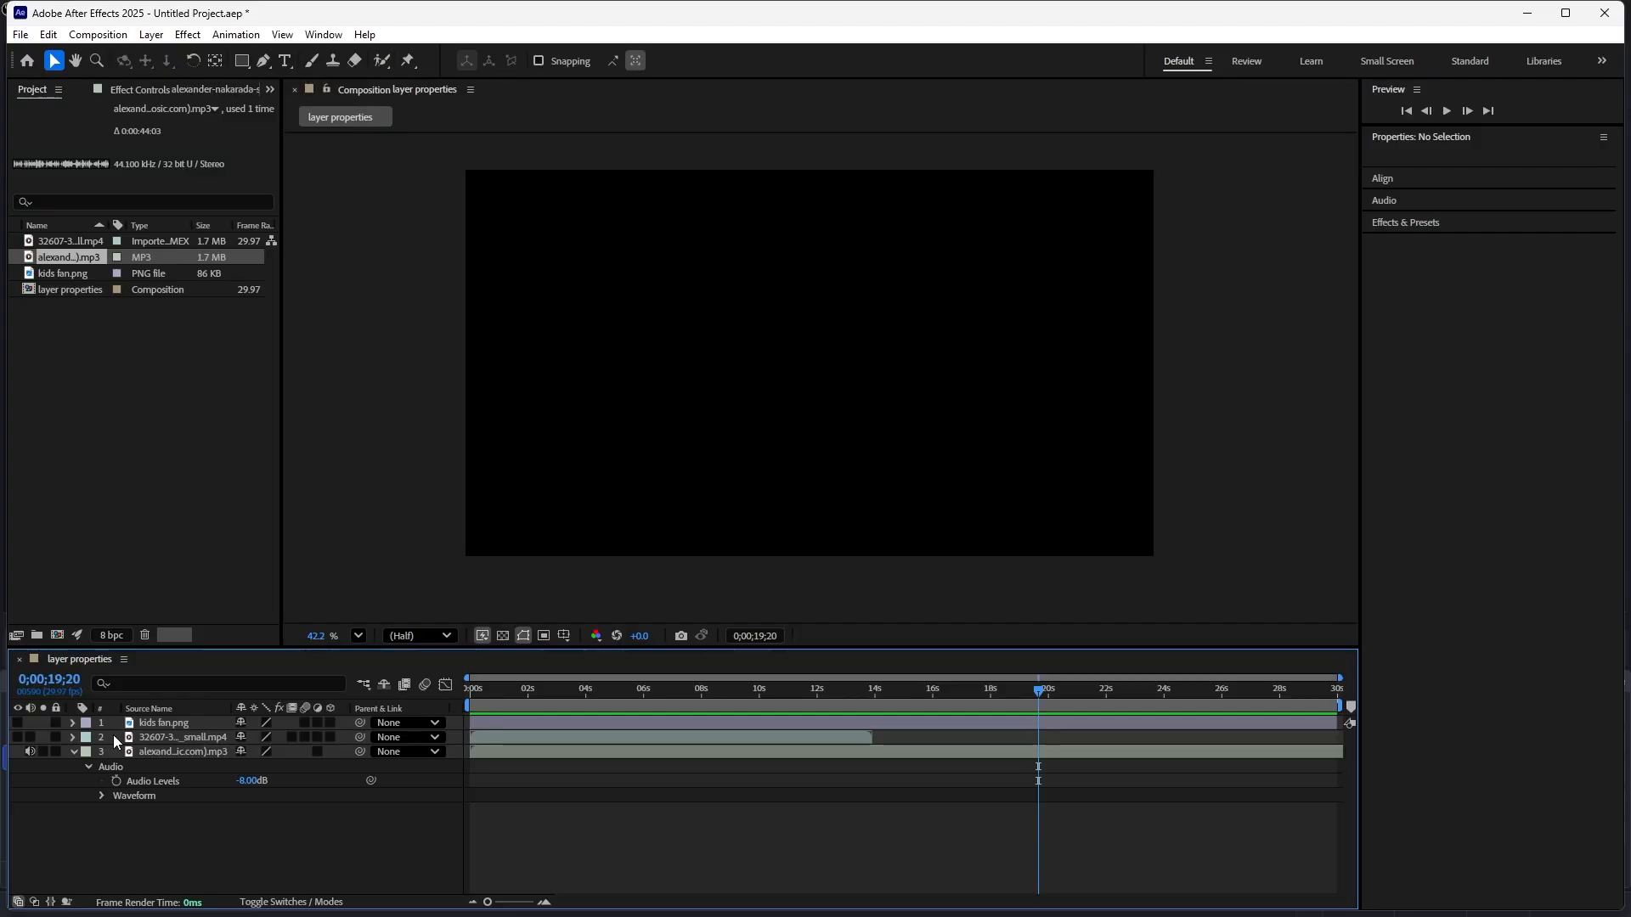
# - Reveal all Transform and Audio properties of the 32607 video layer at once, and collapse the layer again
pyautogui.click(139, 737)
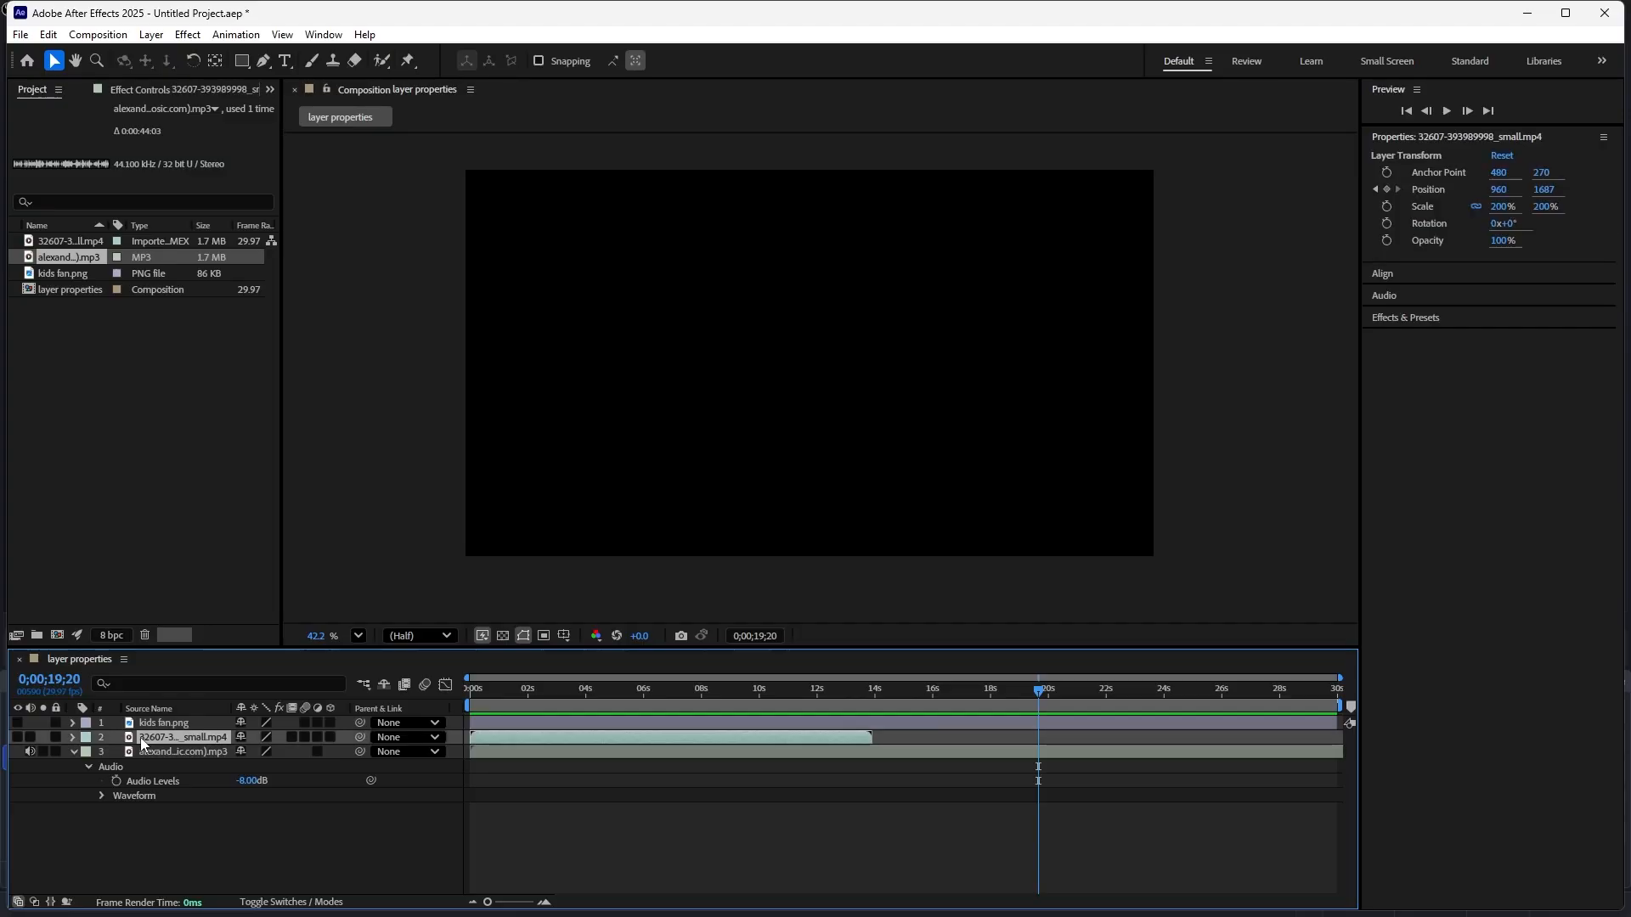
pyautogui.hotkey('ctrl', '`')
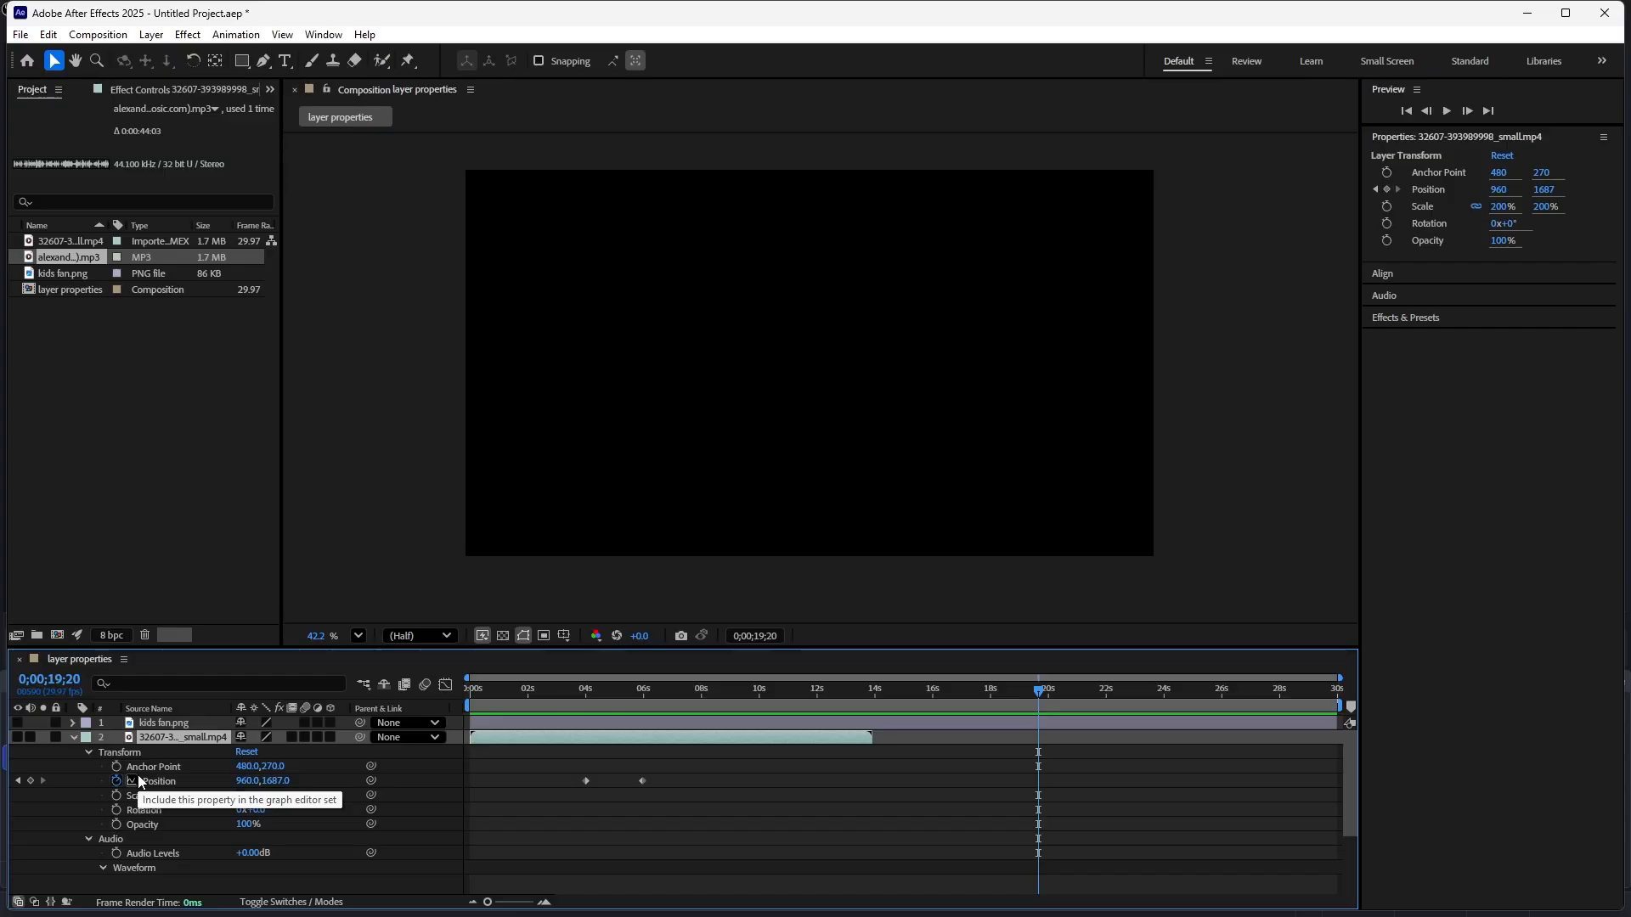
pyautogui.click(73, 737)
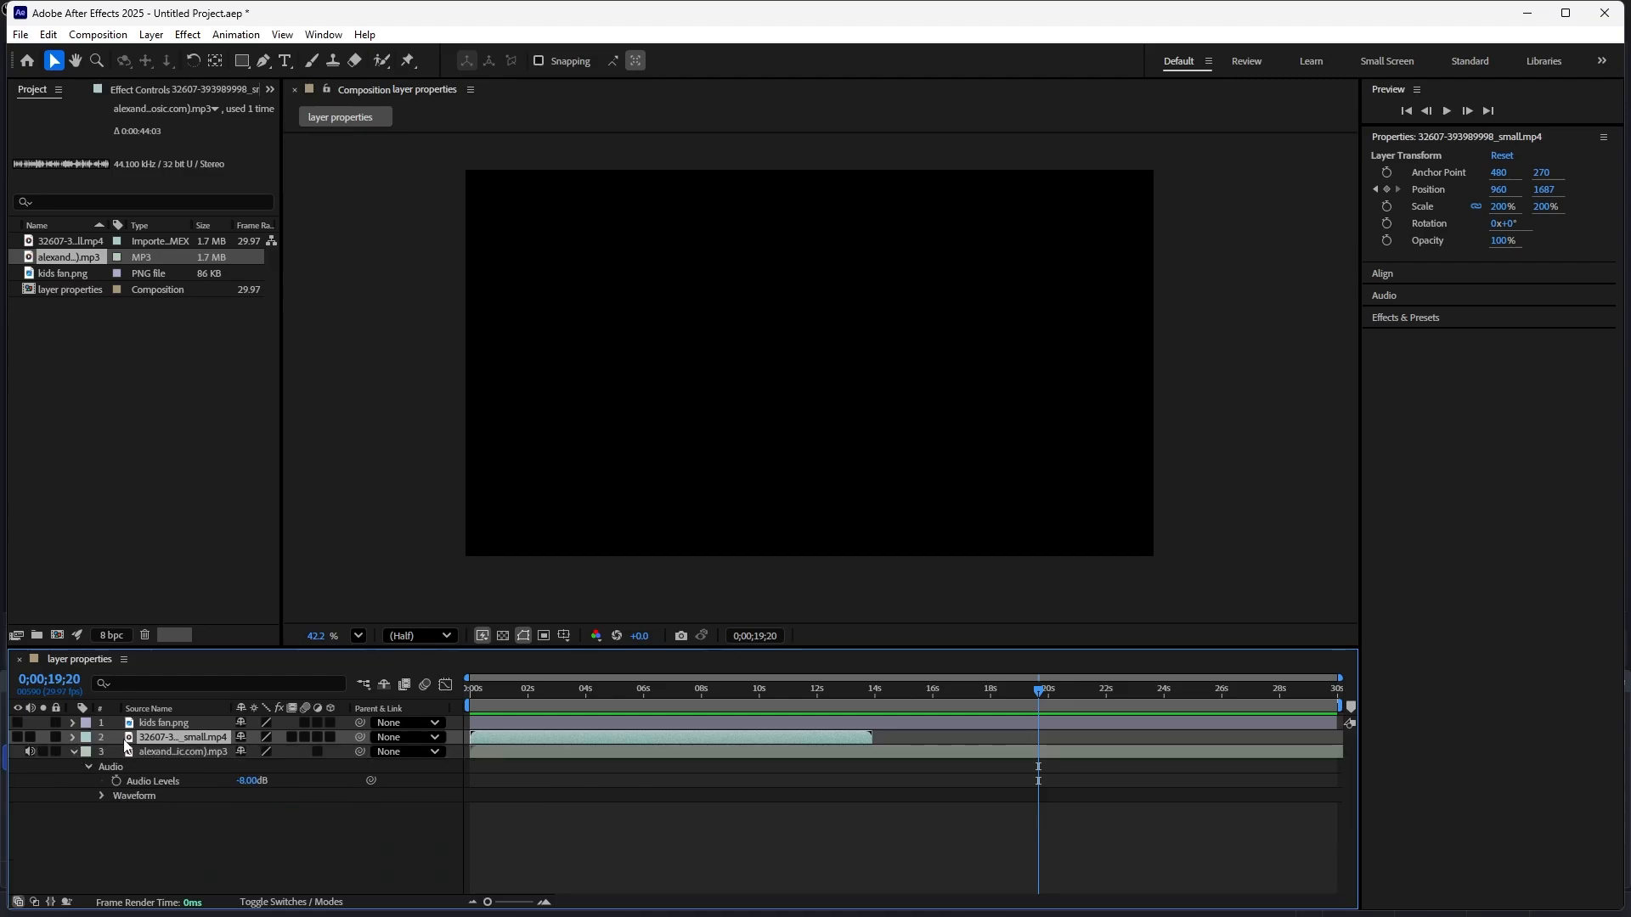
# - Reveal all the kids fan layer's properties at once, and briefly expand and collapse those of the 32607 video layer
pyautogui.click(176, 722)
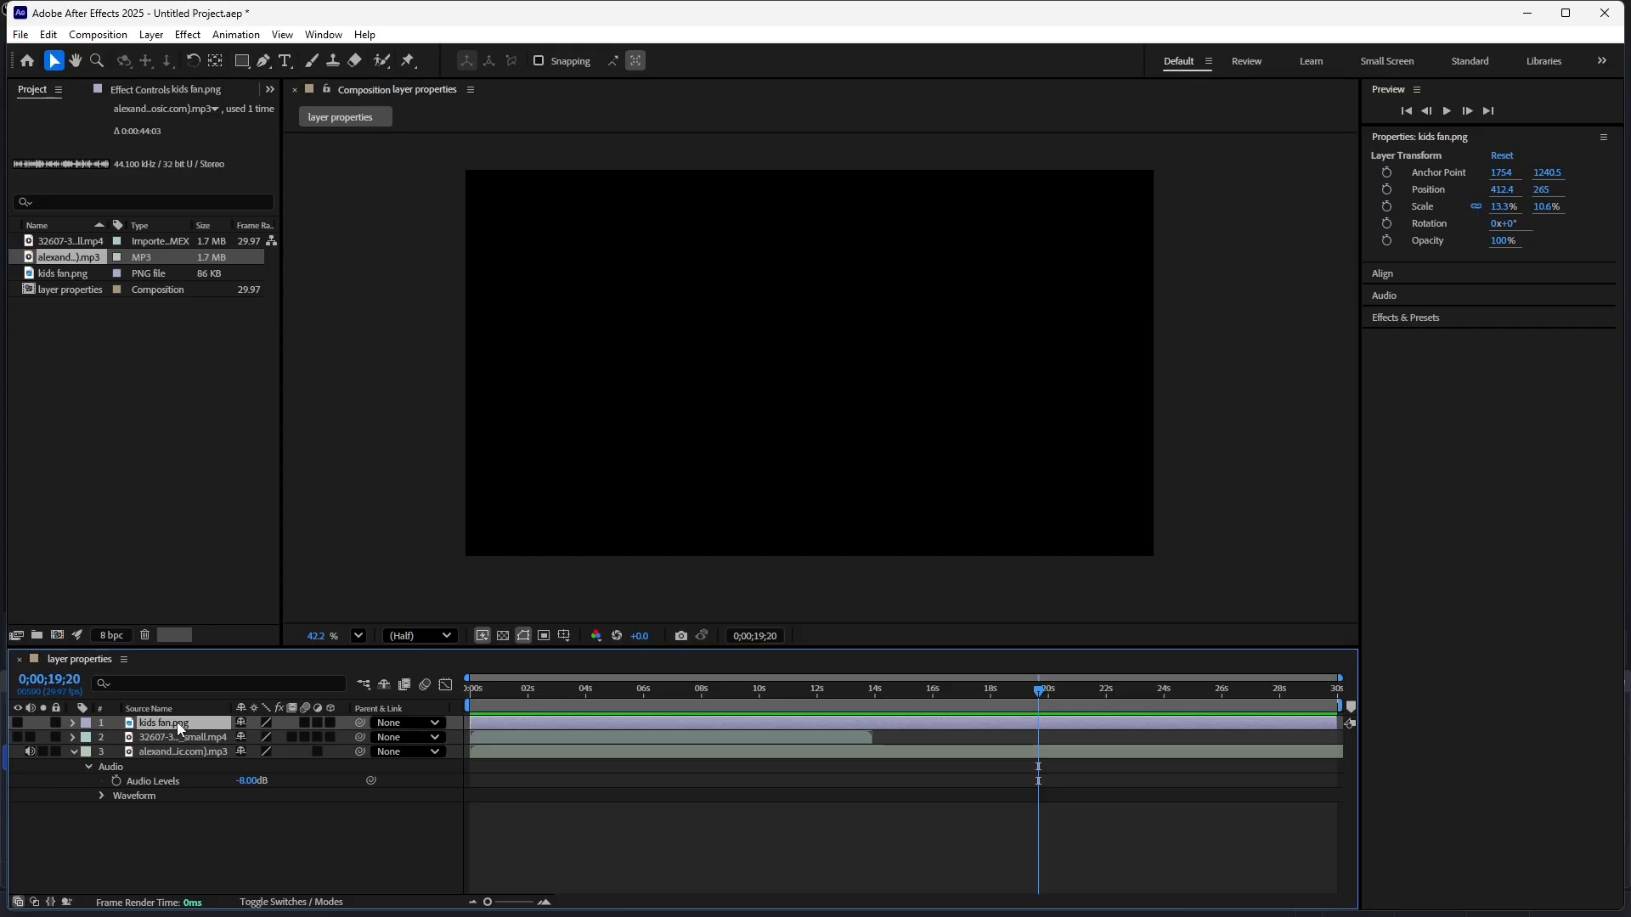
pyautogui.hotkey('ctrl', '`')
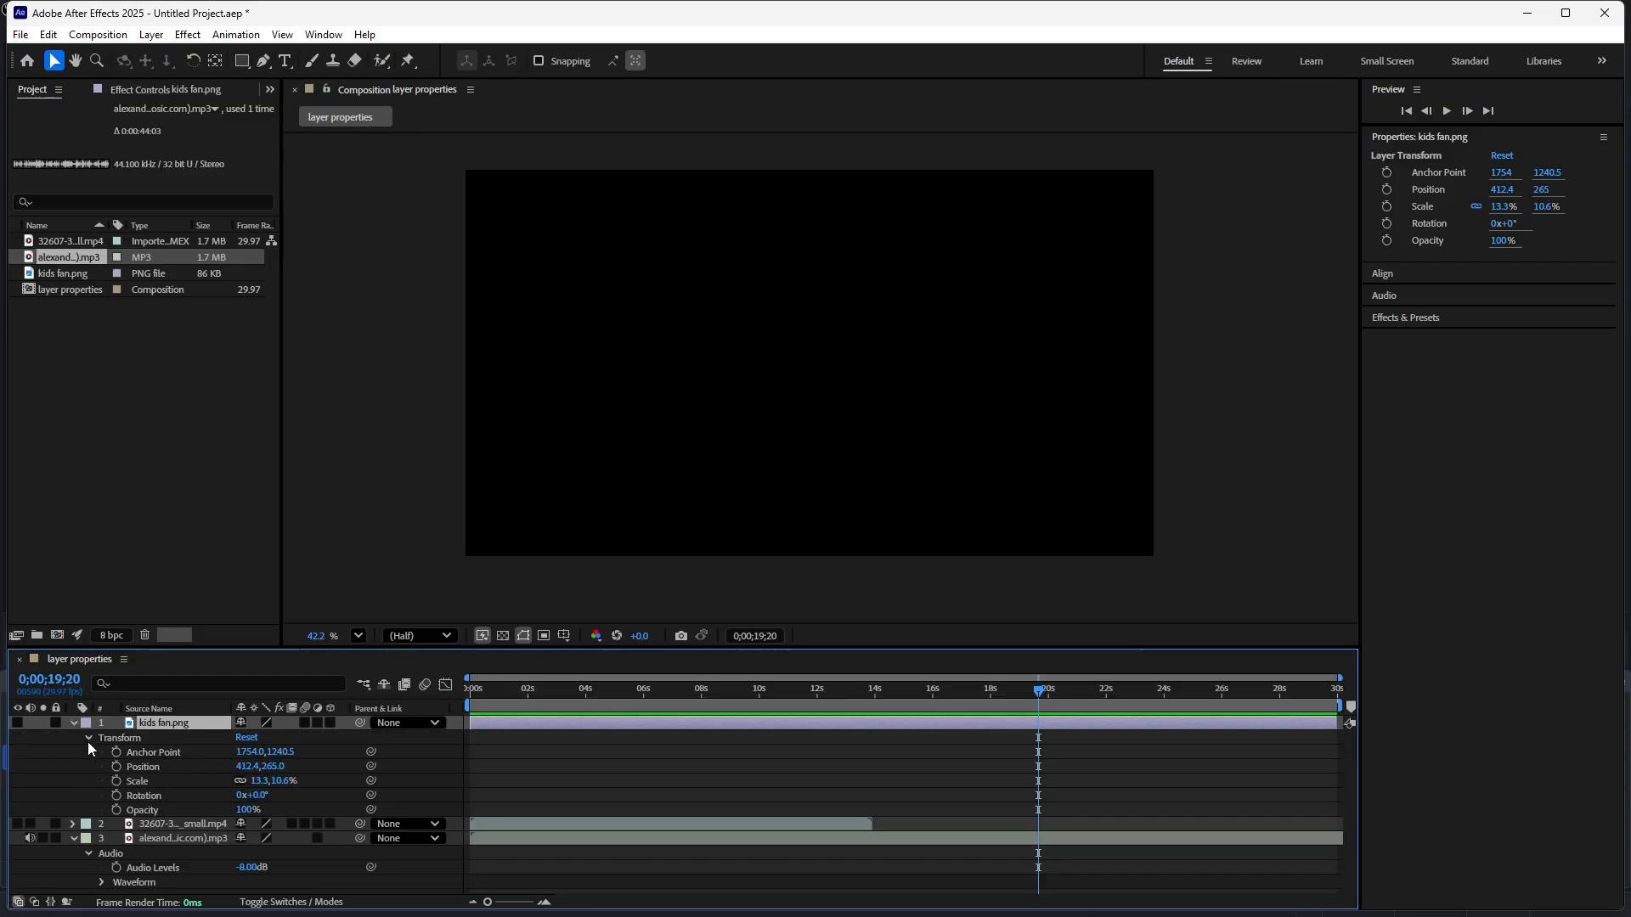
pyautogui.click(152, 824)
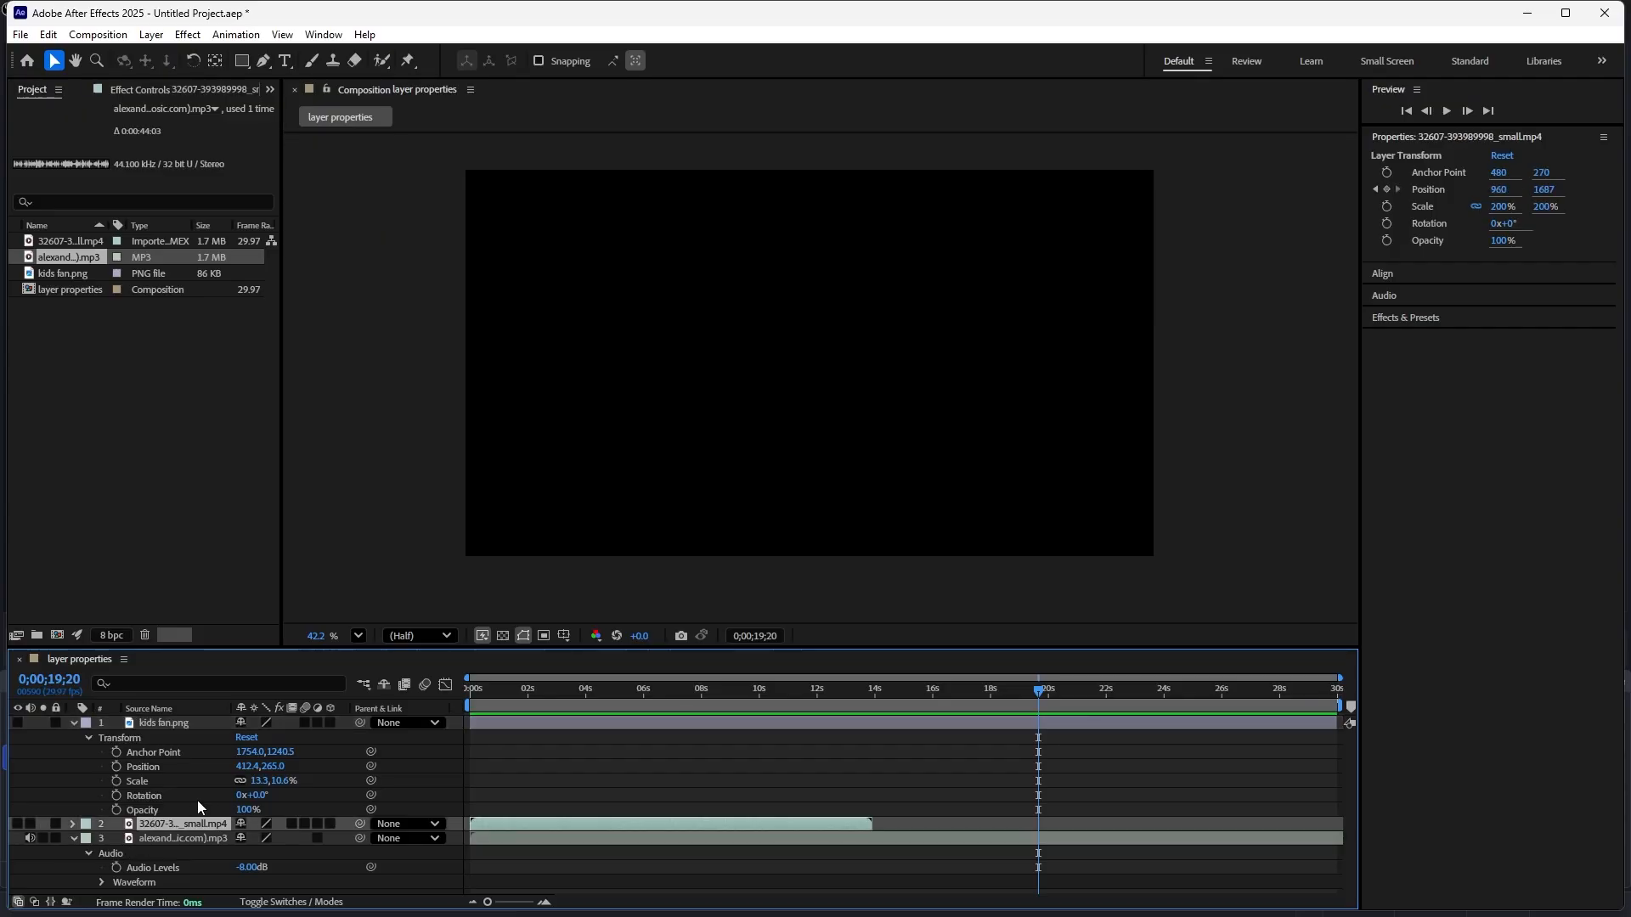
pyautogui.hotkey('ctrl', '`')
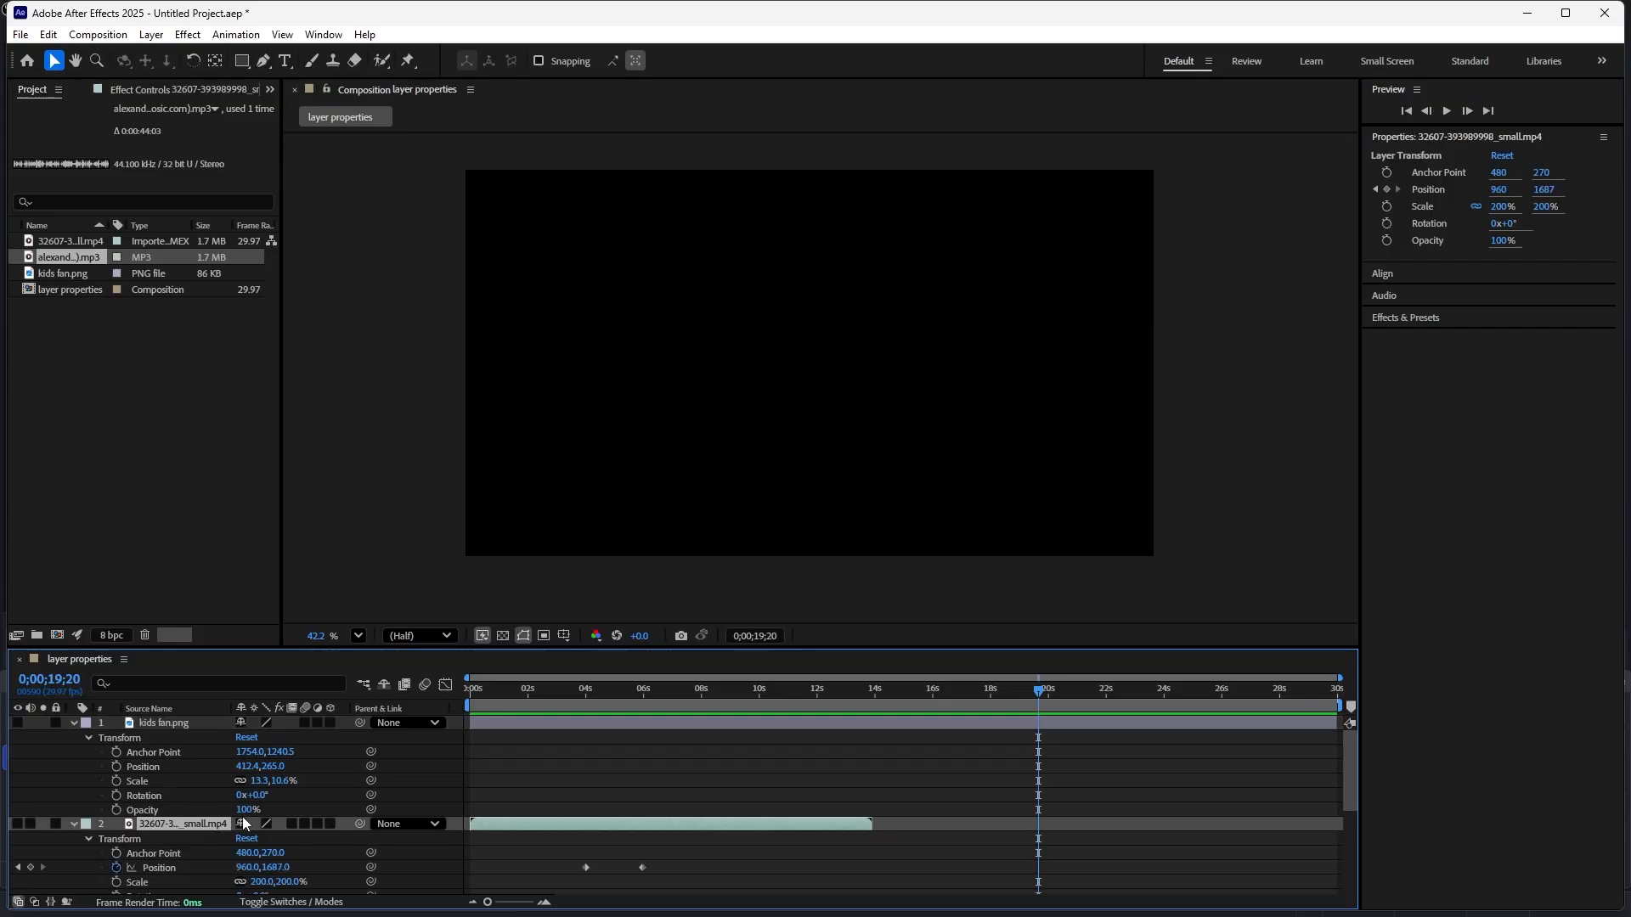
pyautogui.scroll(-2, 242, 817)
pyautogui.scroll(1, 221, 829)
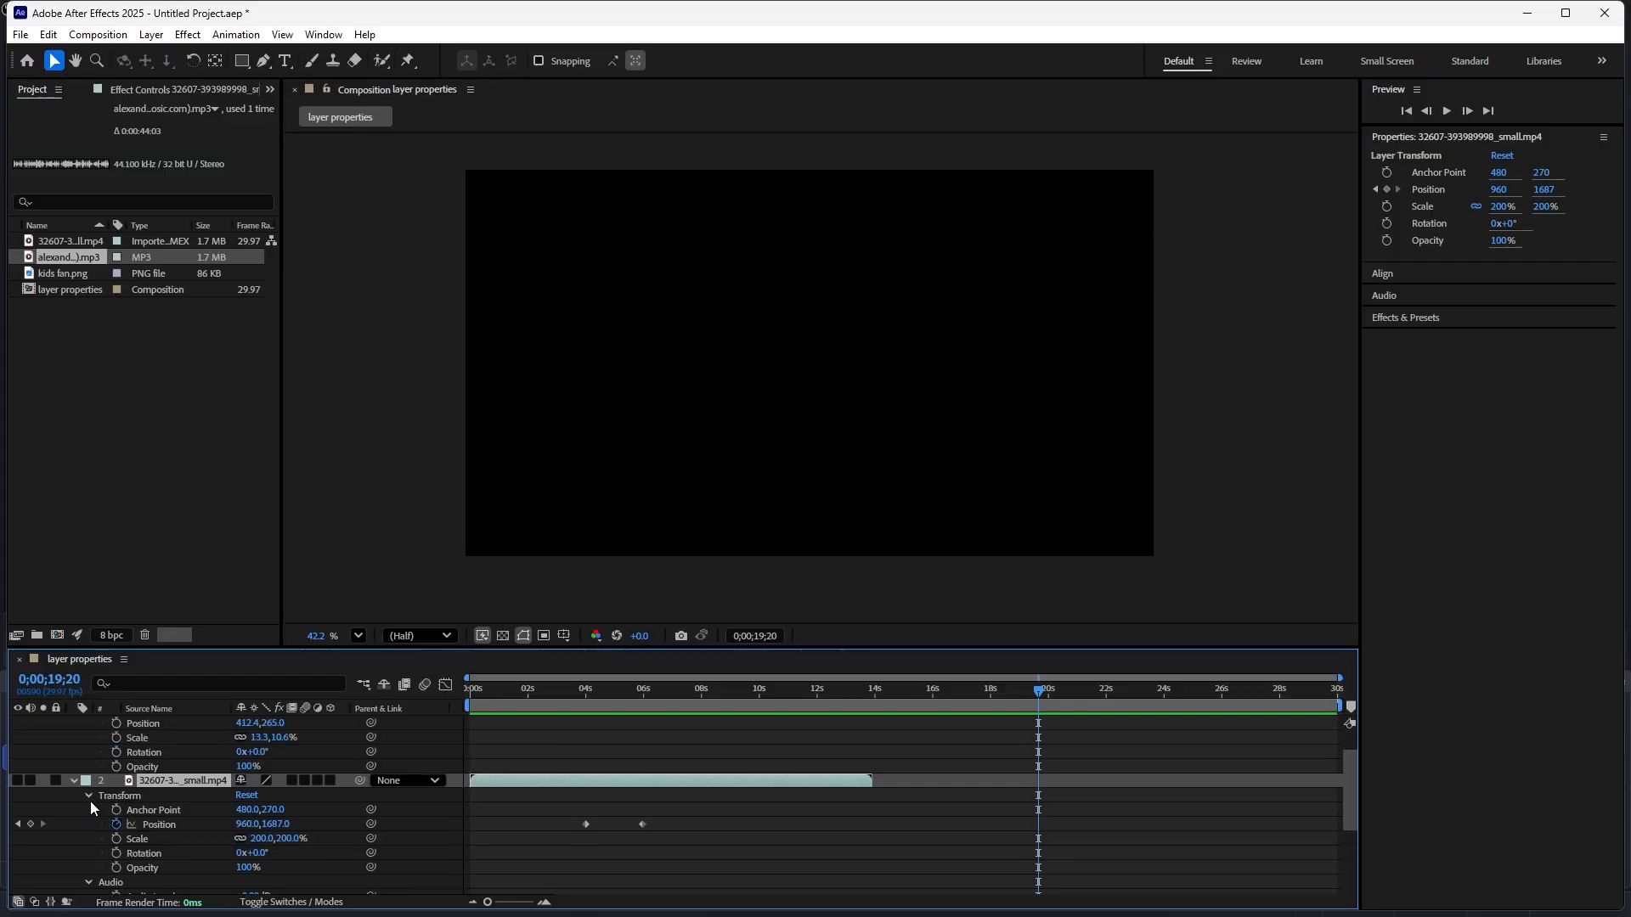
pyautogui.click(75, 781)
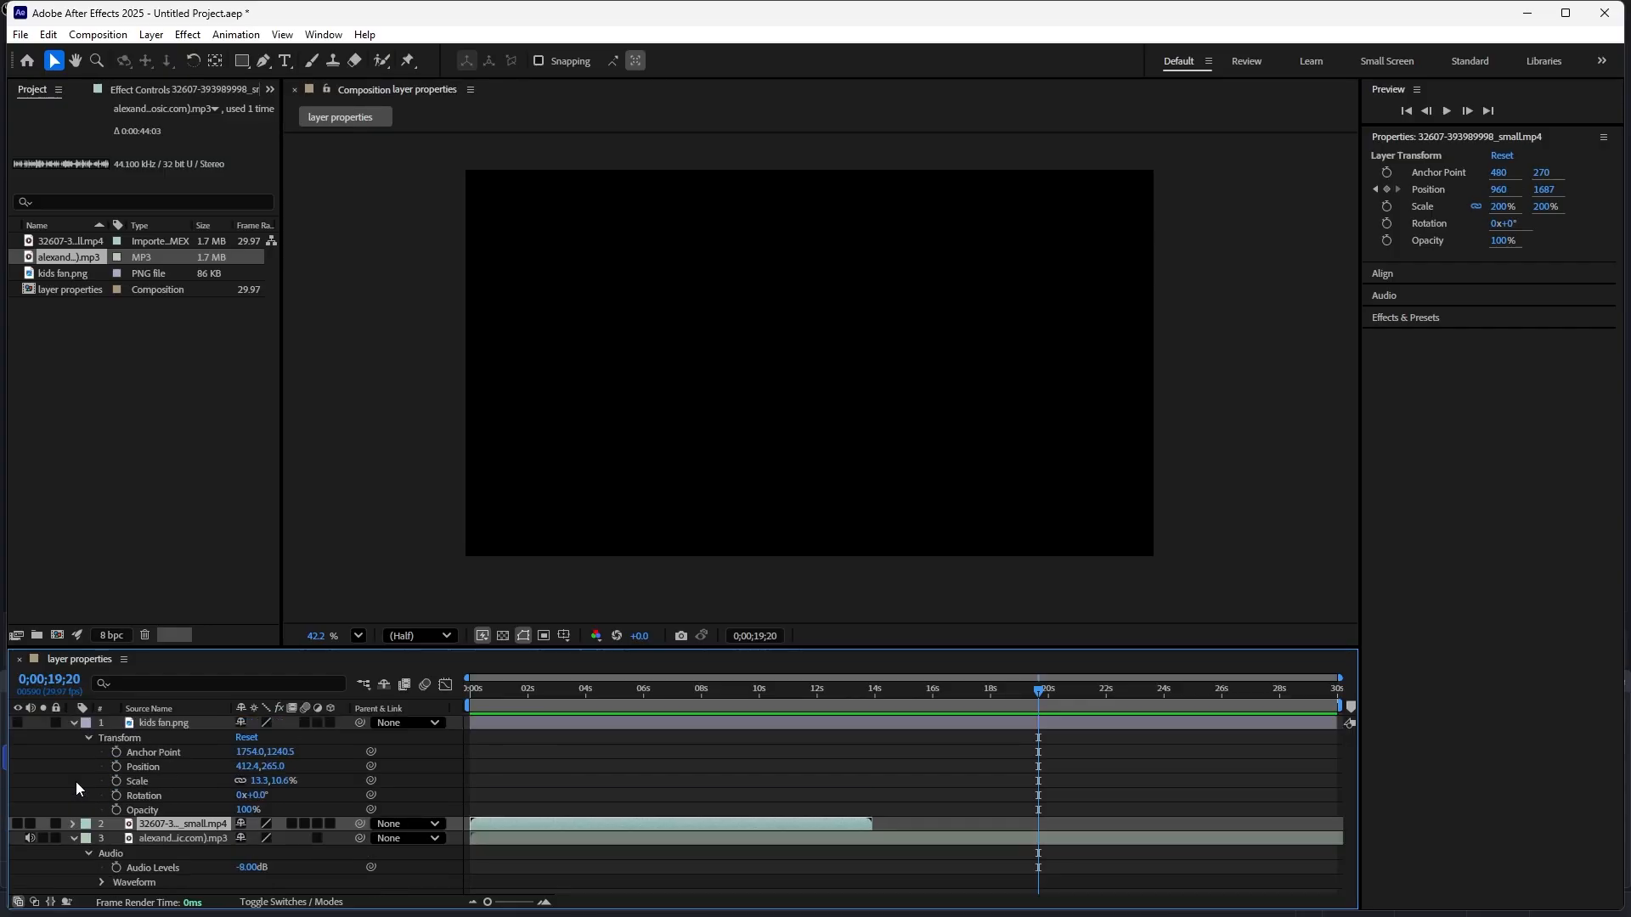
# - Collapse the kids fan layer, and show and hide only the Position property of the 32607 video layer twice
pyautogui.click(74, 723)
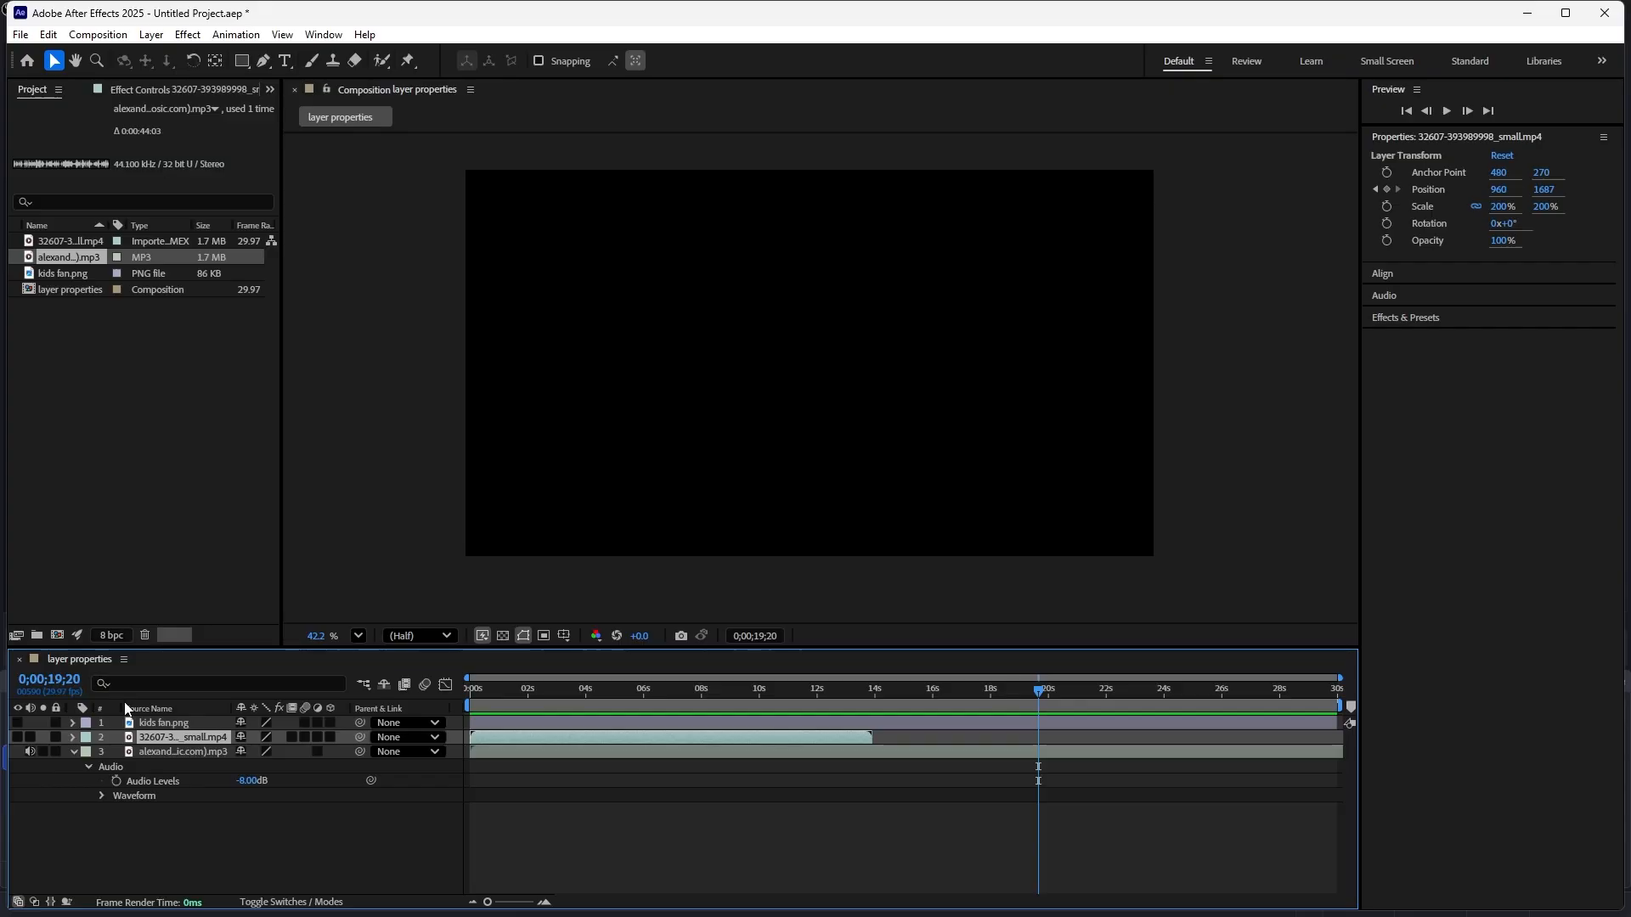
pyautogui.press('p')
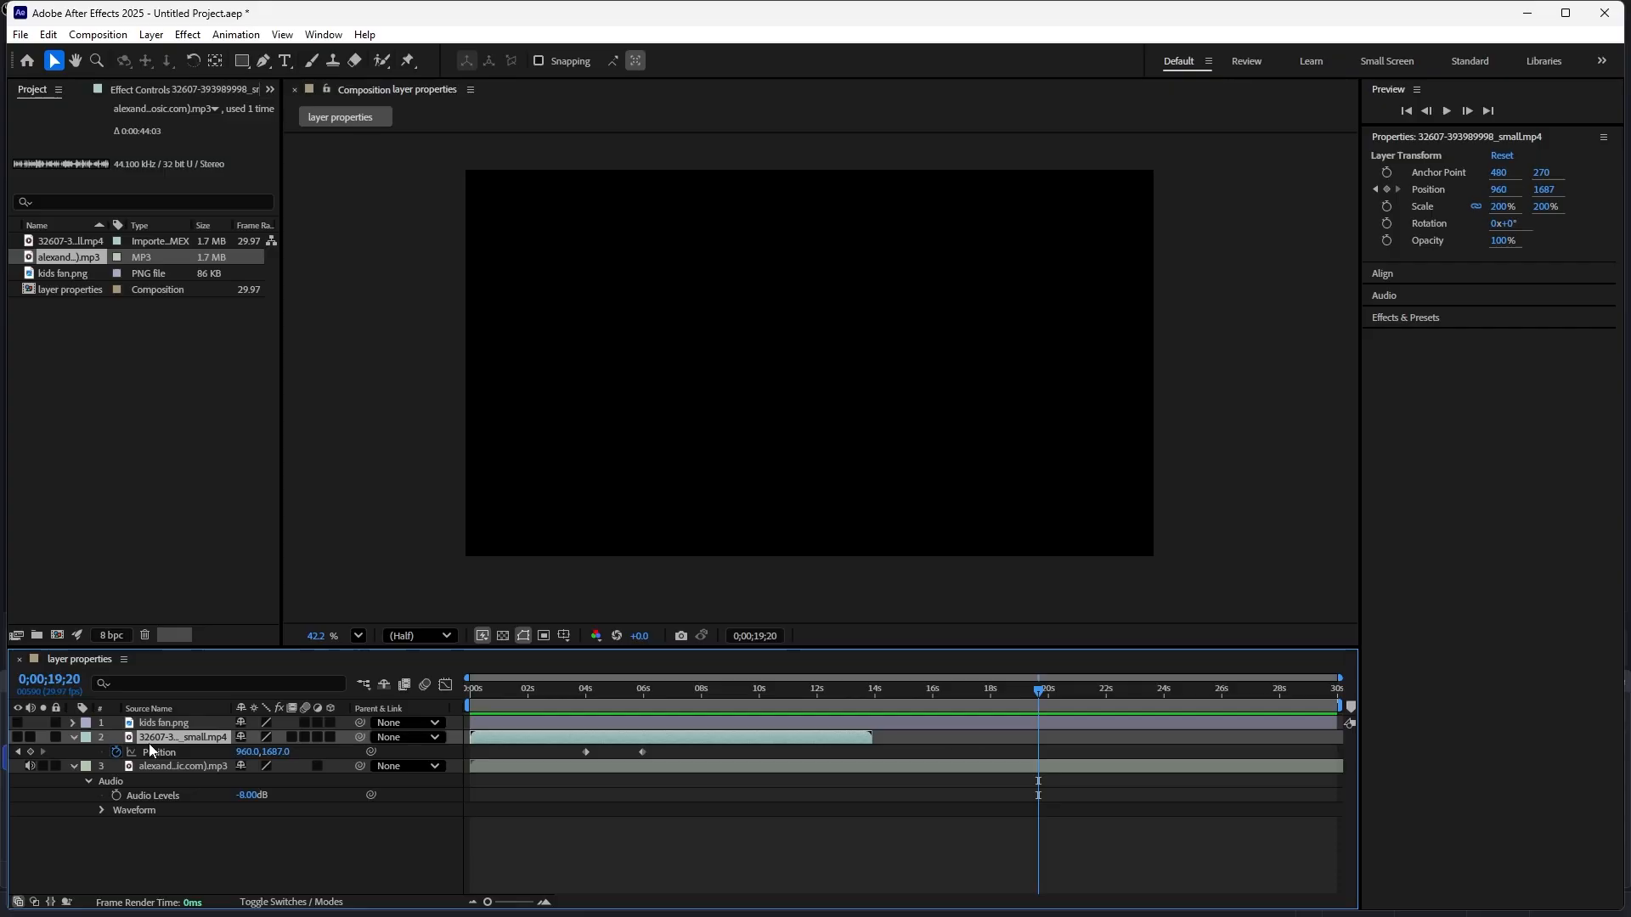
pyautogui.press('p')
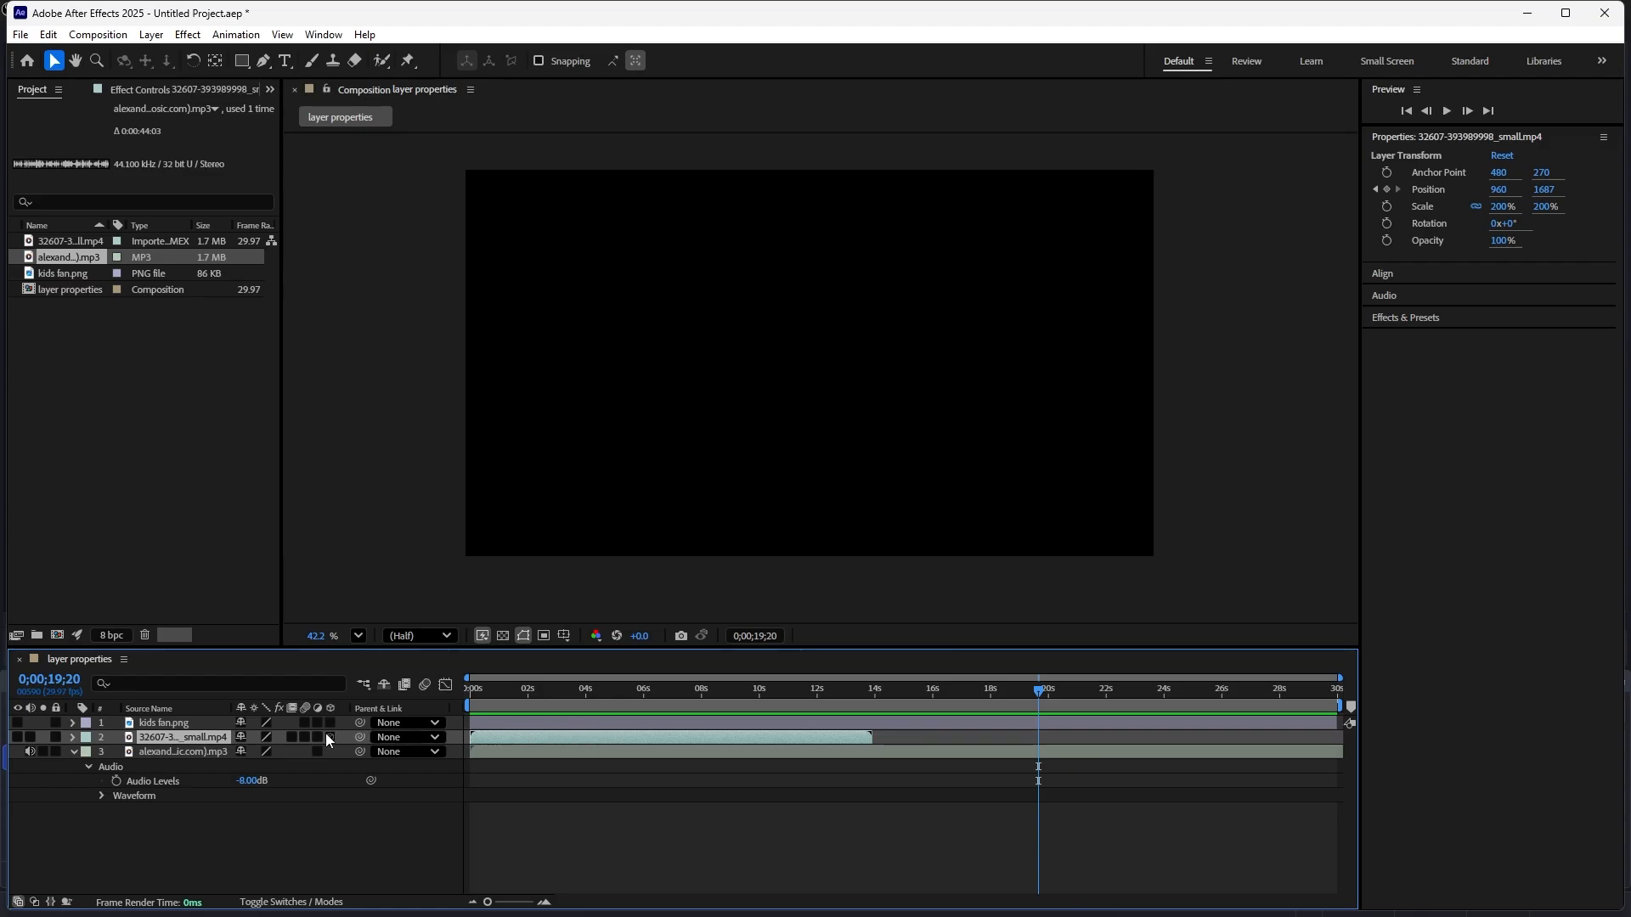
pyautogui.press('p')
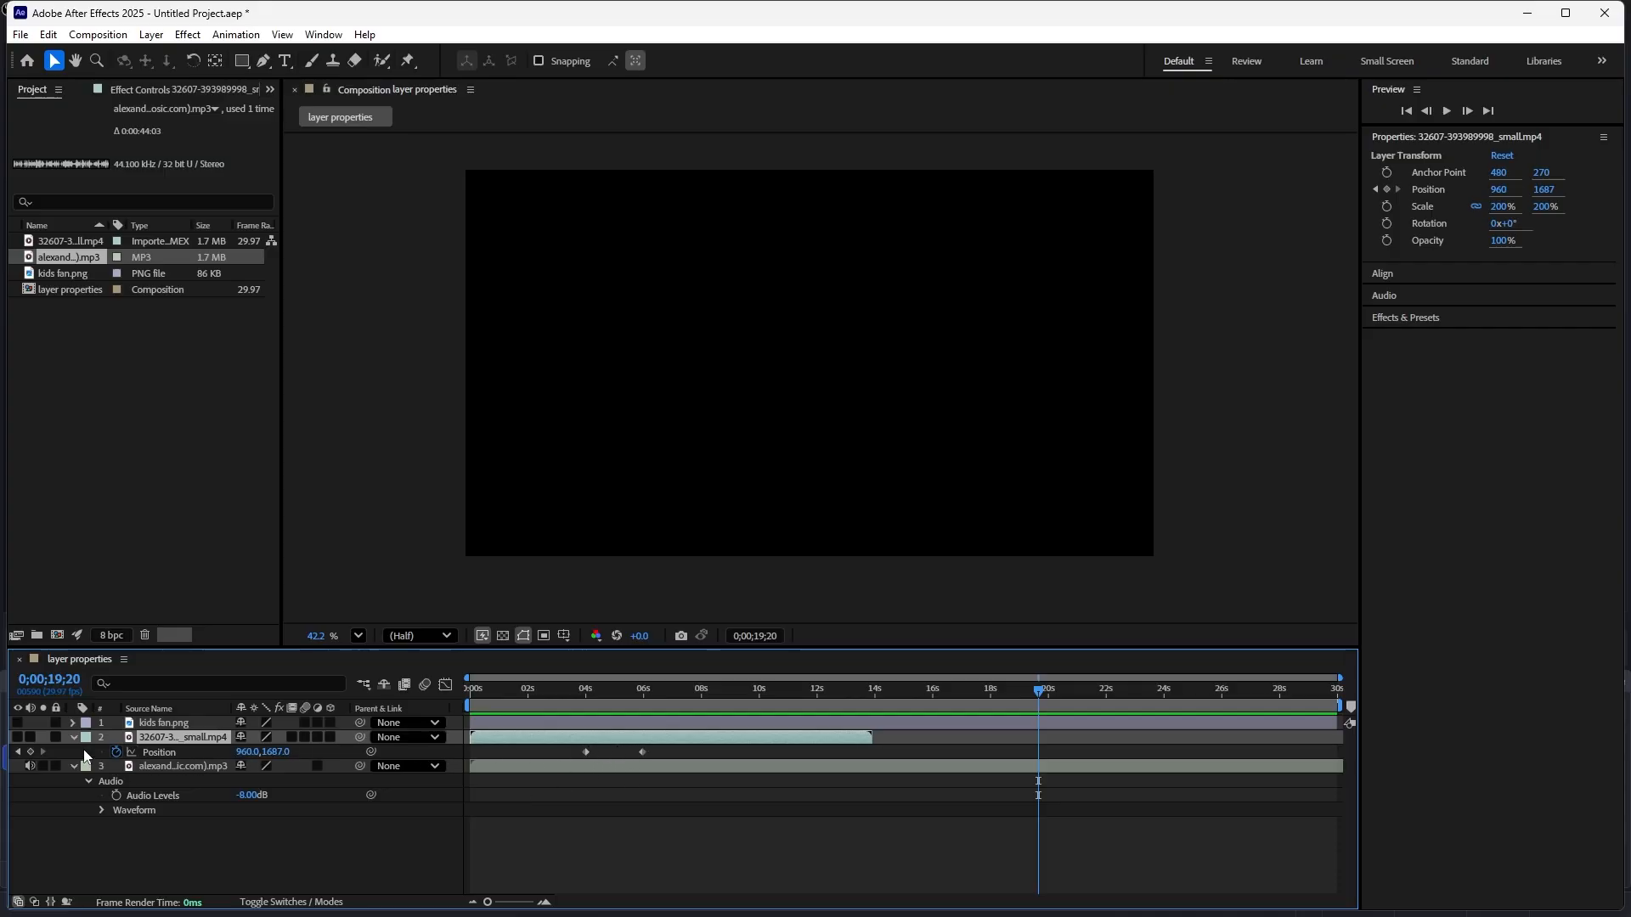
pyautogui.press('p')
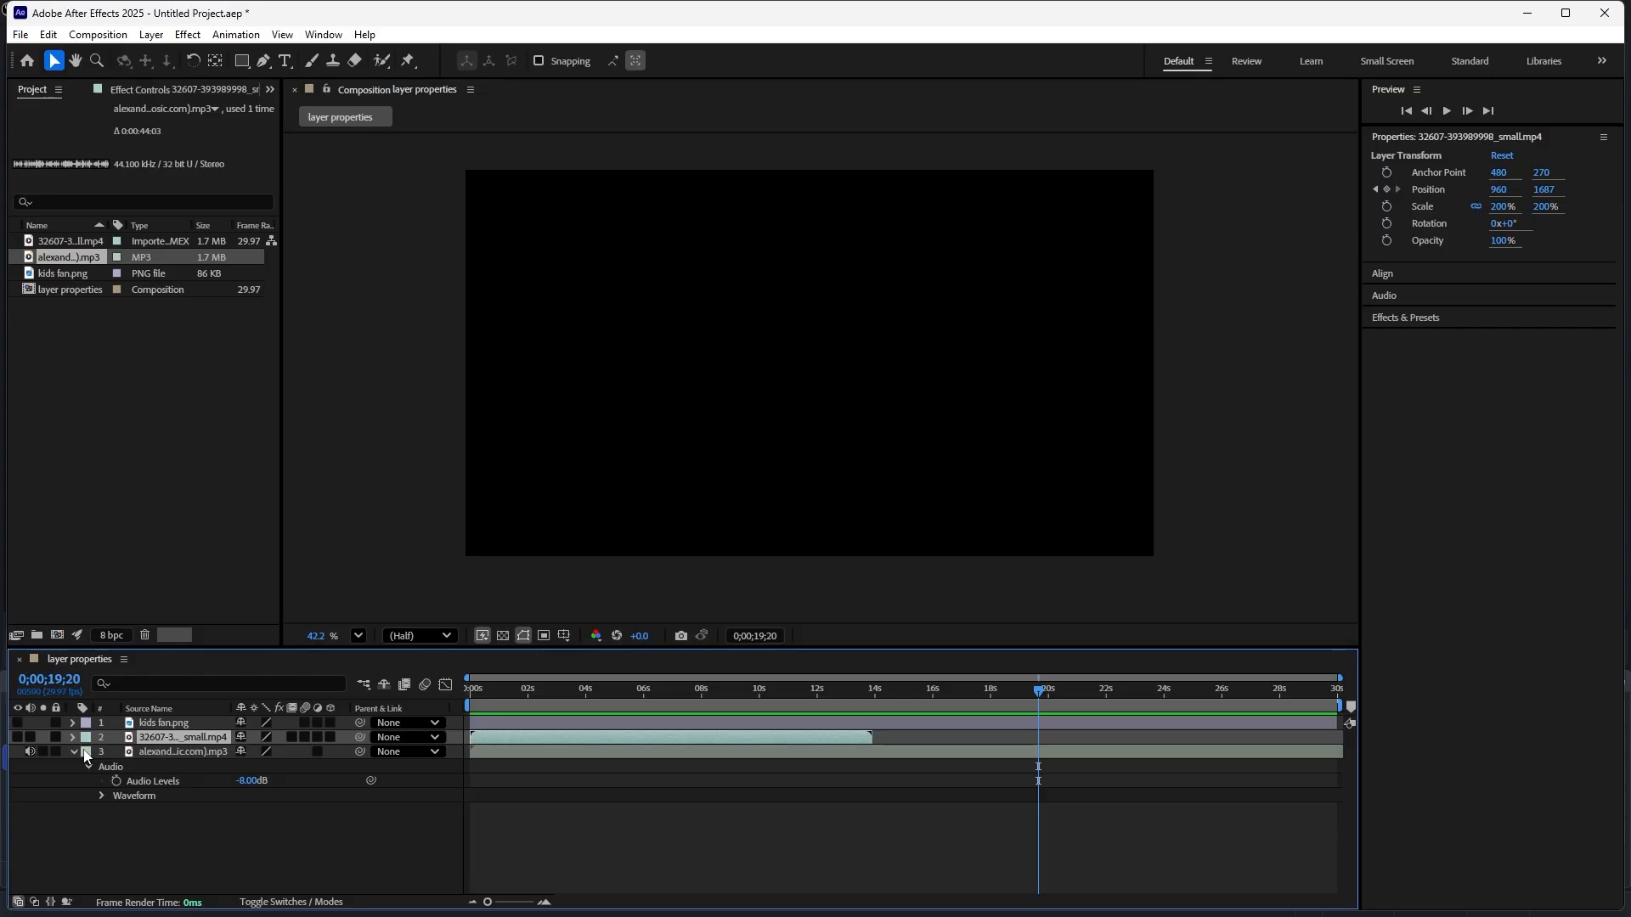
# - Collapse the music layer's properties, and reveal only the keyframed properties of the 32607 video layer
pyautogui.click(146, 750)
pyautogui.press('u')
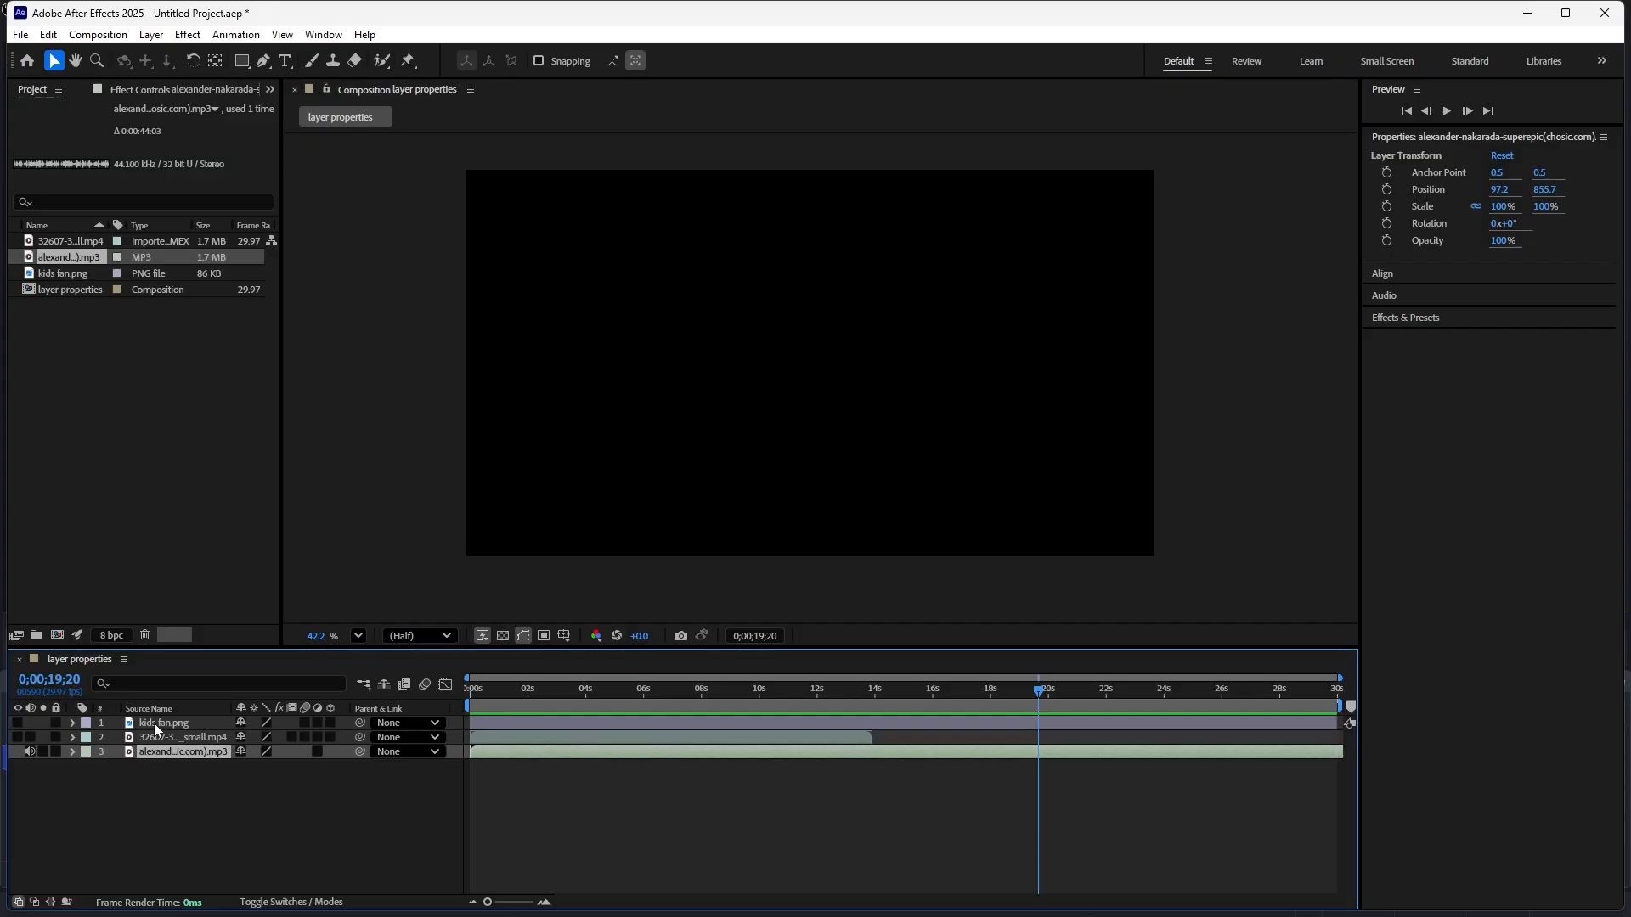
pyautogui.click(155, 723)
pyautogui.click(151, 737)
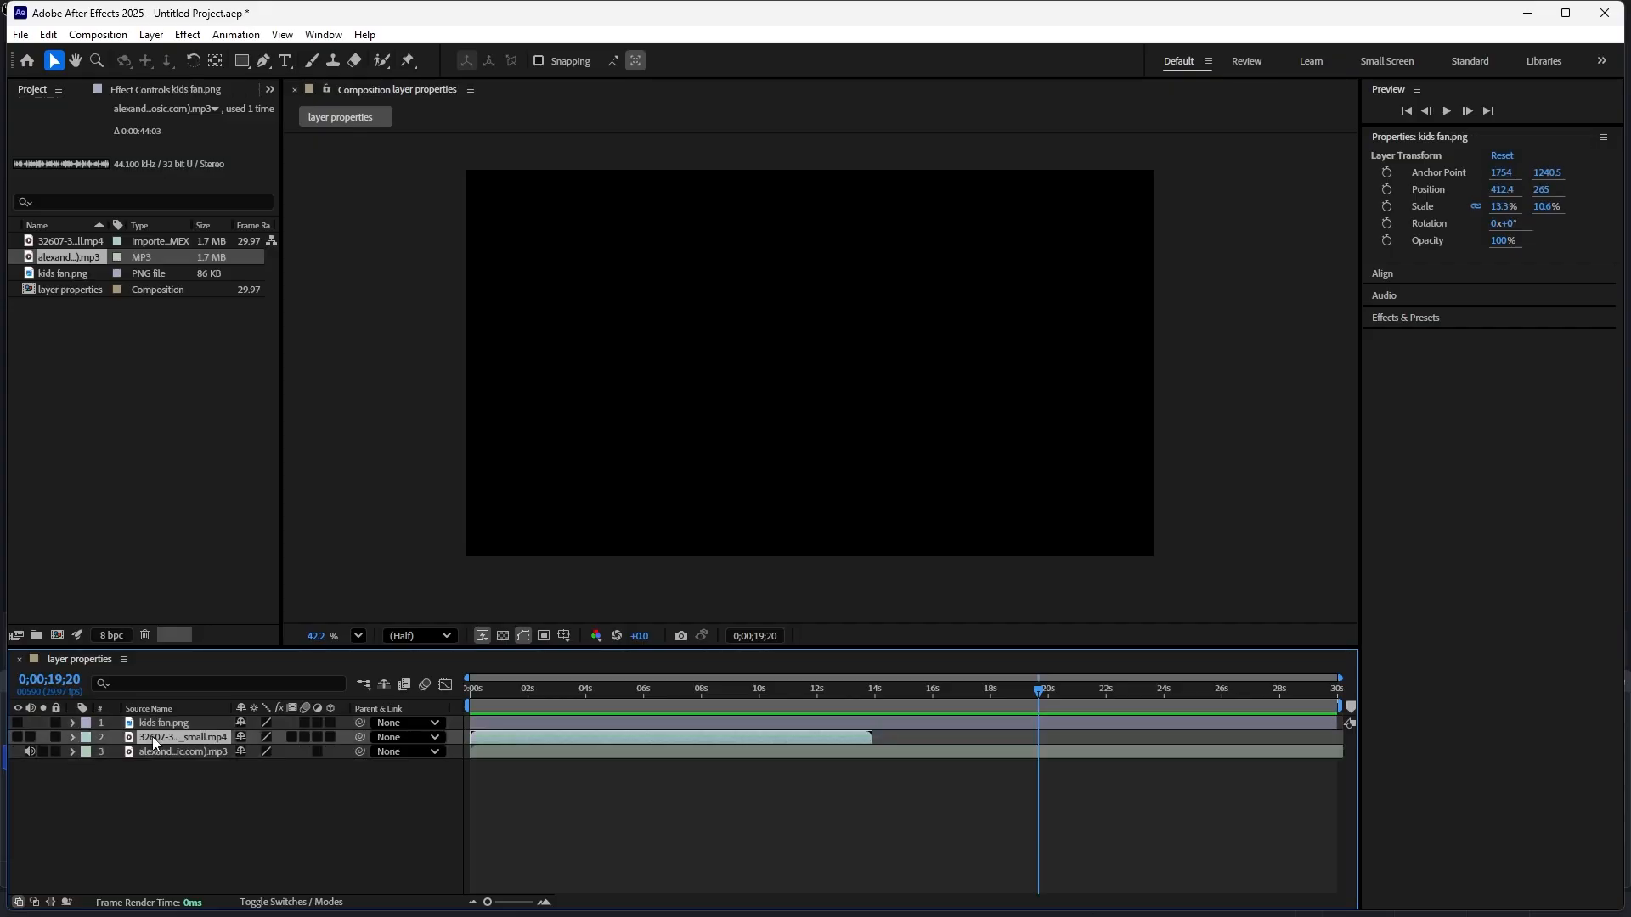
pyautogui.press('u')
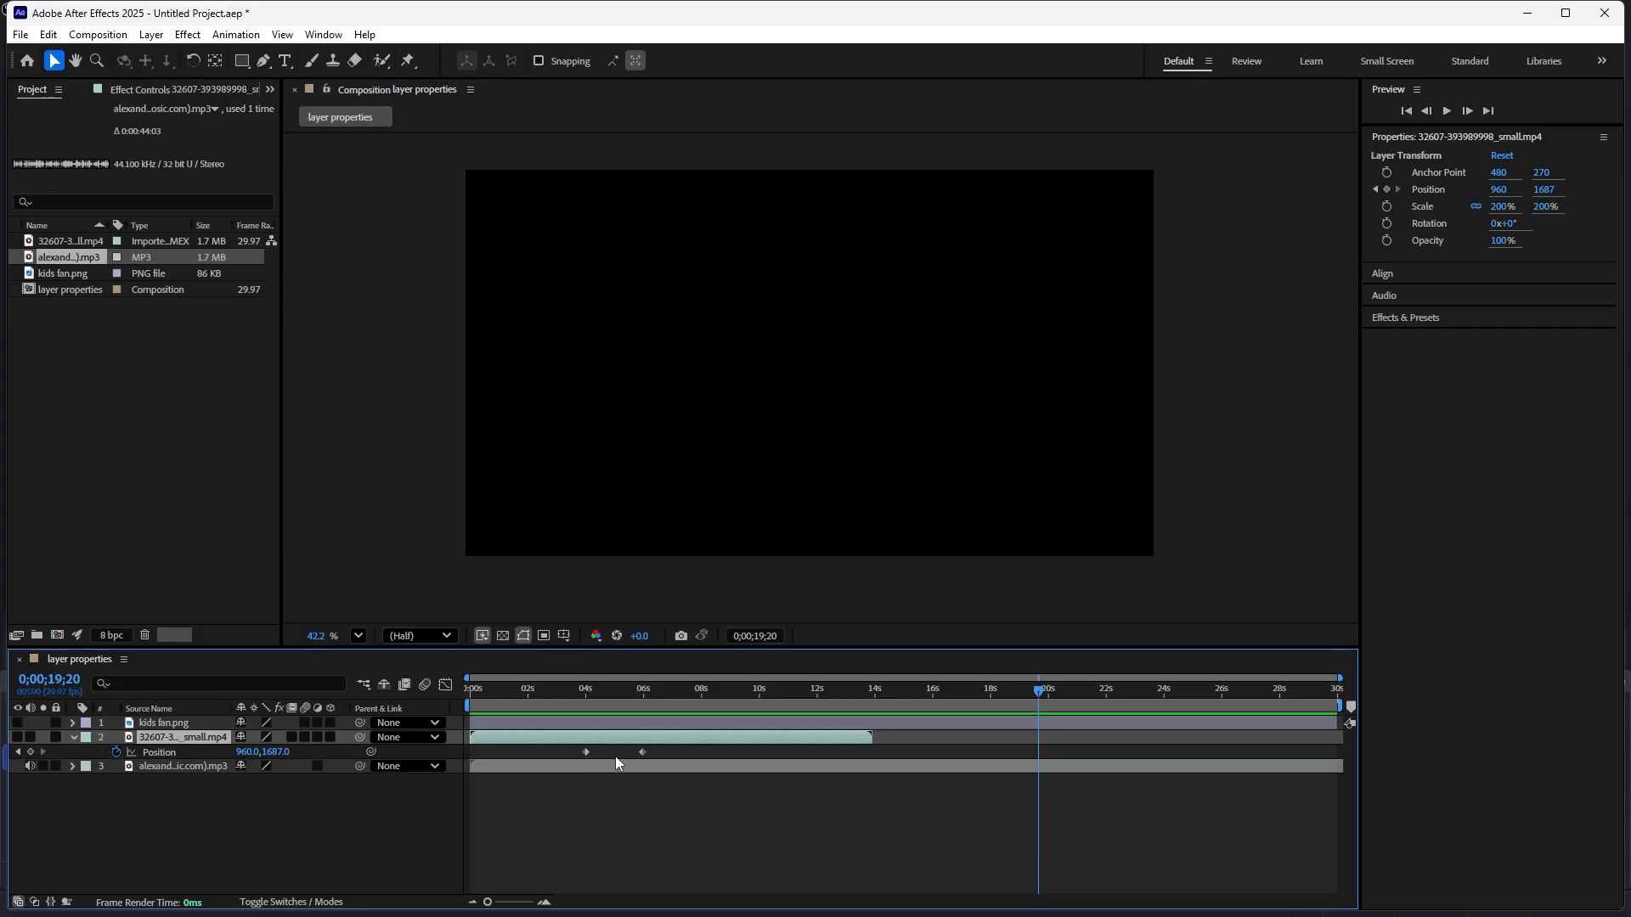
# - Collapse the 32607 video layer and reveal its Position property on its own
pyautogui.click(73, 737)
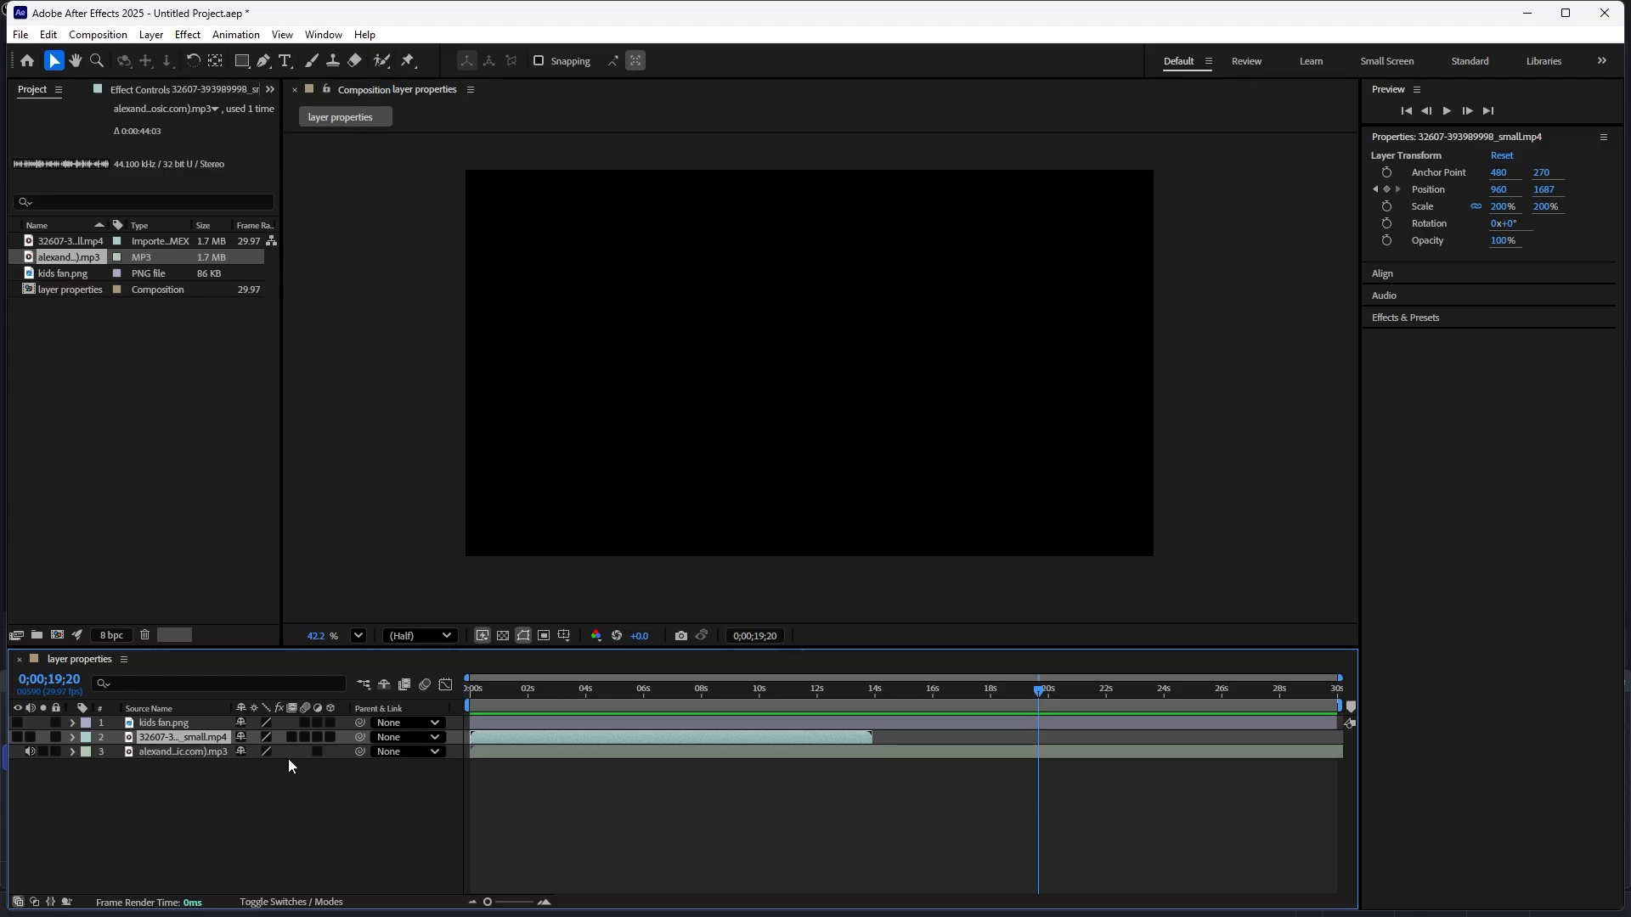
pyautogui.press('p')
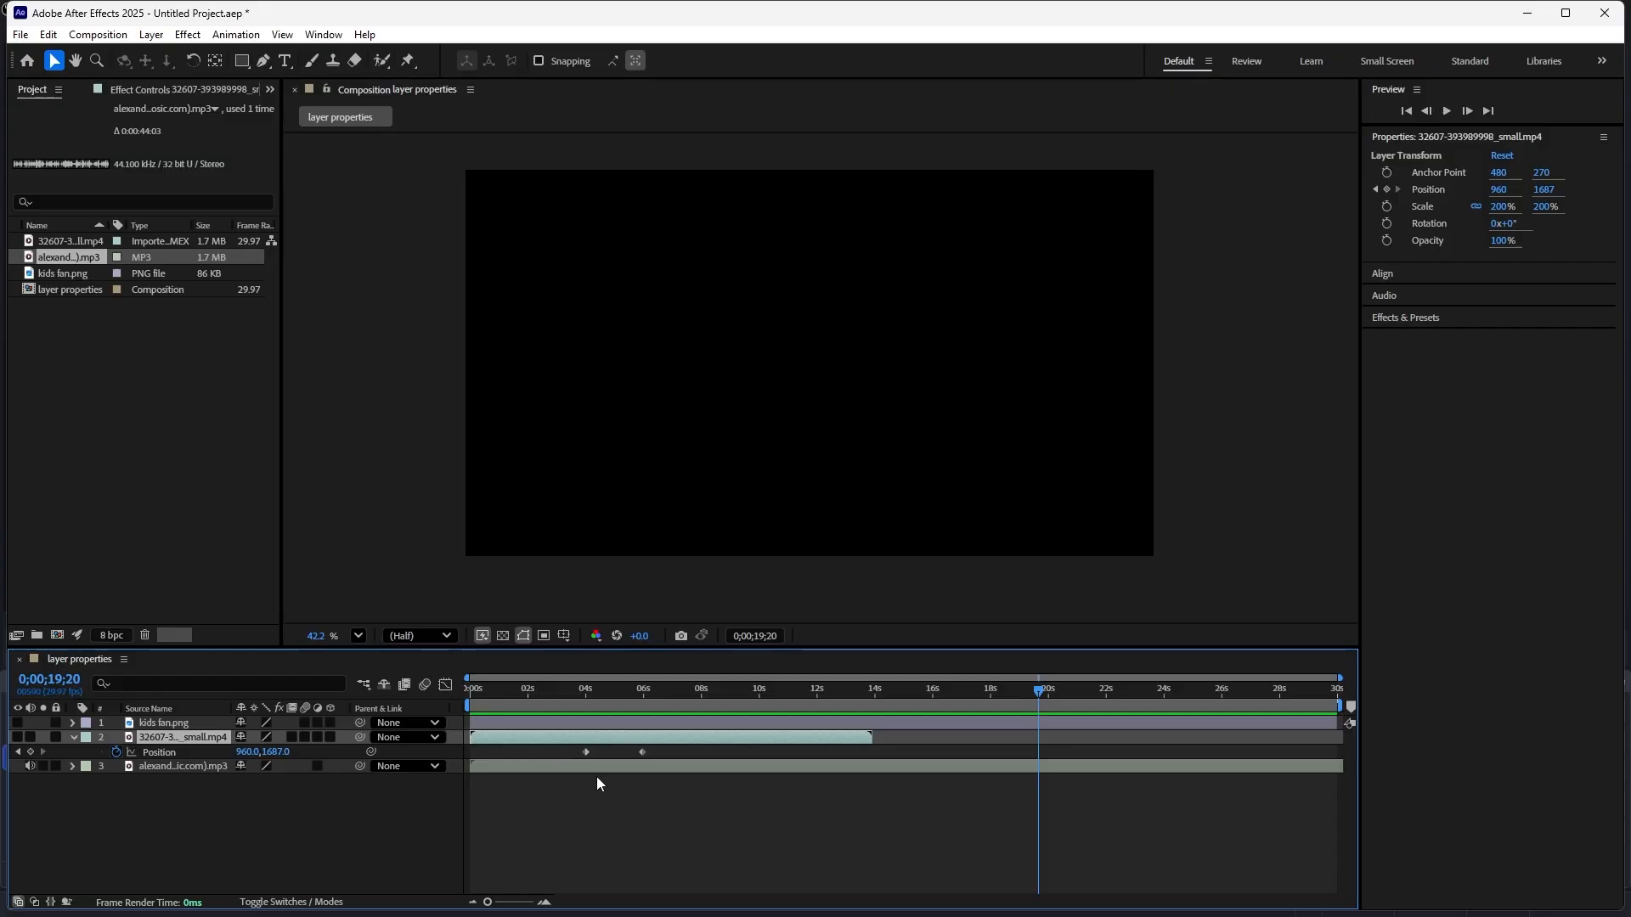